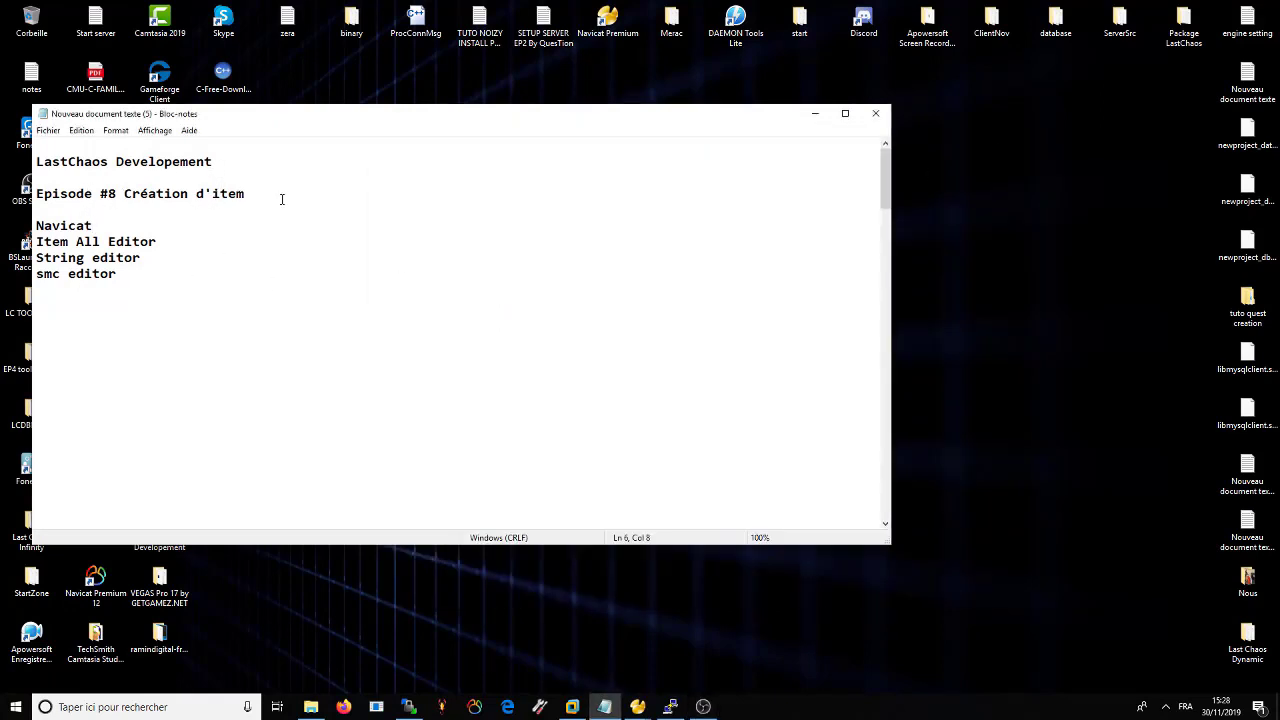
- Review the list of required tools in the episode notes, from Navicat to smc editor, and minimize the notes
left_click_drag(96, 226, 27, 242)
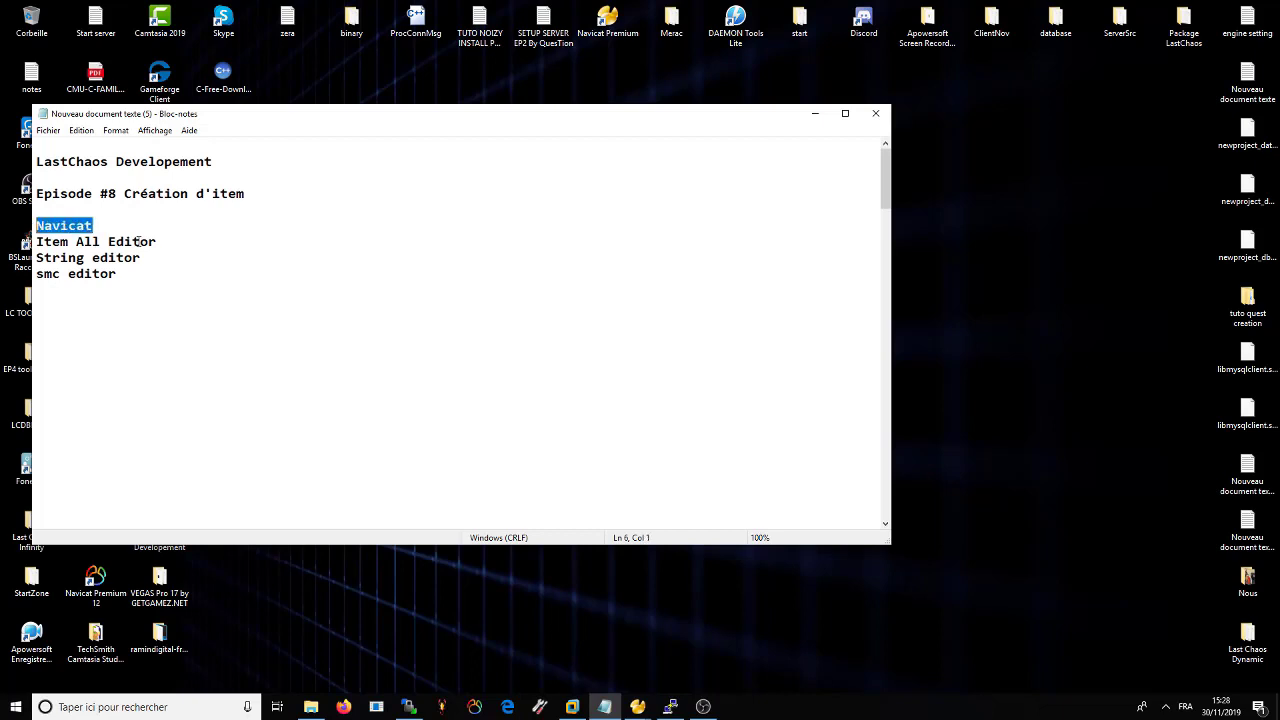
left_click_drag(157, 242, 34, 259)
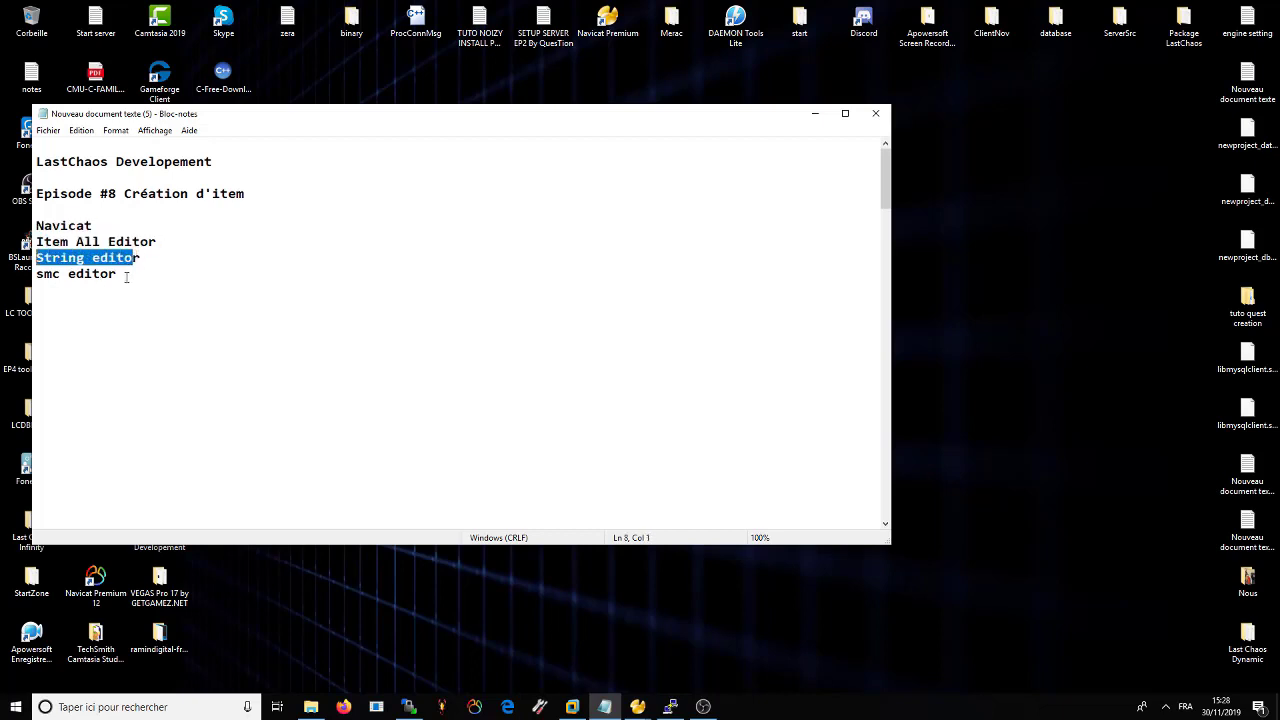
left_click_drag(127, 277, 52, 274)
left_click(815, 113)
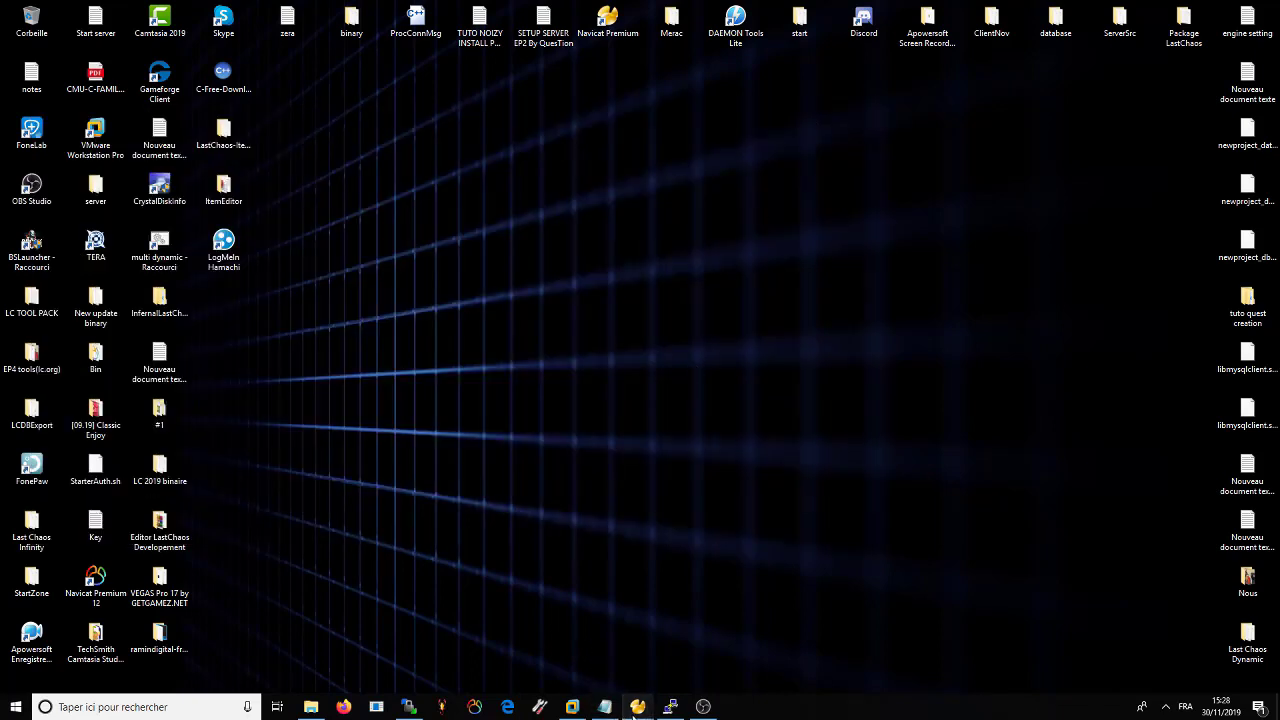
- Switch to Navicat Premium and open the t_item table of the newproject_data database
mouse_move(635, 708)
left_click(600, 645)
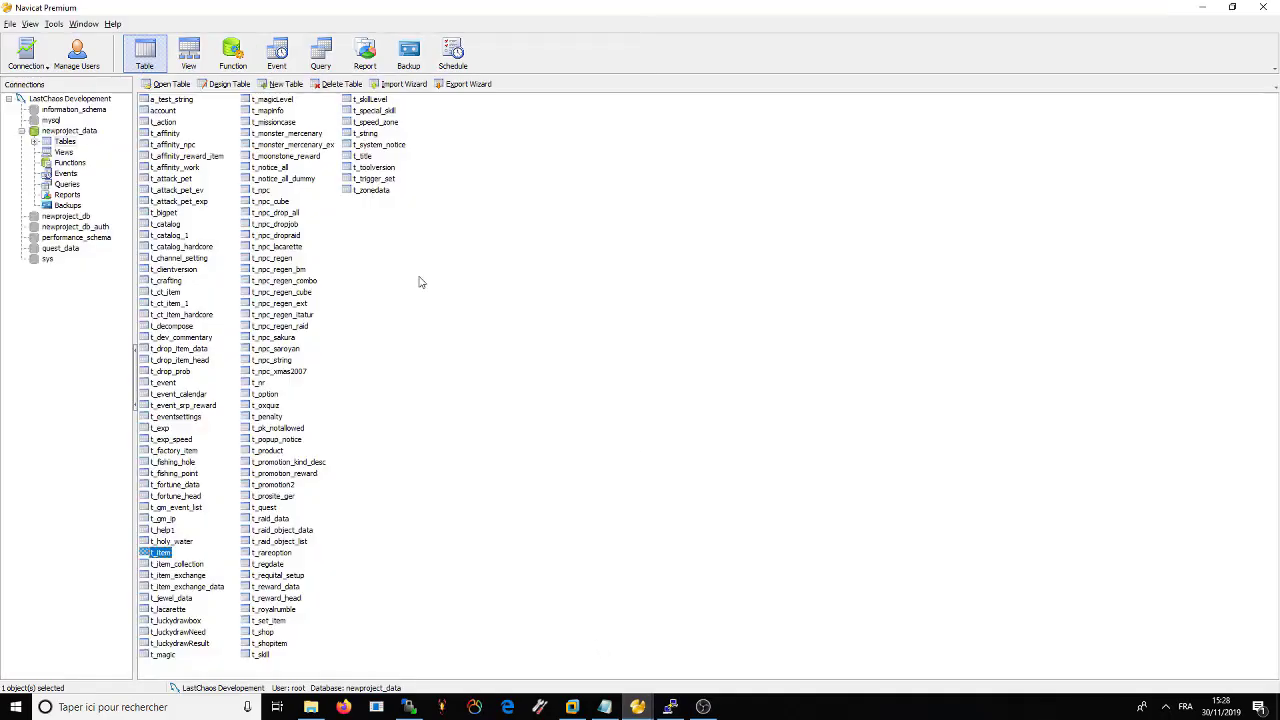
left_click(575, 710)
left_click(578, 712)
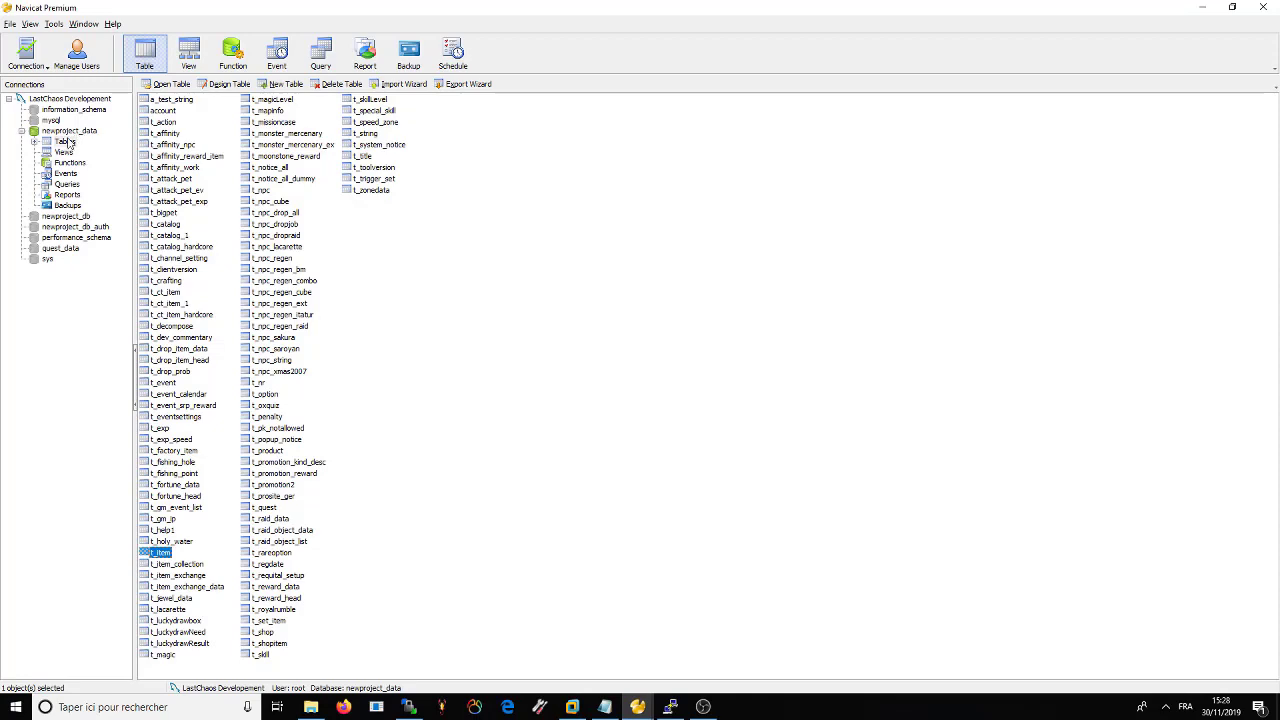
left_click(66, 141)
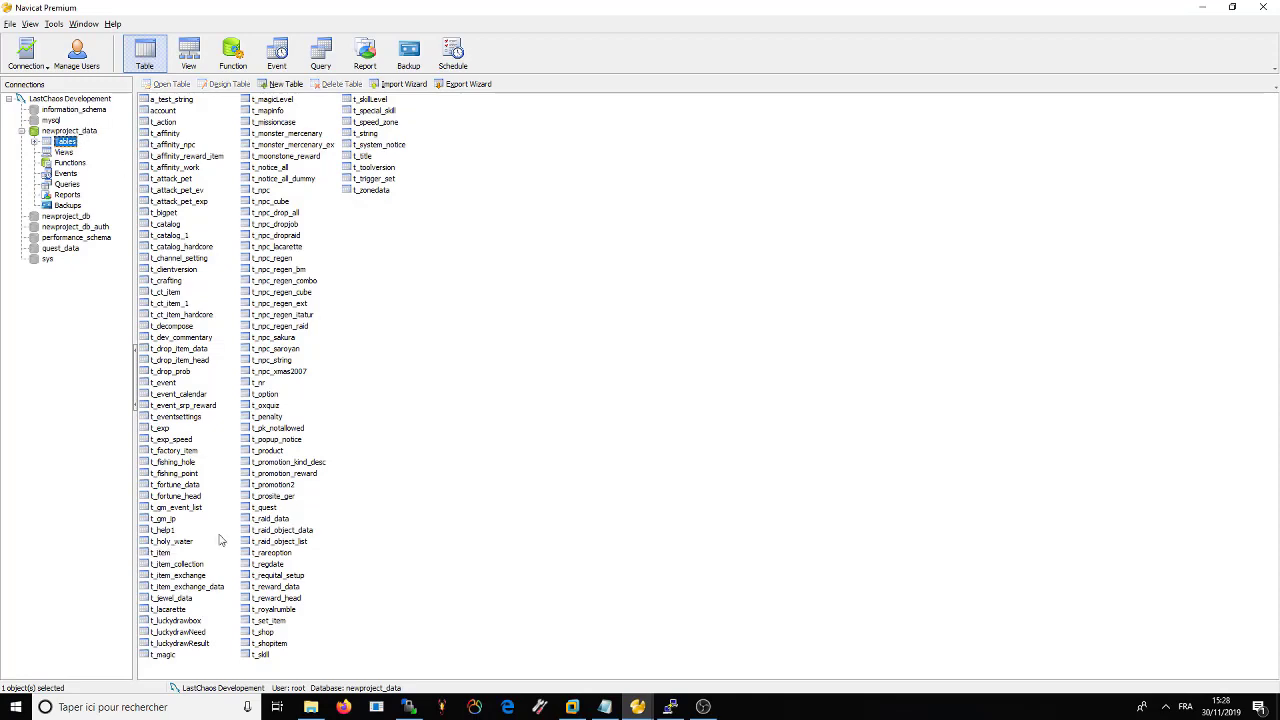
left_click(166, 553)
double_click(163, 555)
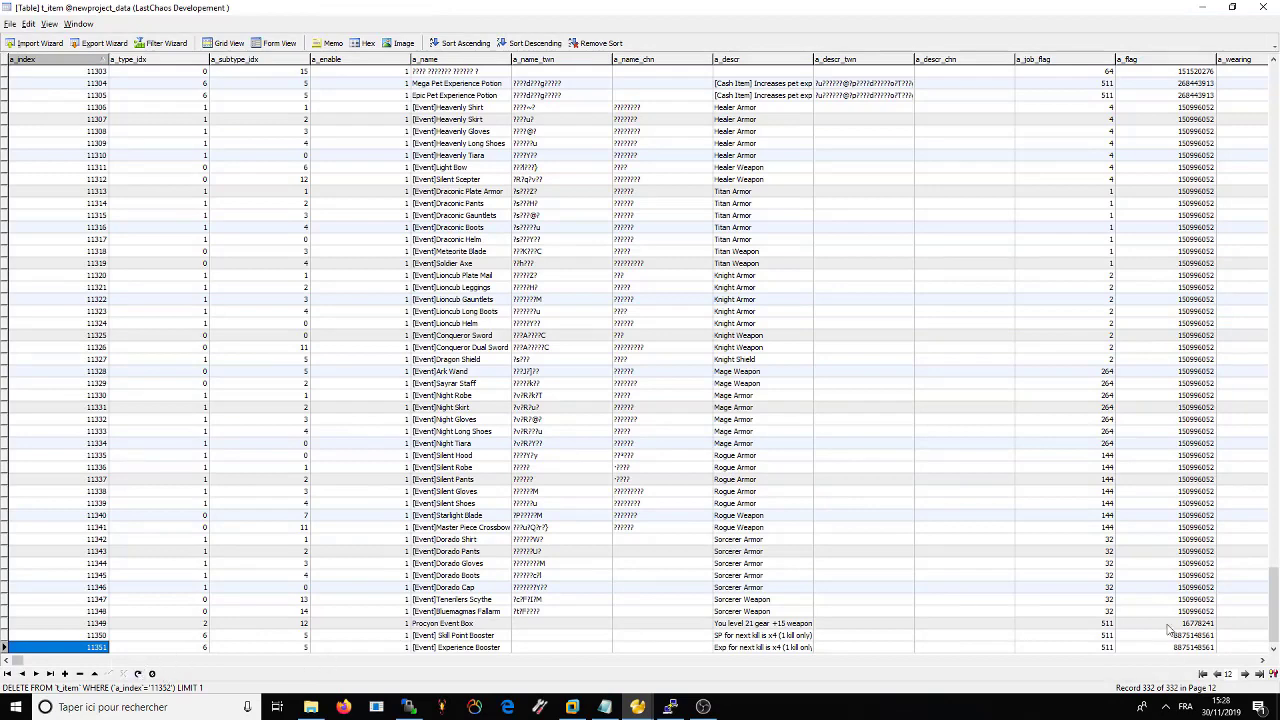
- Examine the a_name column on the first page of t_item records and leave the table data
left_click(1203, 675)
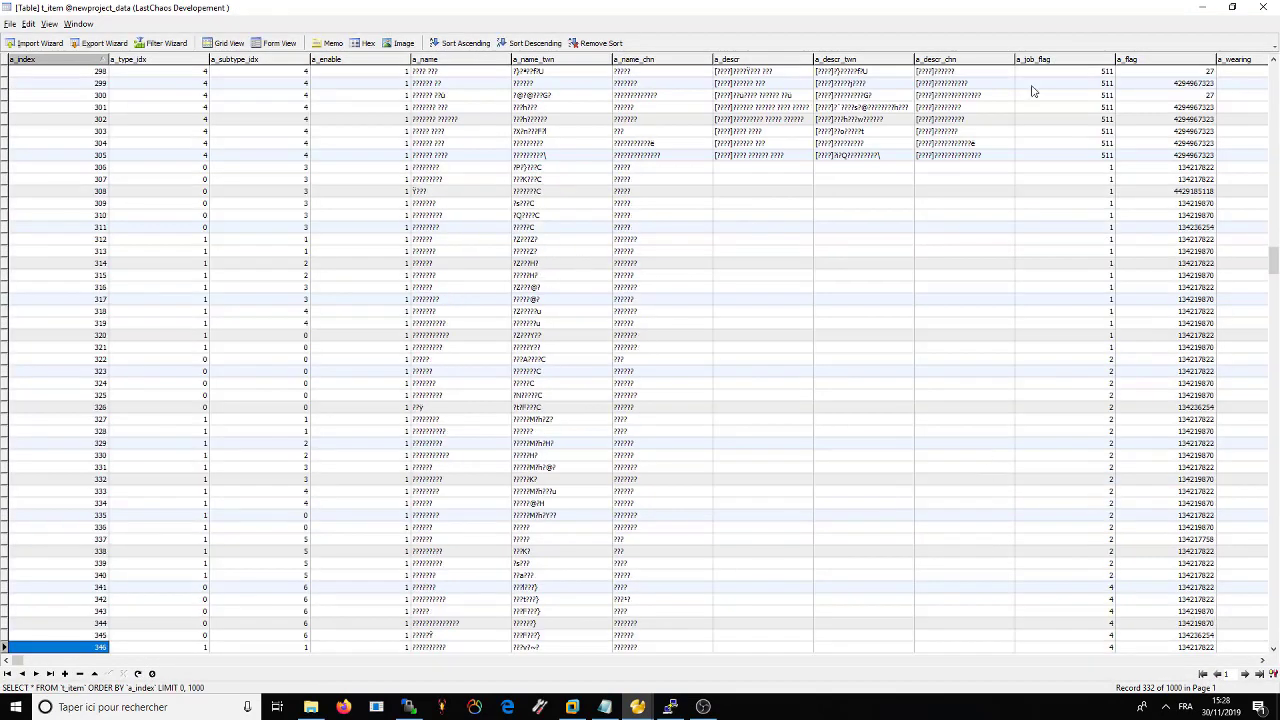
left_click(461, 60)
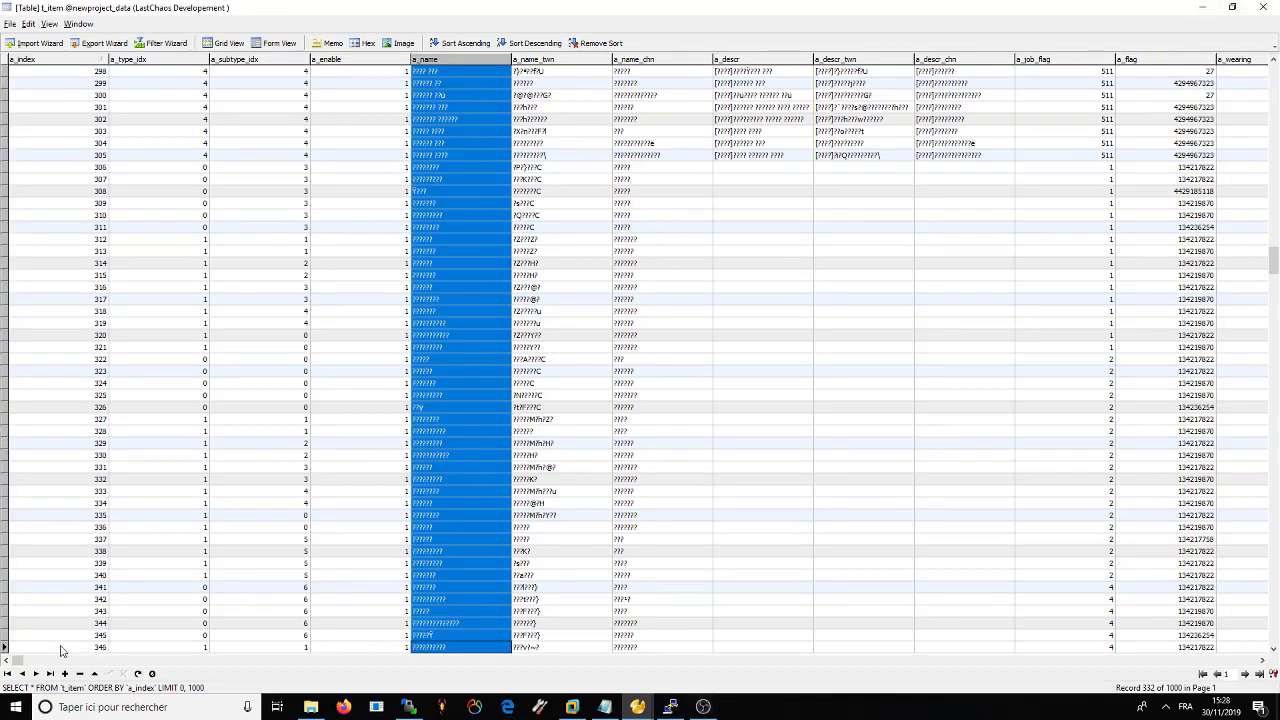
left_click(1263, 7)
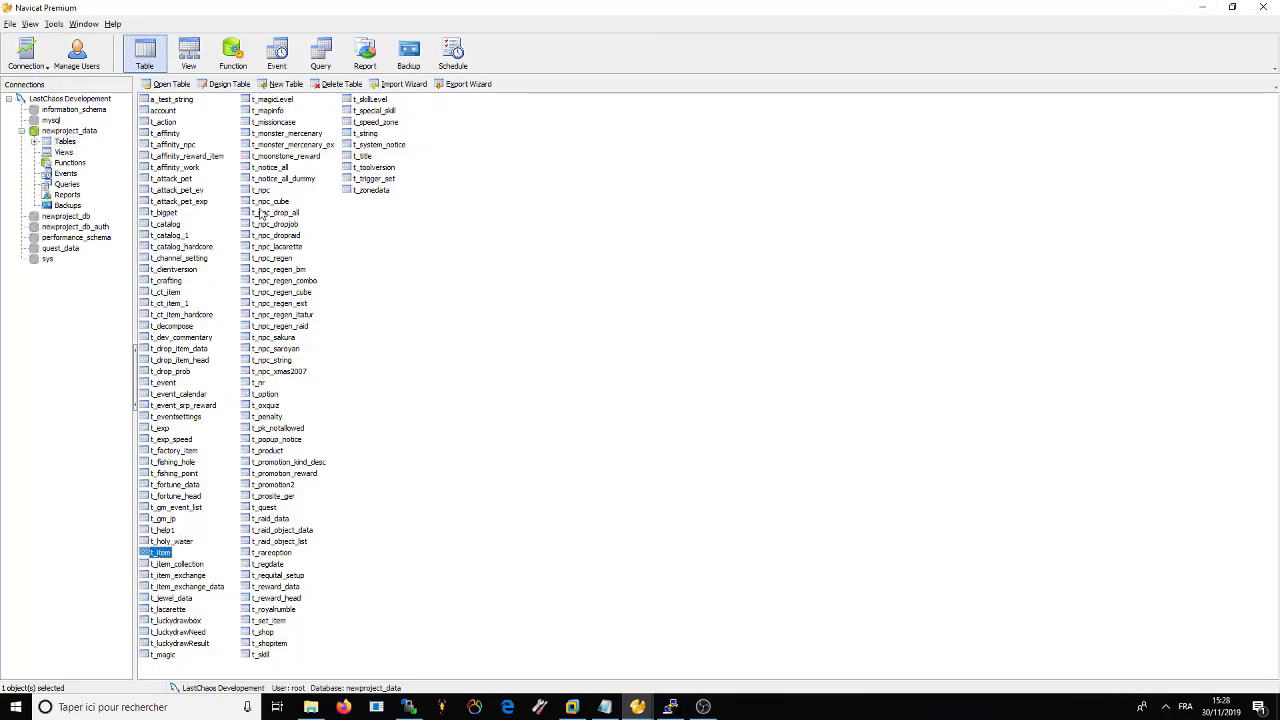
- Open the t_item table in design mode and rename the a_name field as a_name_usa
left_click(218, 84)
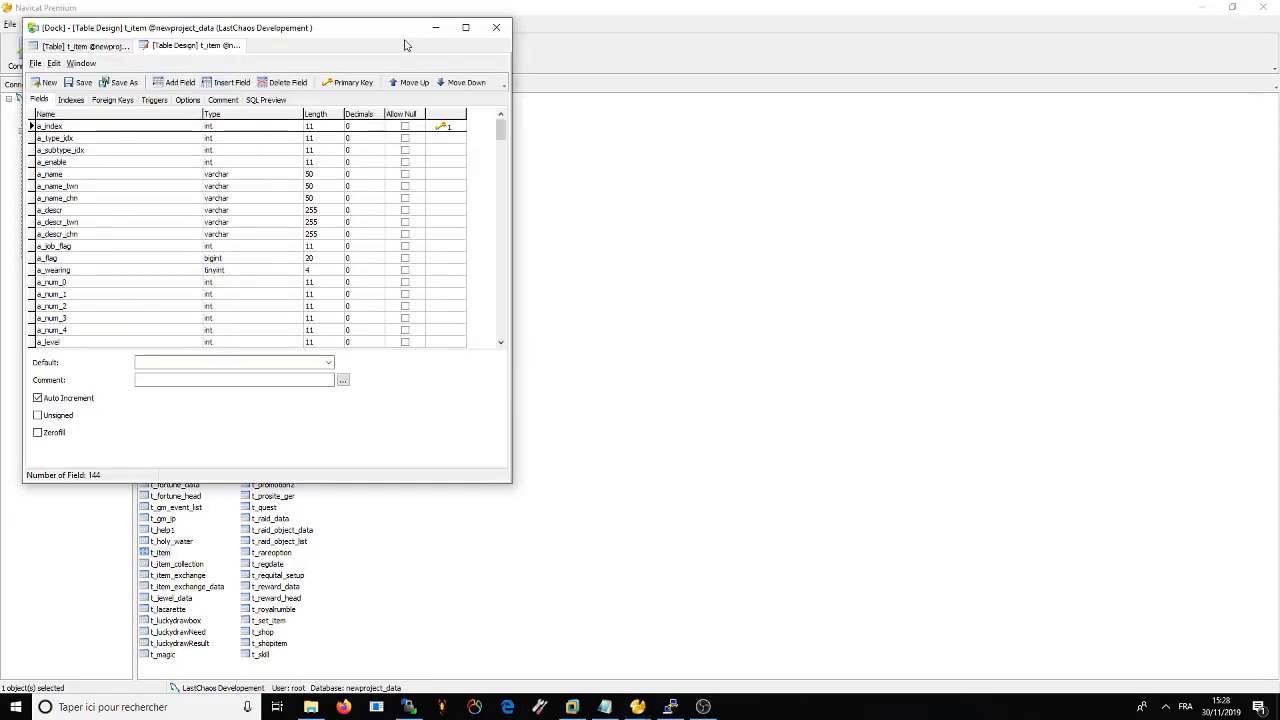
left_click_drag(373, 34, 841, 135)
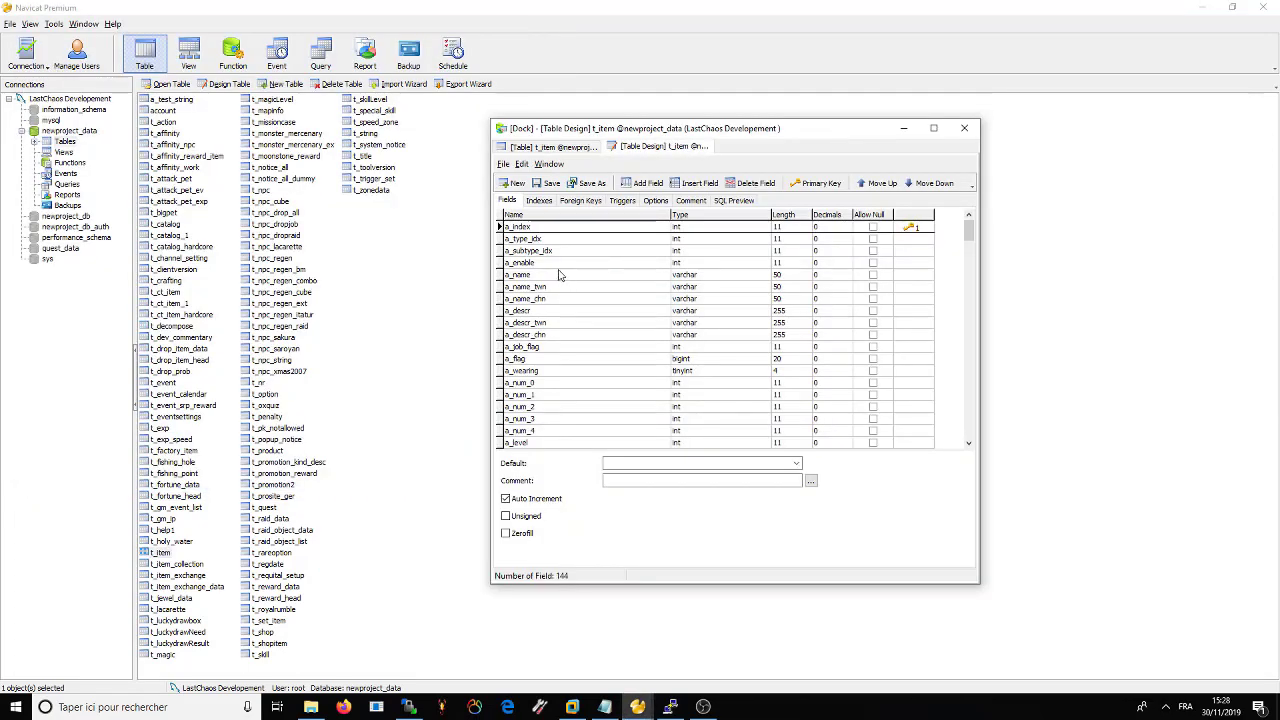
left_click(562, 275)
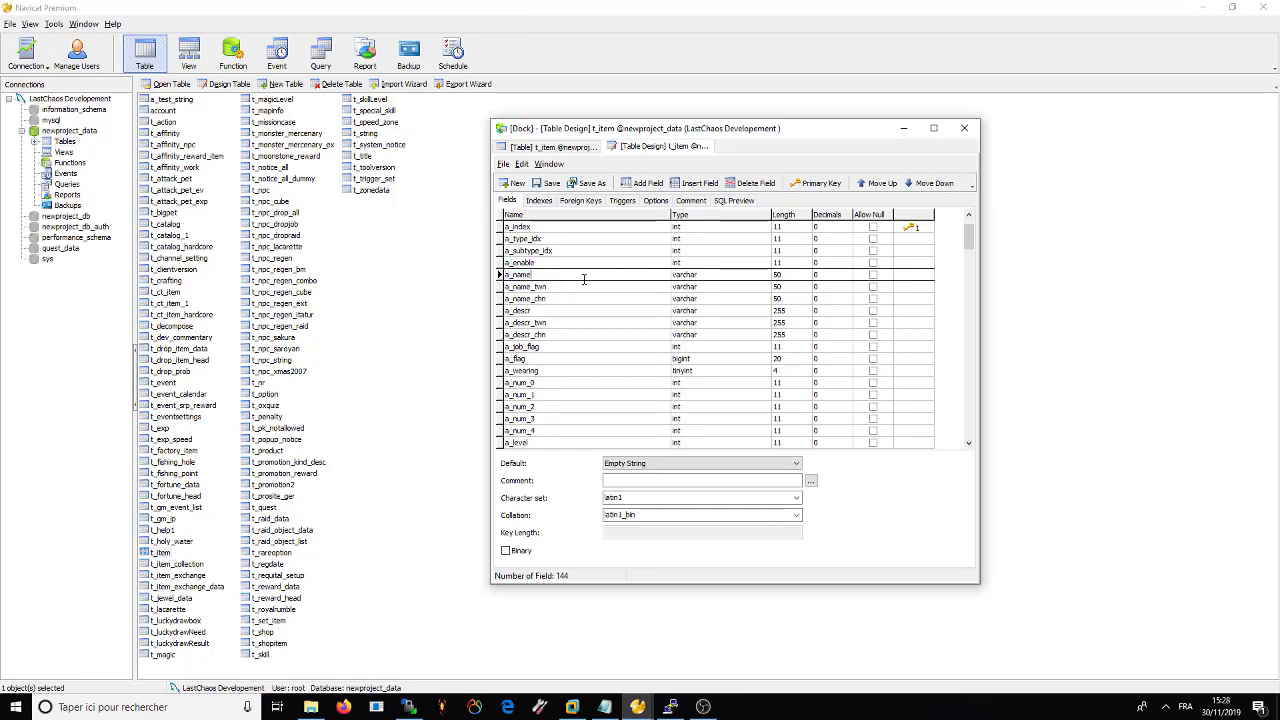
- Rename the original a_name_usa field, just above a_descr_usa, as a_name and save the table design
scroll(585, 285, "down", 17)
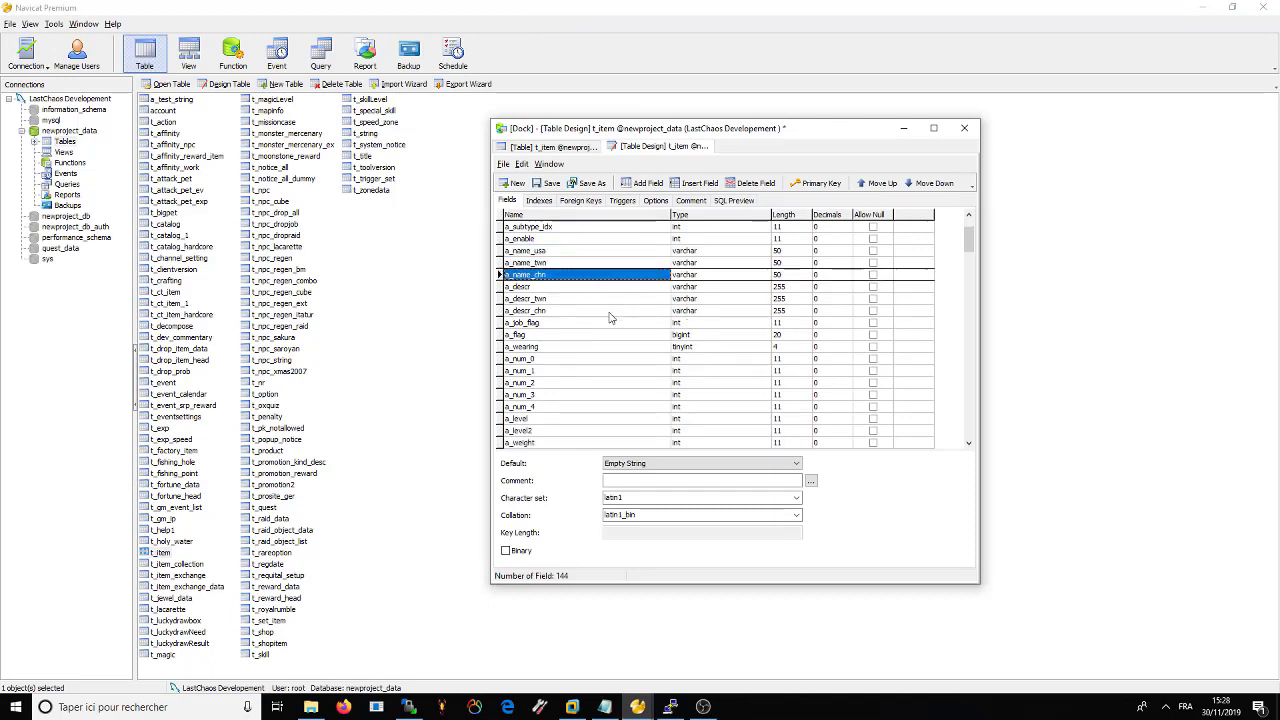
scroll(617, 352, "down", 20)
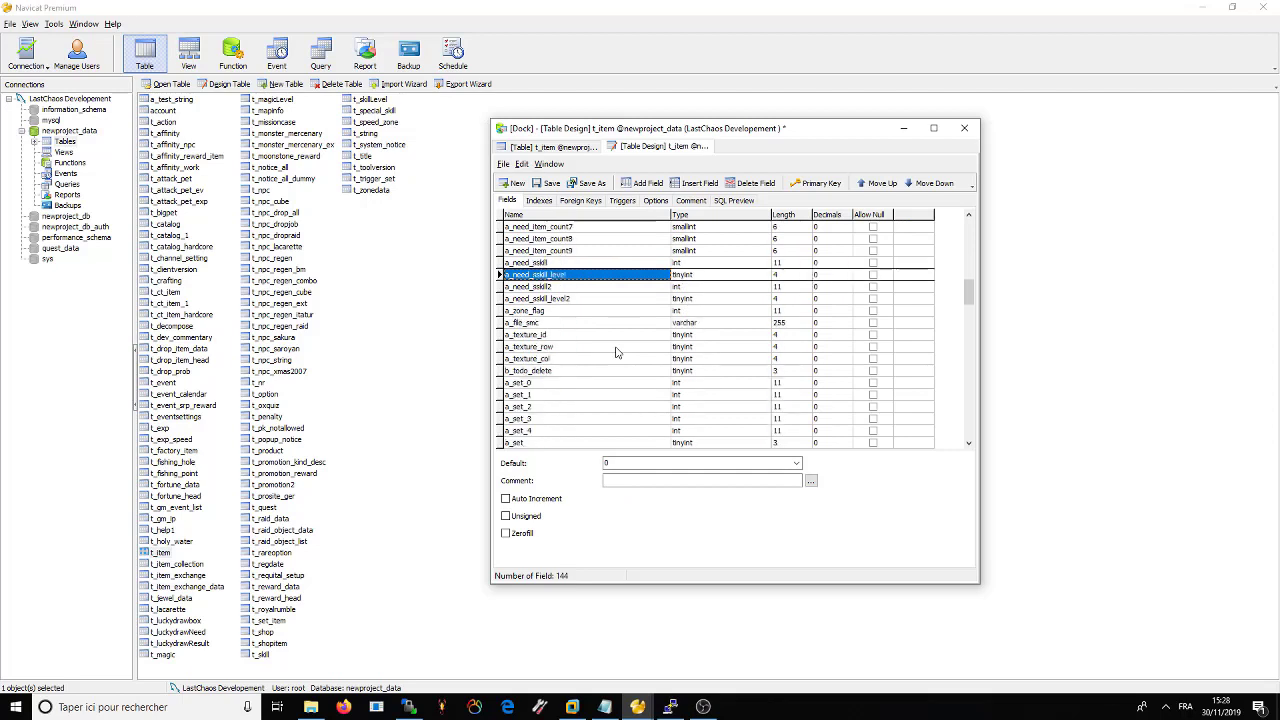
scroll(617, 352, "down", 14)
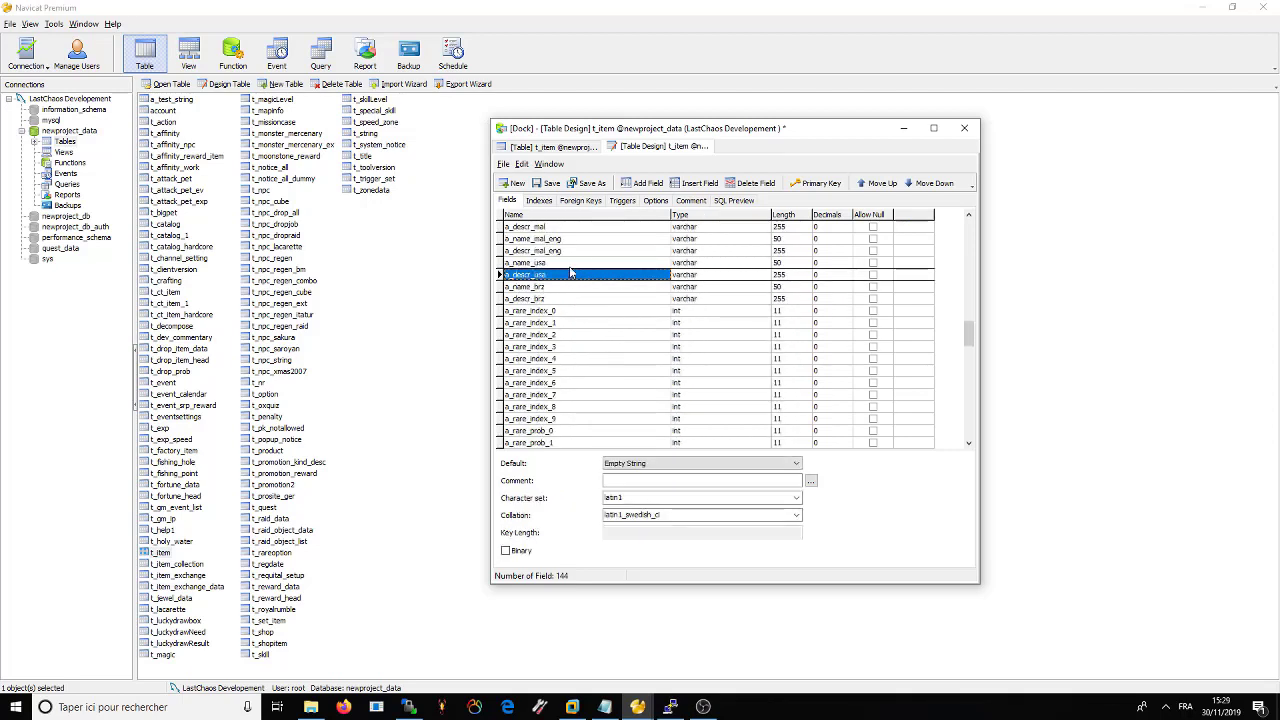
left_click(577, 262)
key("BackSpace")
key("Return")
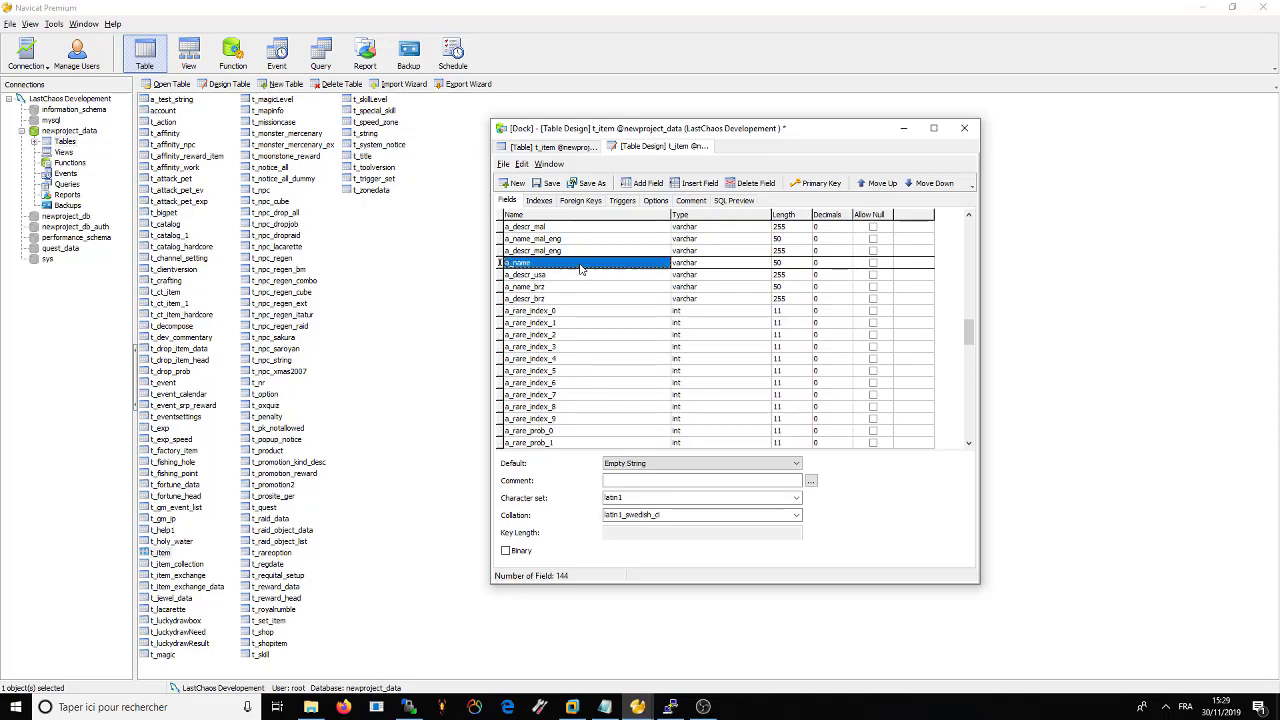
left_click(551, 183)
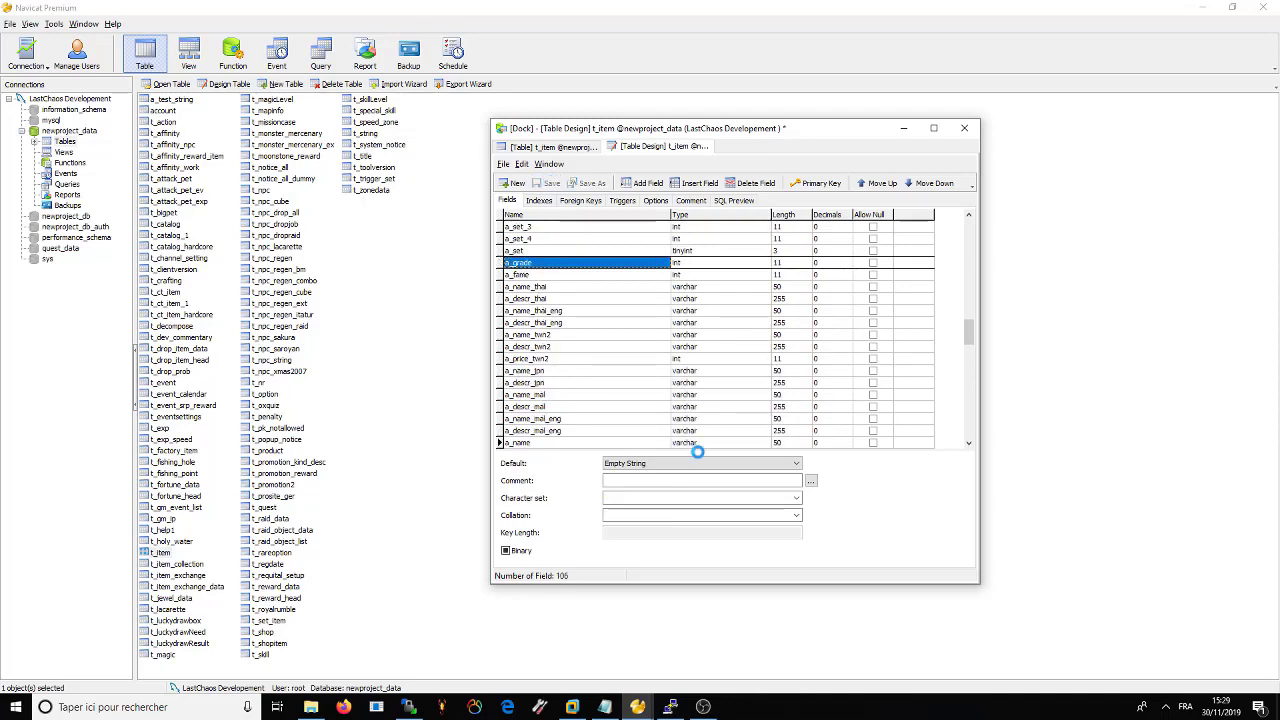
- Close the design window, reopen the t_item data and check the contents of the a_name_usa and a_name columns
mouse_move(638, 706)
left_click(745, 606)
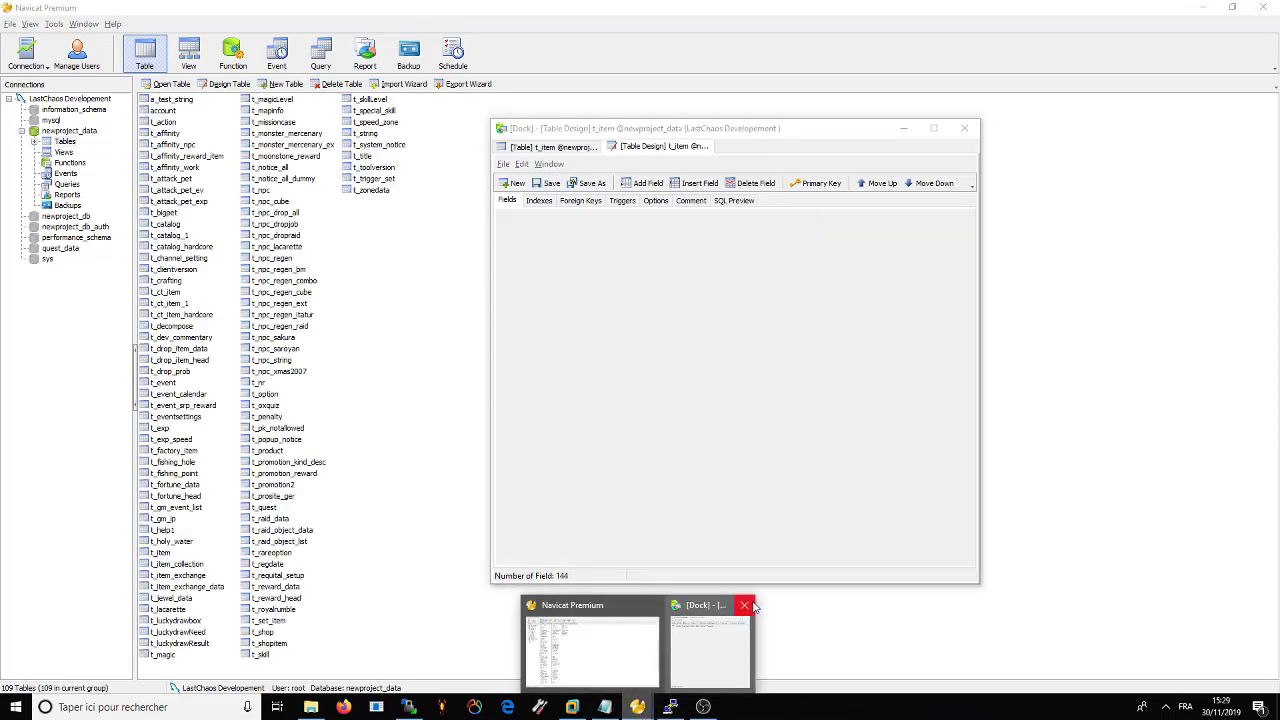
double_click(161, 552)
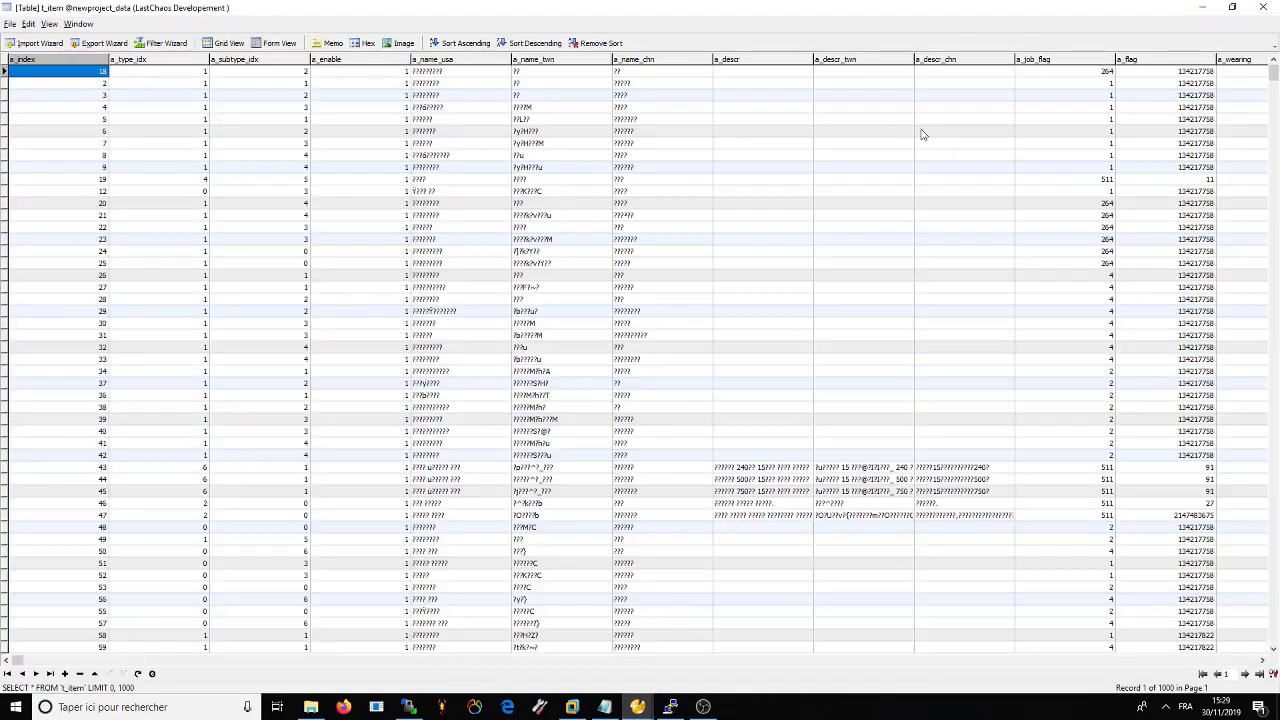
left_click(933, 128)
left_click(441, 63)
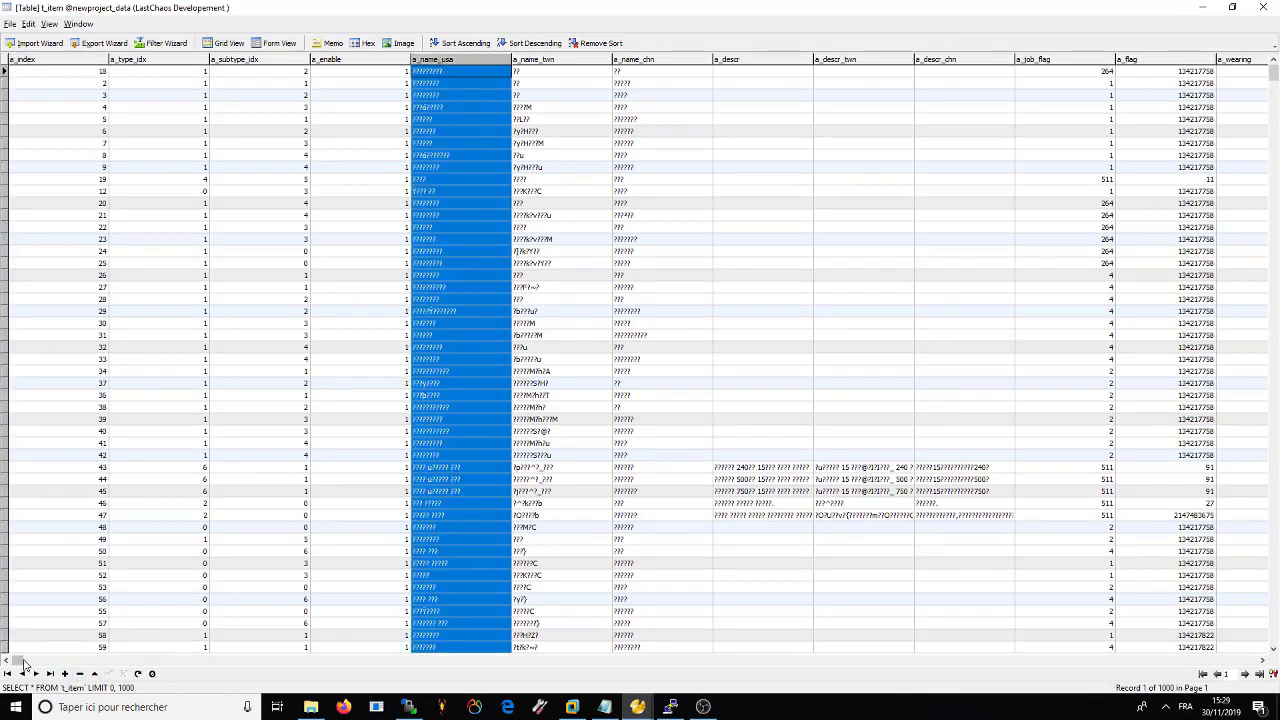
left_click(24, 661)
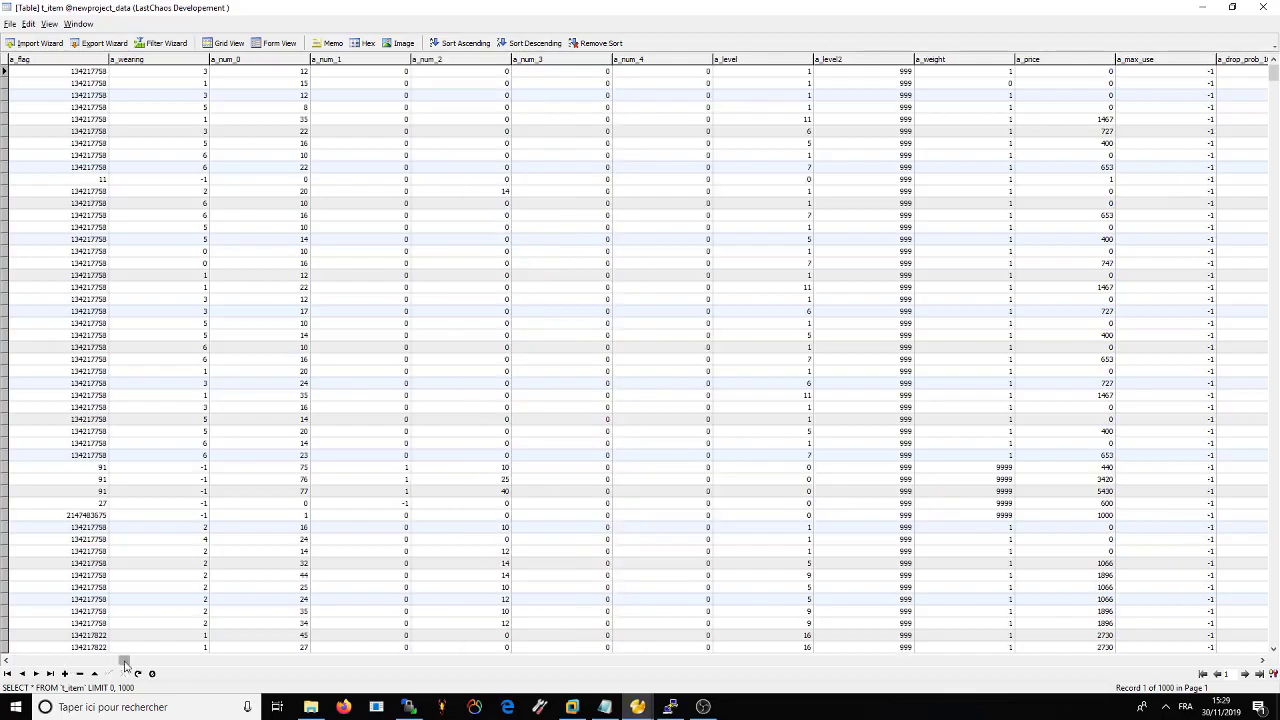
left_click_drag(125, 664, 637, 663)
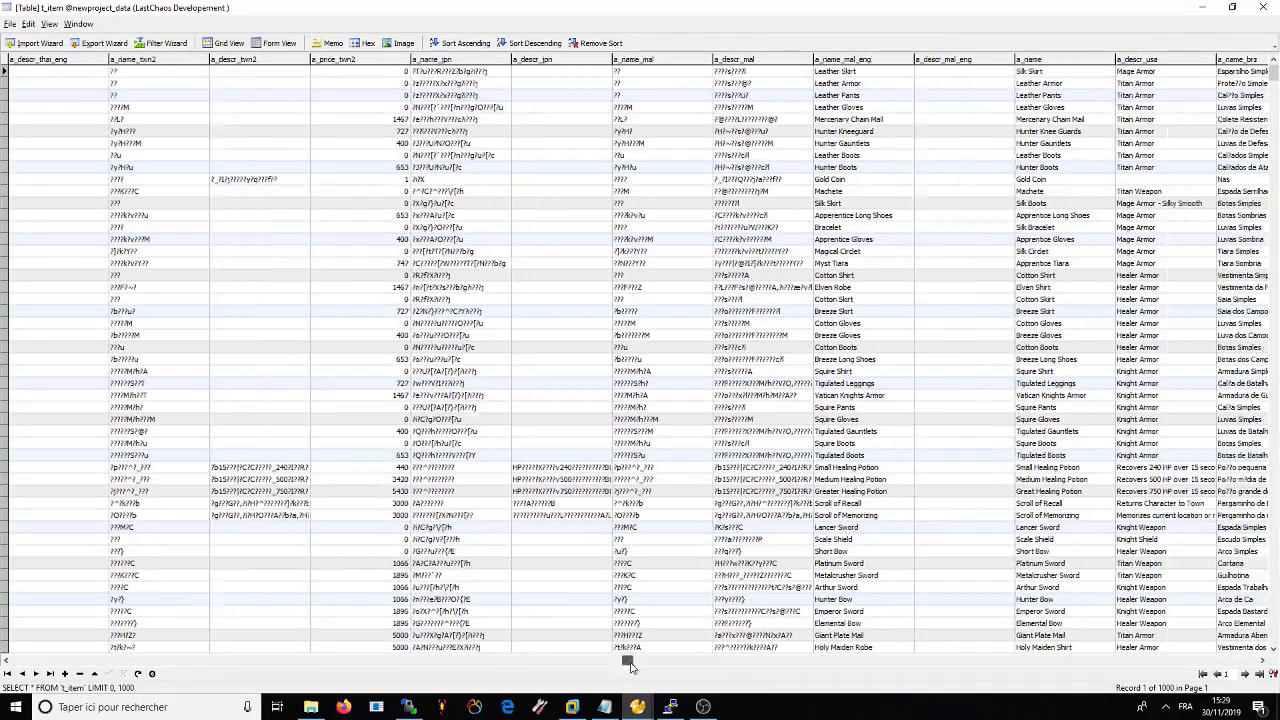
left_click(845, 60)
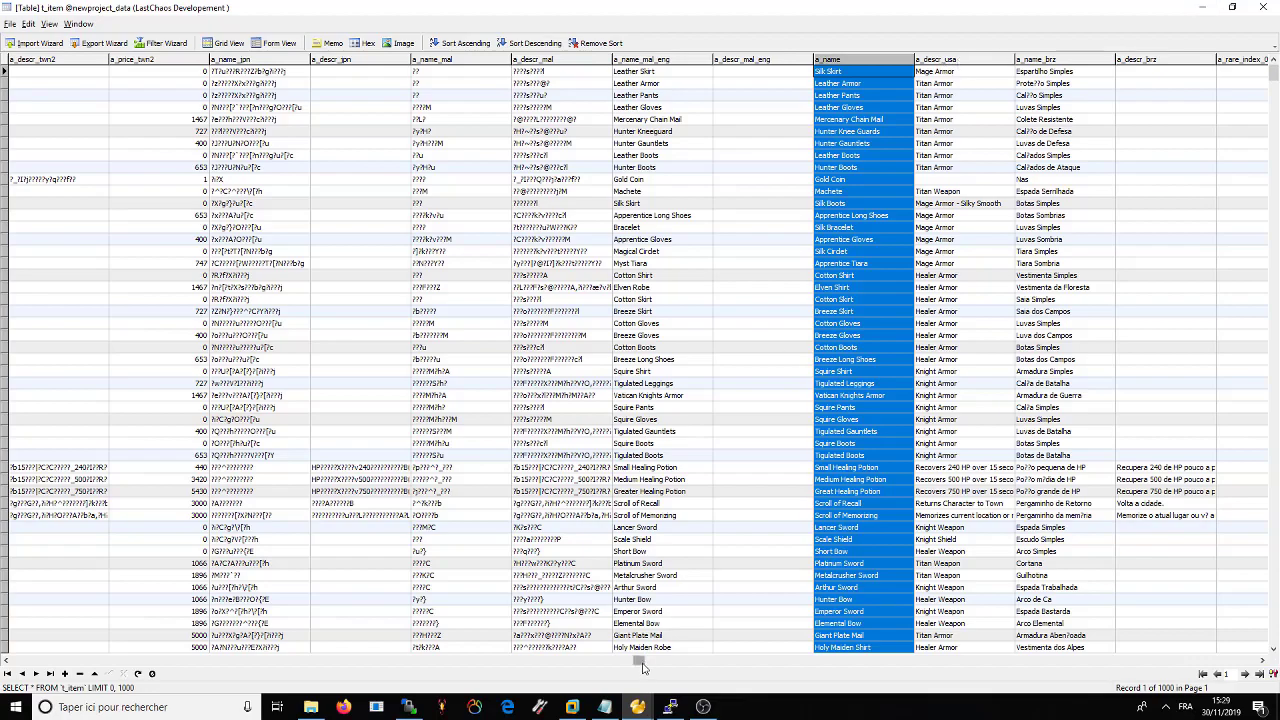
- Examine the contents of the a_descr column in the t_item records and return to the table list
left_click_drag(643, 667, 80, 668)
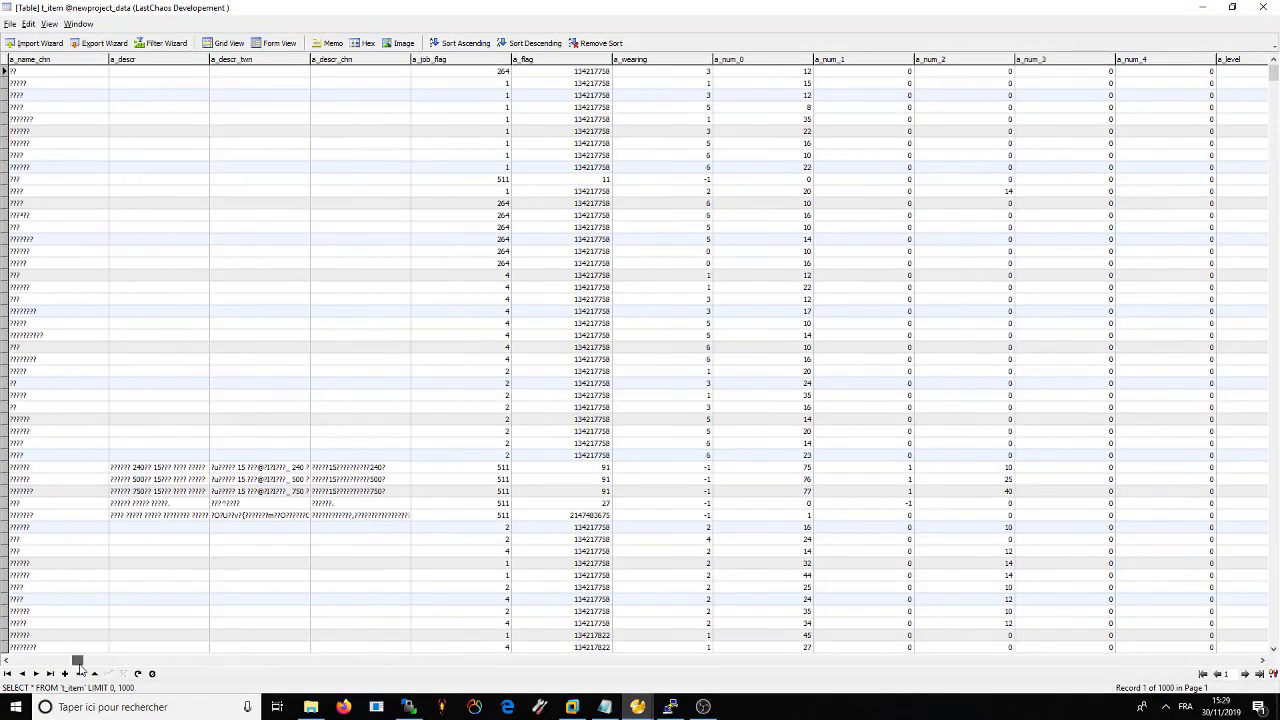
left_click(131, 479)
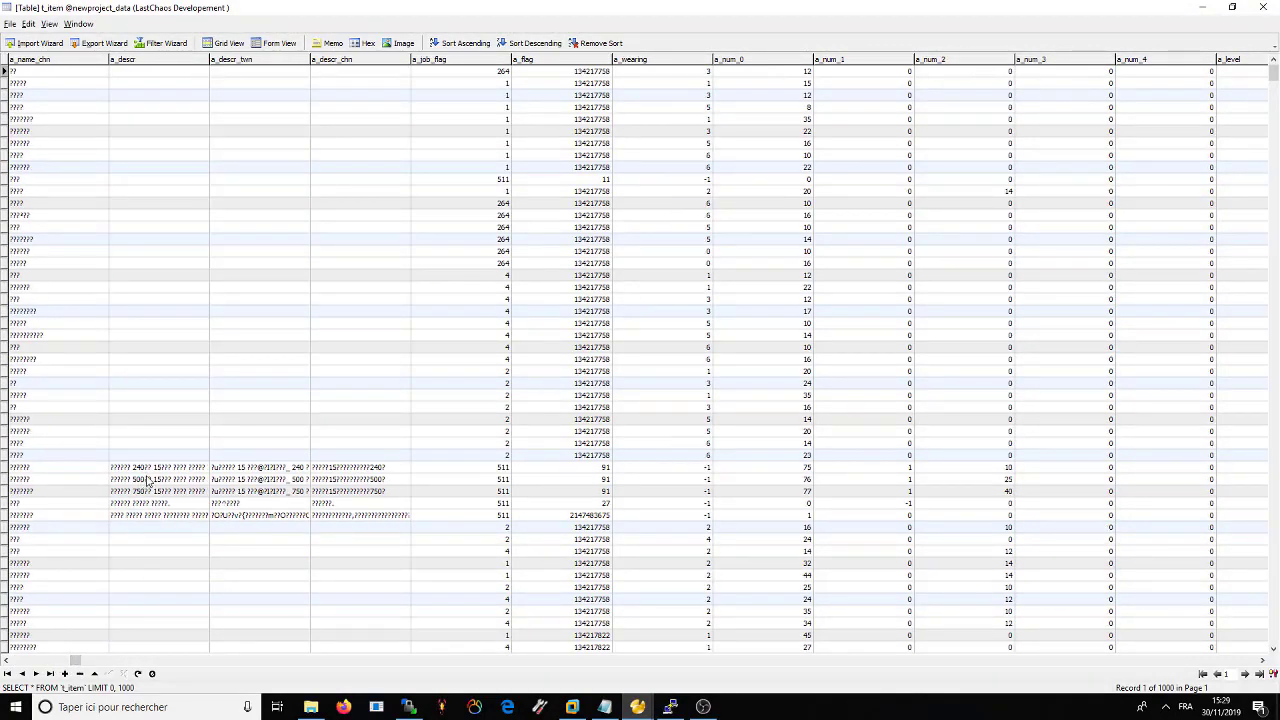
left_click(148, 60)
left_click(1202, 7)
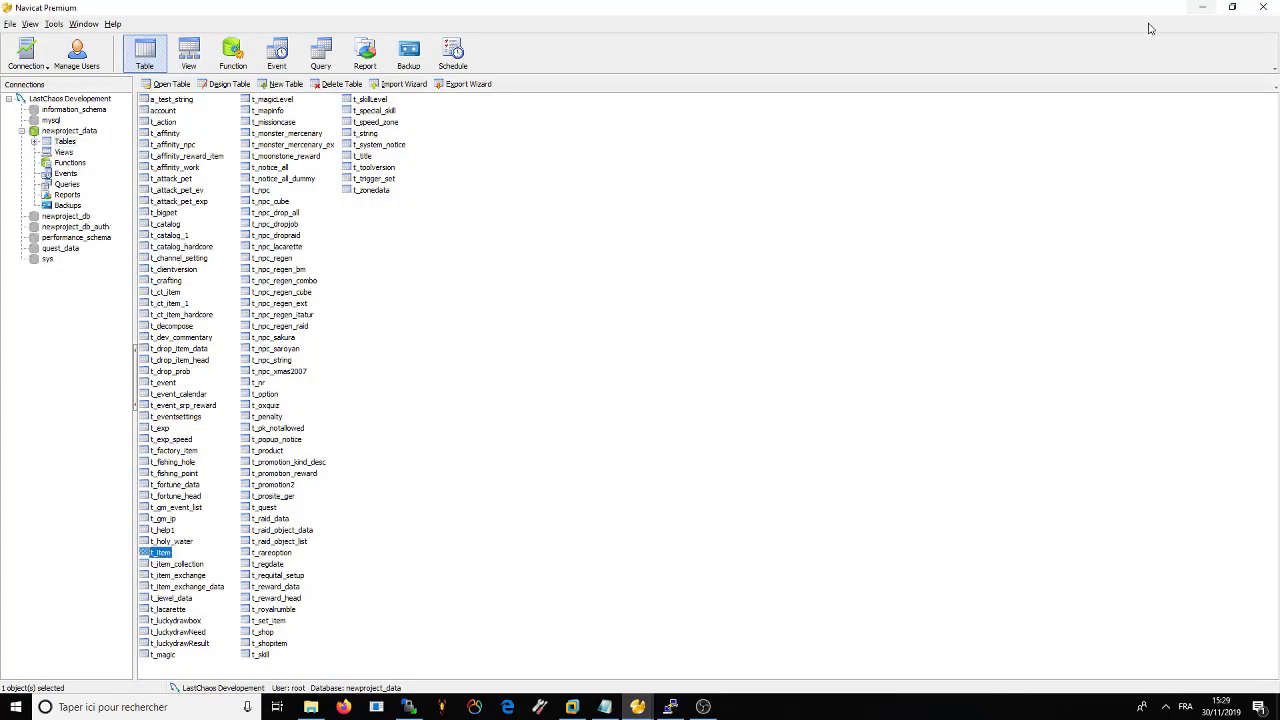
- Open the t_item table design again and rename the a_descr field as a_descr_usa
left_click(228, 85)
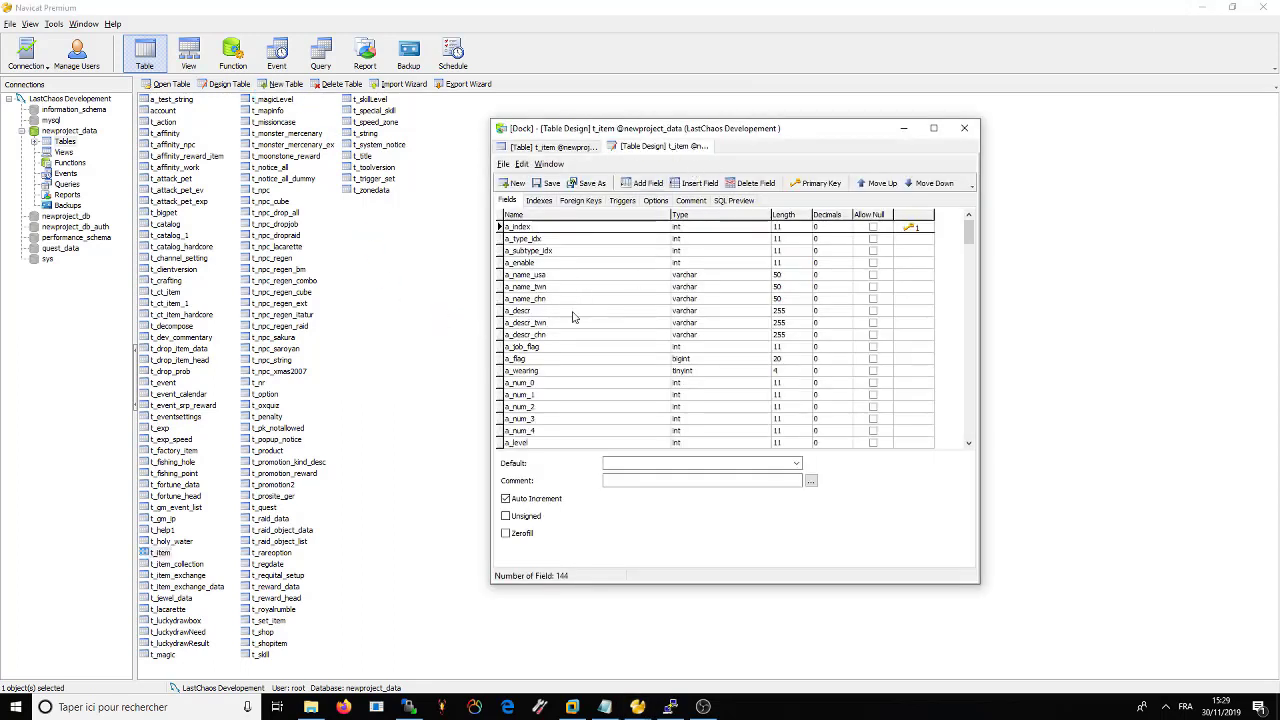
left_click(555, 311)
type("_usa")
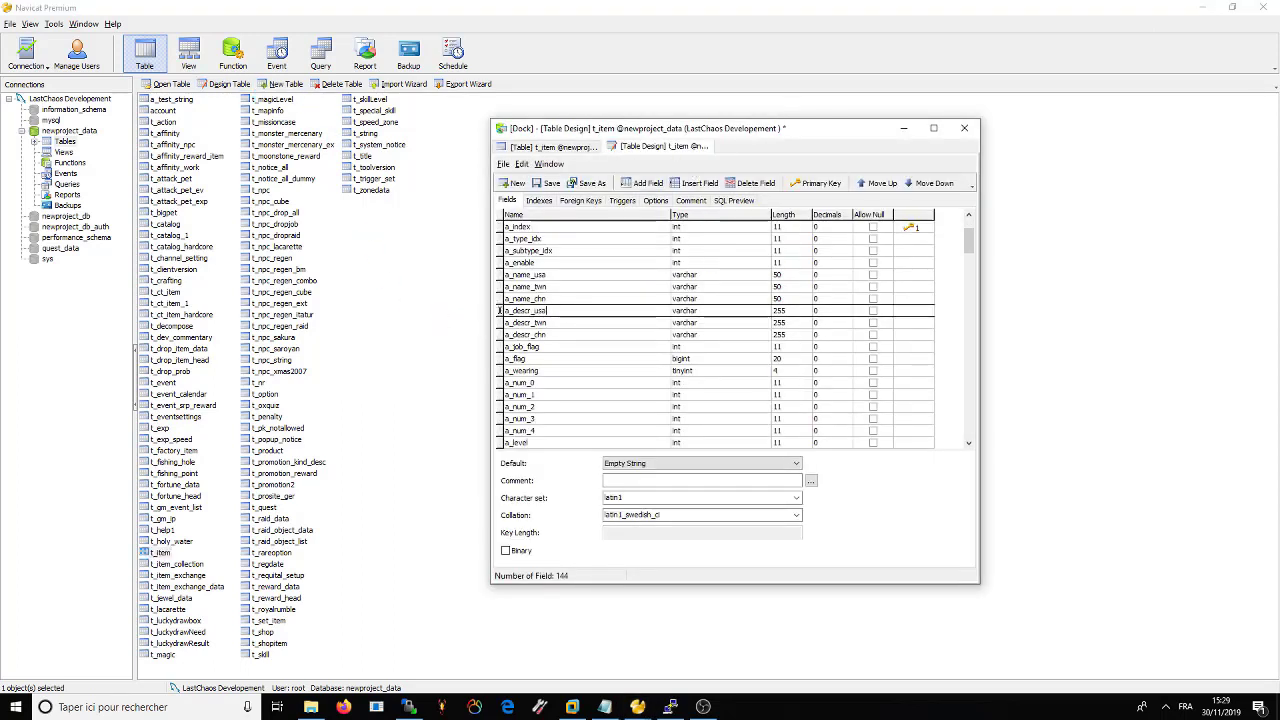
- Rename the original a_descr_usa field, between a_name and a_name_brz, as a_descr and save the table design
scroll(575, 335, "down", 10)
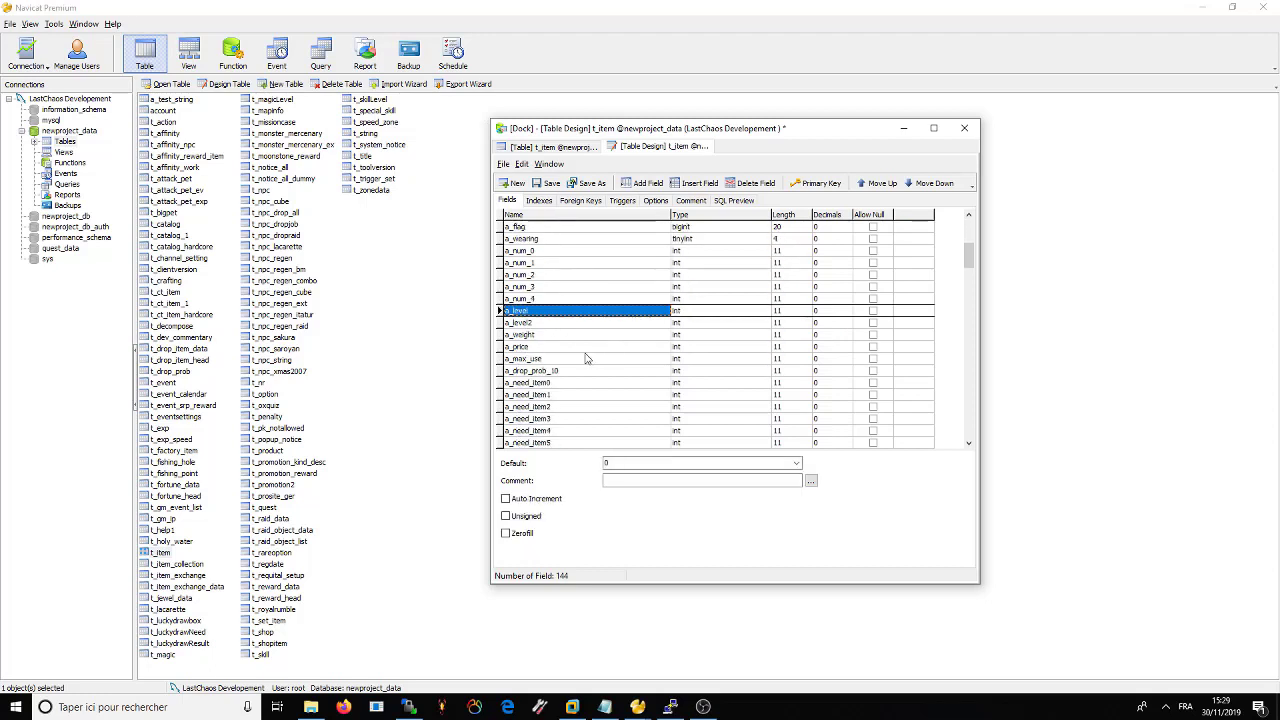
scroll(587, 358, "up", 15)
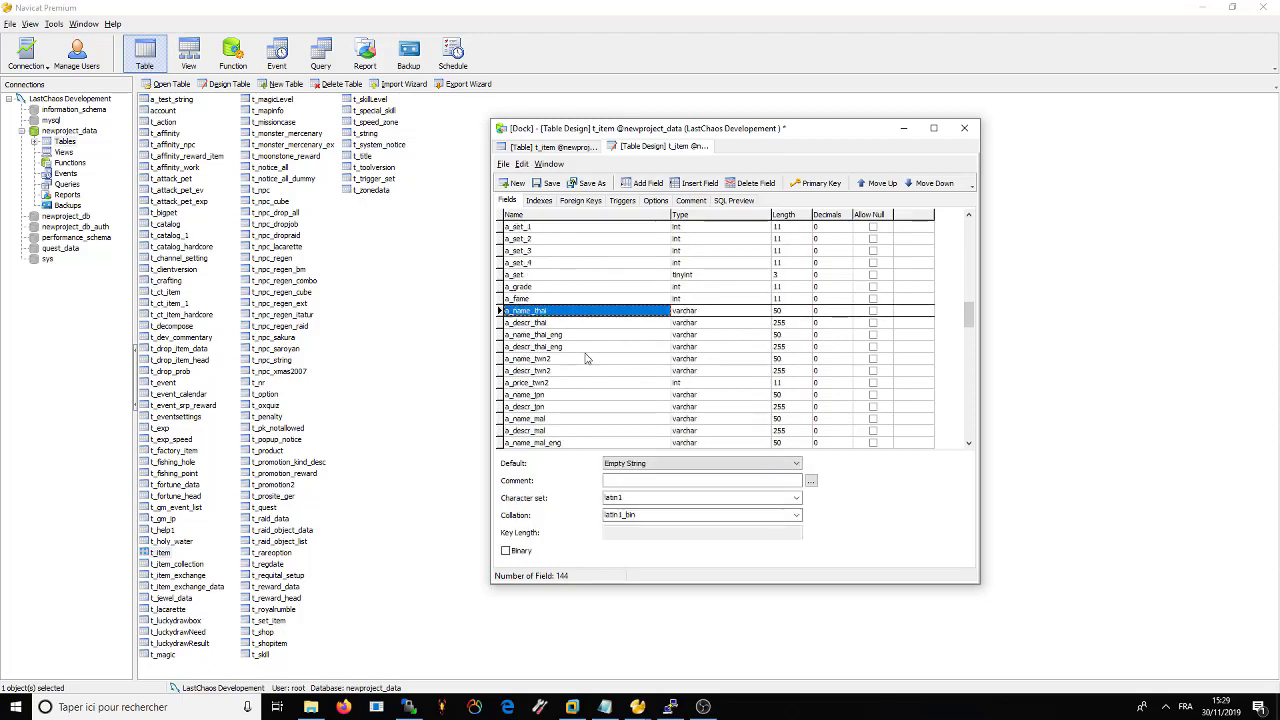
scroll(587, 405, "down", 2)
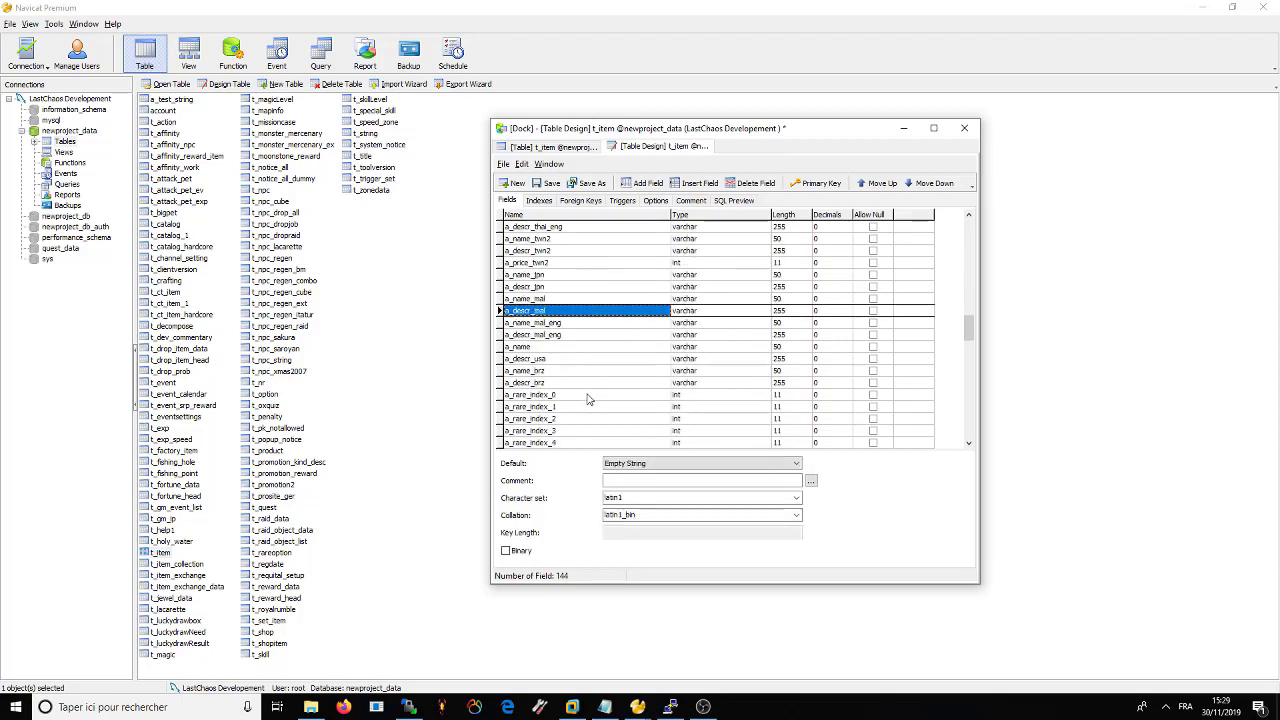
scroll(588, 400, "down", 4)
left_click(578, 311)
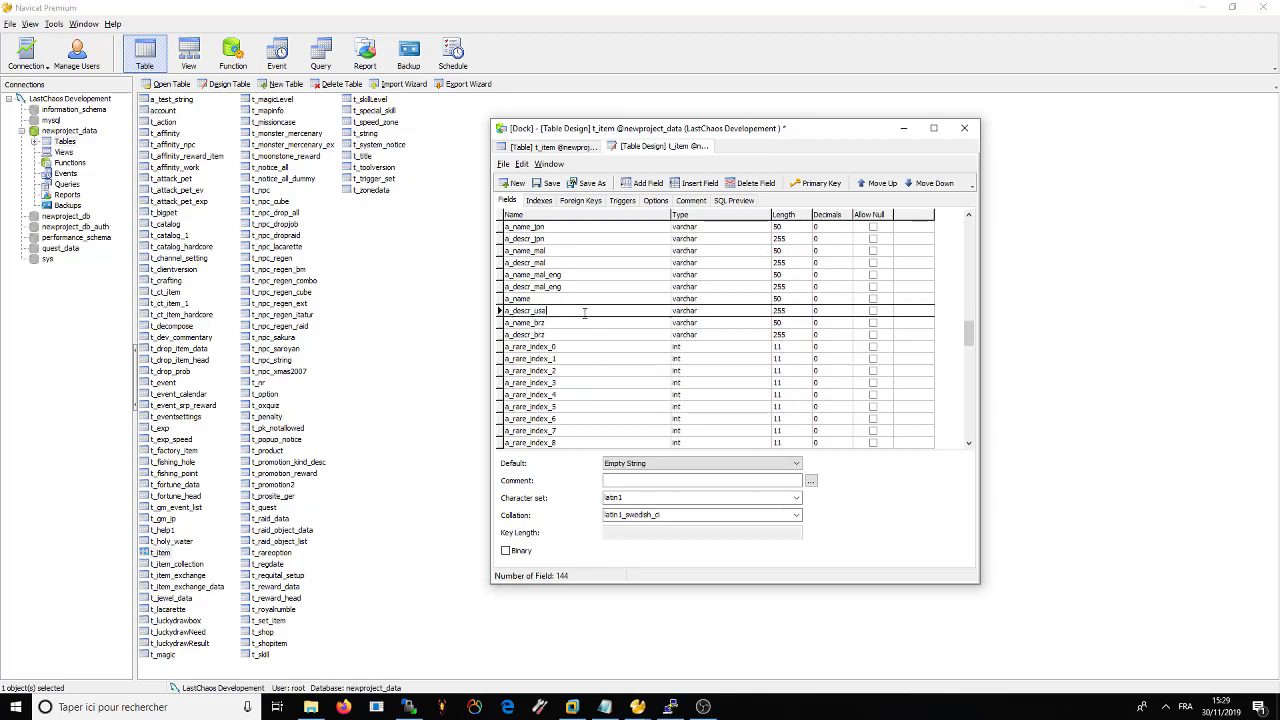
key("BackSpace")
key("Return")
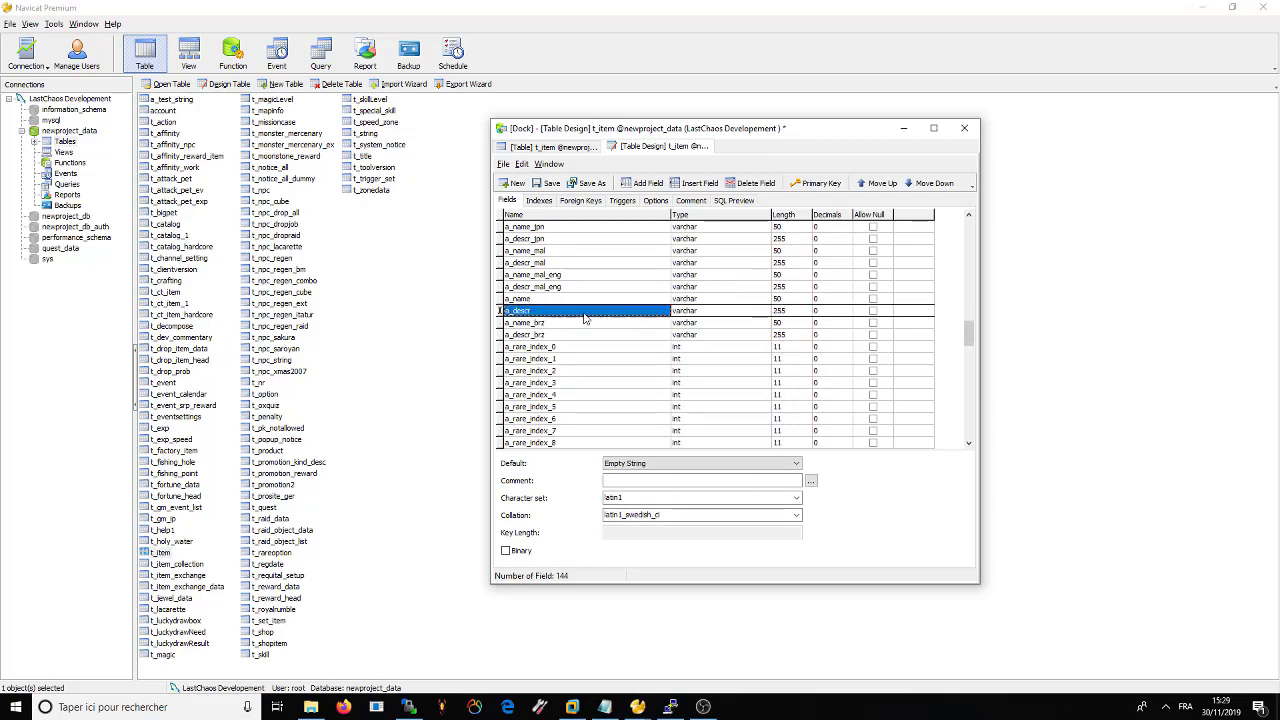
left_click(548, 186)
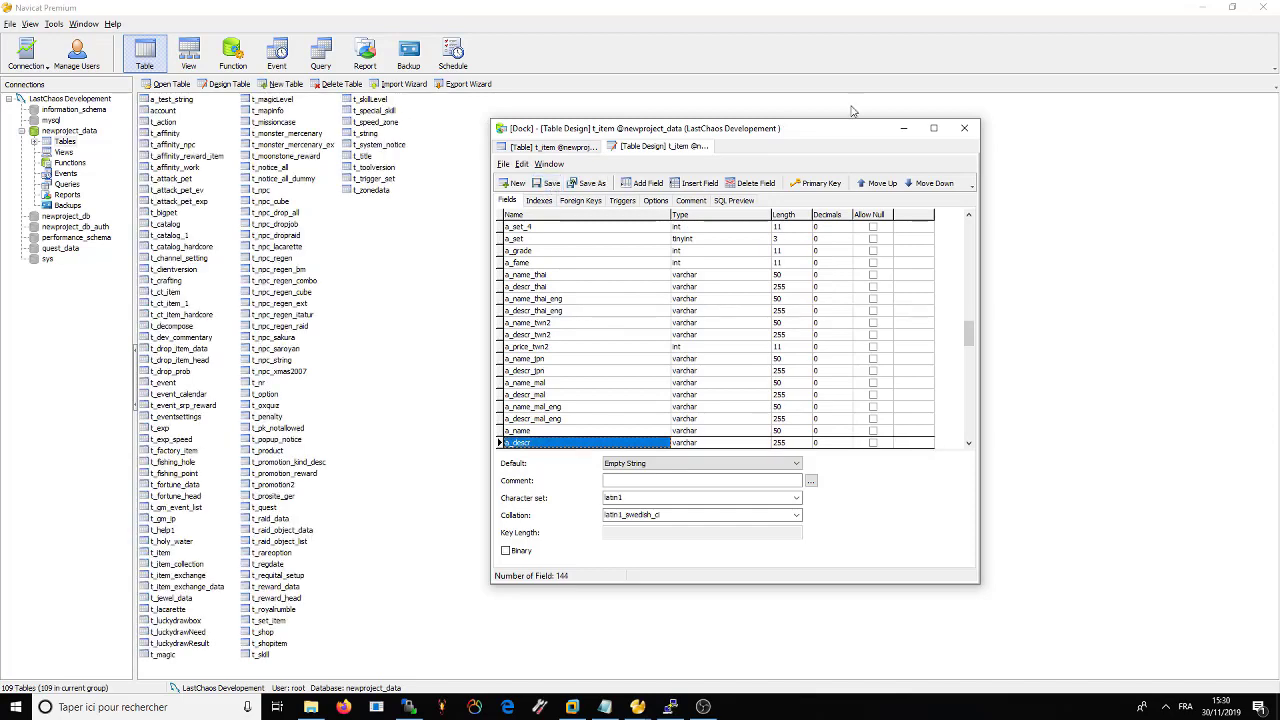
- Close the docked t_item windows and reopen the t_item table data in a maximized window
left_click(899, 128)
mouse_move(637, 706)
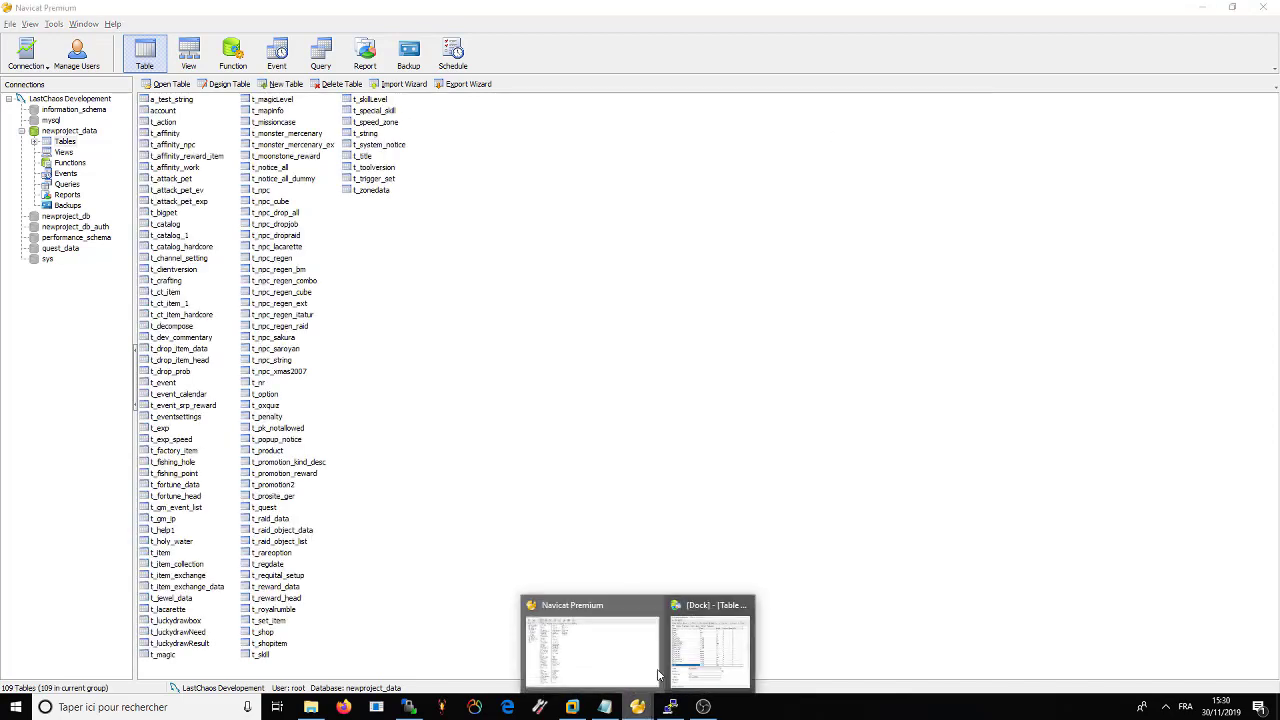
left_click(745, 606)
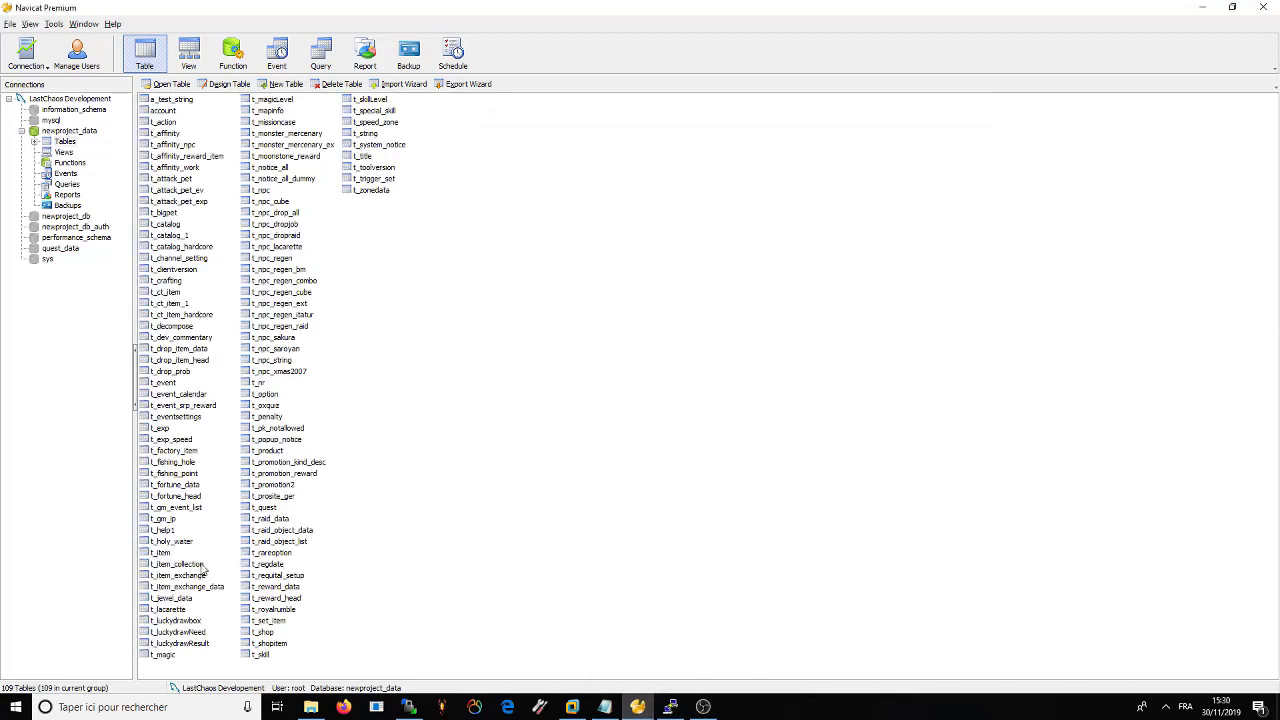
double_click(160, 556)
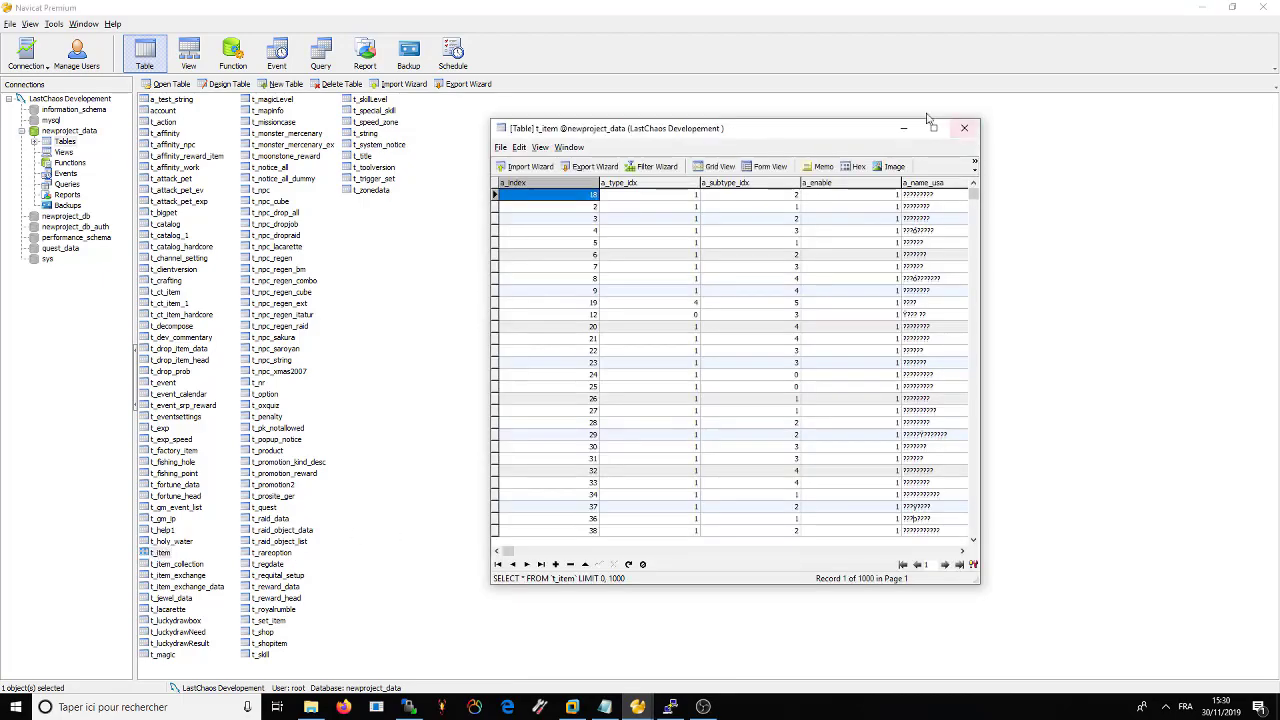
left_click(937, 122)
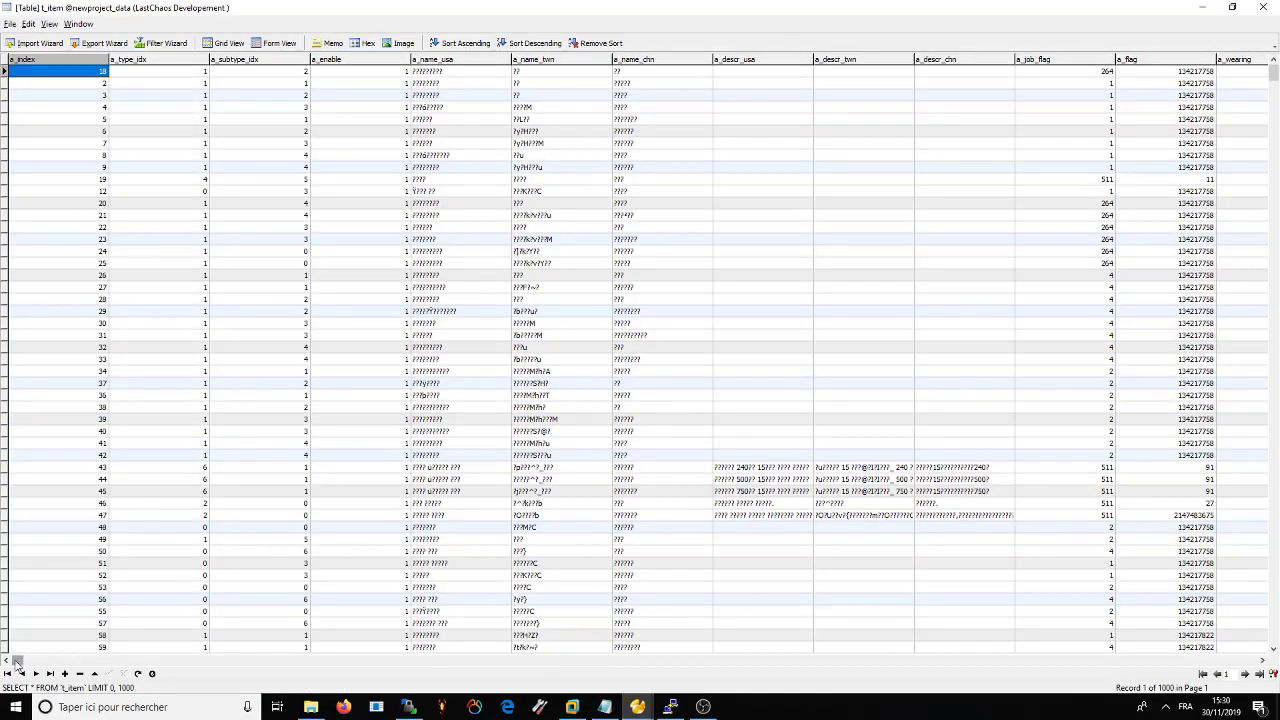
- Examine the contents of the a_name and a_descr columns in t_item and minimize the database windows
left_click_drag(16, 663, 655, 685)
left_click(659, 59)
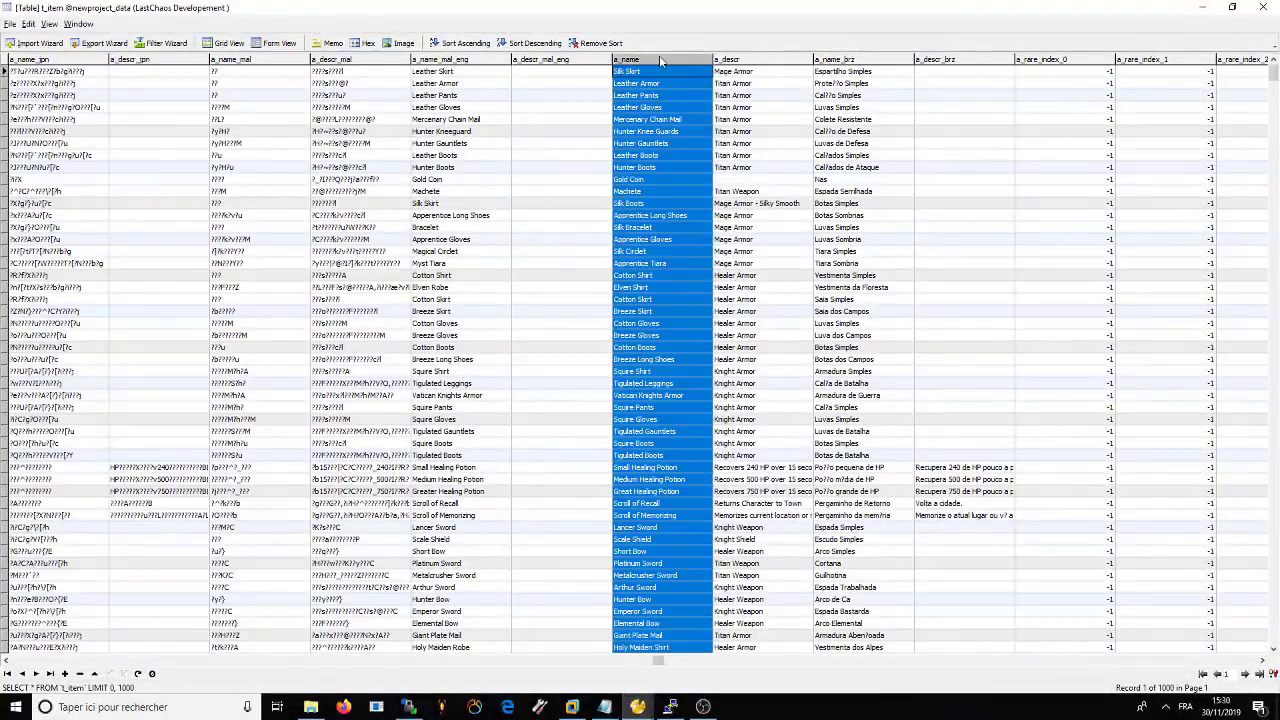
left_click(759, 60)
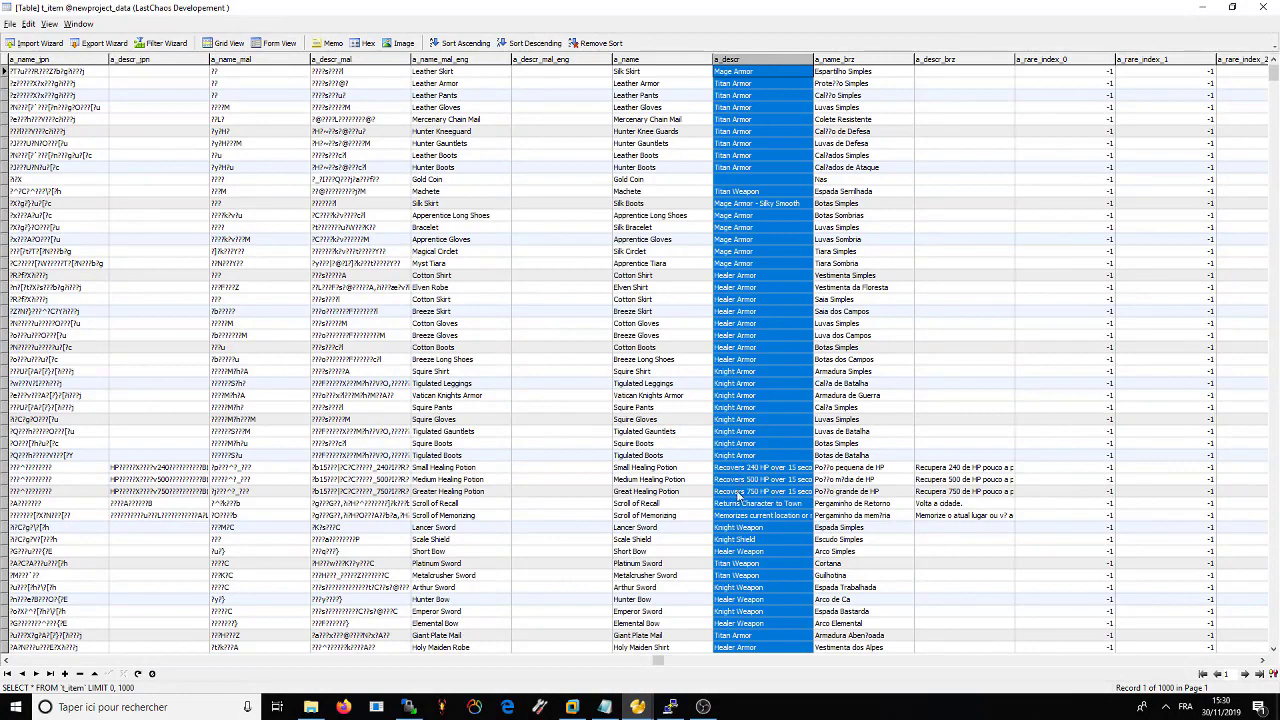
left_click(1201, 7)
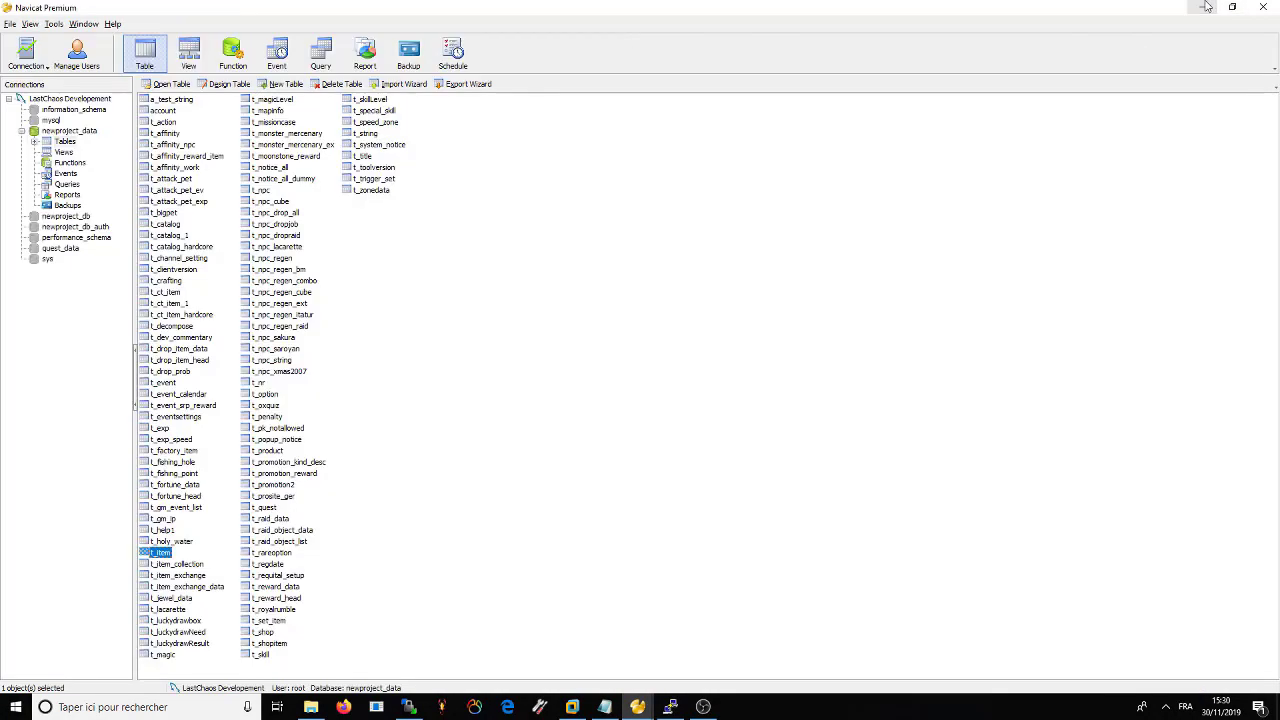
left_click(1201, 7)
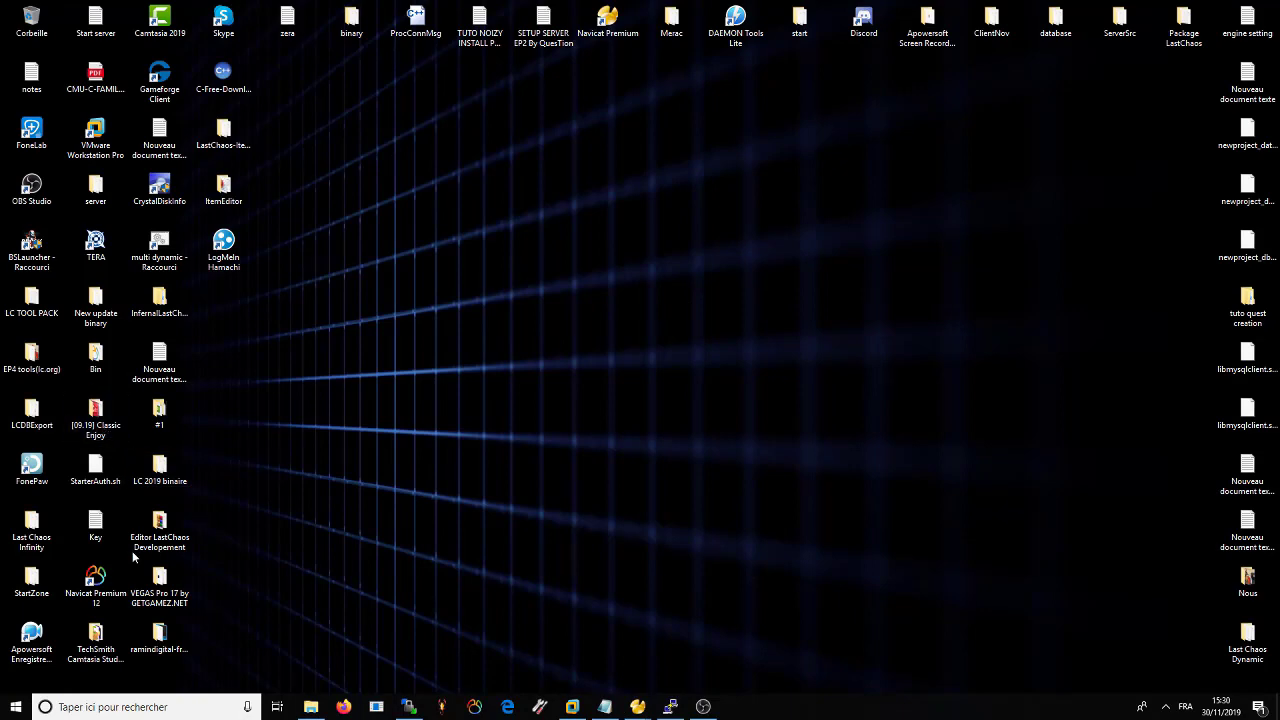
- Open the Editor LastChaos Developement folder from the desktop and start the pinned LastChaos tool collection
double_click(160, 525)
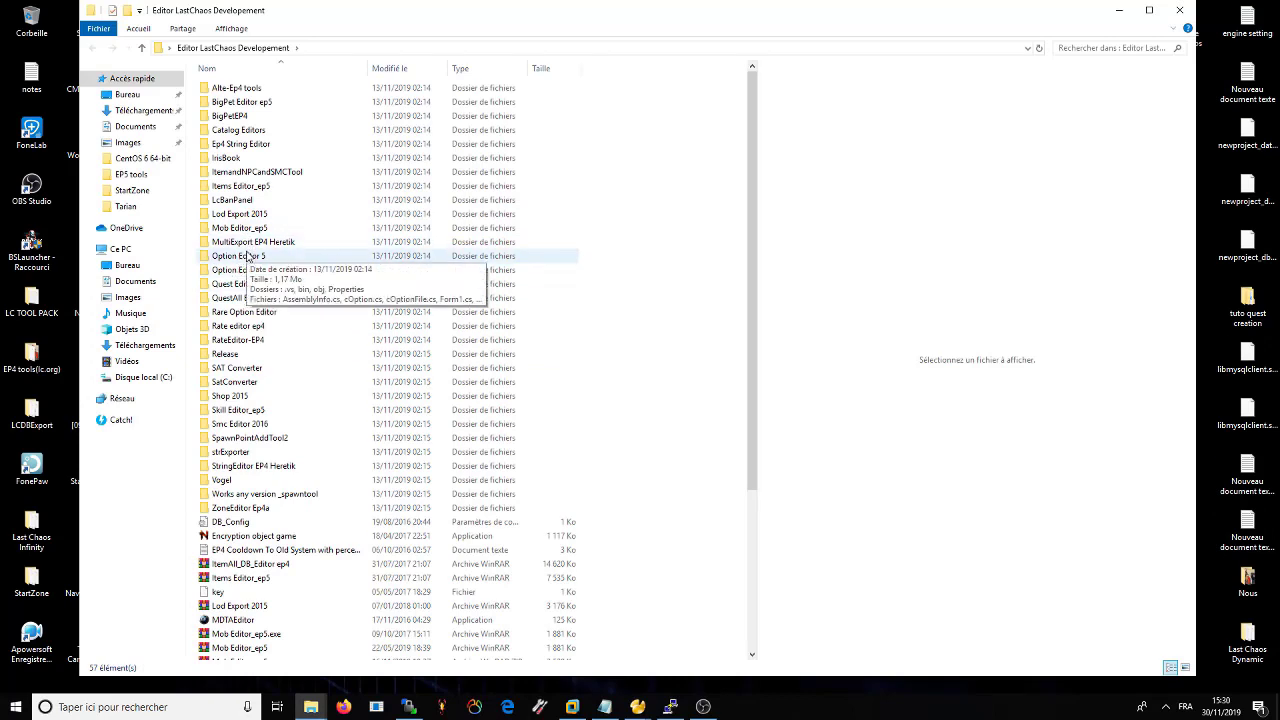
left_click(376, 707)
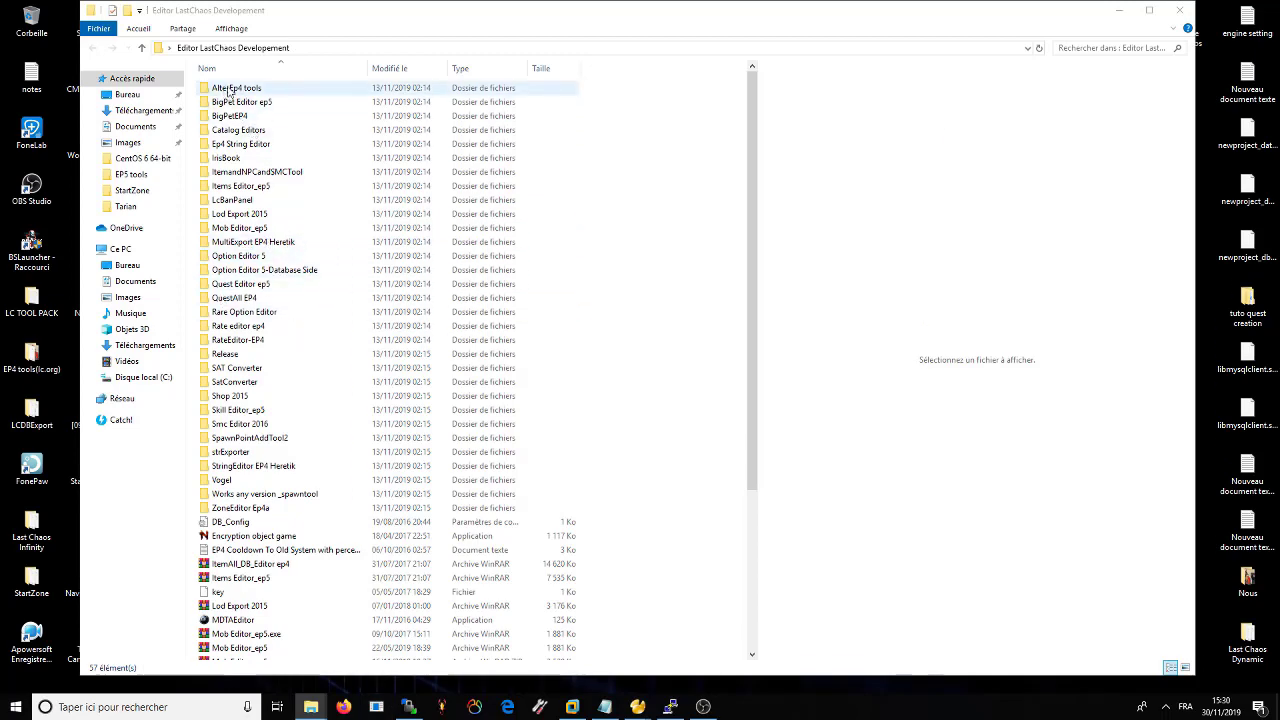
left_click(1117, 12)
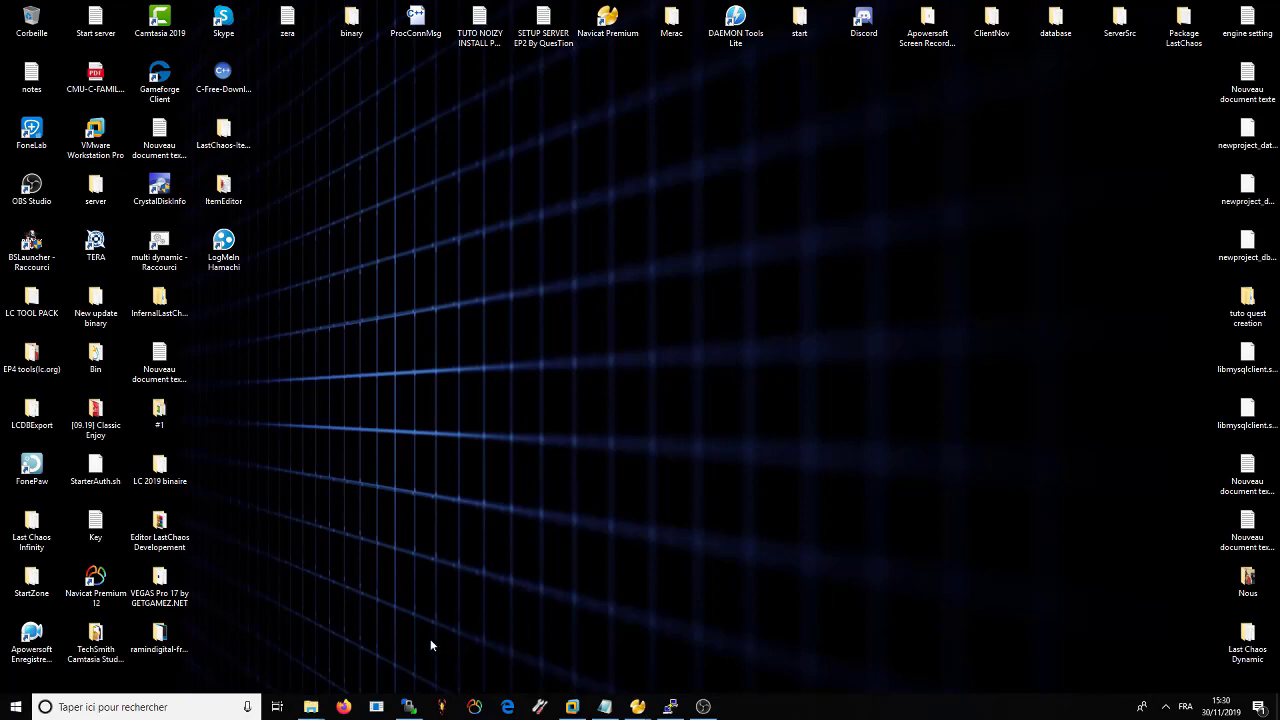
mouse_move(311, 706)
left_click(365, 648)
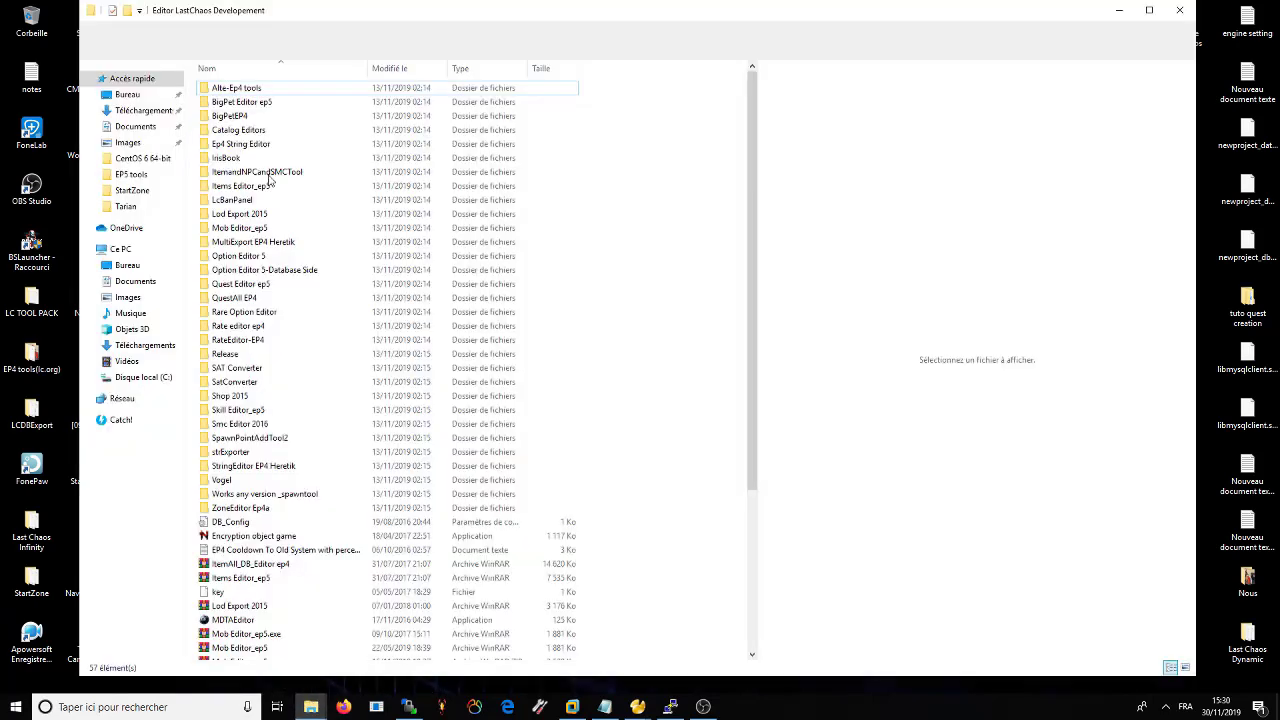
- Browse to the LcDevPack_TeamDamonA folder inside Alte-Ep4 tools
double_click(236, 88)
left_click_drag(363, 15, 851, 33)
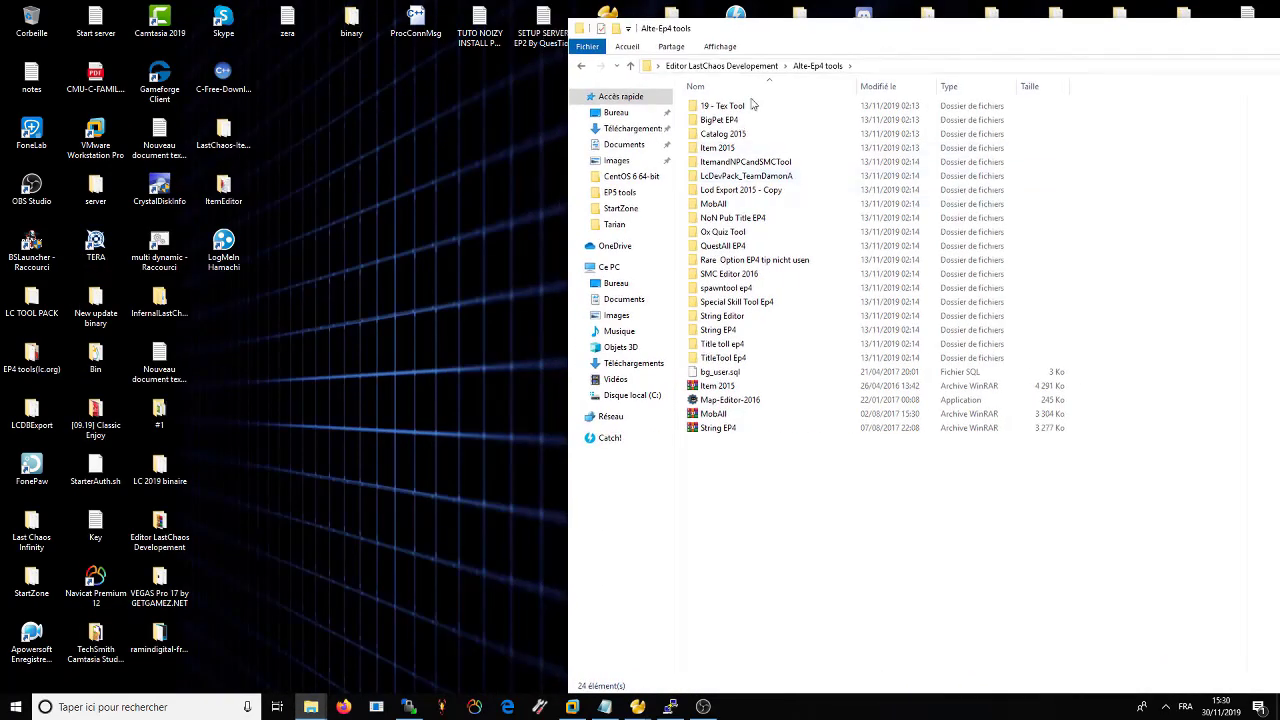
double_click(746, 175)
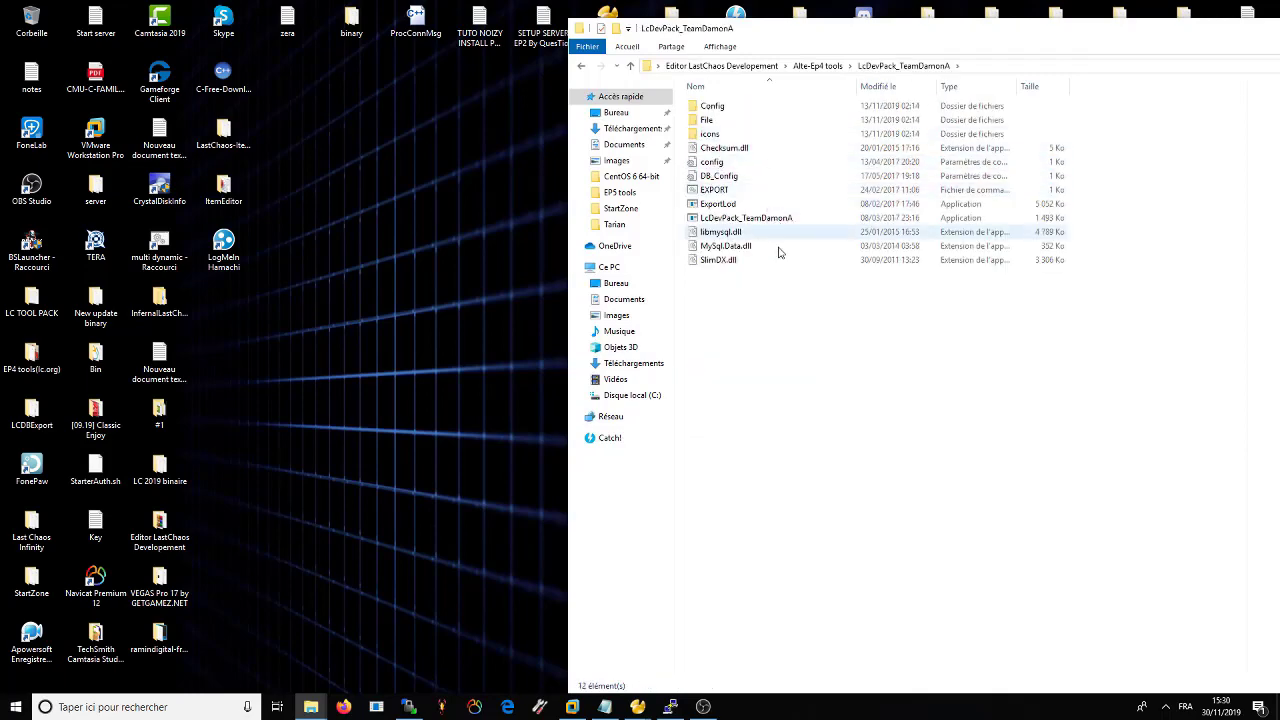
left_click_drag(1033, 35, 660, 36)
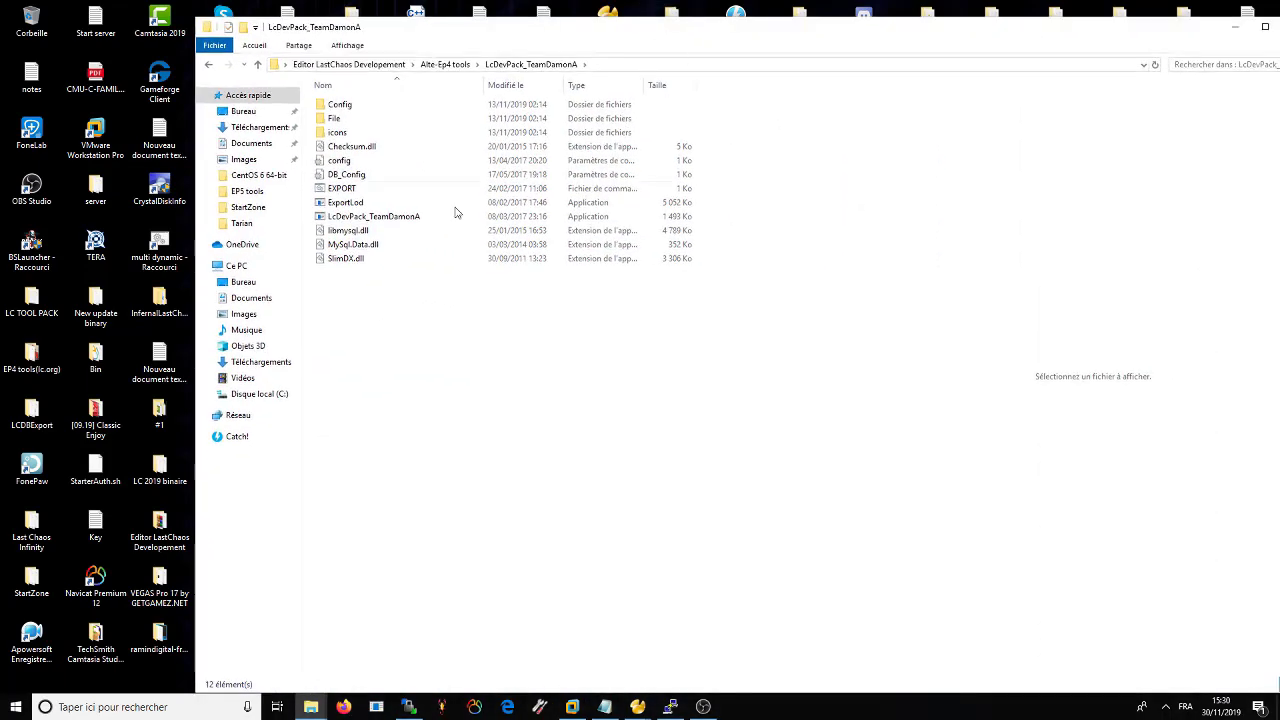
- Dismiss the database login errors of the pinned tool collection and close its window
left_click(1234, 27)
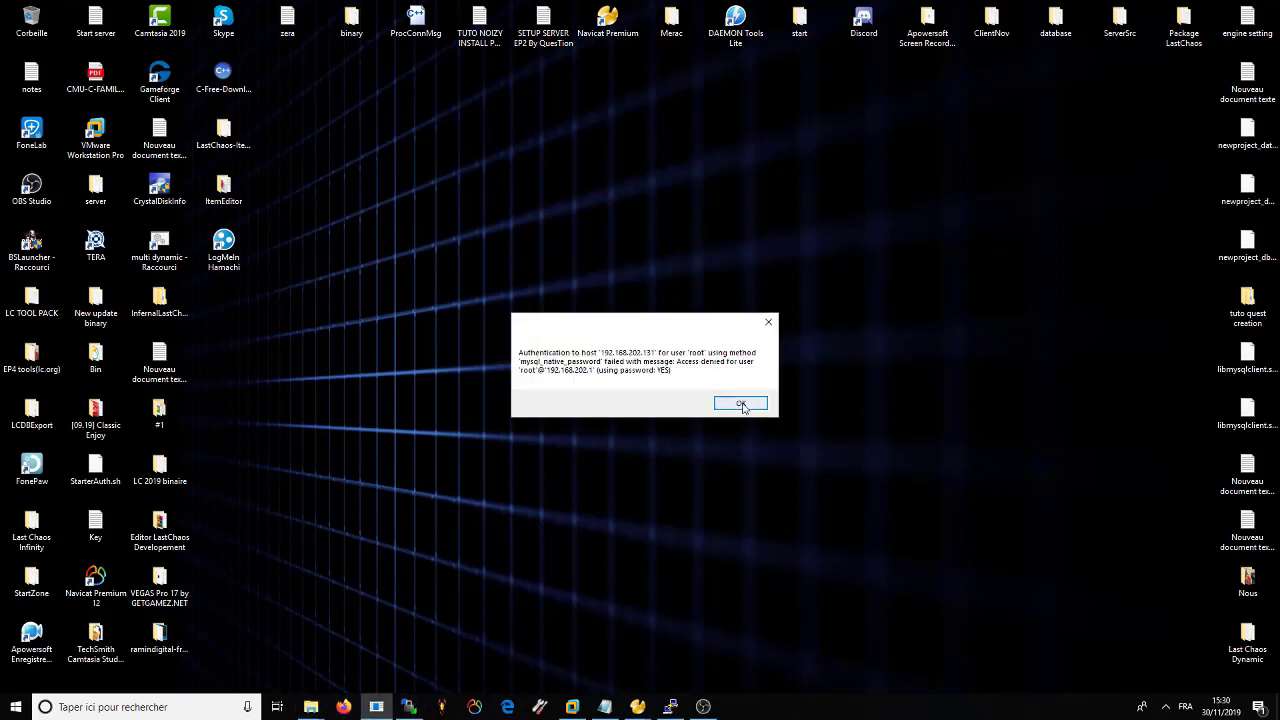
left_click(738, 402)
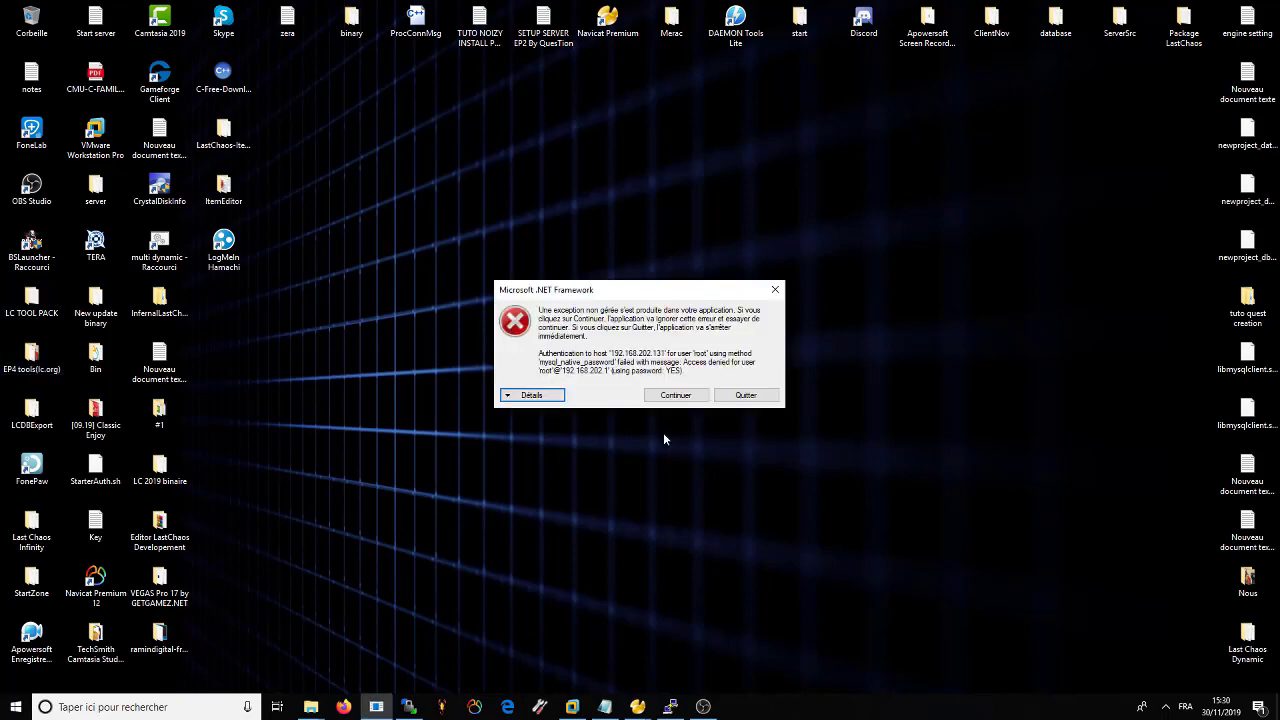
left_click(675, 397)
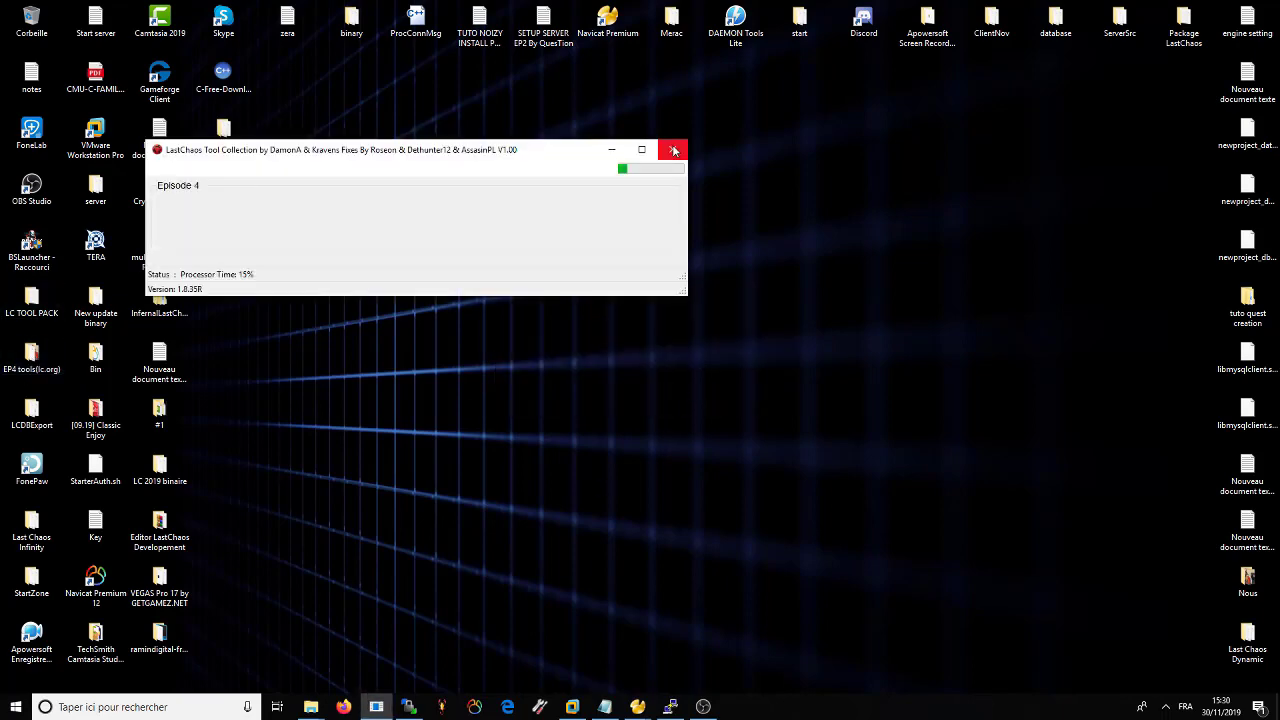
mouse_move(313, 692)
- Return to the LcDevPack_TeamDamonA folder and launch the LcDevPack_TeamDamonA application
left_click(375, 645)
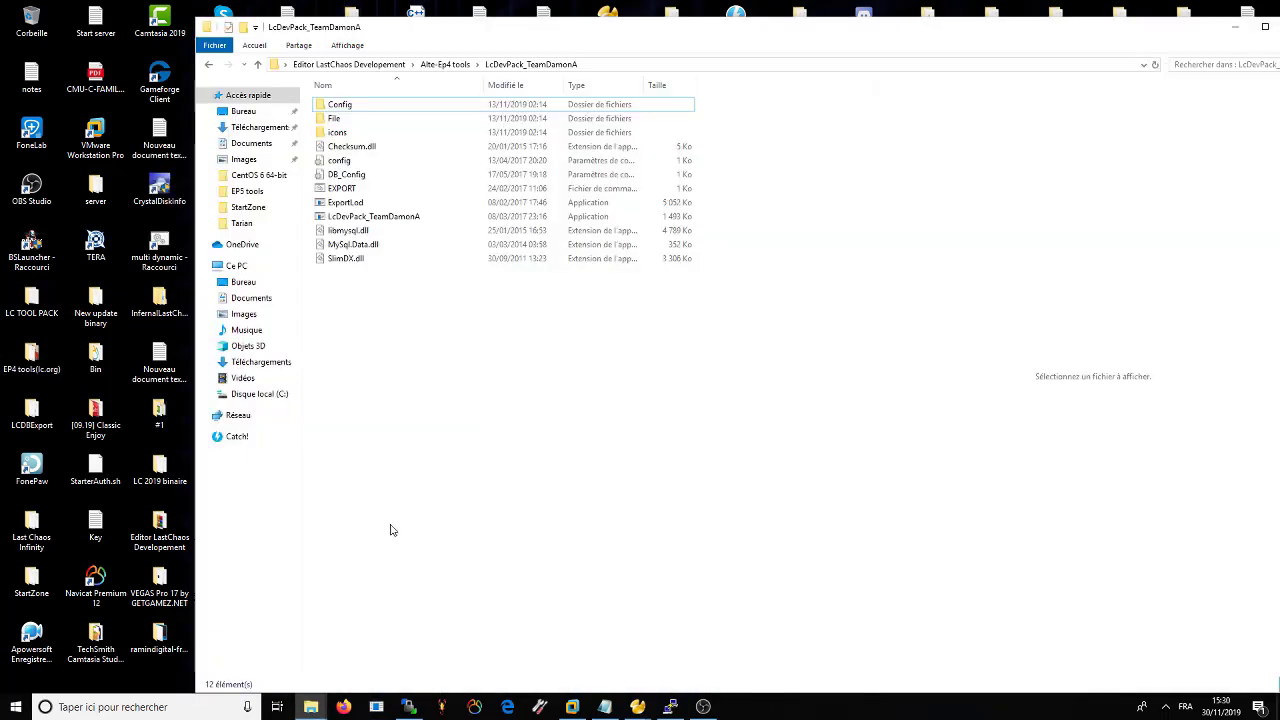
left_click(348, 217)
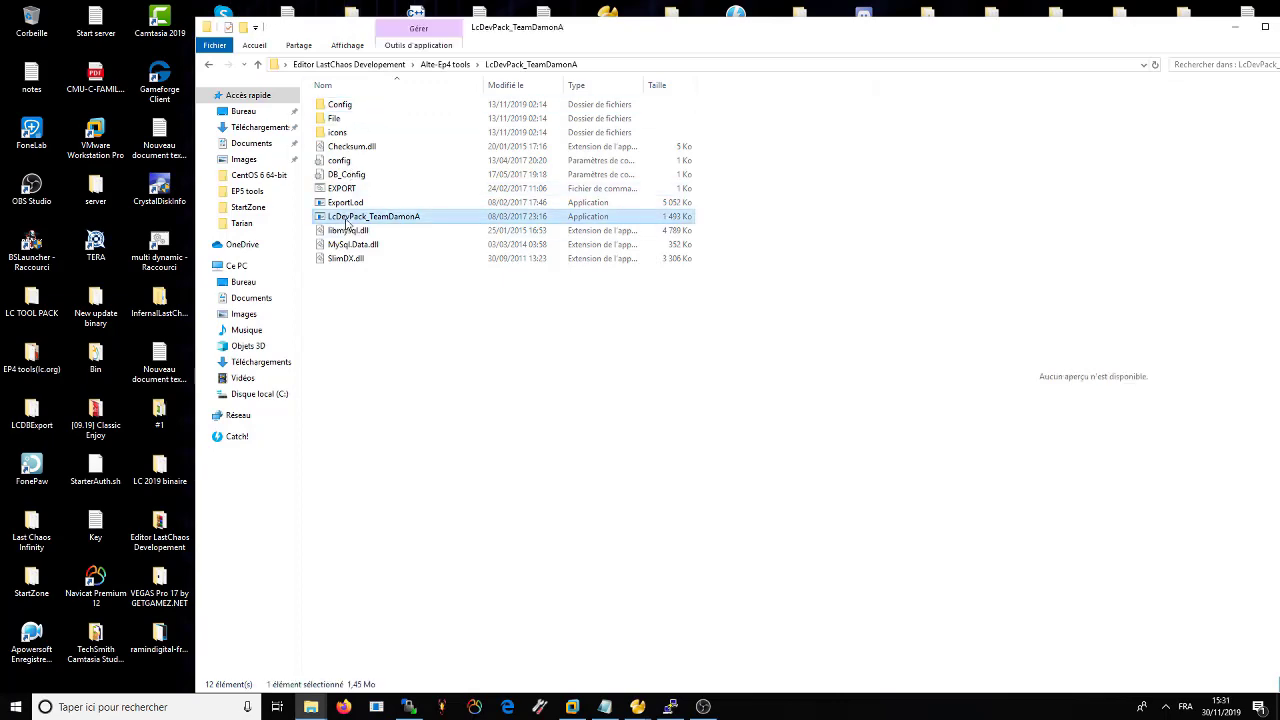
left_click_drag(528, 39, 834, 56)
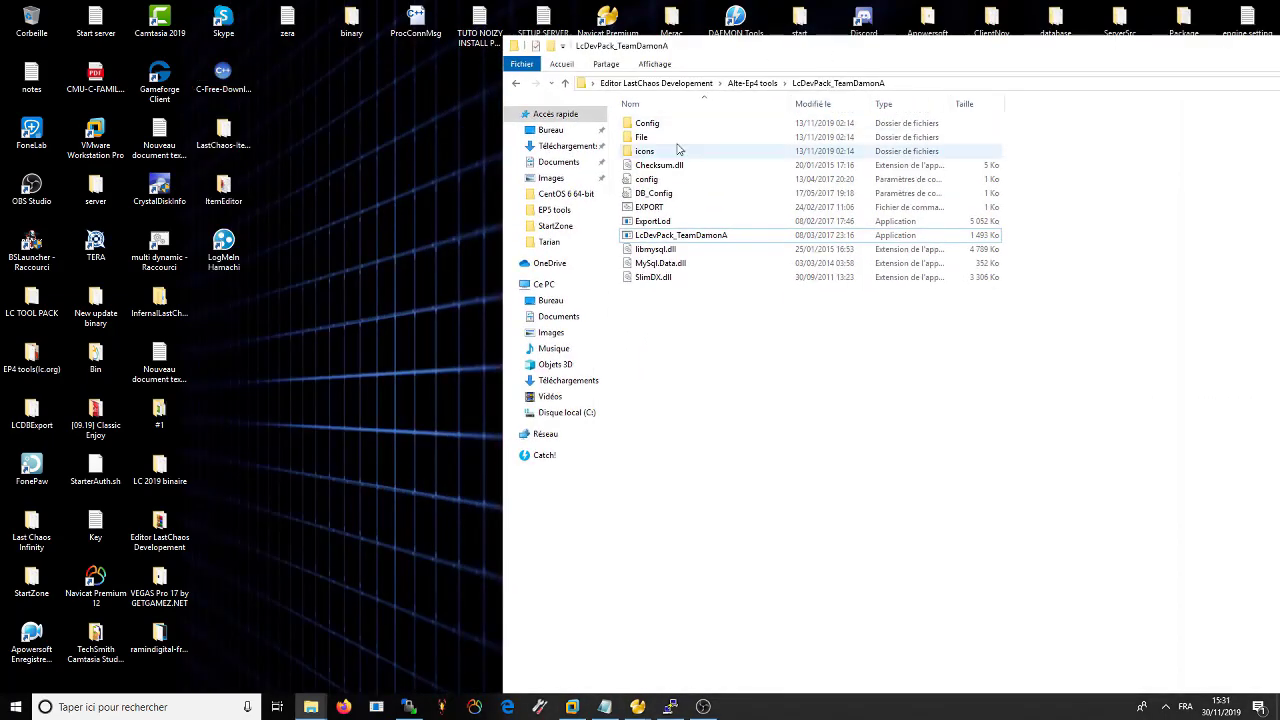
- Look into the Config folder of LcDevPack_TeamDamonA and inspect the options for the cdwritter file
double_click(660, 123)
left_click(660, 123)
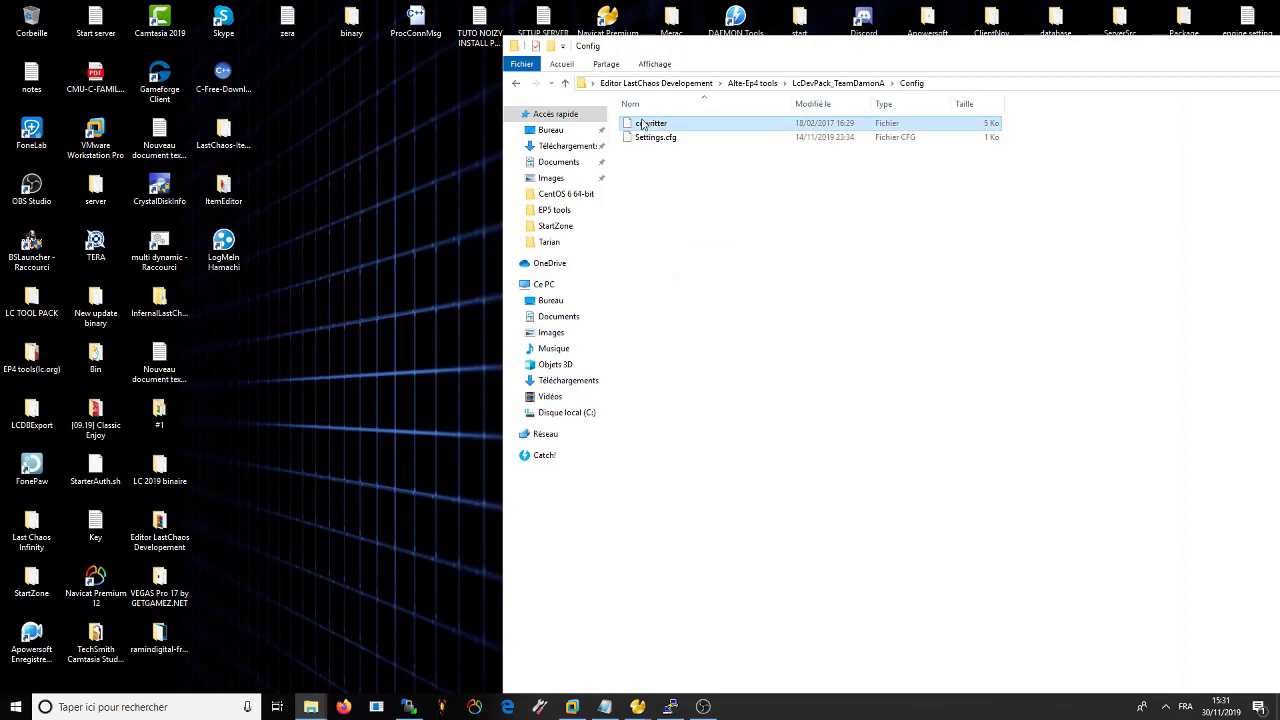
right_click(643, 123)
left_click(710, 497)
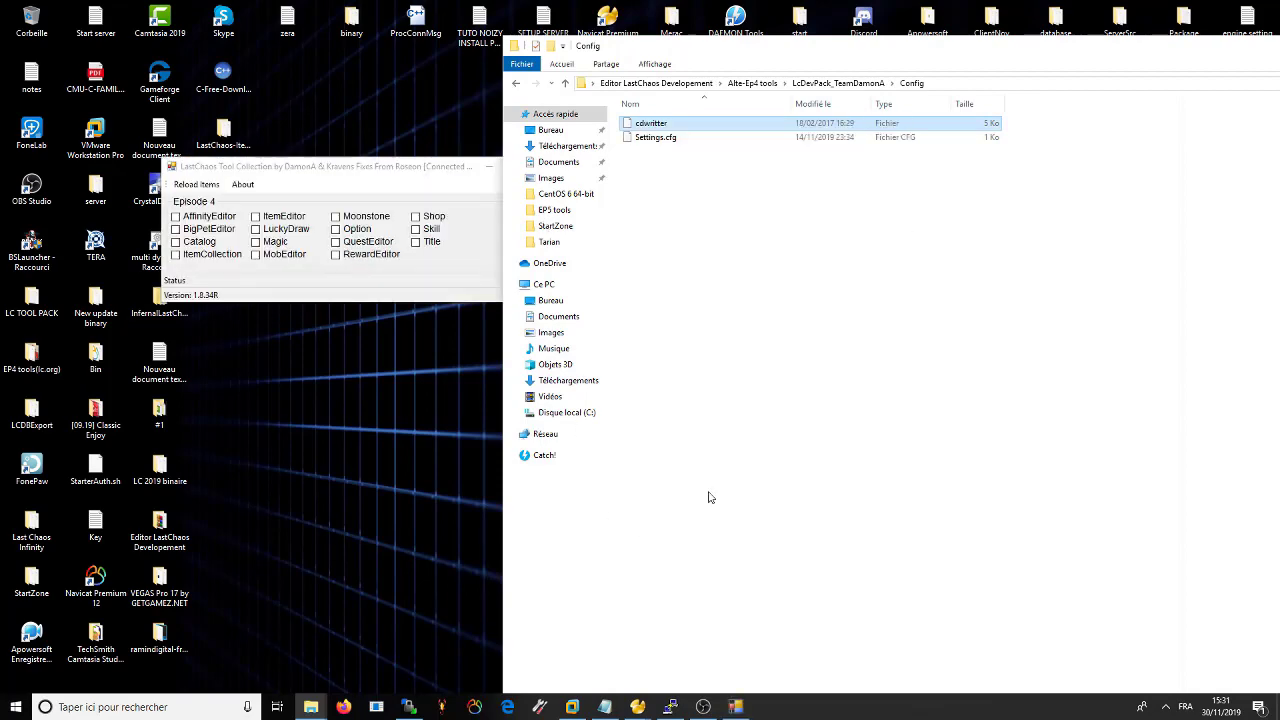
- Open the ItemEditor from the tool collection and minimize the folder window
left_click_drag(412, 176, 378, 235)
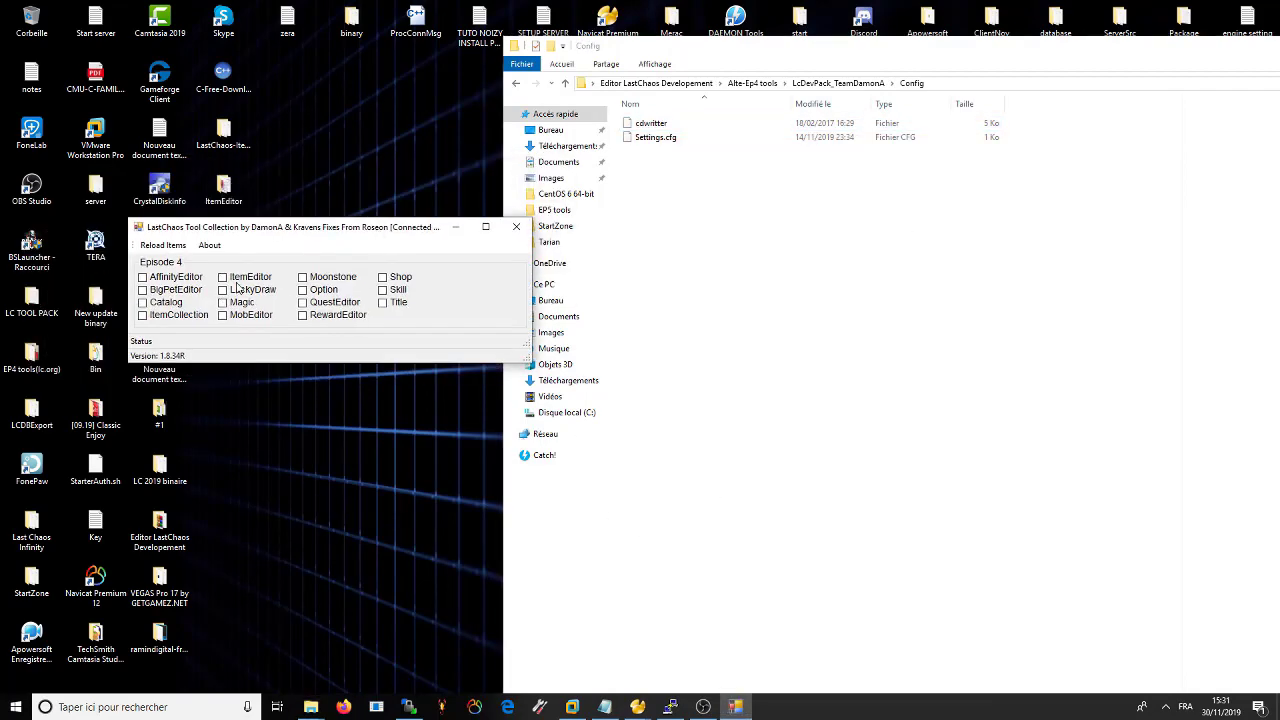
left_click(238, 279)
double_click(1047, 50)
left_click(1158, 46)
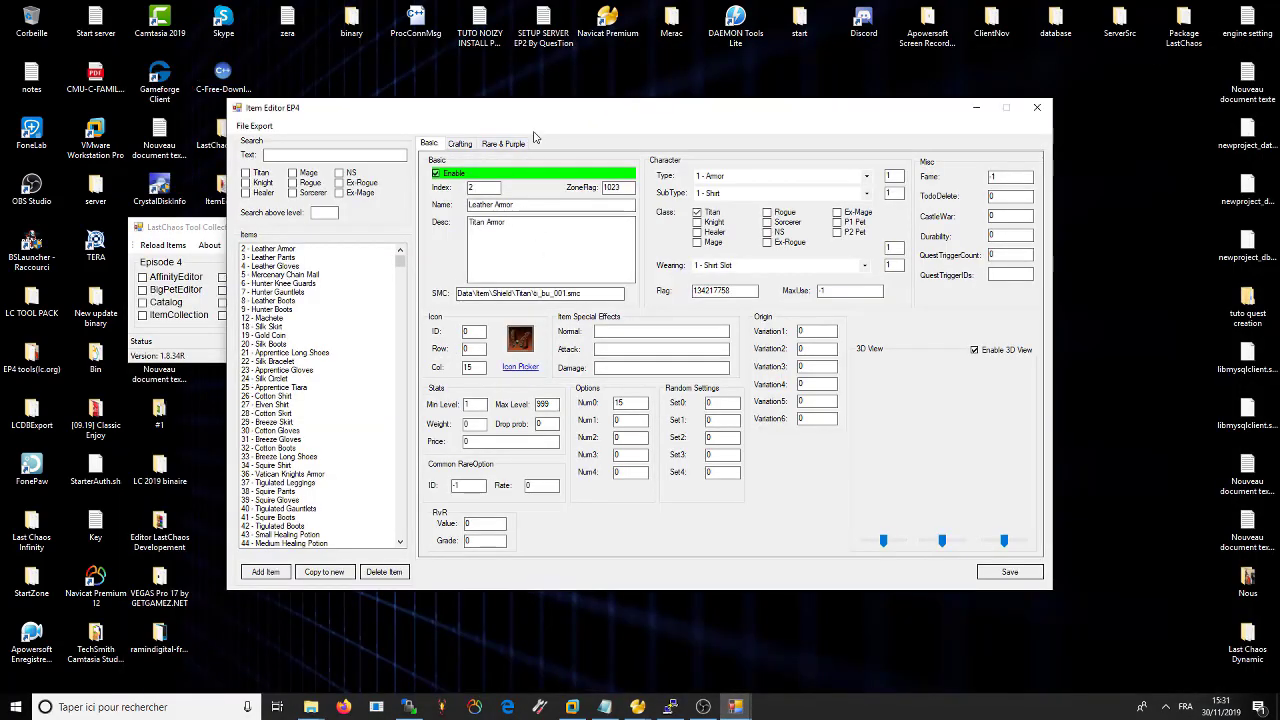
left_click_drag(541, 121, 720, 101)
- Compare the names and descriptions of items such as Leather Armor and Leather Pants with the a_name and a_descr columns in t_item
left_click(449, 230)
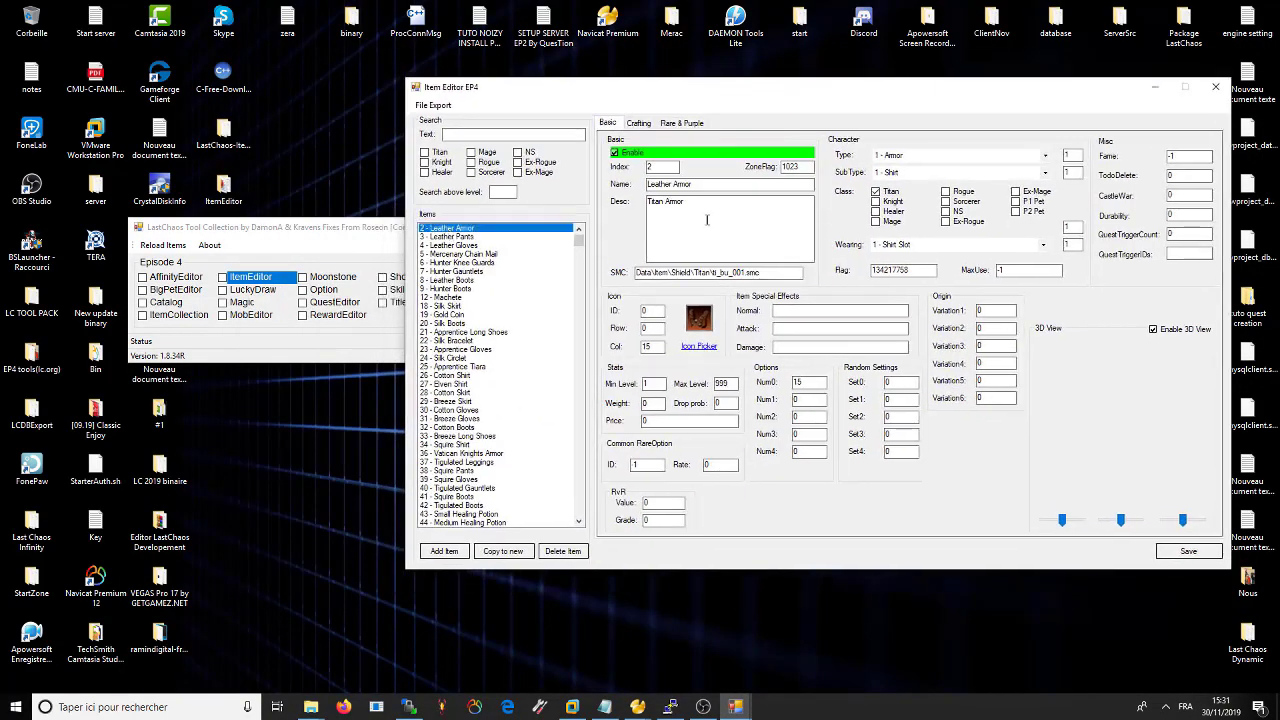
left_click(442, 284)
left_click(481, 237)
left_click(505, 229)
left_click(637, 707)
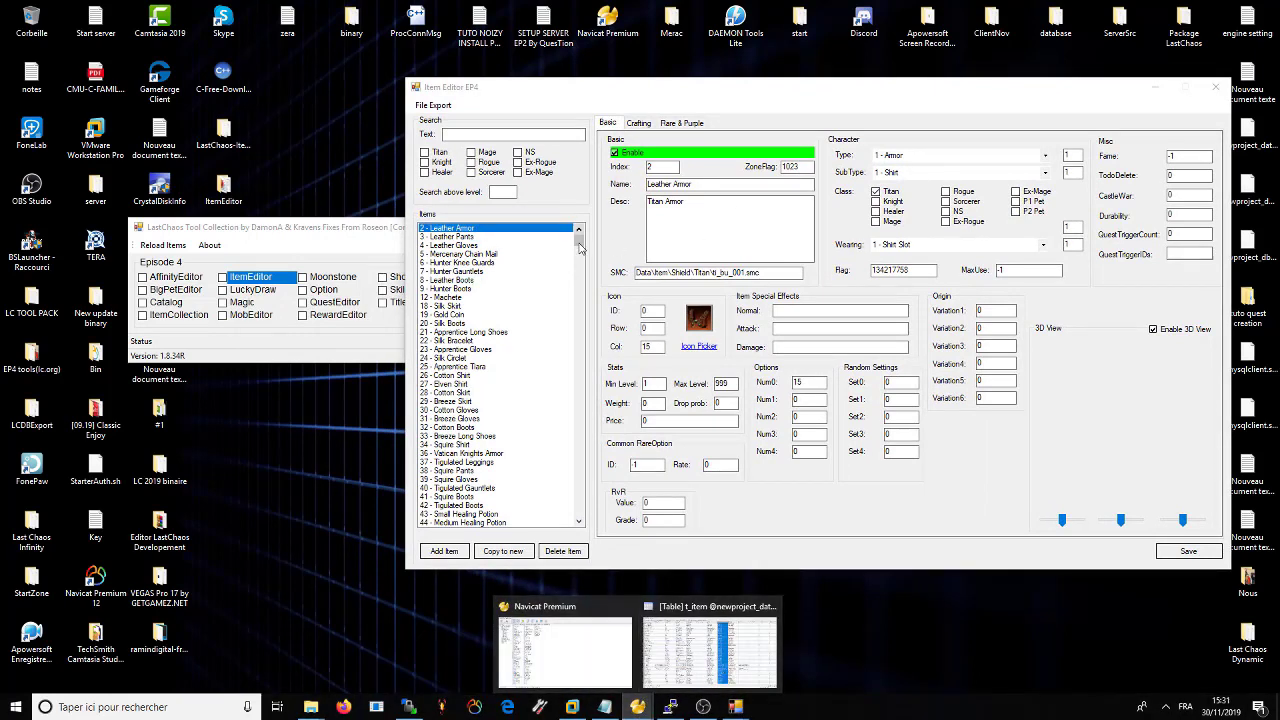
left_click(709, 681)
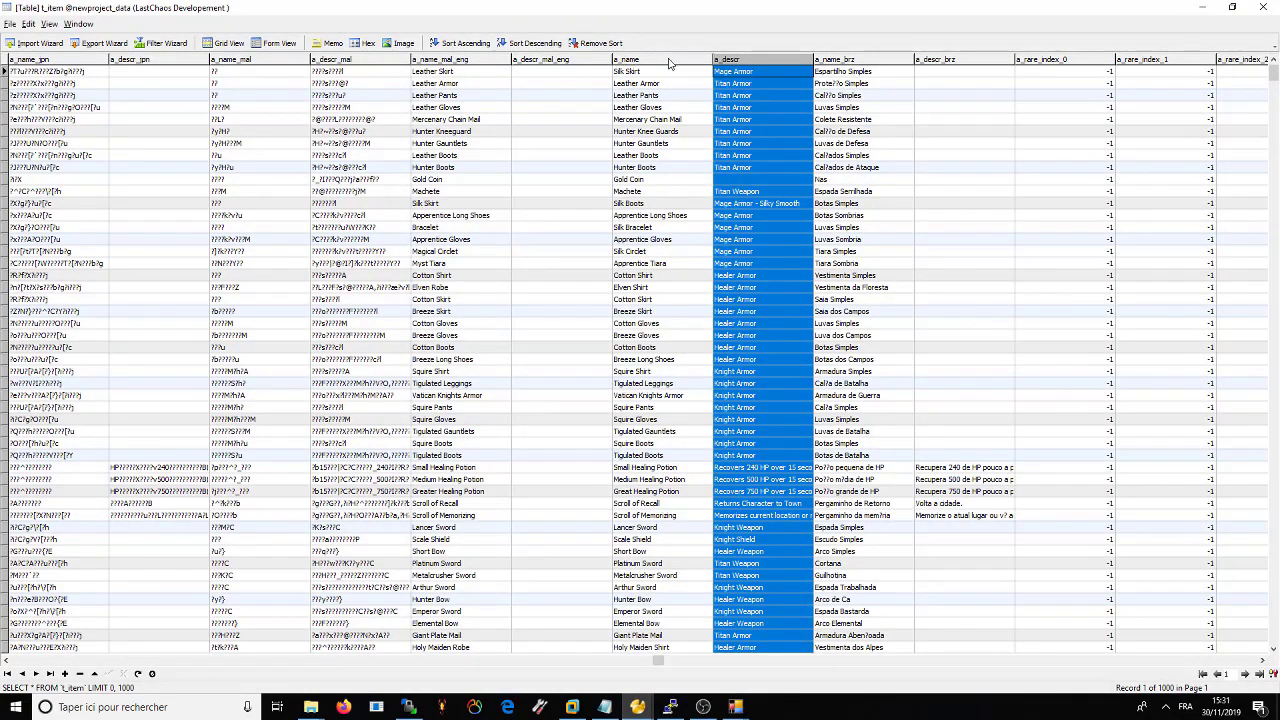
left_click(1201, 7)
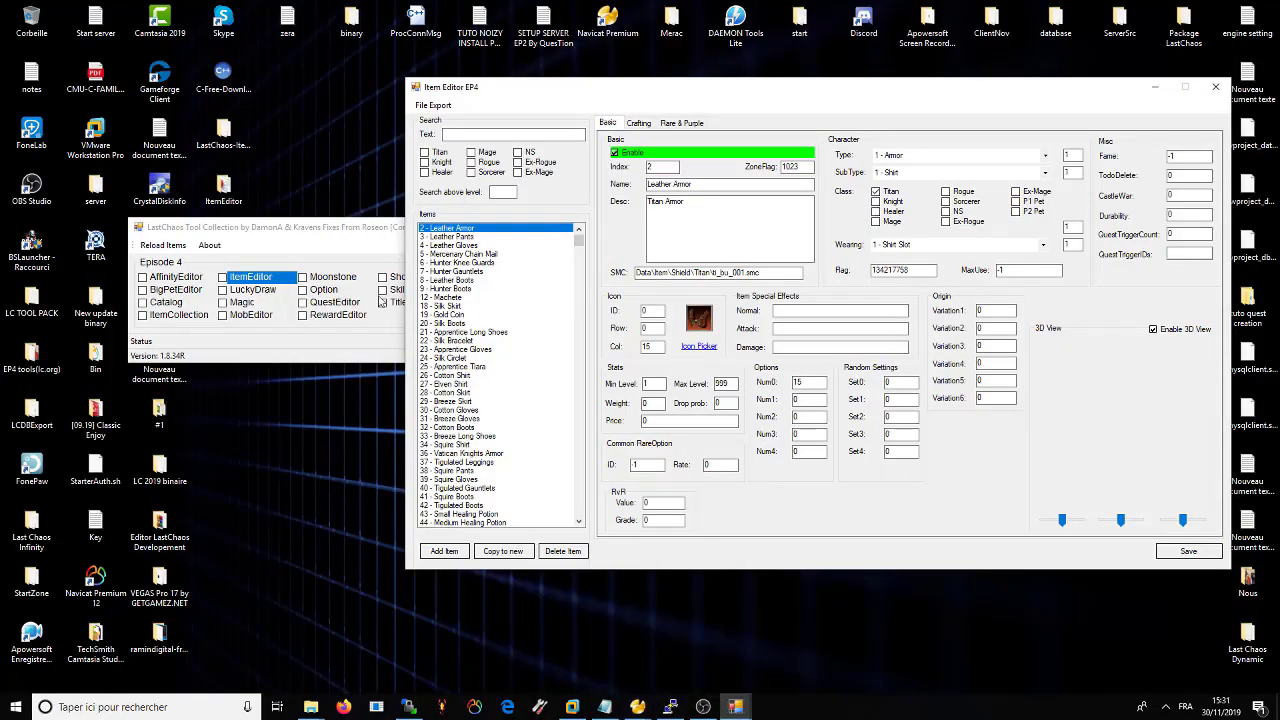
mouse_move(578, 242)
left_mouse_down()
mouse_move(576, 276)
mouse_move(578, 232)
left_mouse_up()
left_click(488, 237)
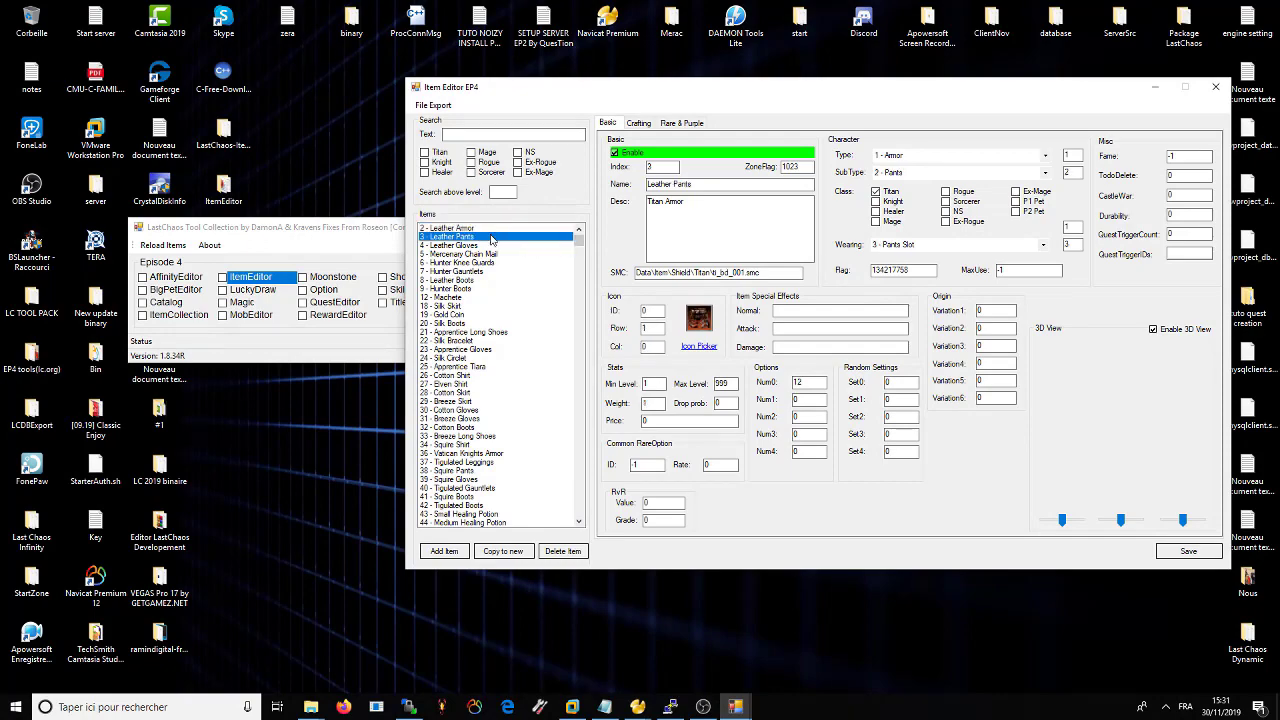
left_click(486, 229)
- Move the Item Editor window to the middle of the desktop and hide the tool collection window
left_click_drag(689, 83, 624, 129)
left_click_drag(313, 232, 283, 229)
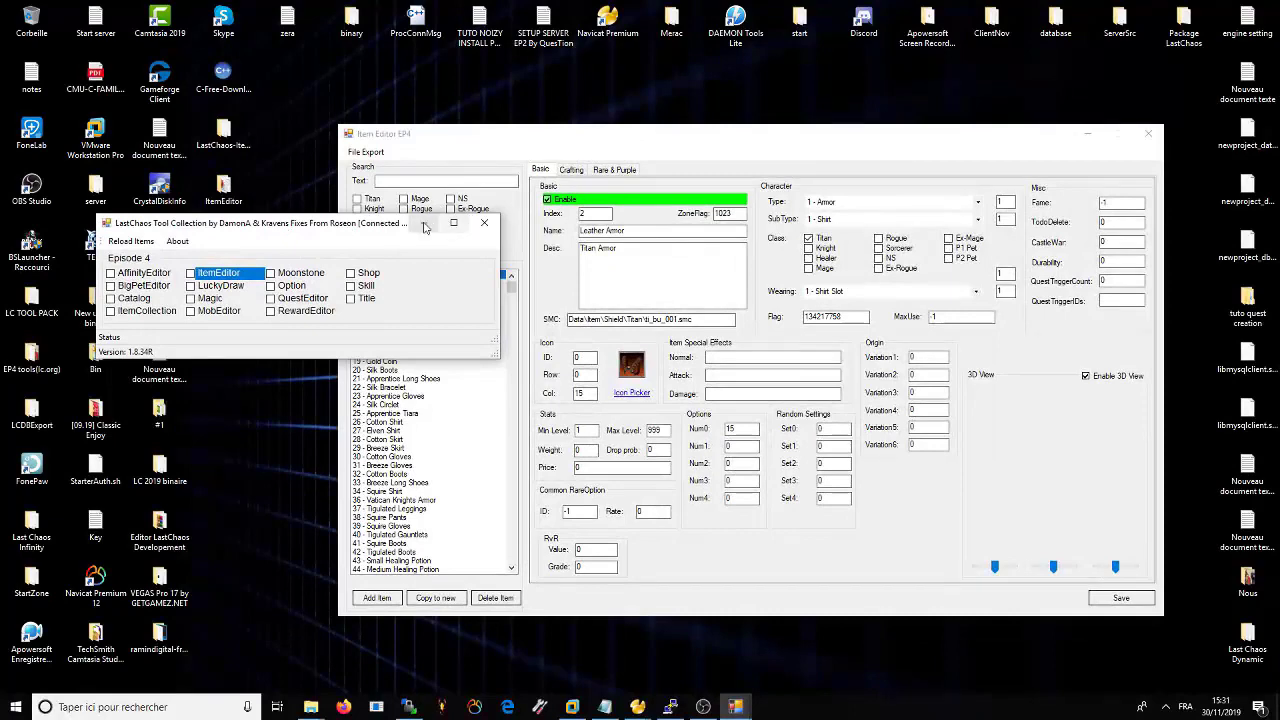
left_click(484, 222)
left_click_drag(527, 137, 549, 127)
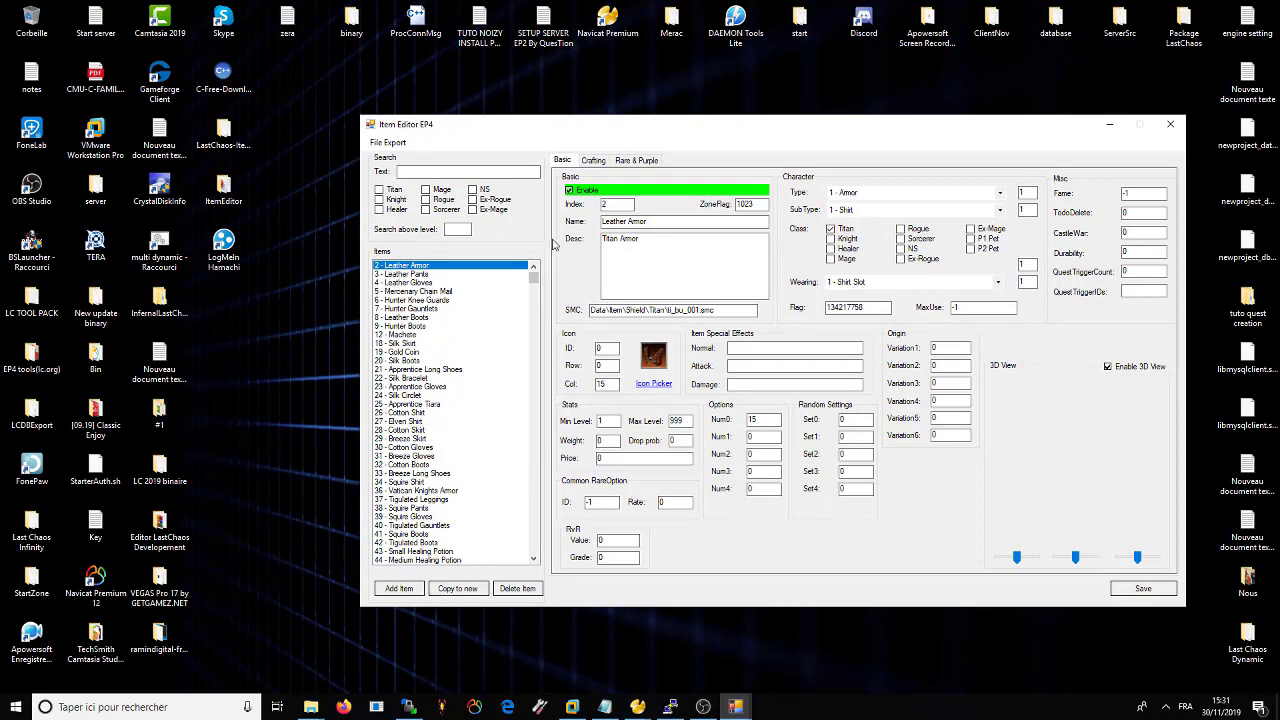
- Select item 12, Machete, and copy it to a new item
left_click(402, 335)
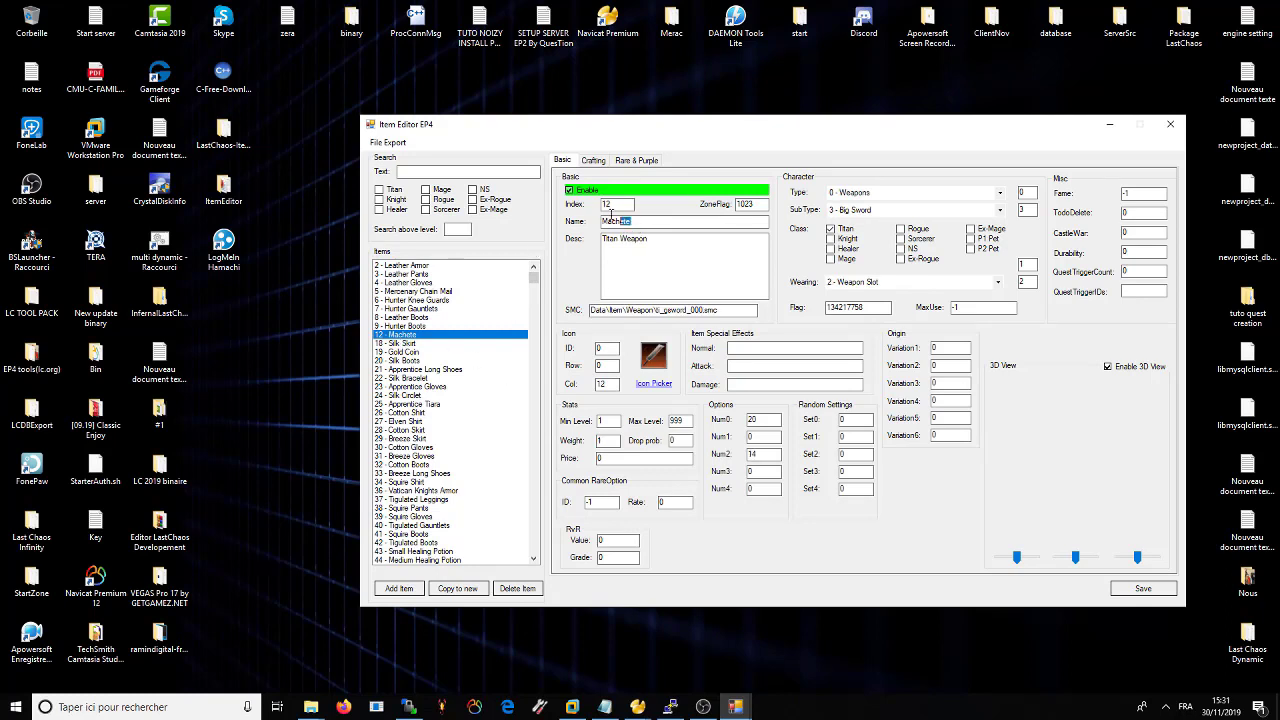
left_click(670, 221)
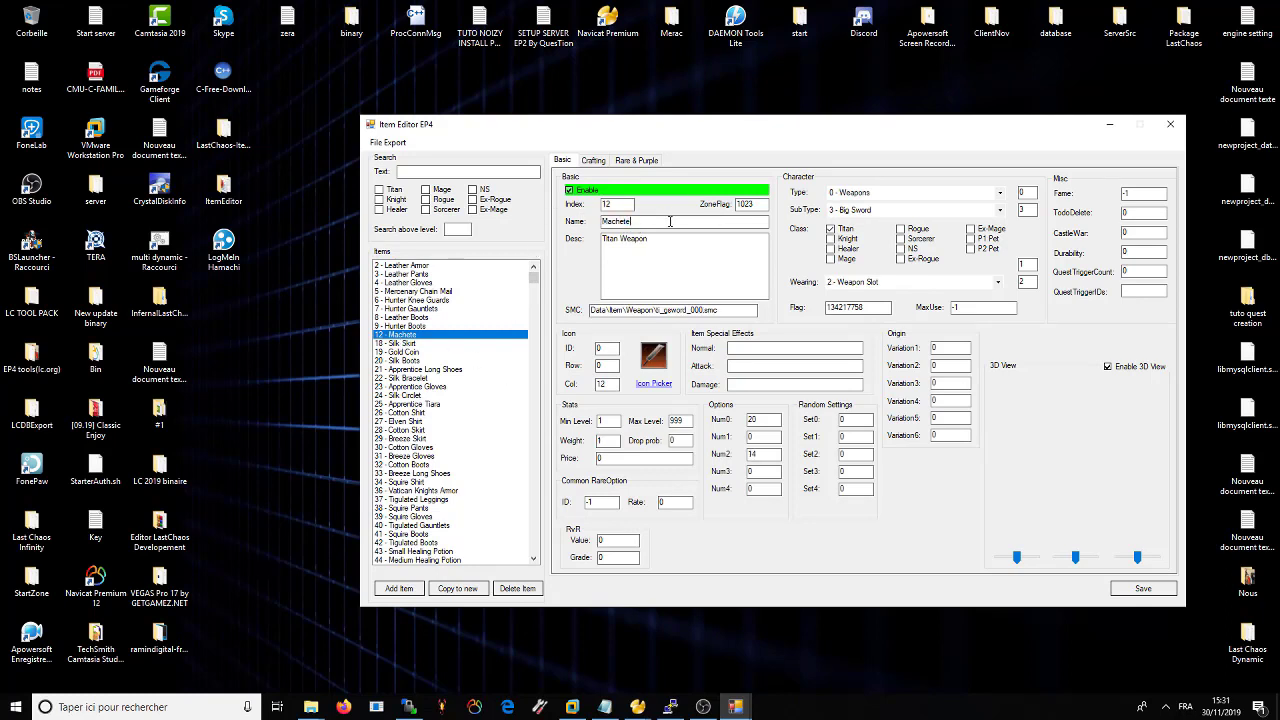
left_click(458, 588)
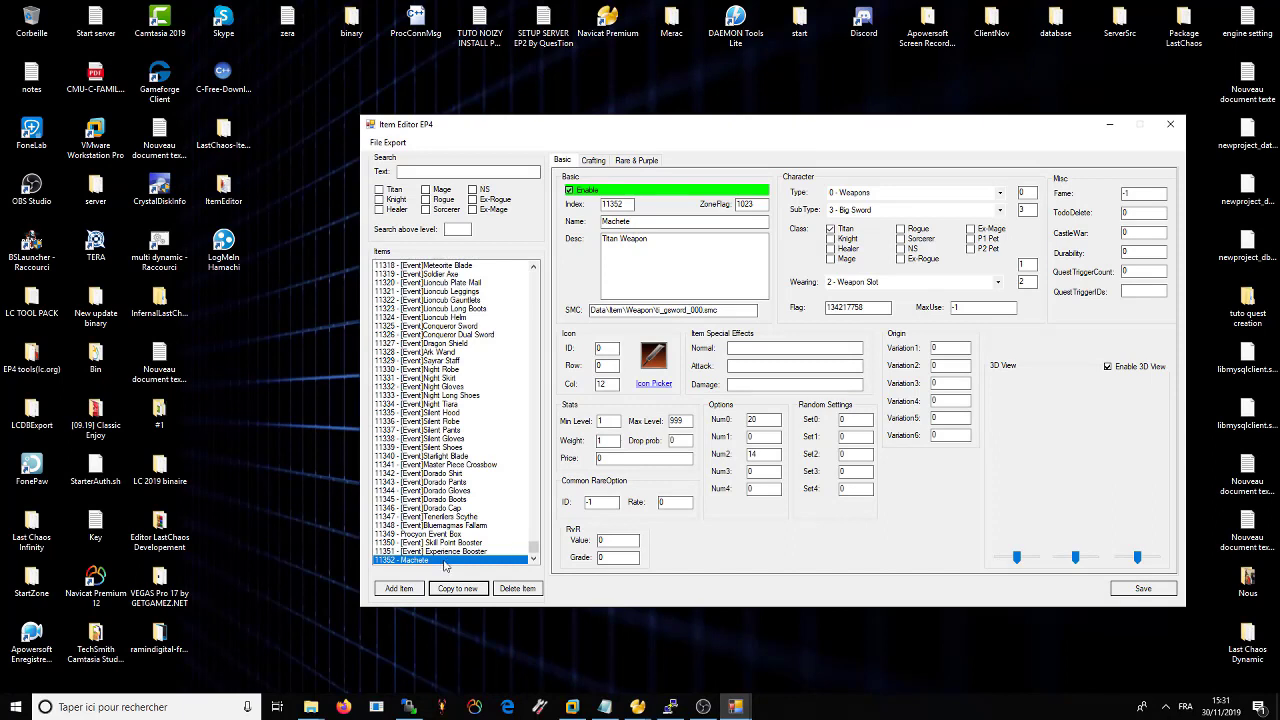
- Change the name of the copied Machete, item 11352, to Machete V2
left_click(690, 220)
left_click(618, 248)
left_click(763, 205)
key("Tab")
key("Tab")
key("Tab")
- Browse the ItemBtn icon sheets in the Icon Picker and close it without choosing an icon
left_click(651, 384)
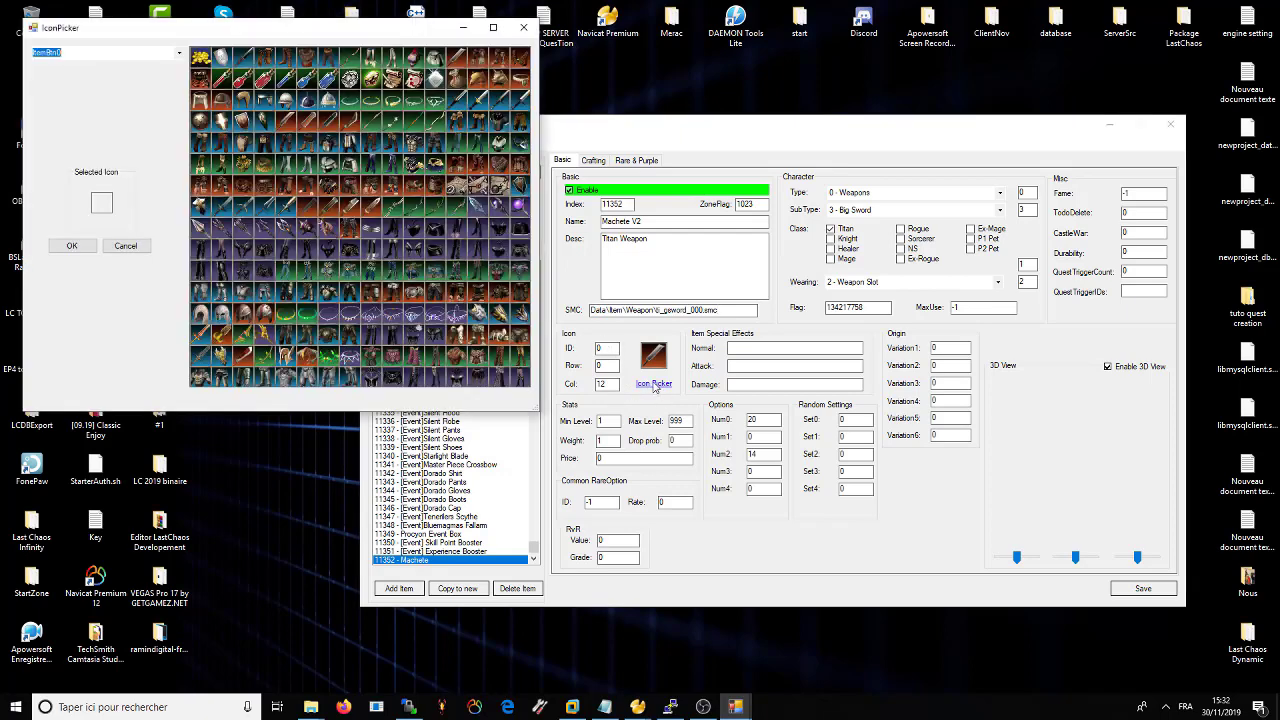
scroll(122, 52, "down", 5)
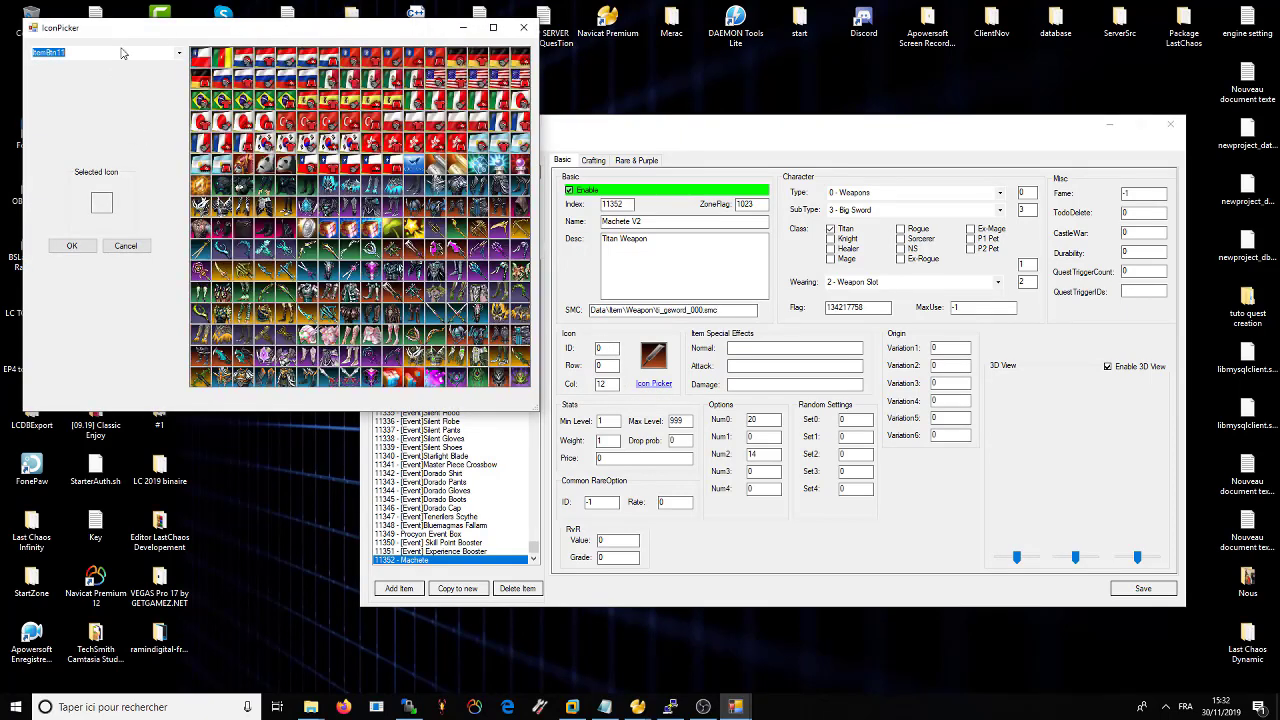
scroll(122, 52, "down", 3)
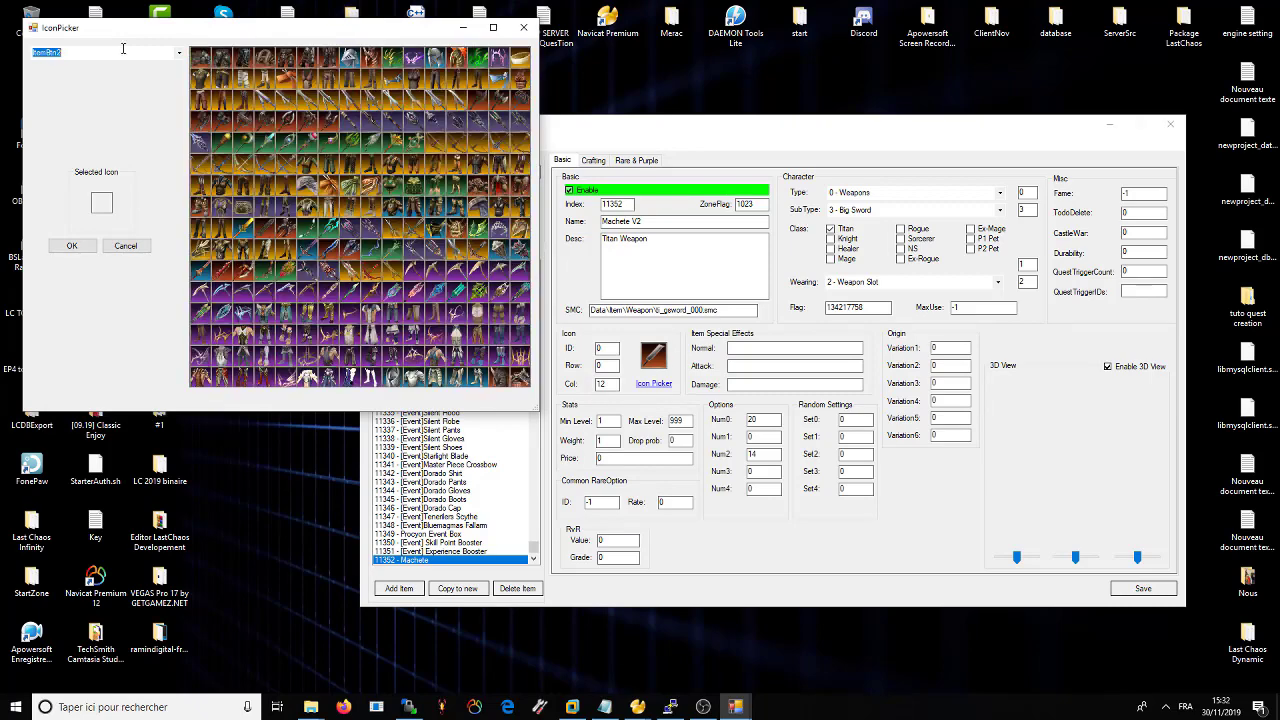
left_click(523, 27)
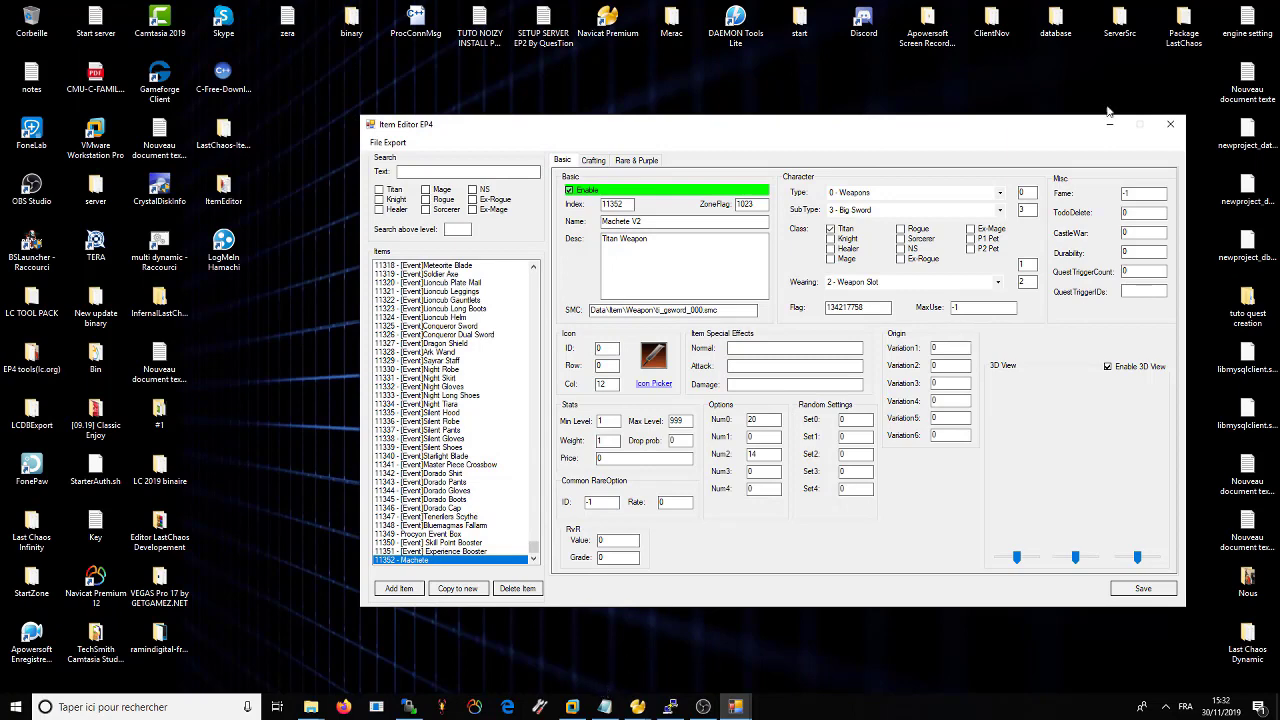
mouse_move(903, 133)
left_mouse_down()
mouse_move(863, 141)
mouse_move(911, 150)
left_mouse_up()
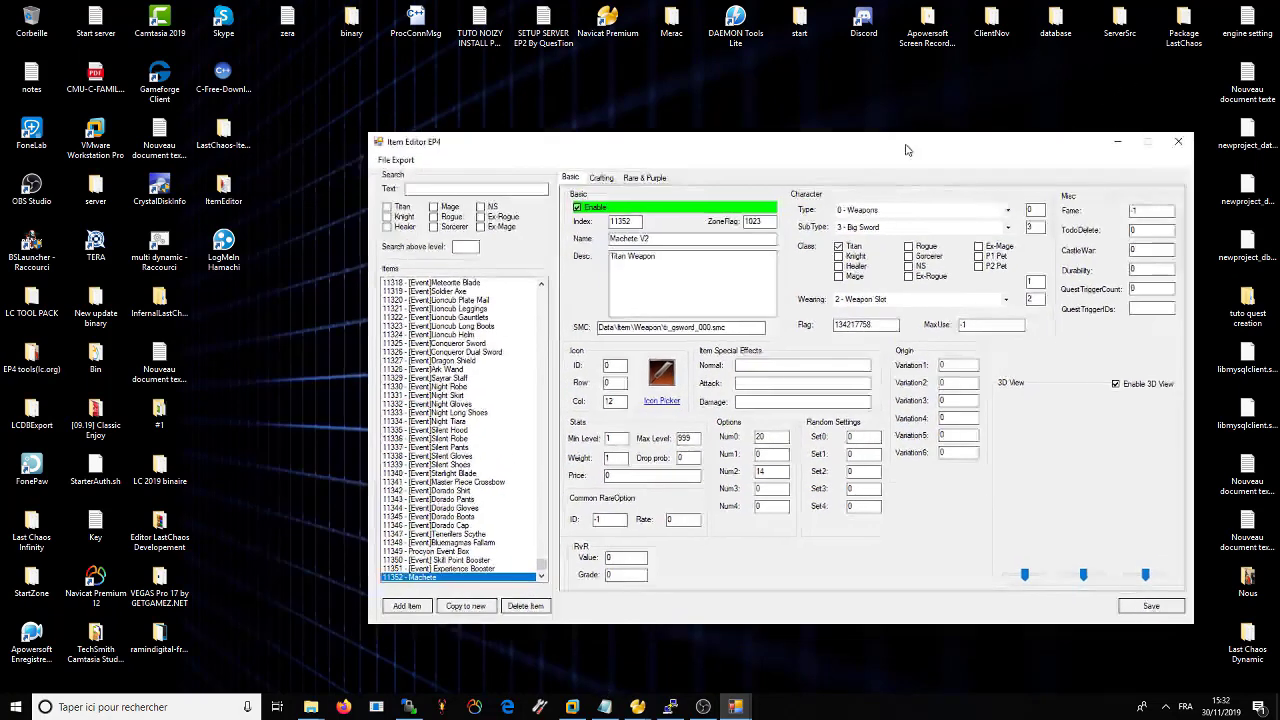
- View the icon sheet images in the icons folder of LcDevPack_TeamDamonA and minimize the folder window
mouse_move(313, 708)
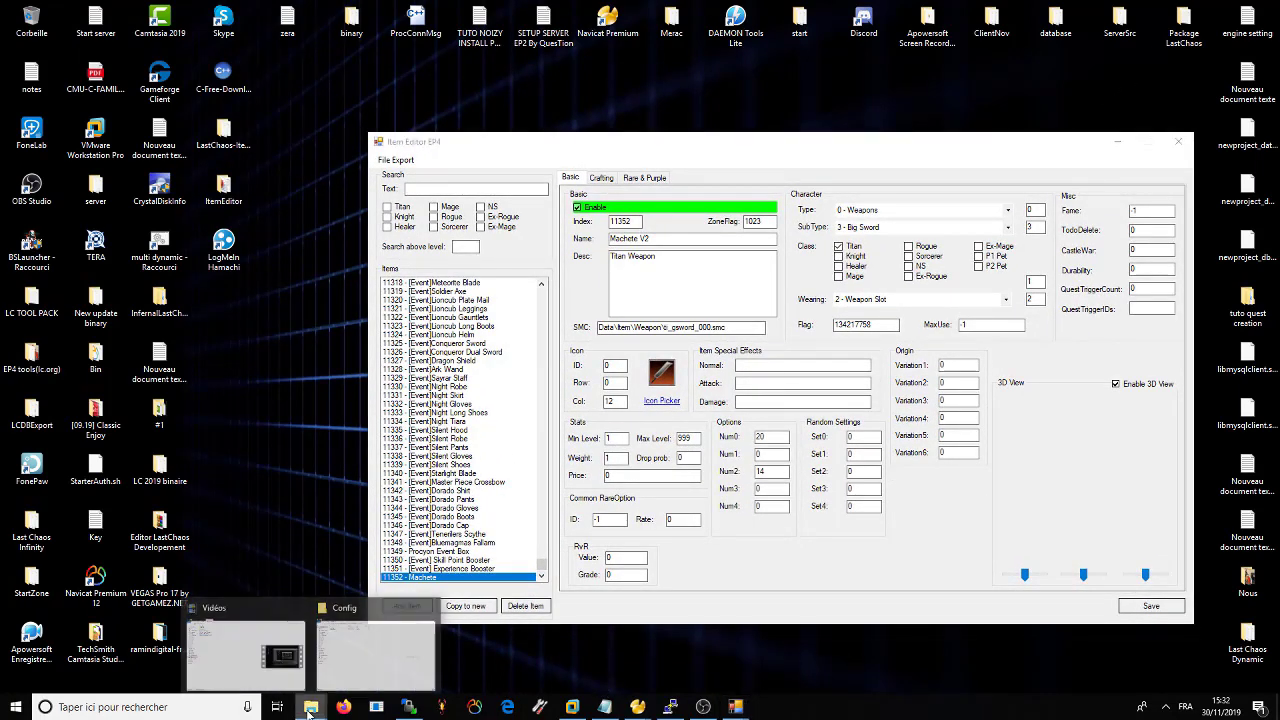
left_click(376, 657)
left_click(445, 81)
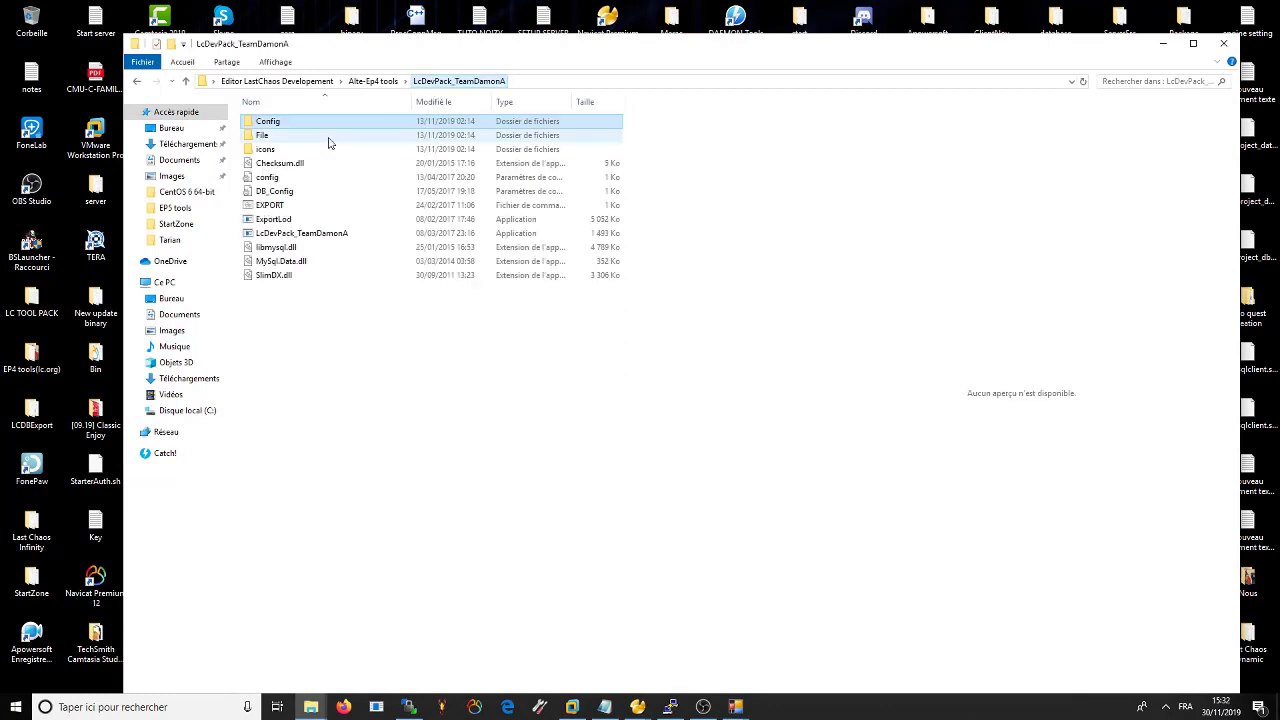
double_click(285, 151)
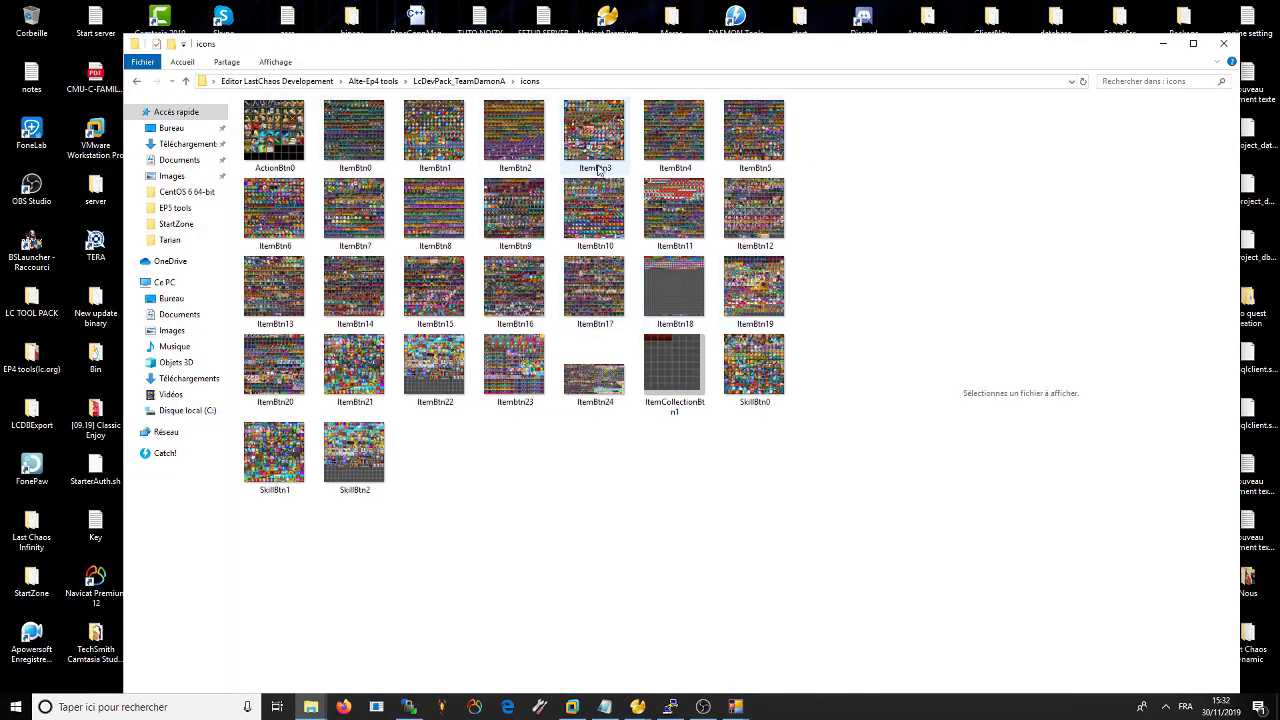
left_click(1163, 44)
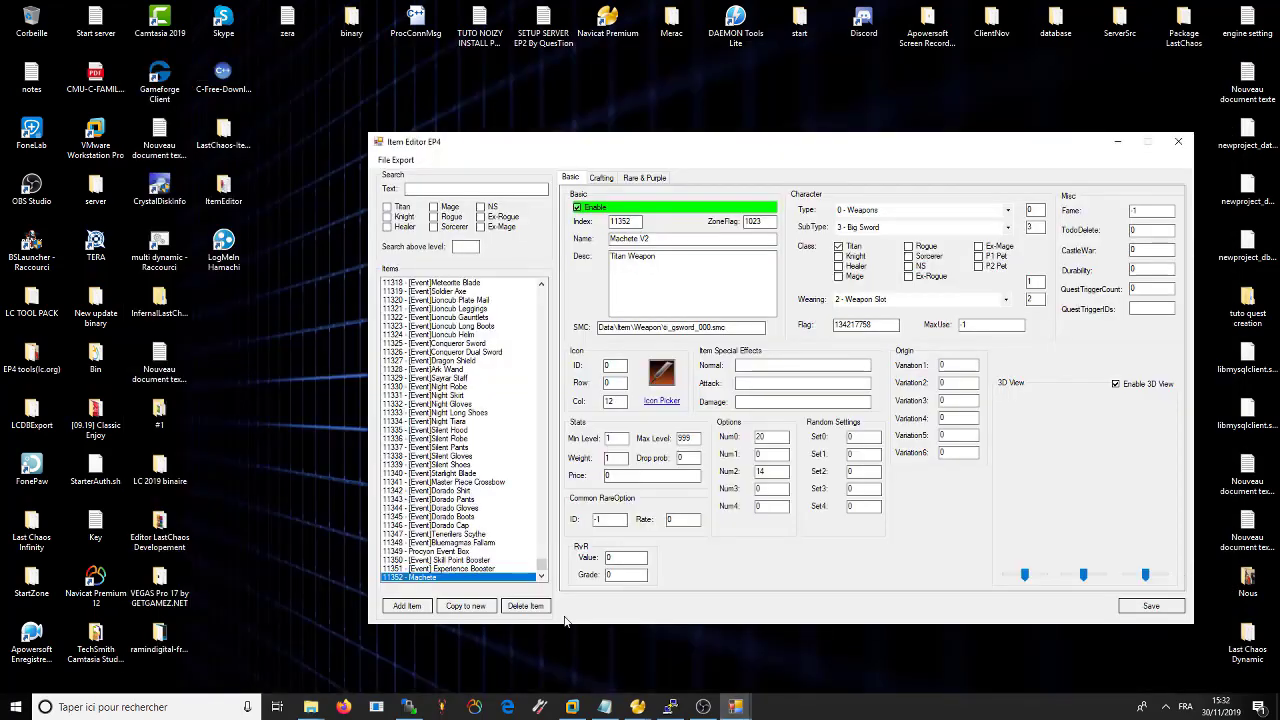
- Open TexTool and find the ItemBtn texture files in the Data\Interface folder of ClientNov, placed beside it
left_click(539, 707)
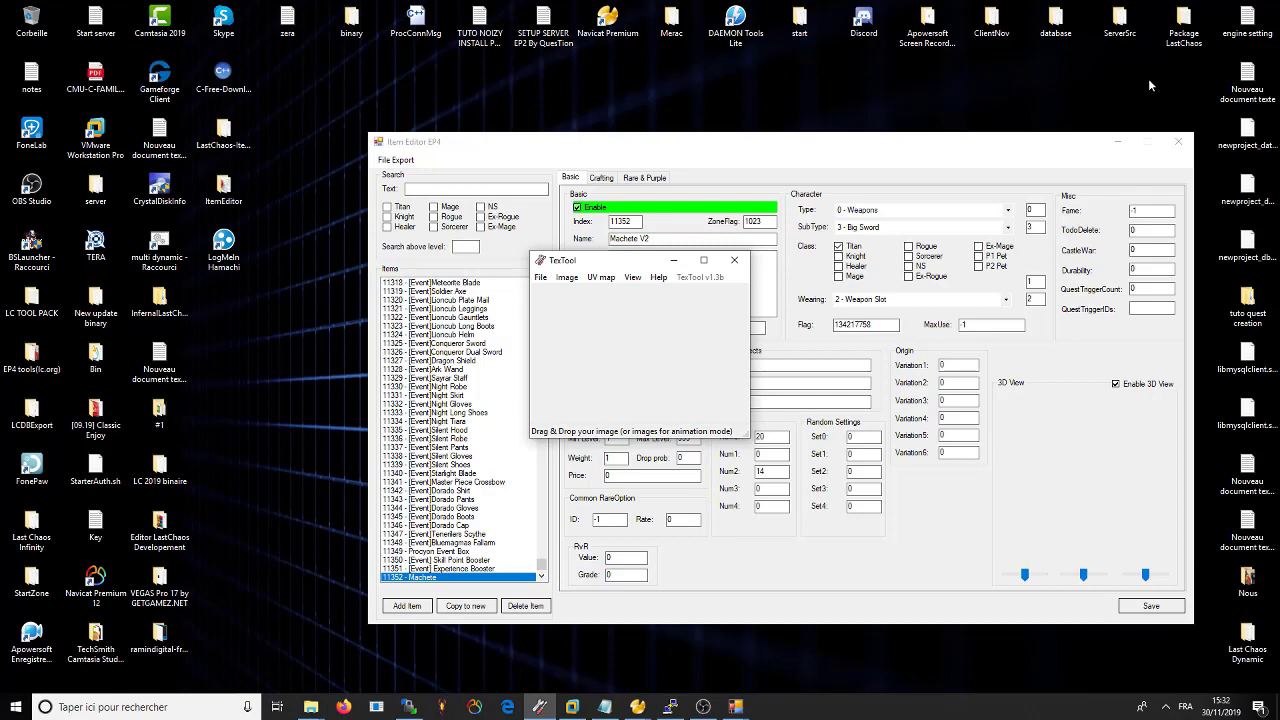
double_click(991, 20)
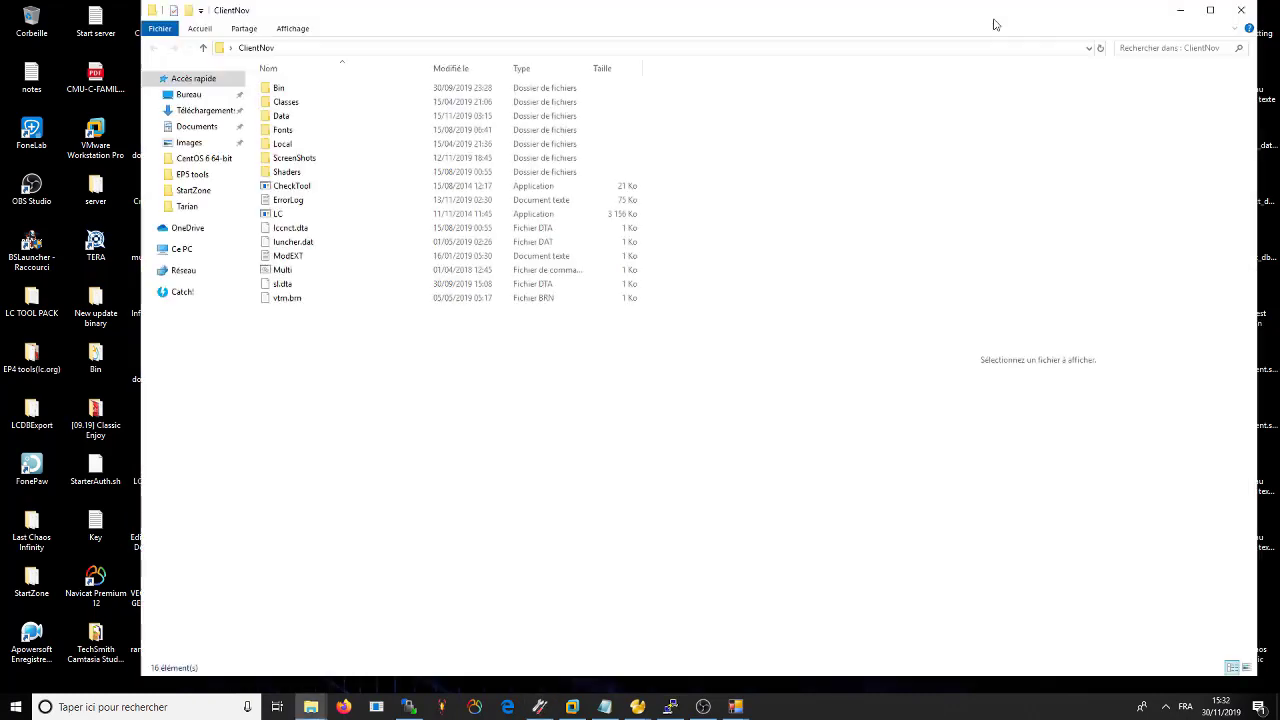
left_click_drag(514, 4, 1040, 147)
double_click(980, 258)
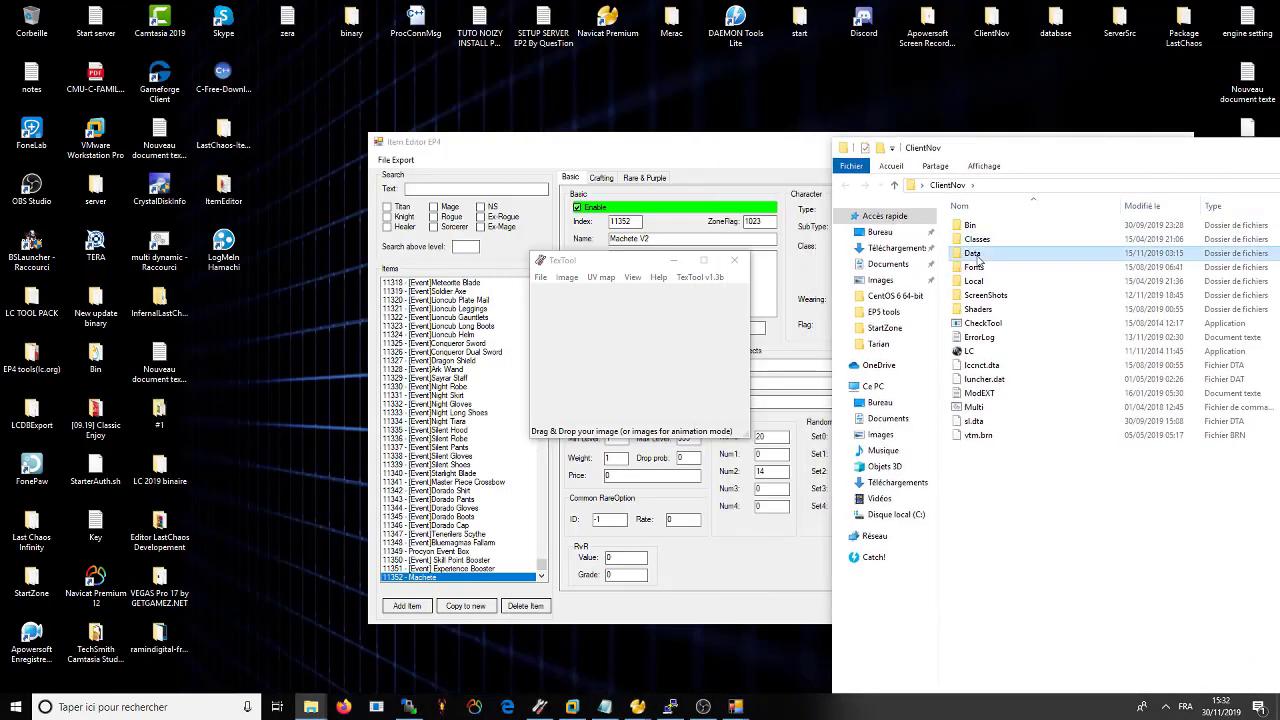
double_click(979, 295)
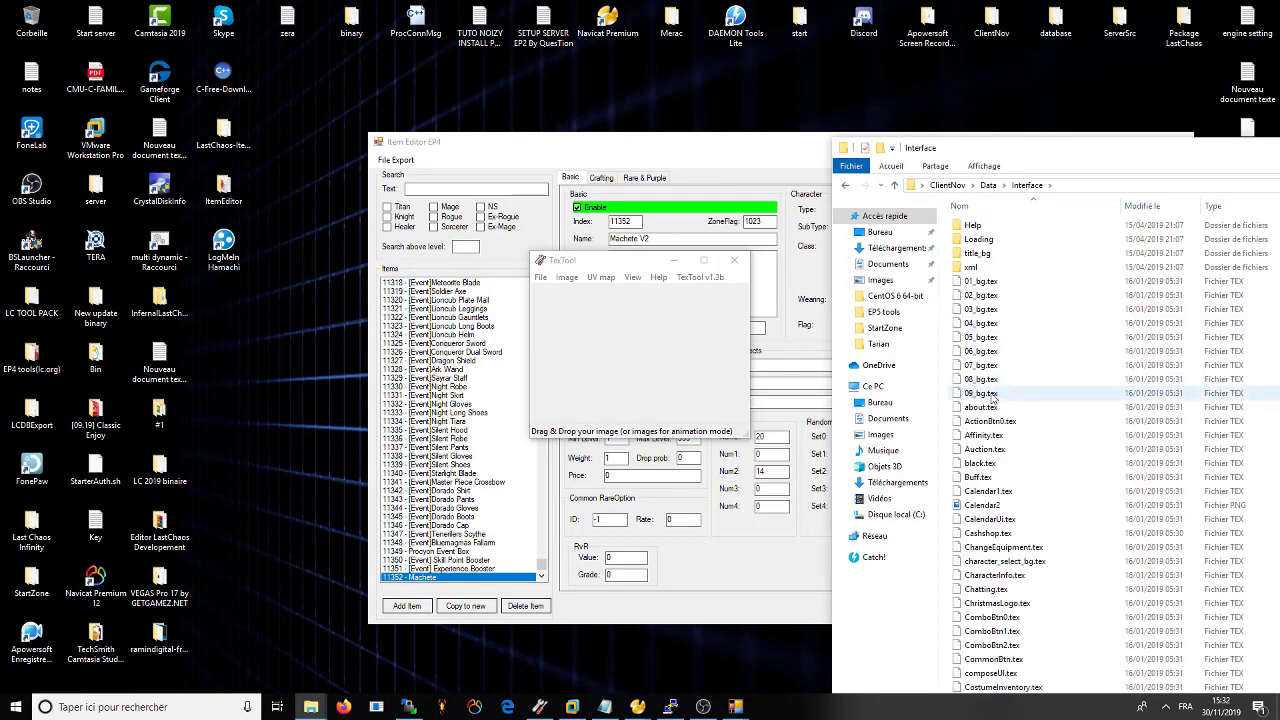
scroll(1018, 443, "down", 3)
scroll(1015, 380, "down", 10)
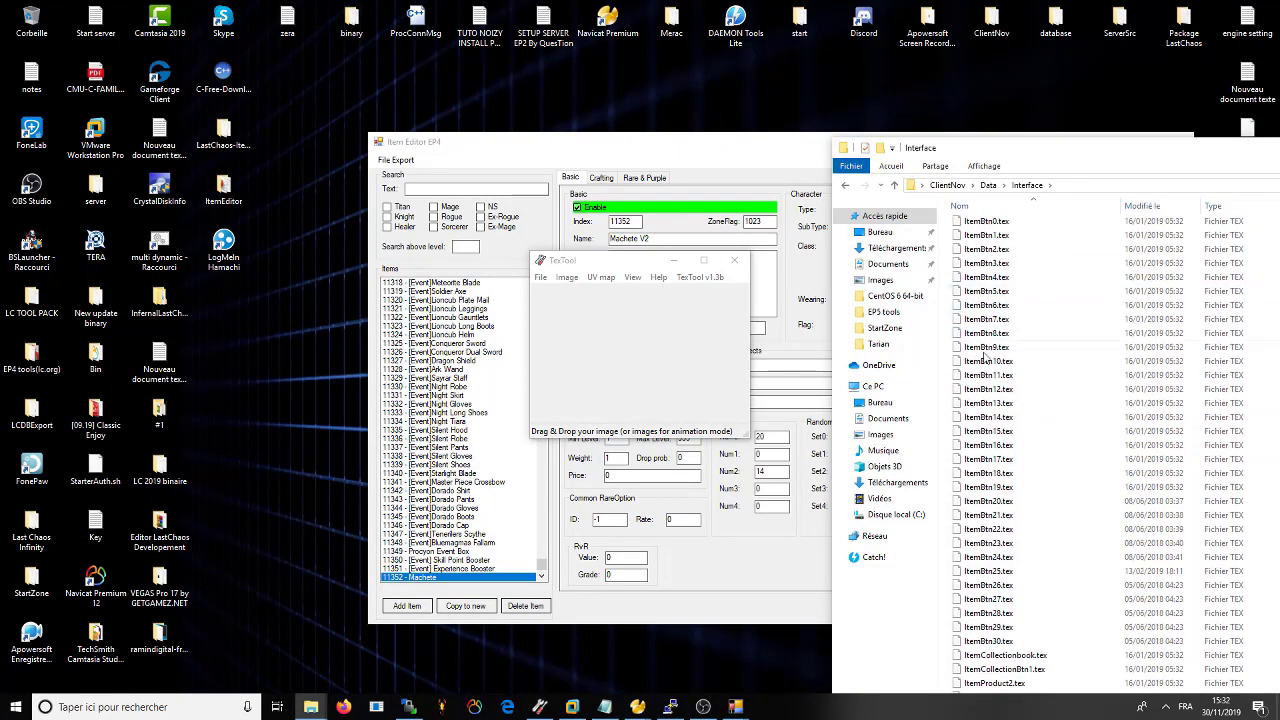
scroll(990, 420, "up", 2)
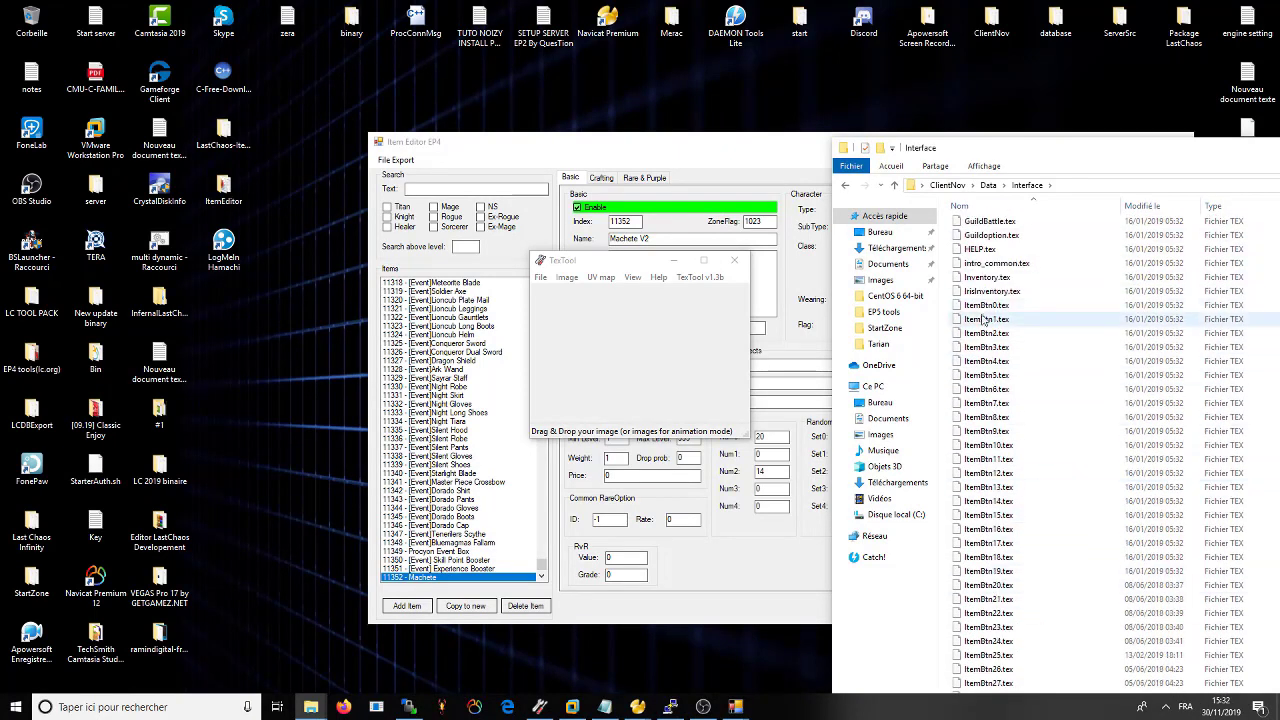
- Load ItemBtn0.tex into TexTool, check the available save formats, and close TexTool
left_click_drag(975, 306, 570, 344)
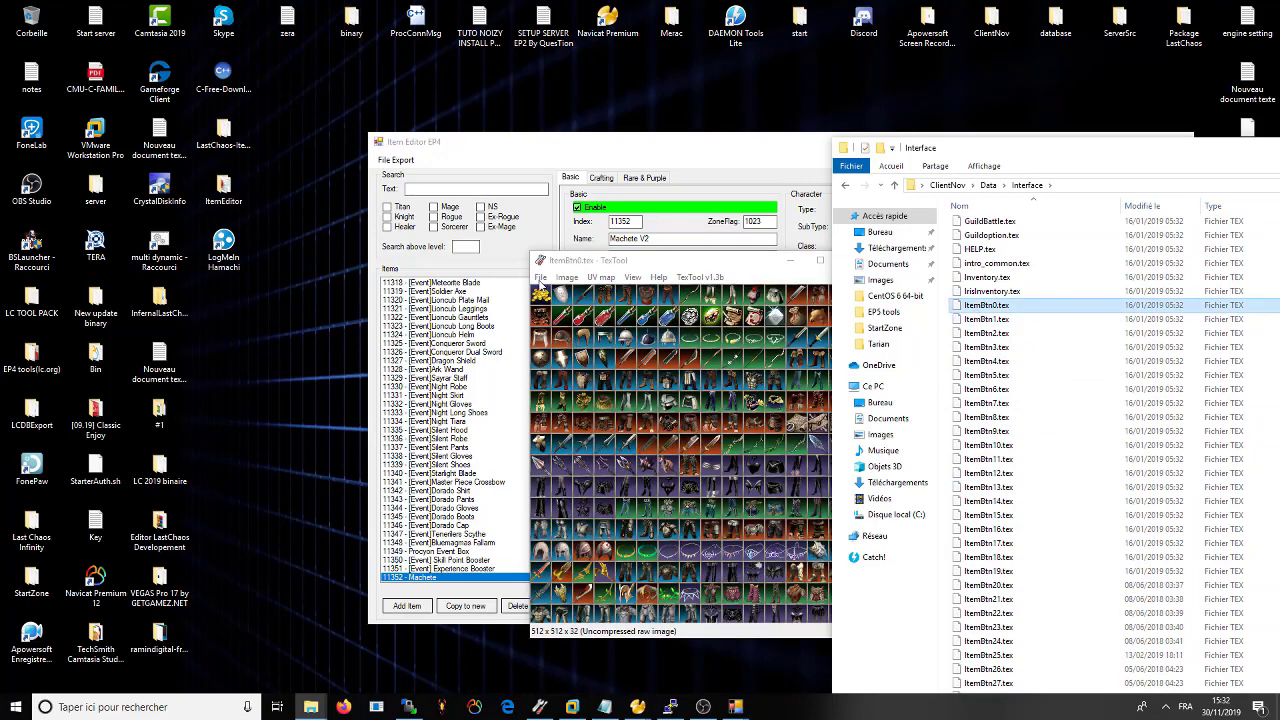
left_click(540, 277)
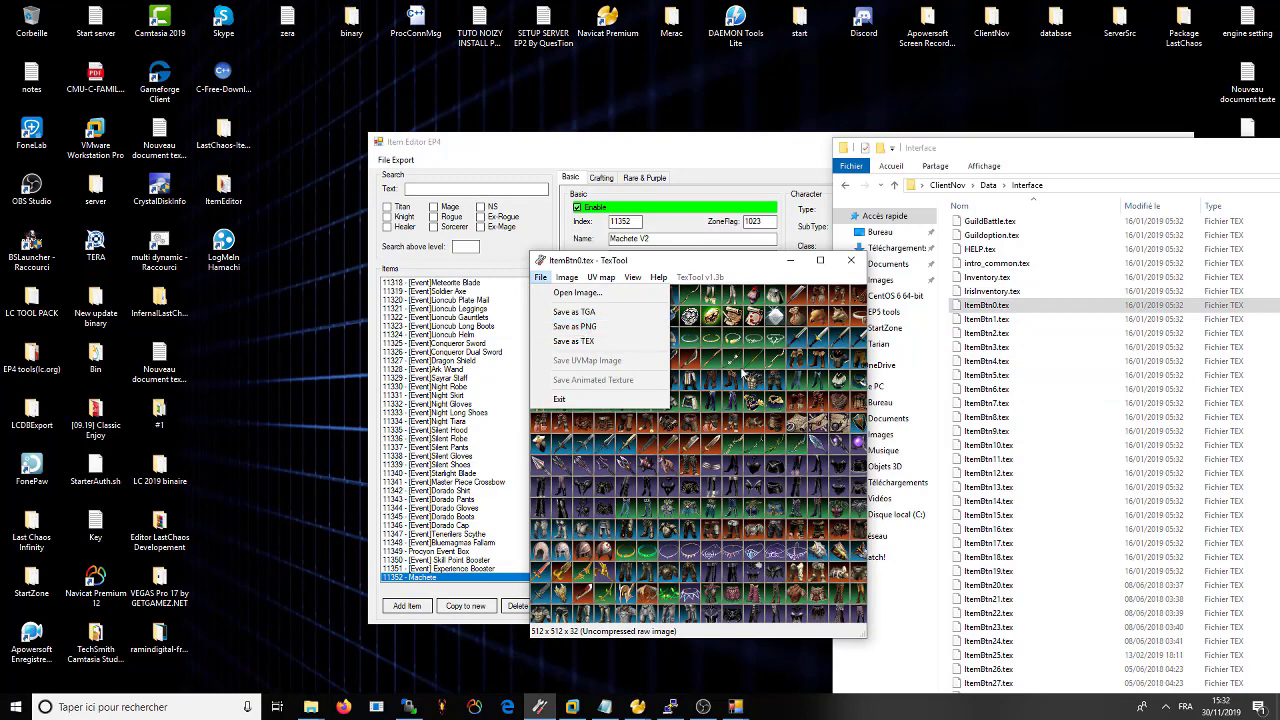
left_click(851, 260)
left_click(851, 260)
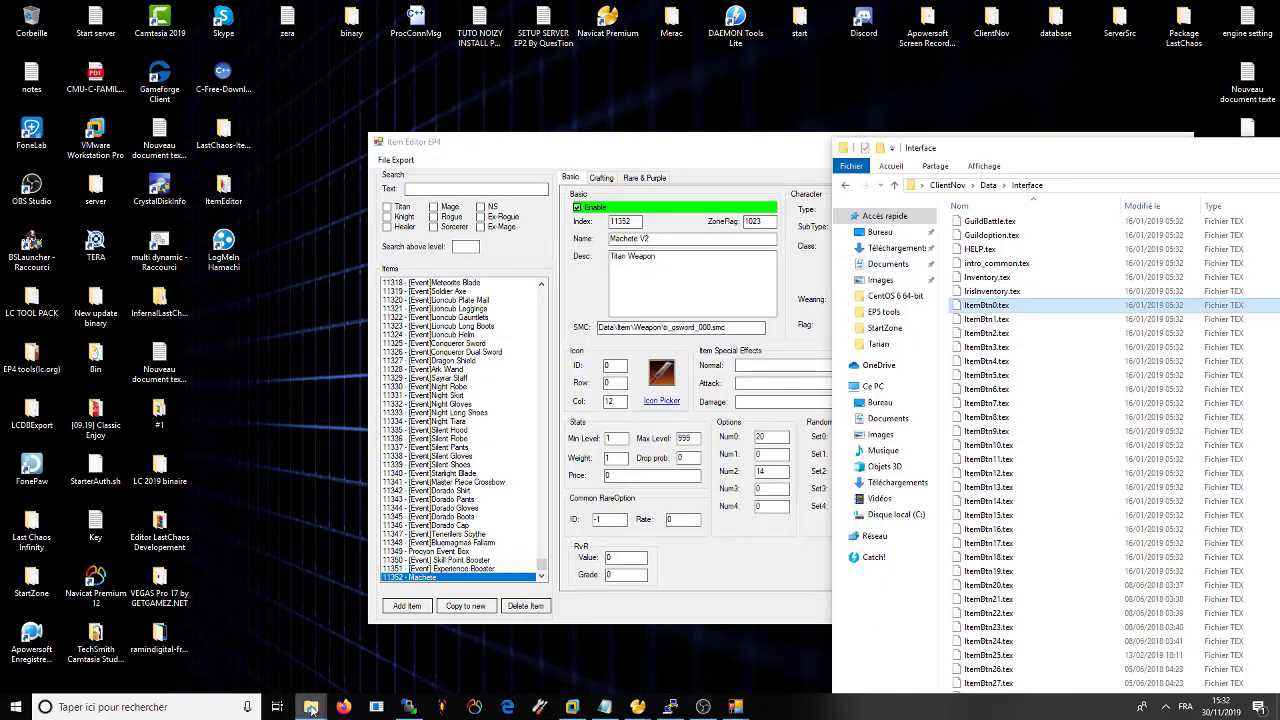
- Preview the ItemBtn16 sheet in the tool's icons folder and minimize the folder window
mouse_move(310, 707)
left_click(304, 640)
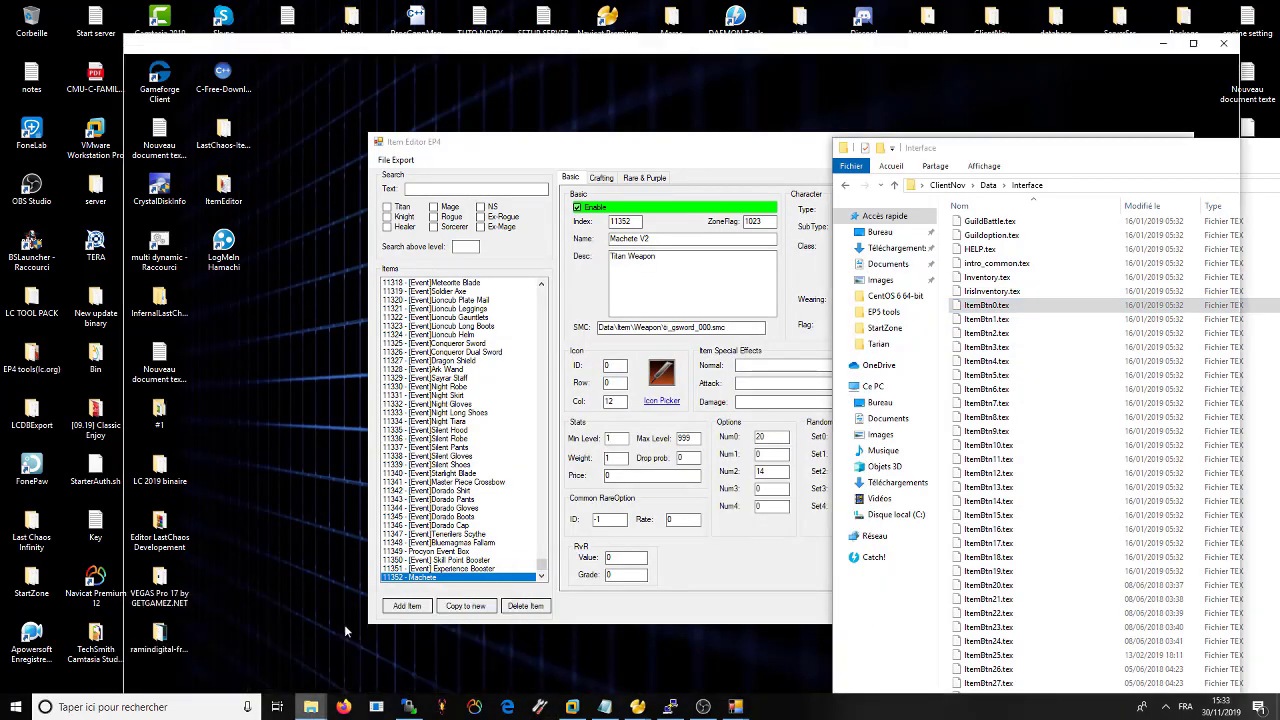
left_click(507, 300)
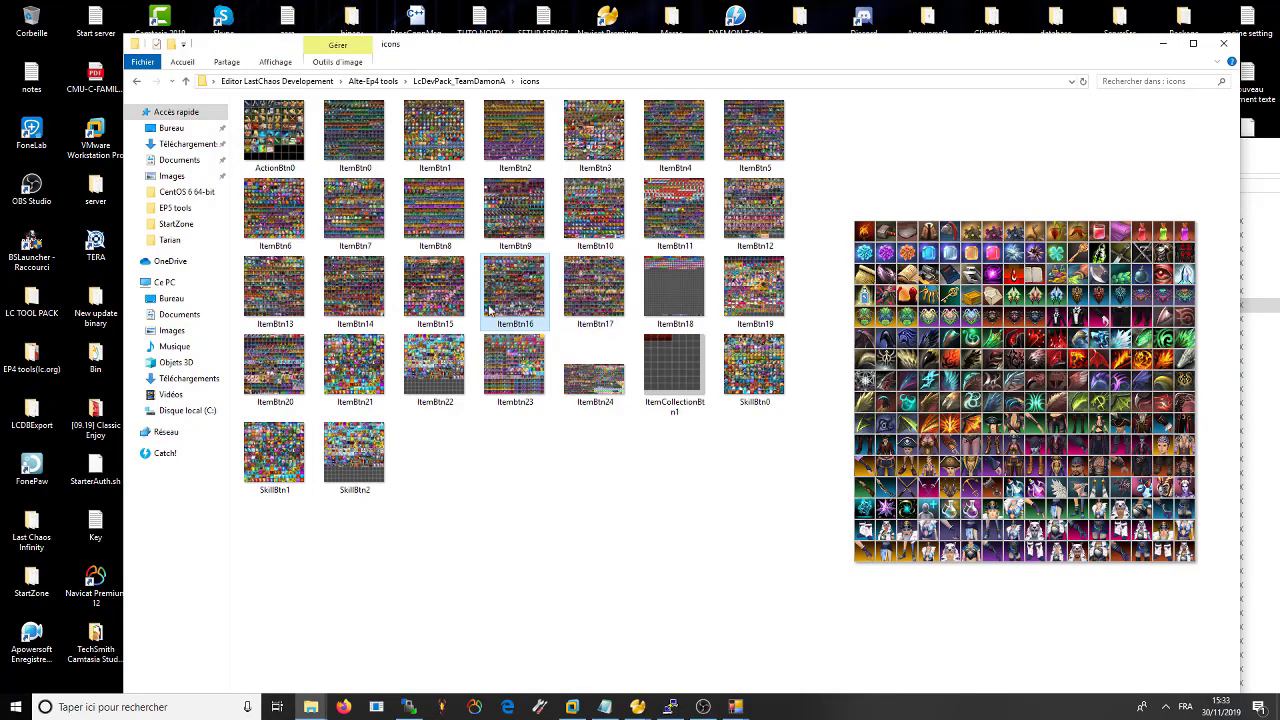
left_click(595, 547)
left_click(1163, 43)
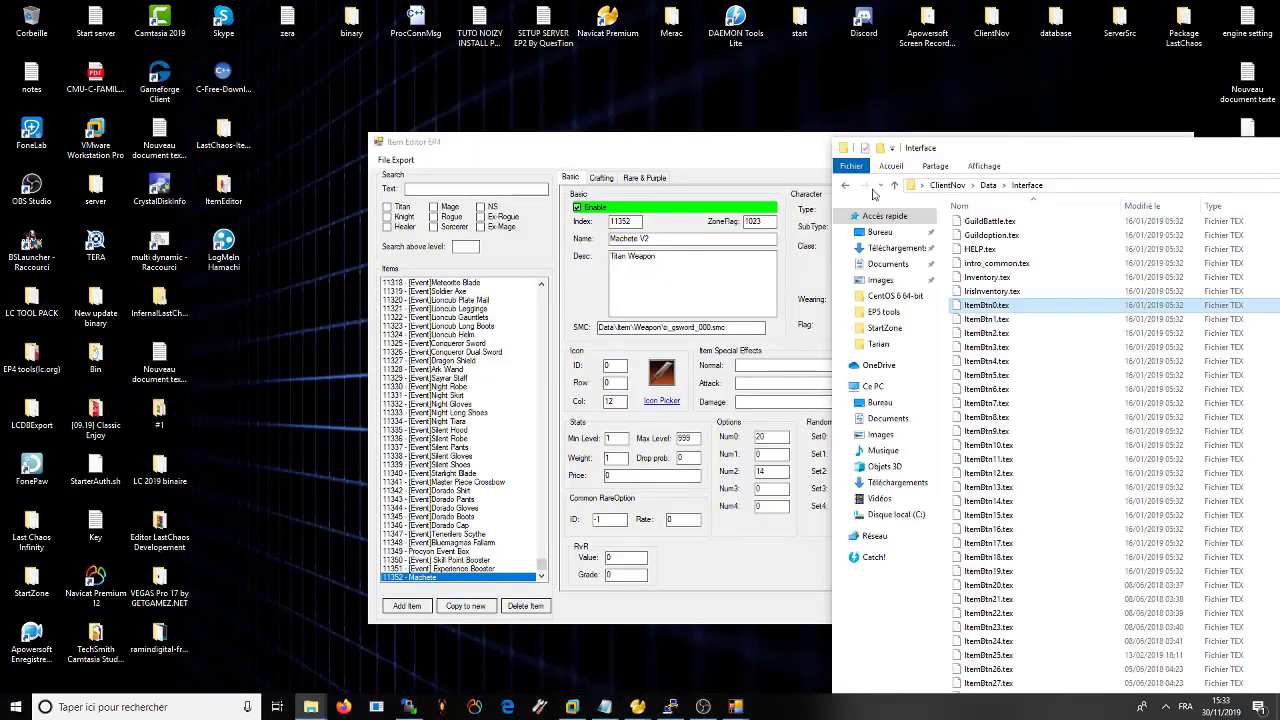
- Close the ClientNov Interface folder and reposition the Item Editor window near the middle of the desktop
left_click_drag(1041, 150, 558, 110)
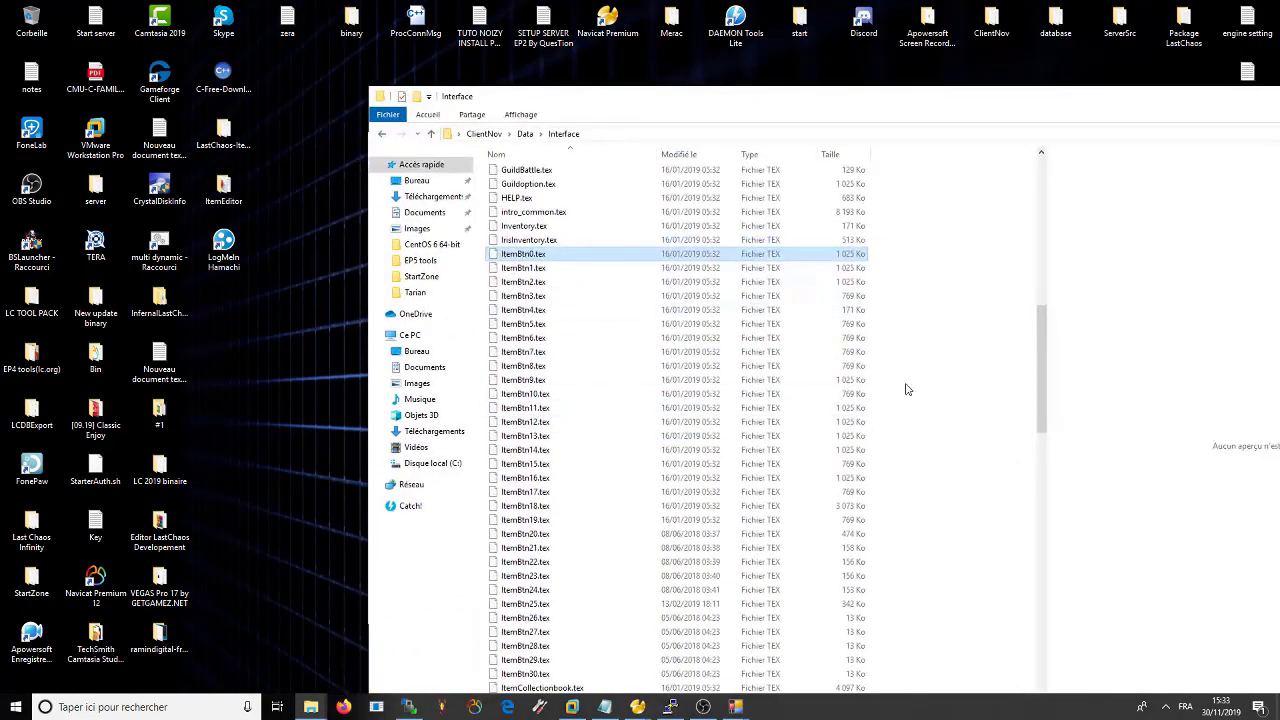
left_click_drag(940, 563, 955, 395)
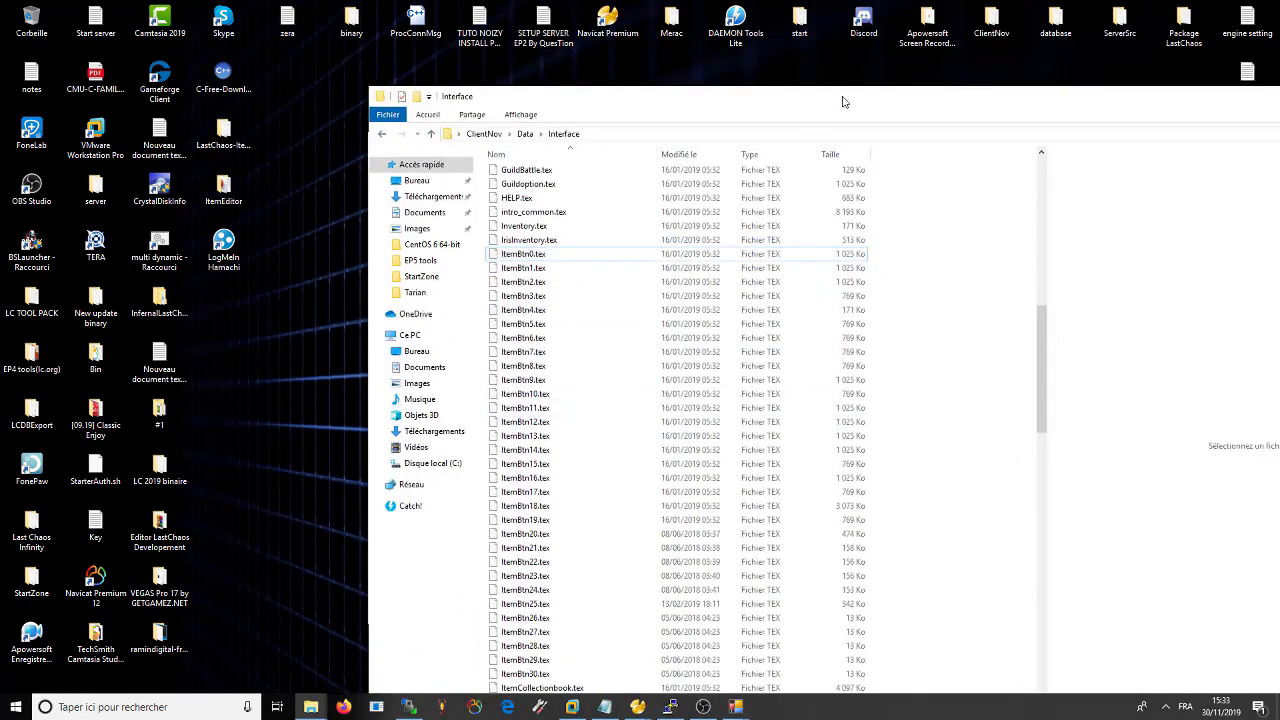
left_click_drag(778, 98, 481, 66)
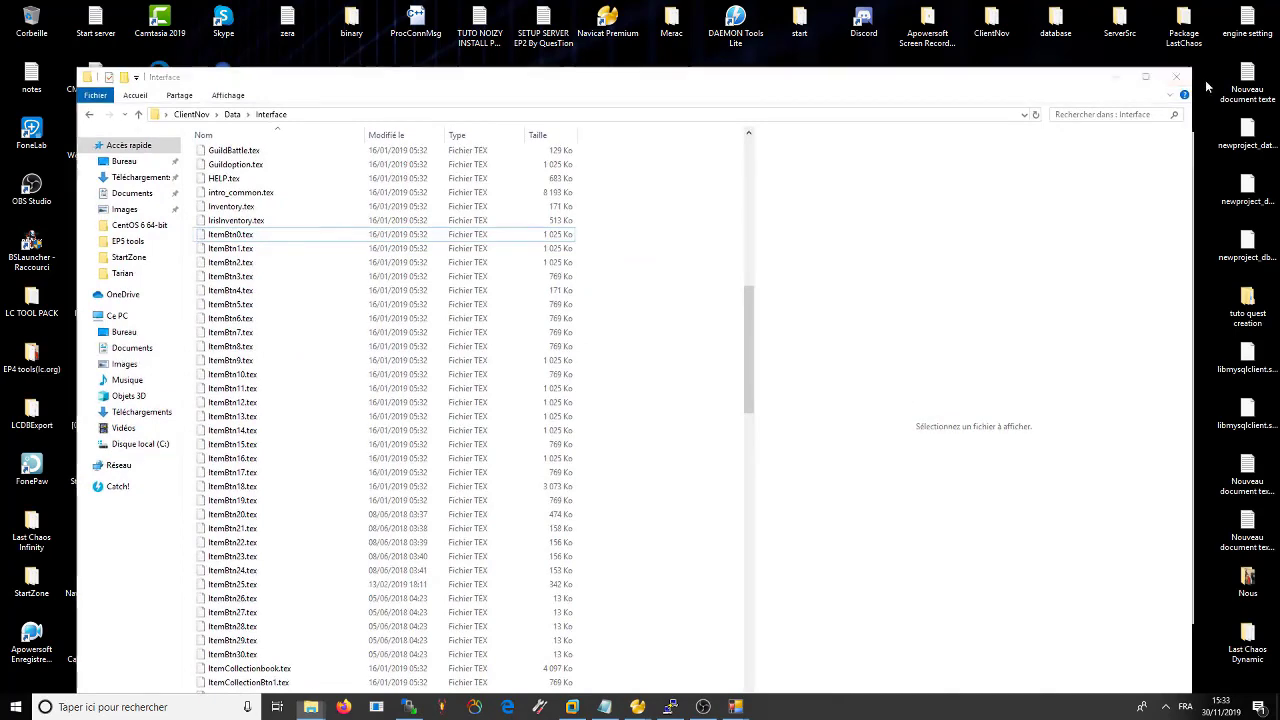
left_click(1176, 69)
left_click_drag(745, 147, 720, 135)
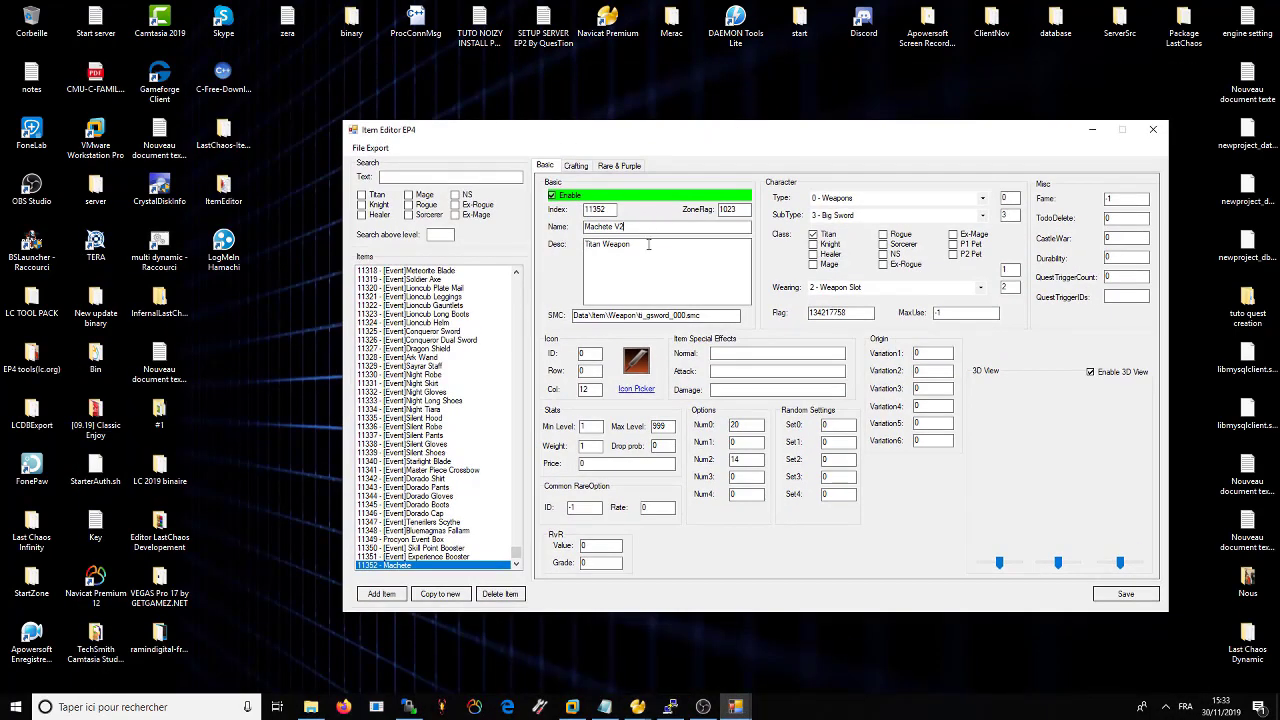
- Examine the minimum level and the Num0 and Num2 option values of Machete V2
double_click(580, 427)
type("999")
left_click_drag(766, 464, 719, 464)
left_click_drag(751, 425, 723, 424)
- Examine the available Type, SubType and Wearing choices for Machete V2, keeping the current selections
left_click(980, 199)
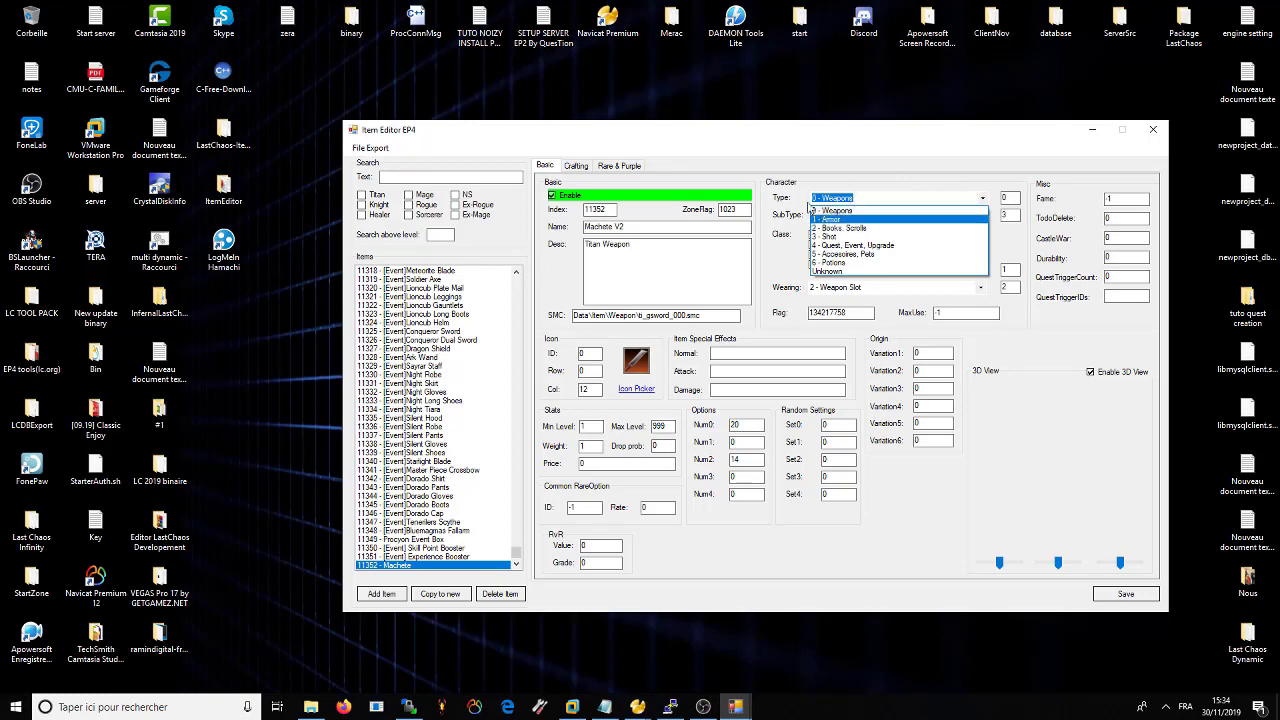
left_click(893, 189)
left_click(982, 216)
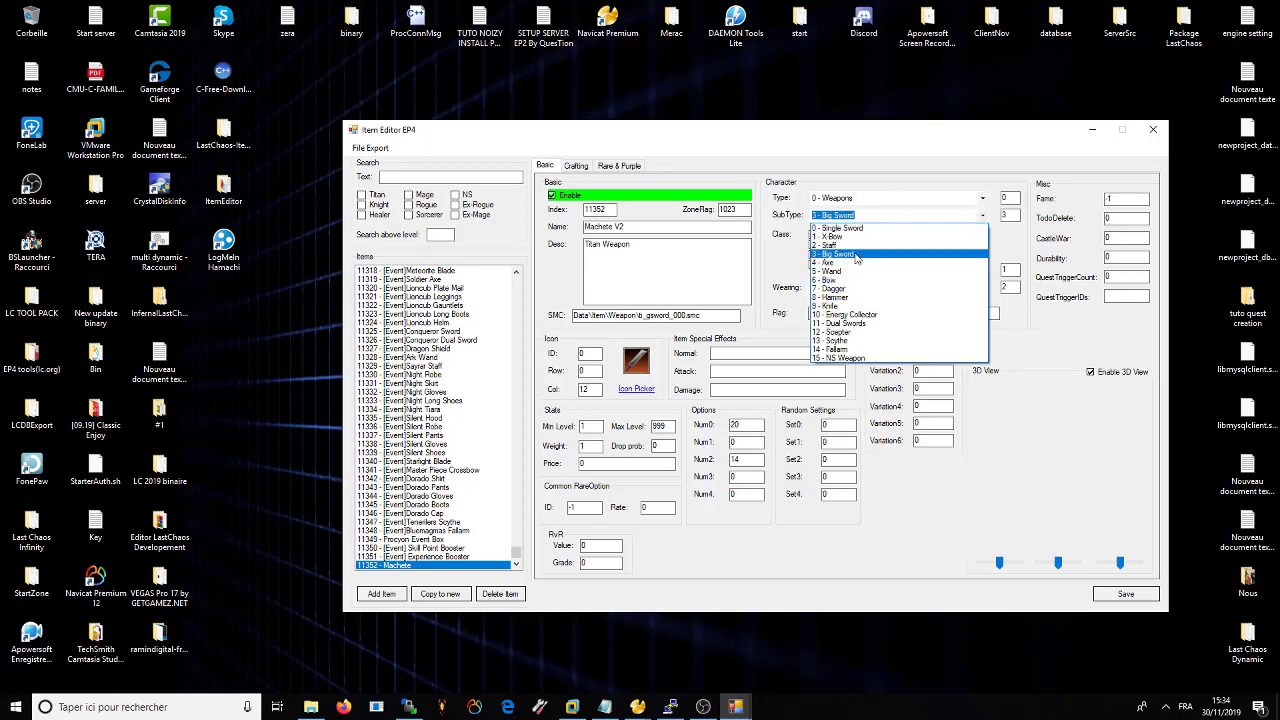
key("1")
key("1")
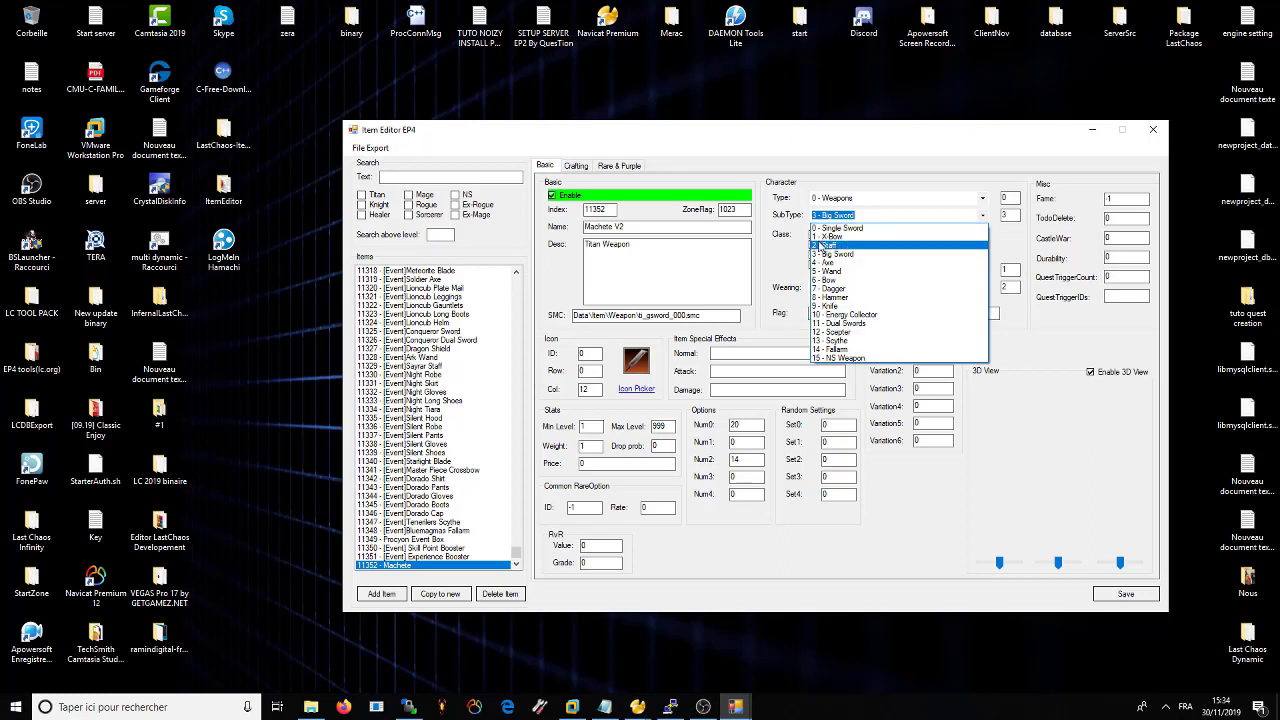
left_click(980, 195)
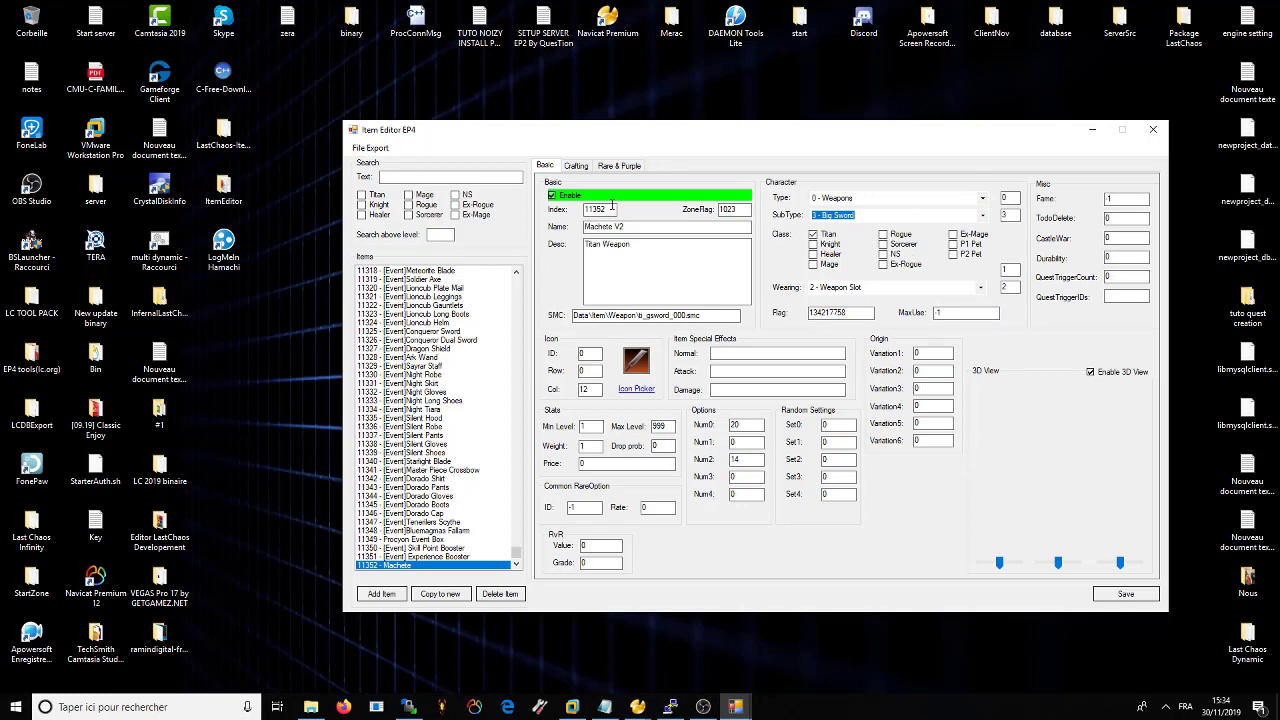
left_click(982, 288)
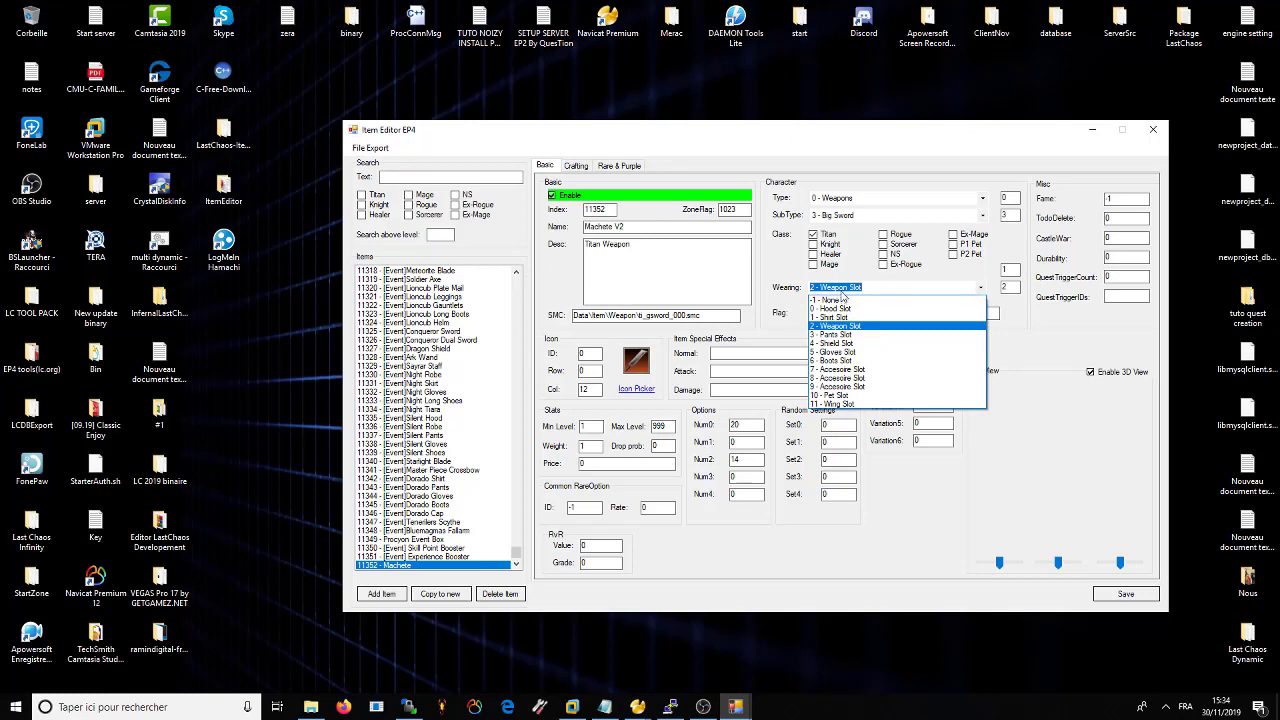
left_click(982, 288)
- Examine the Flag value and the SMC model path of Machete V2
double_click(806, 318)
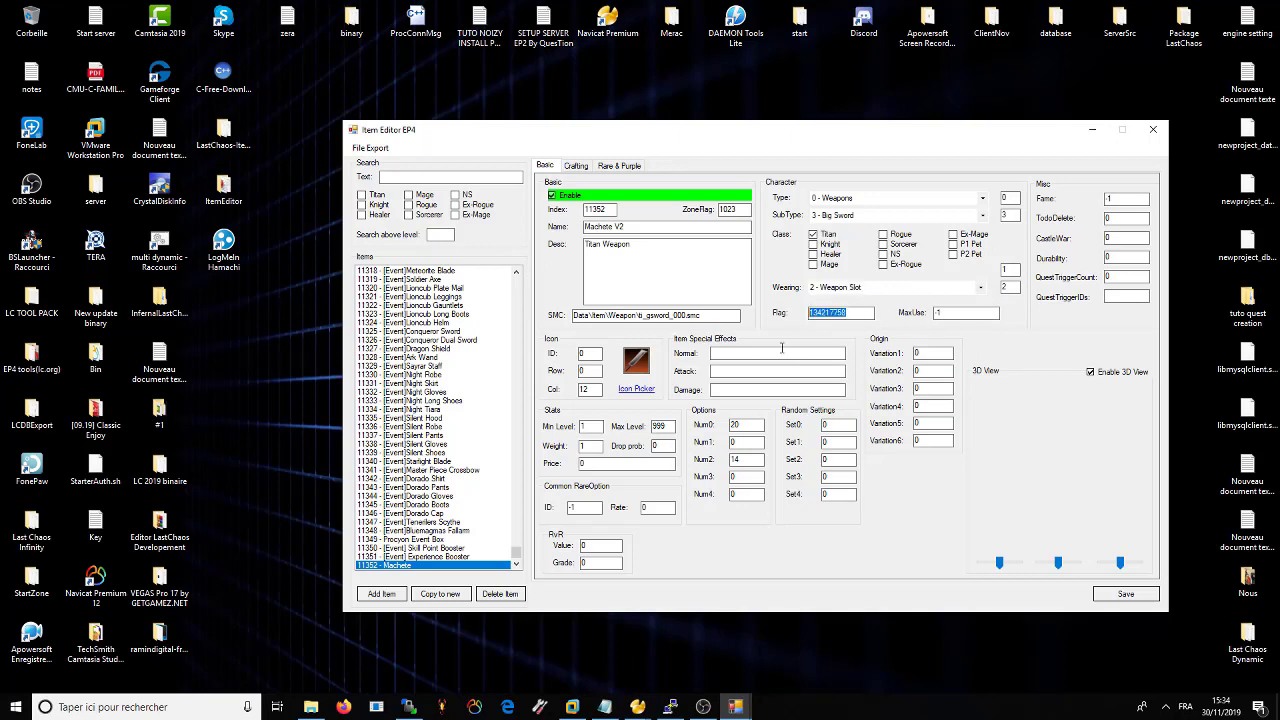
left_click(852, 314)
left_click_drag(860, 314, 910, 323)
double_click(719, 314)
key("End")
- Filter the items by the NS class, examine Spirit of Moonlight's SMC path and special effects, and clear the filter
left_click(455, 196)
left_click(408, 271)
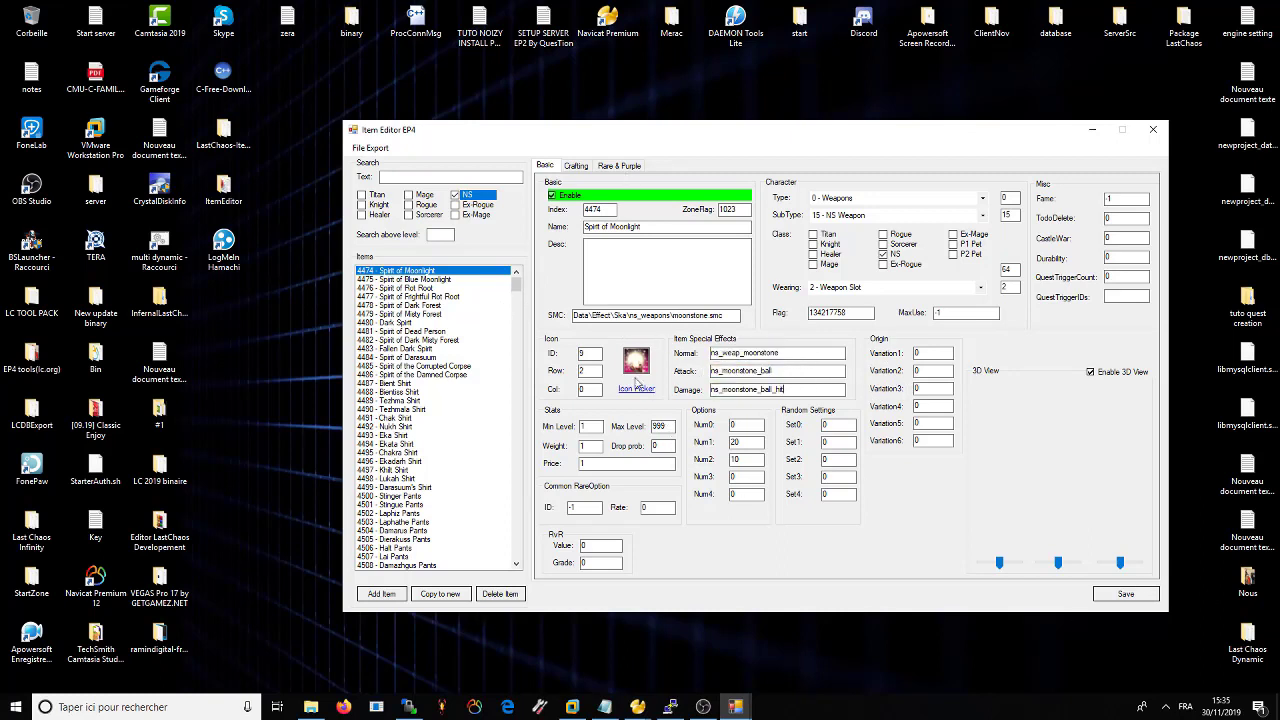
left_click_drag(722, 318, 565, 337)
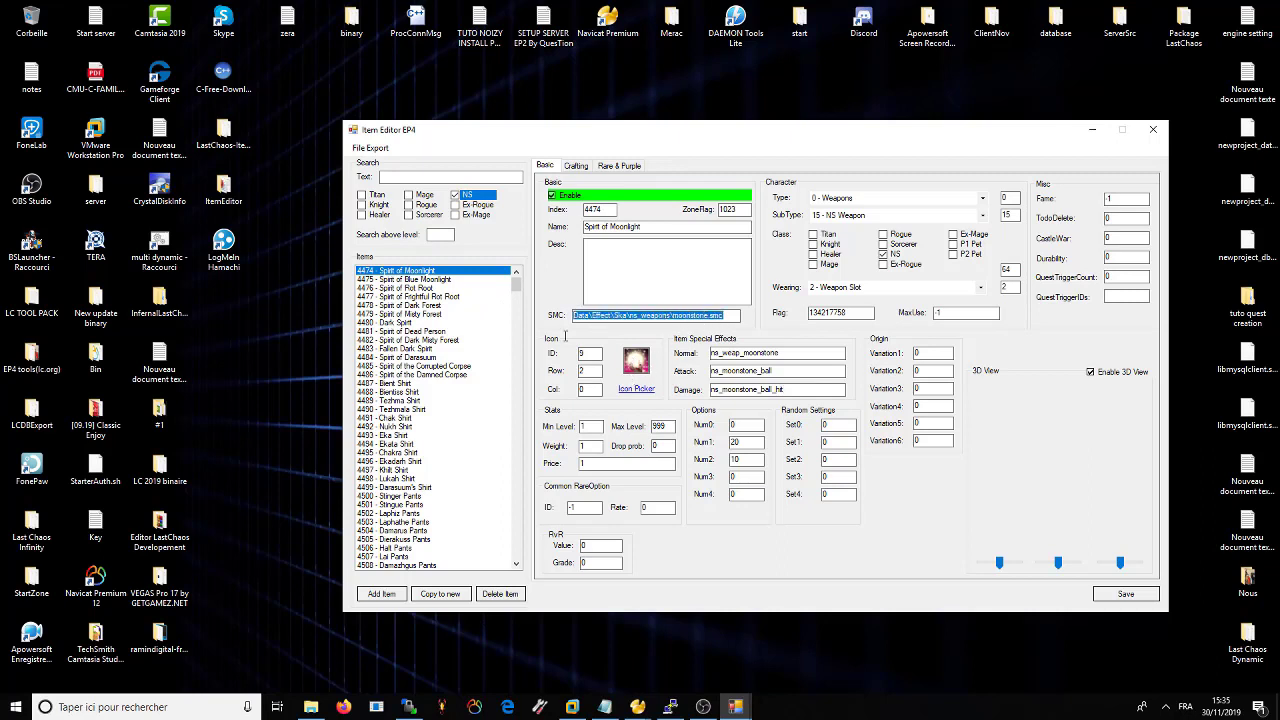
left_click(836, 389)
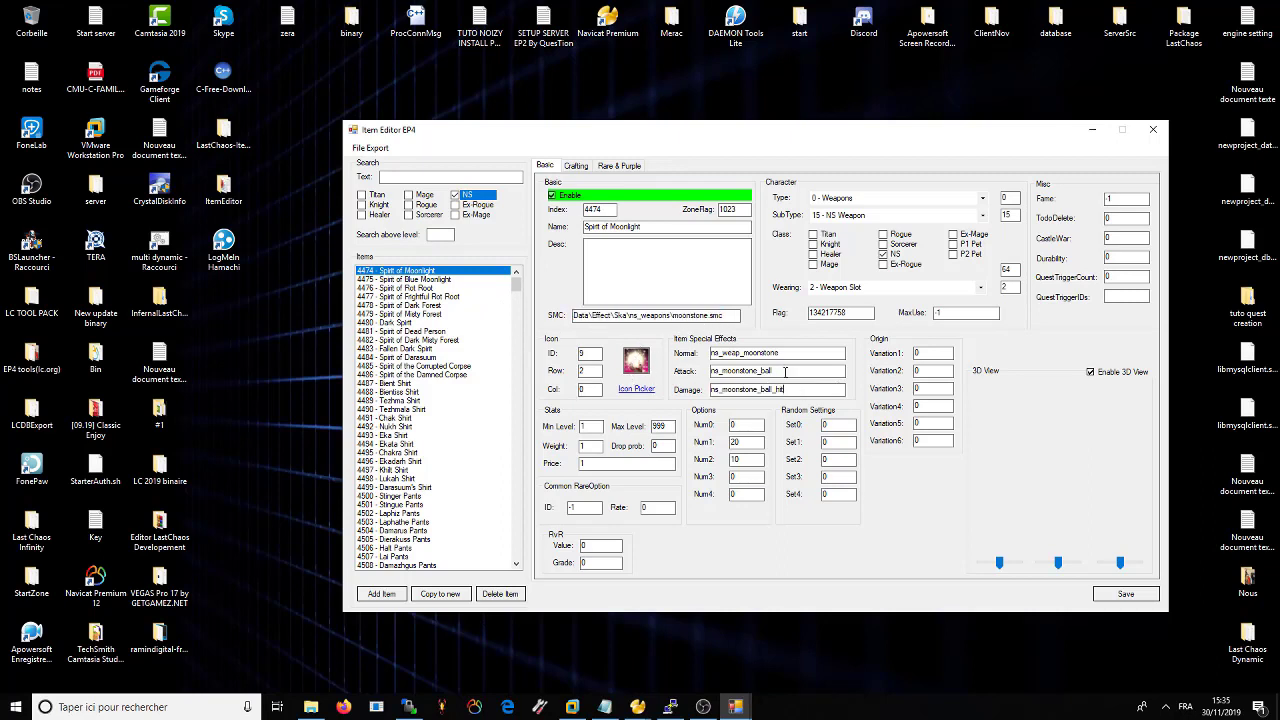
left_click(454, 196)
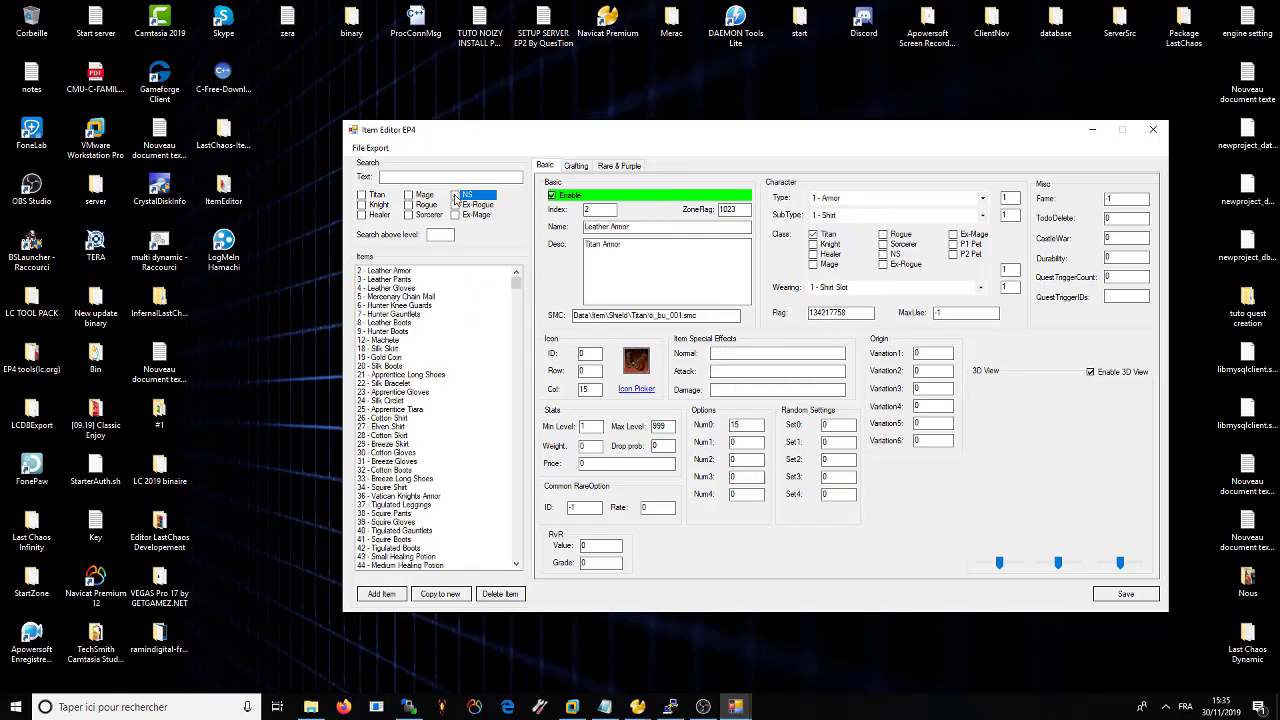
- Name the copied Machete (item 11352) Machete V2, set its minimum level to 10 and Num0 to 30, and save it
left_click_drag(517, 283, 516, 555)
left_click(422, 565)
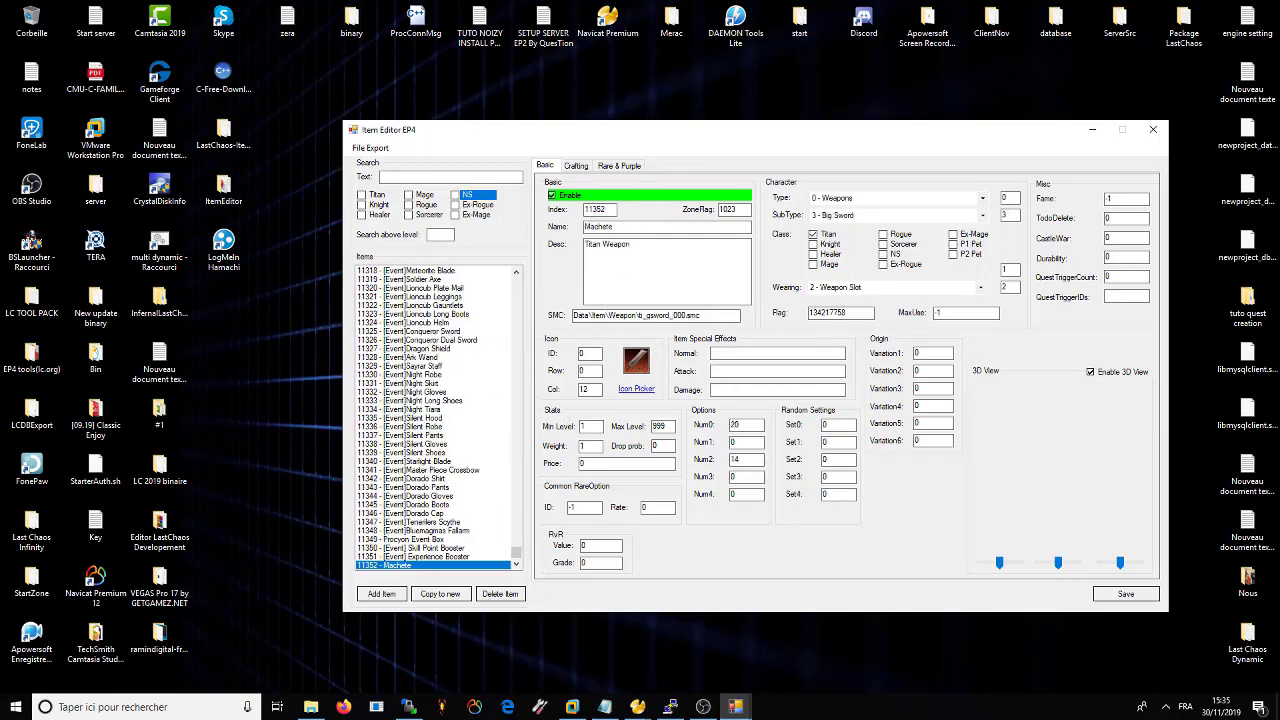
left_click(1126, 594)
double_click(587, 426)
type("30")
left_click(1126, 596)
- Open Machete V2's rare and purple options, then switch to Navicat Premium and examine the a_level column of the t_option table
left_click(620, 166)
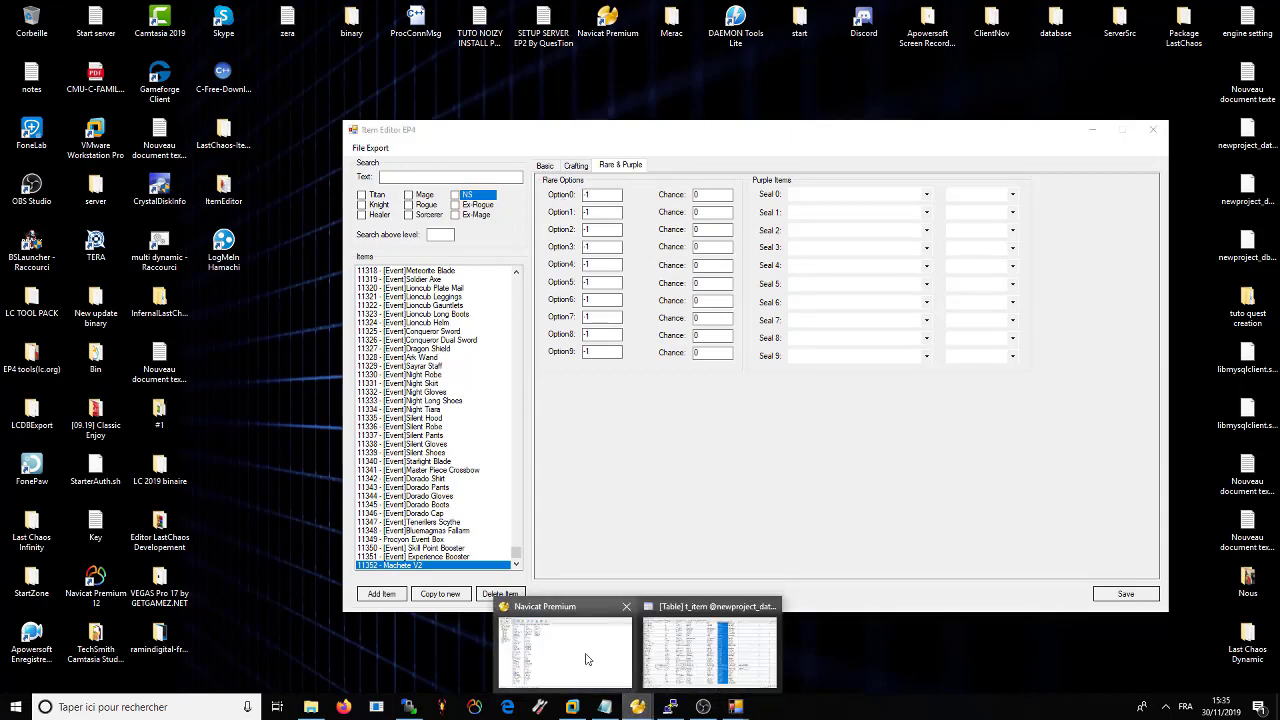
left_click(589, 657)
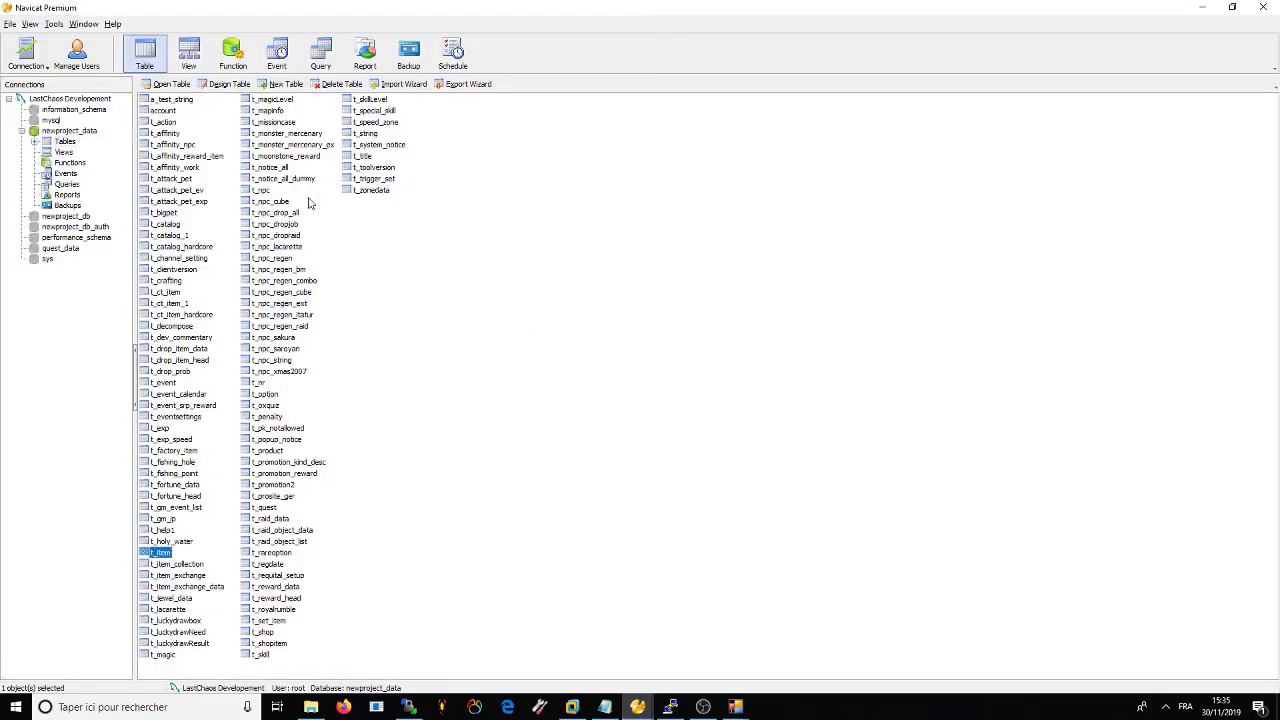
double_click(262, 396)
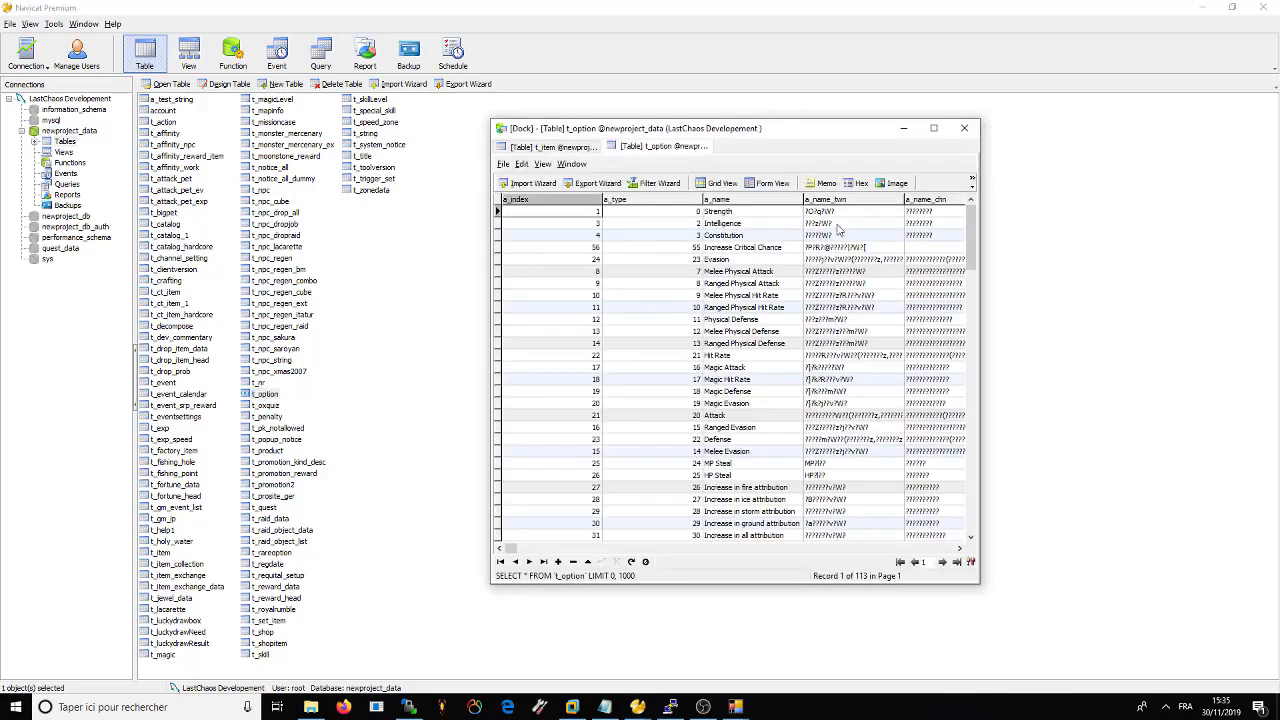
left_click(933, 129)
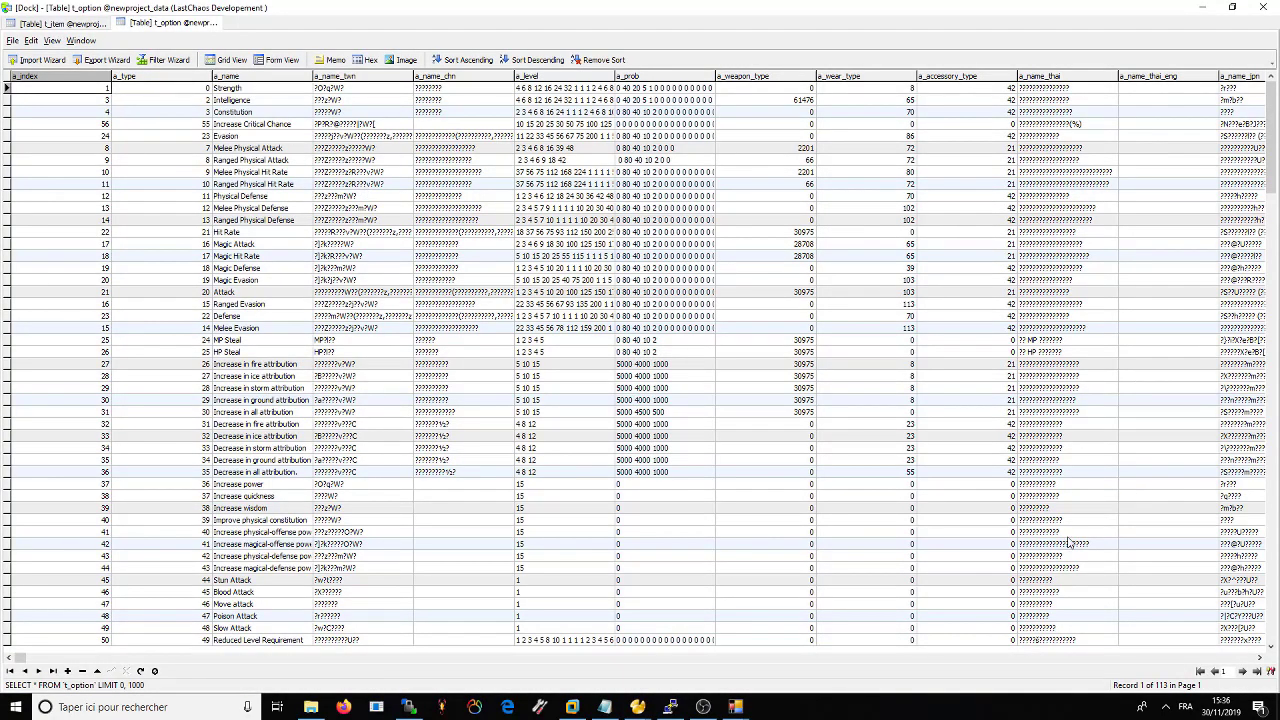
left_click(555, 78)
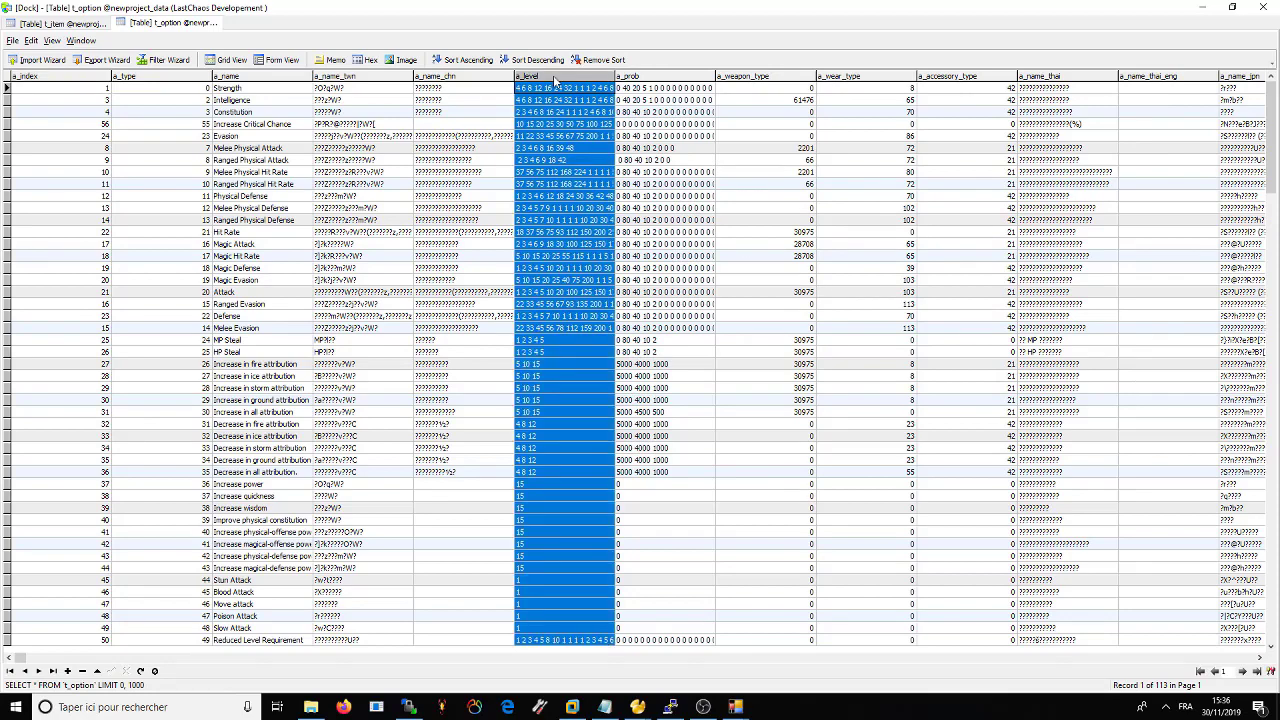
left_click(1206, 12)
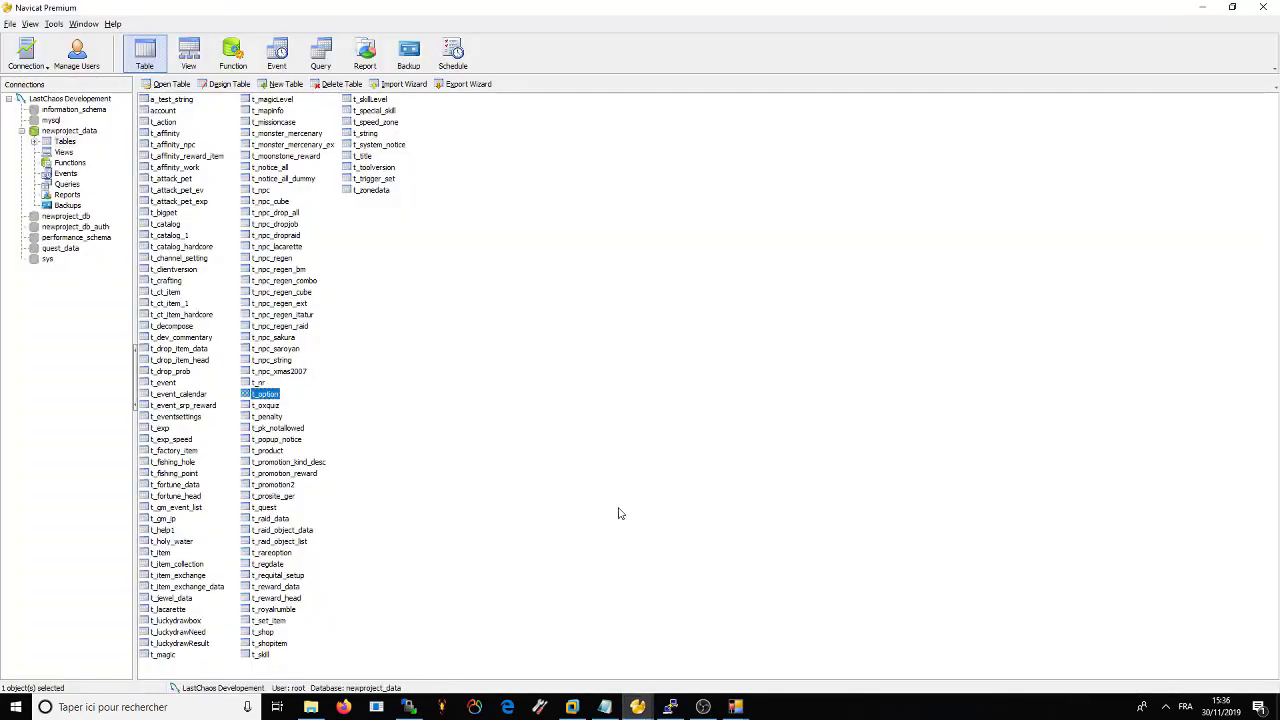
left_click(1207, 8)
- Set Seal 0 of Machete V2 to 58 - Skill Cool Down Reduction with the value 20
left_click(927, 195)
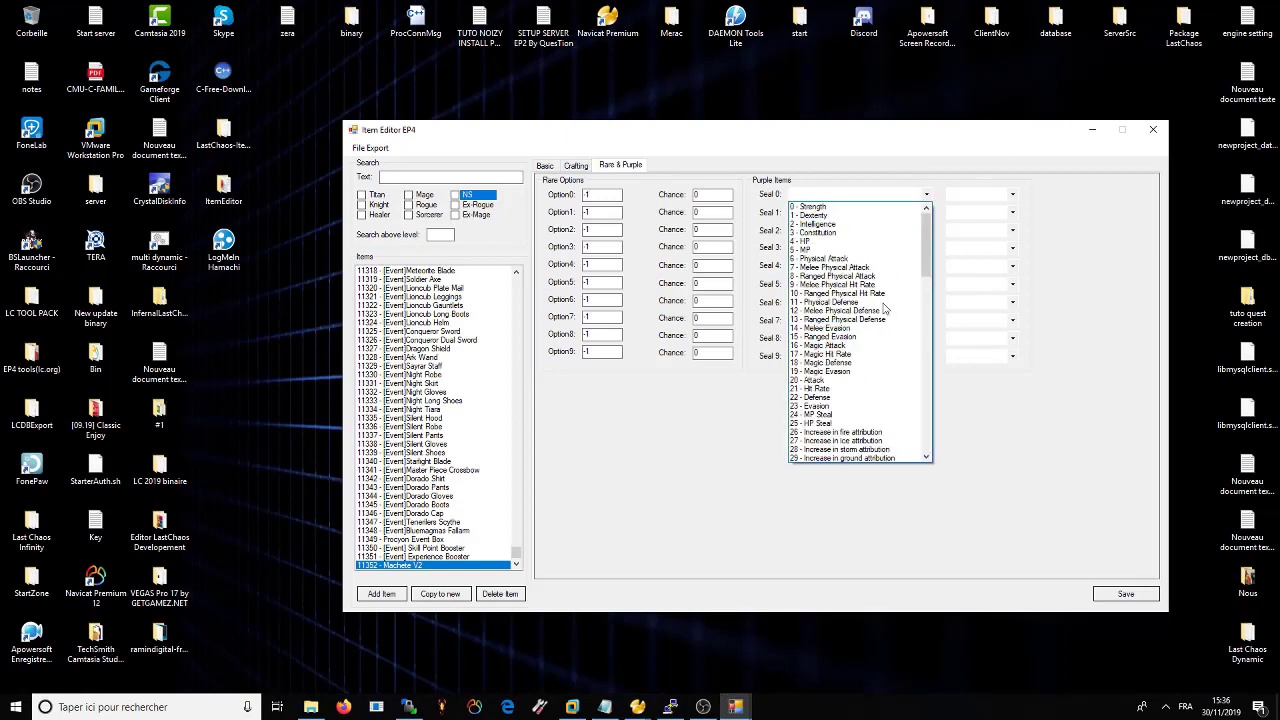
scroll(820, 300, "down", 10)
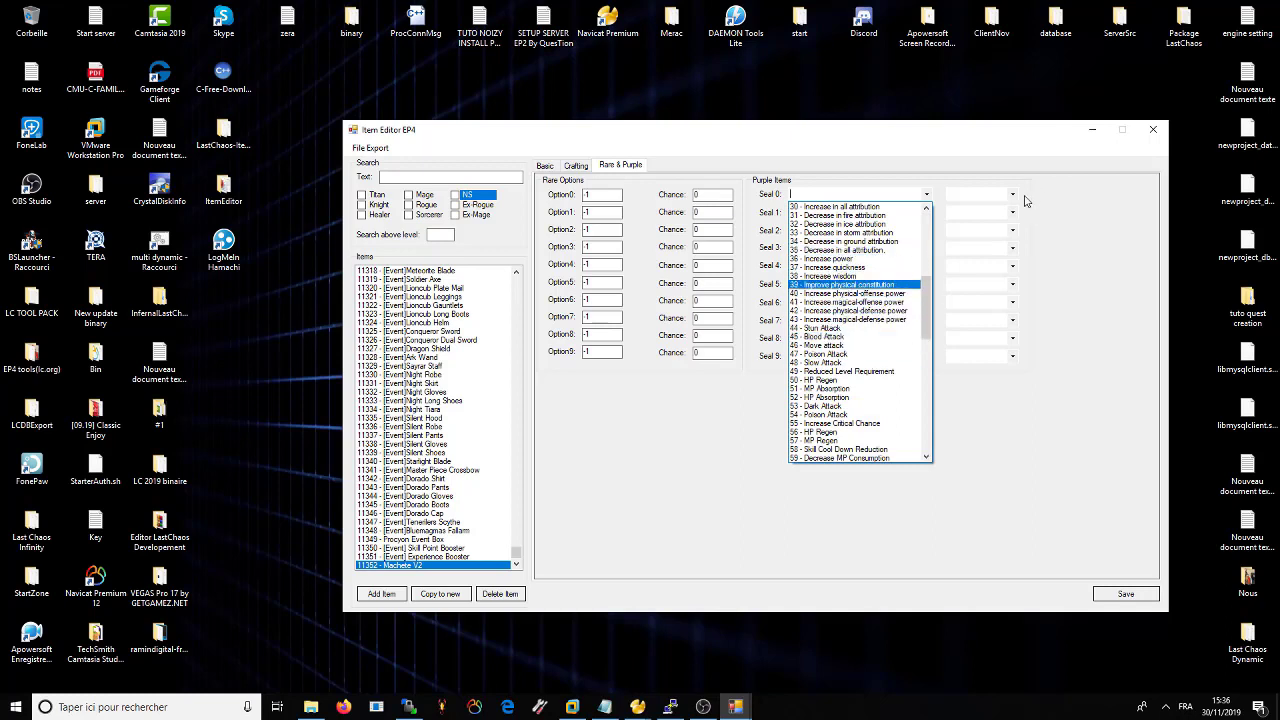
scroll(1011, 200, "down", 6)
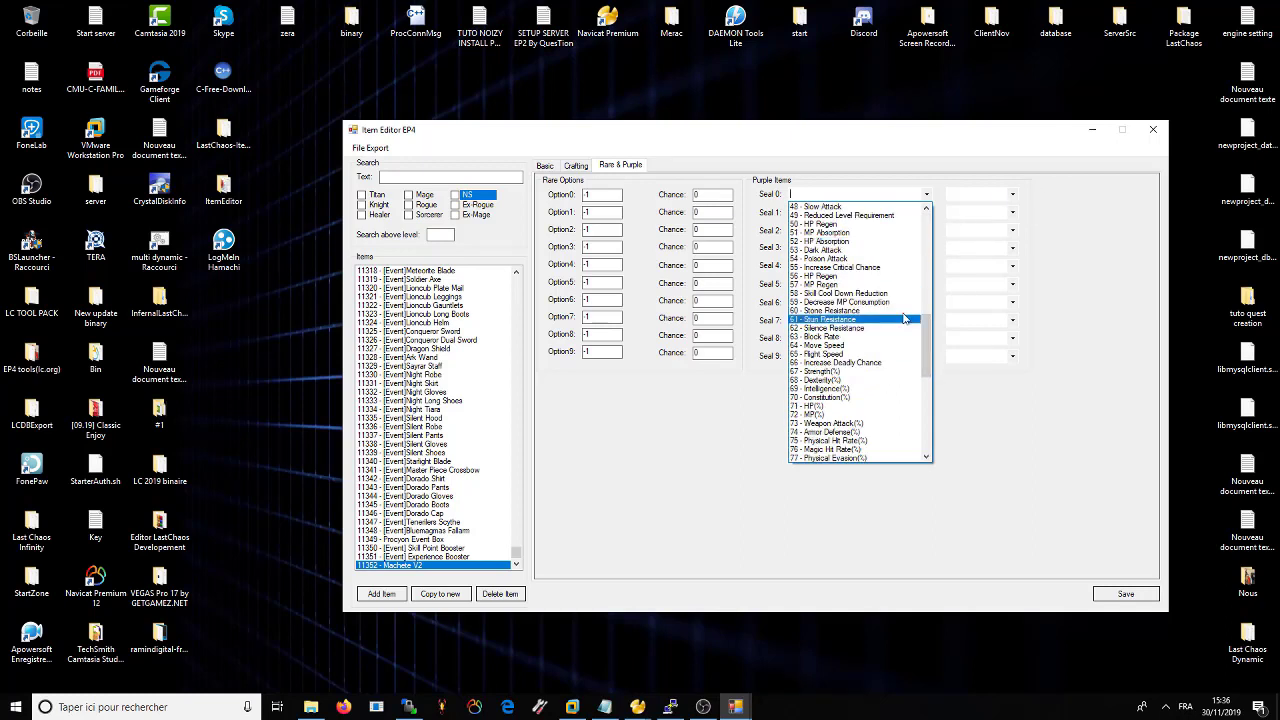
left_click(1013, 203)
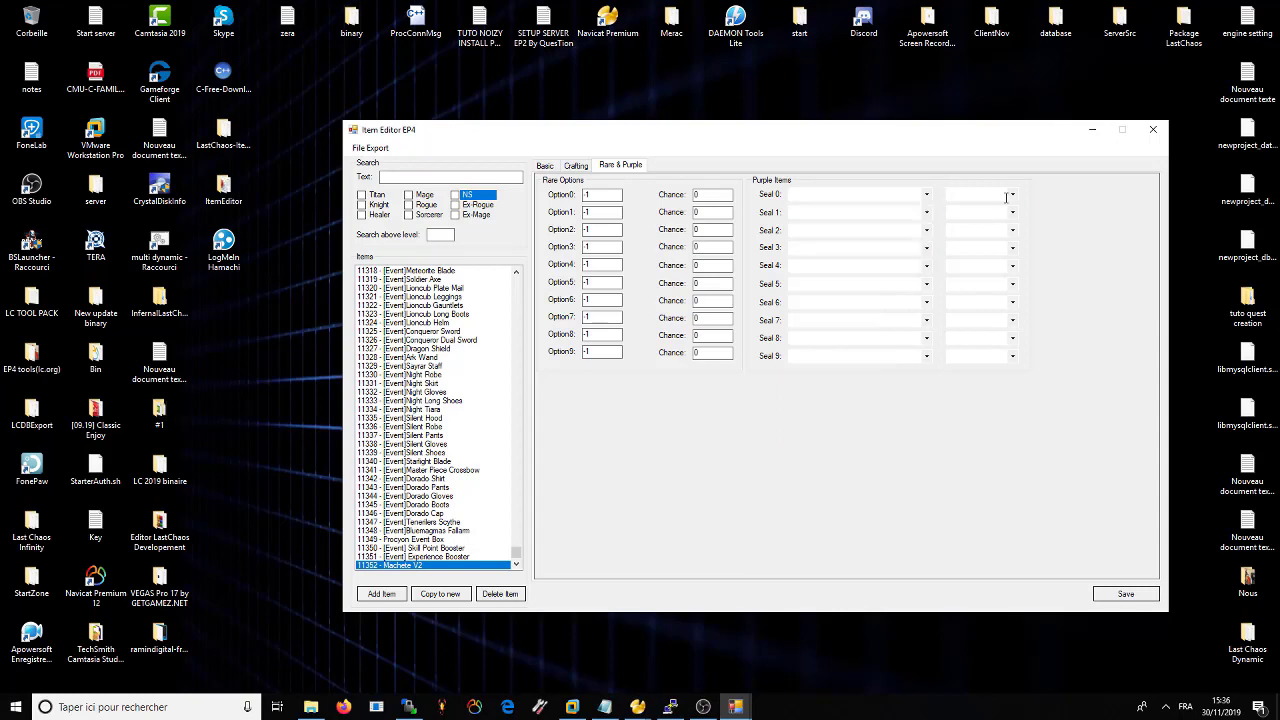
left_click(928, 195)
scroll(834, 387, "down", 12)
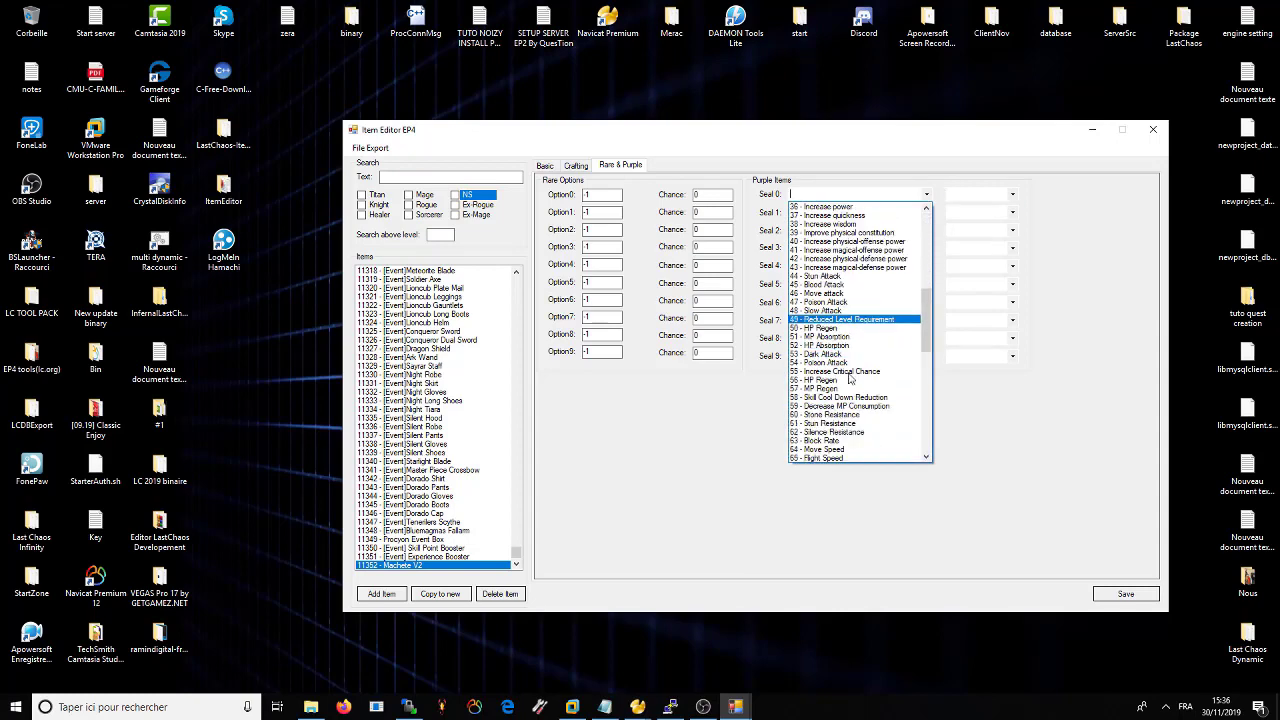
left_click(840, 371)
left_click(1013, 194)
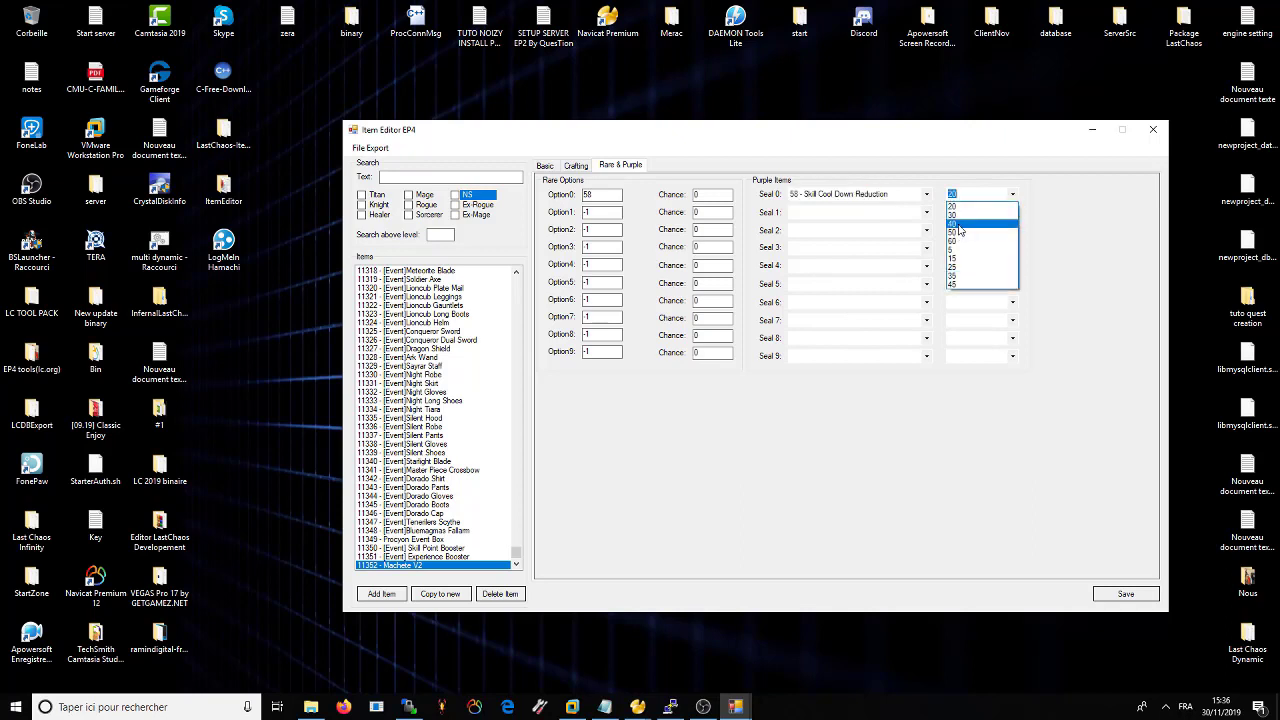
left_click(712, 197)
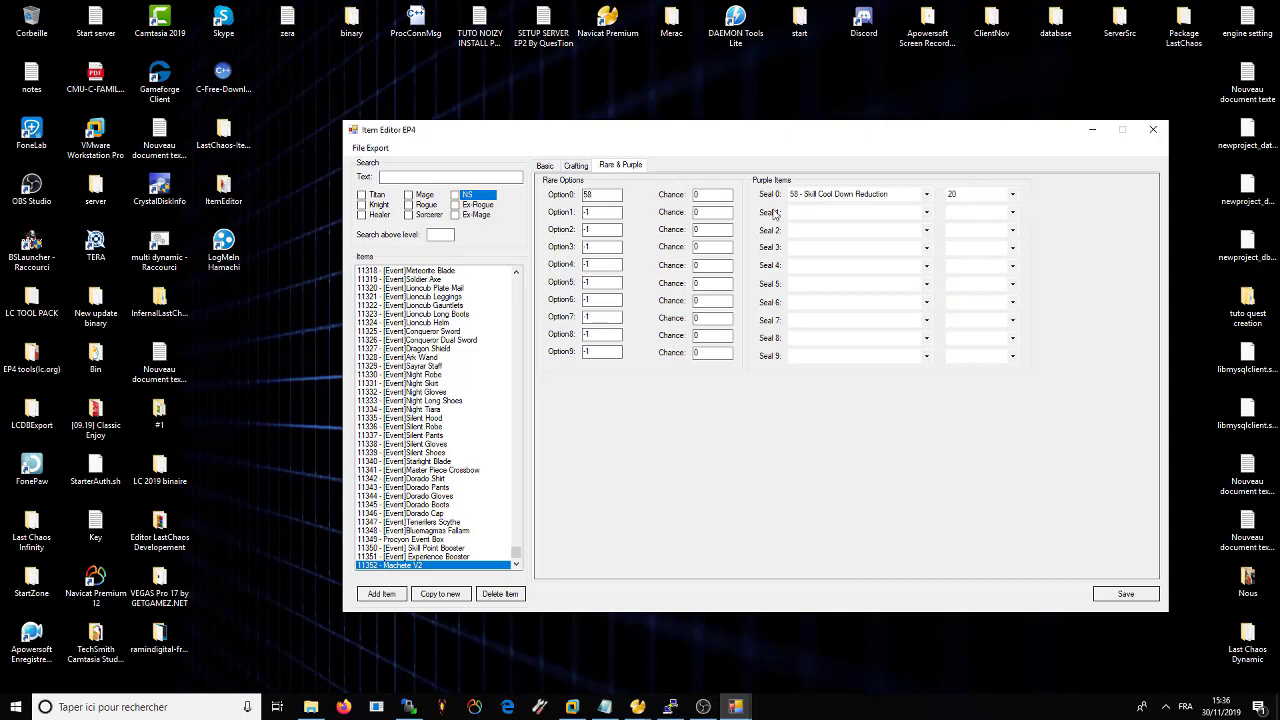
left_click(1014, 195)
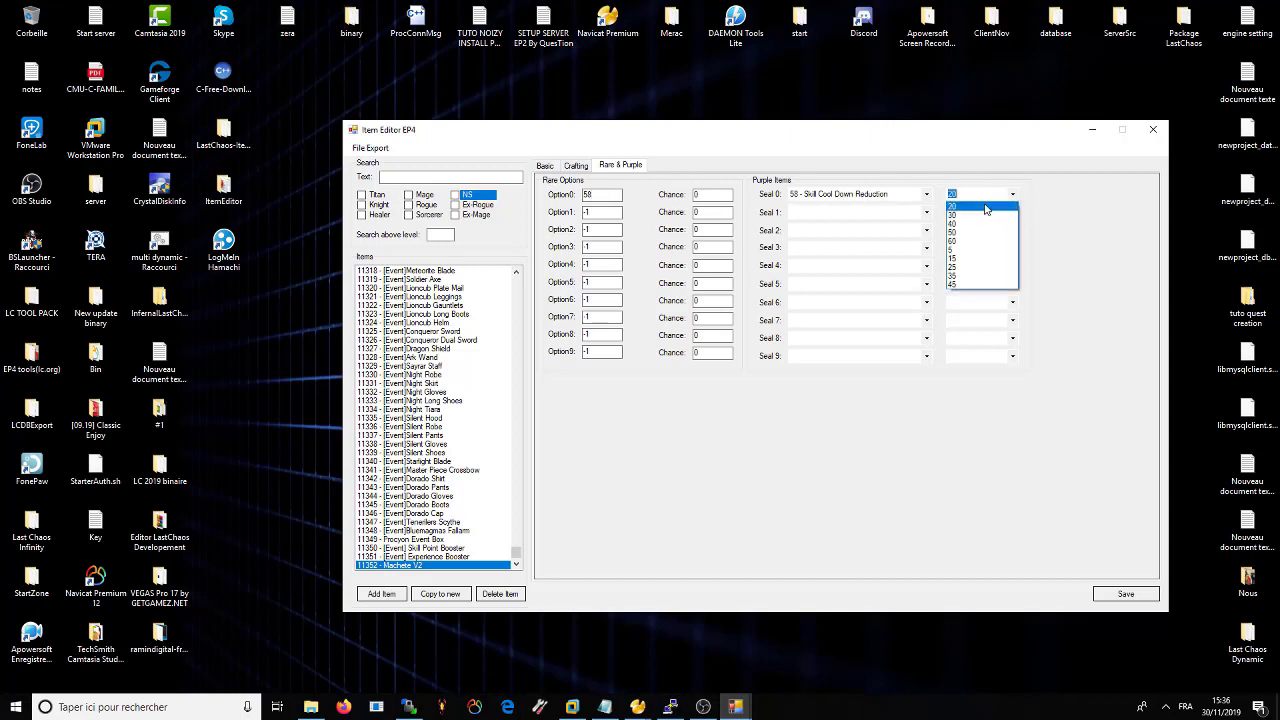
- Reset the rare Option0 of Machete V2 to -1 and save the item
left_click(612, 168)
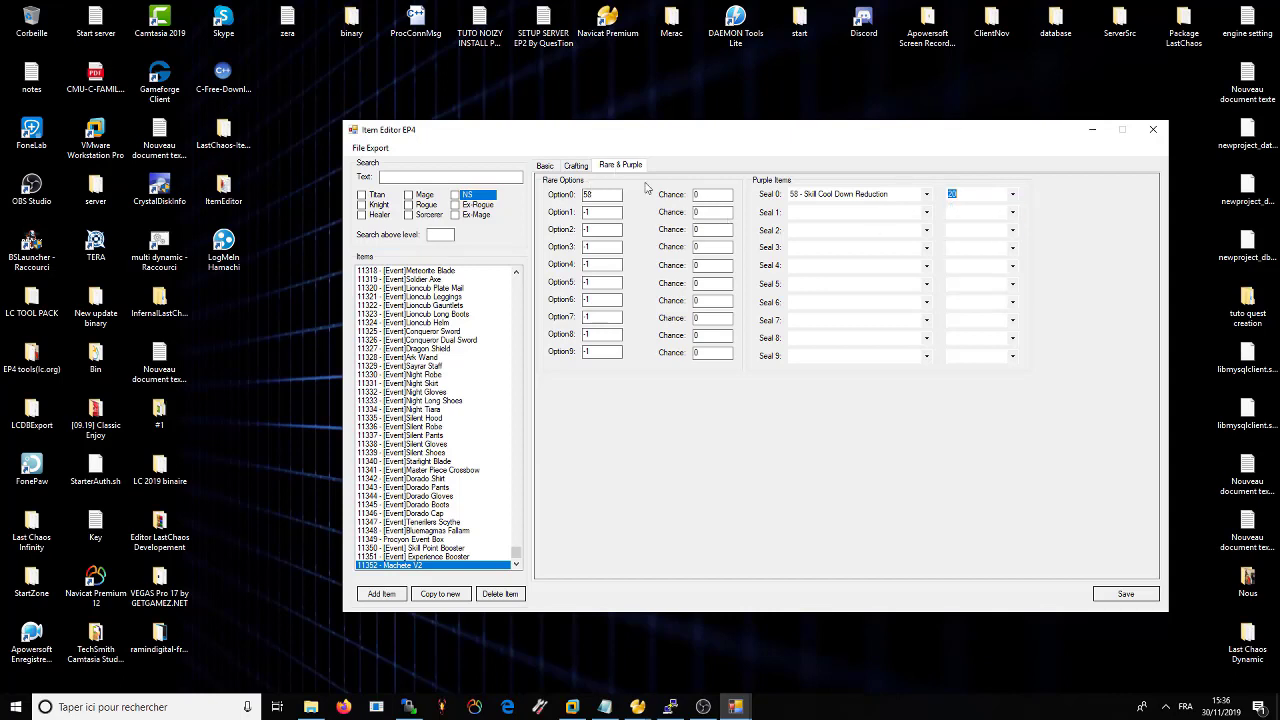
left_click(548, 168)
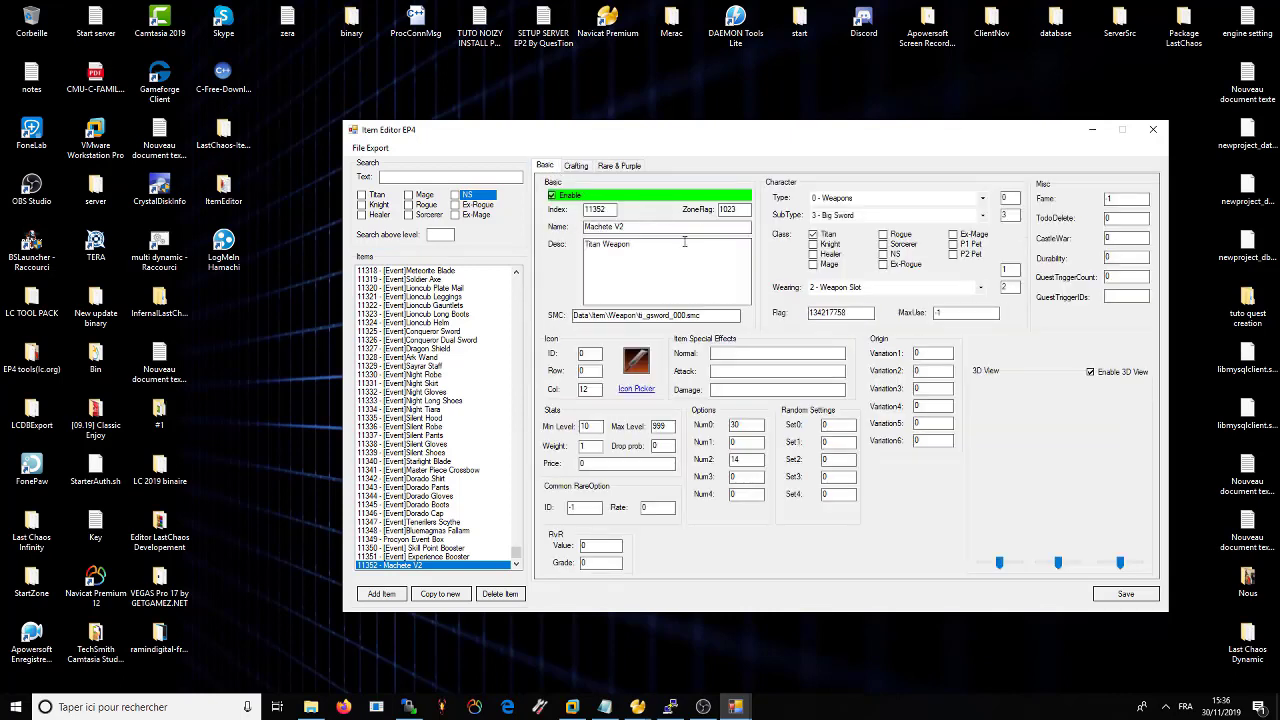
left_click(620, 166)
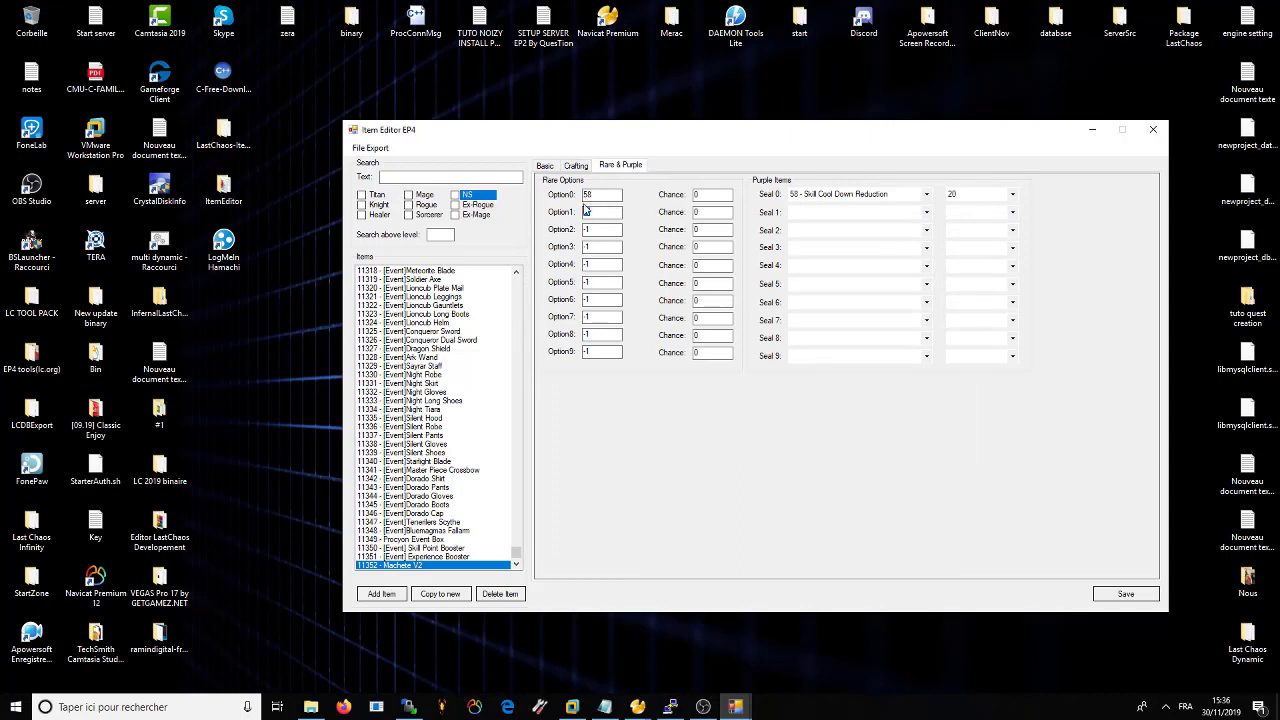
type("1")
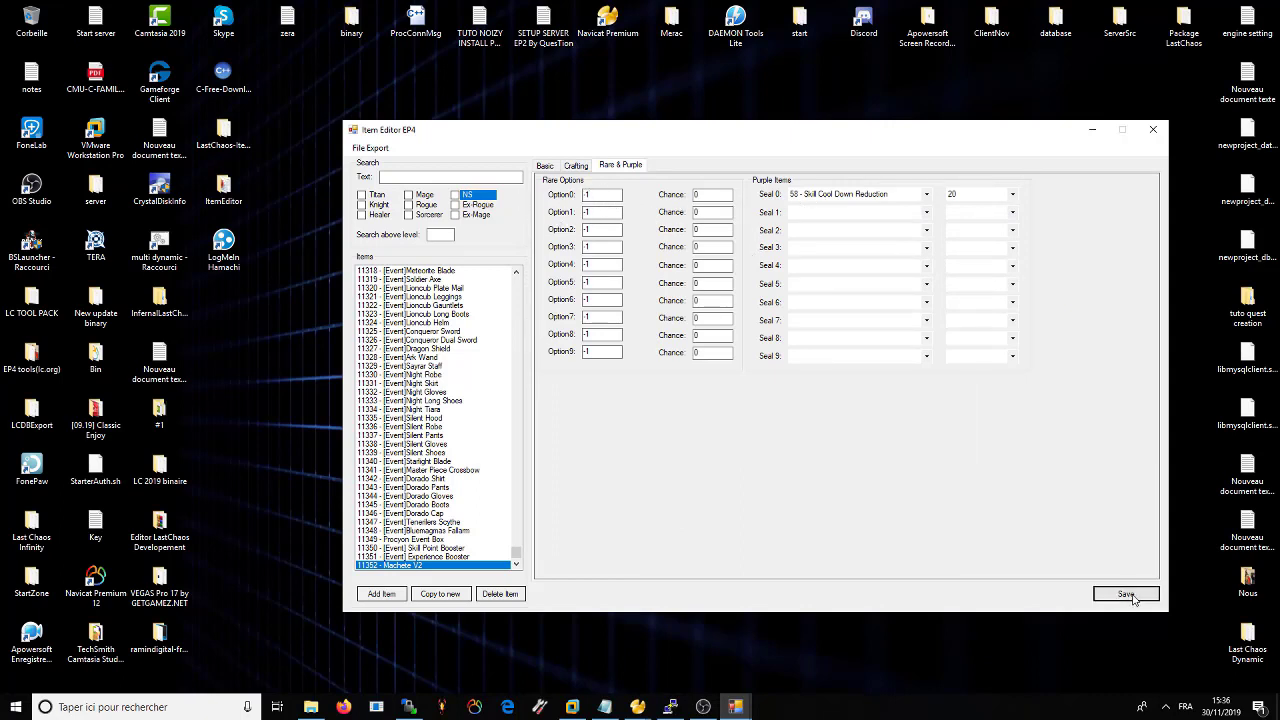
left_click(1126, 594)
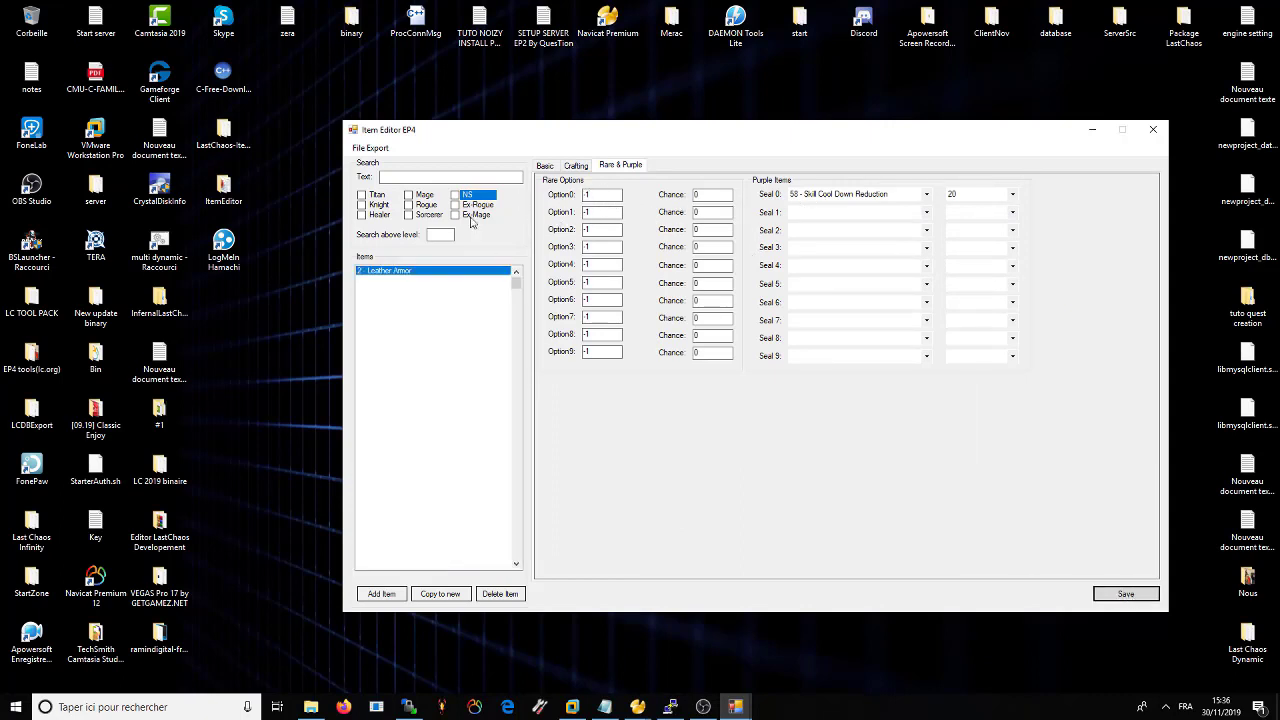
- Clear the option and value of Seal 0 for Machete V2 and save the item
left_click(583, 166)
left_click(620, 166)
left_click(926, 195)
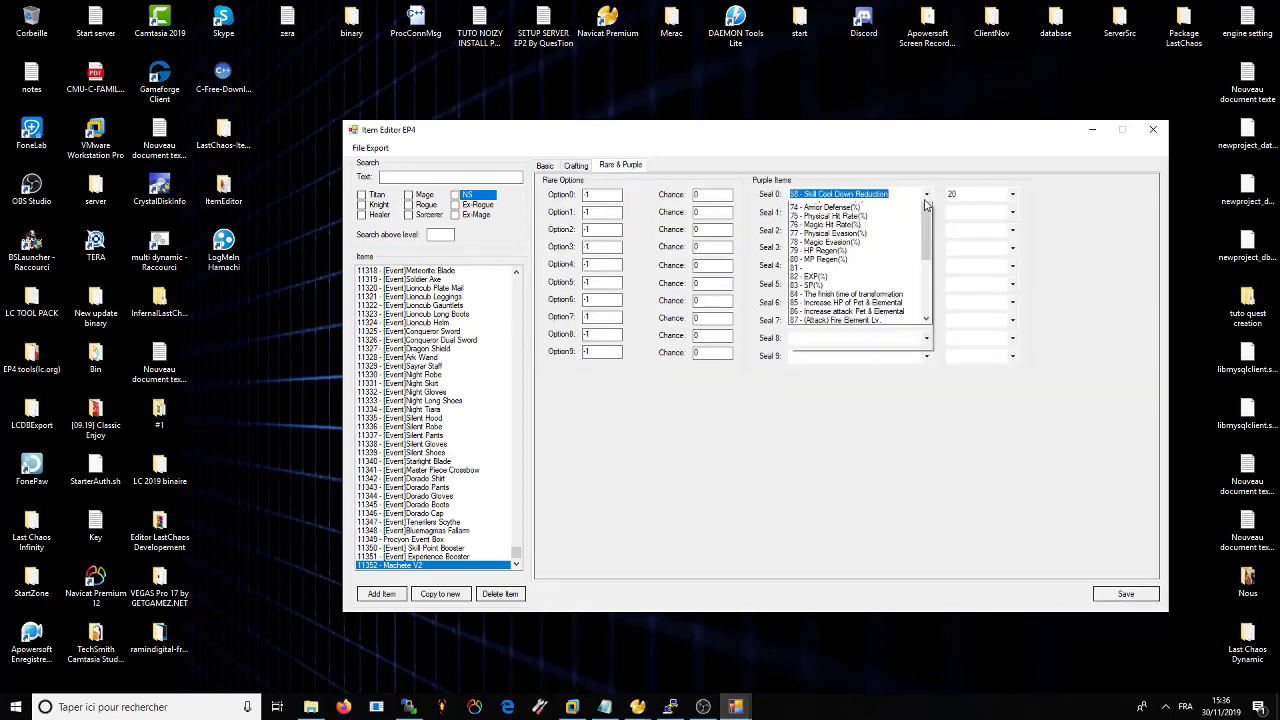
scroll(872, 198, "up", 10)
left_click(893, 190)
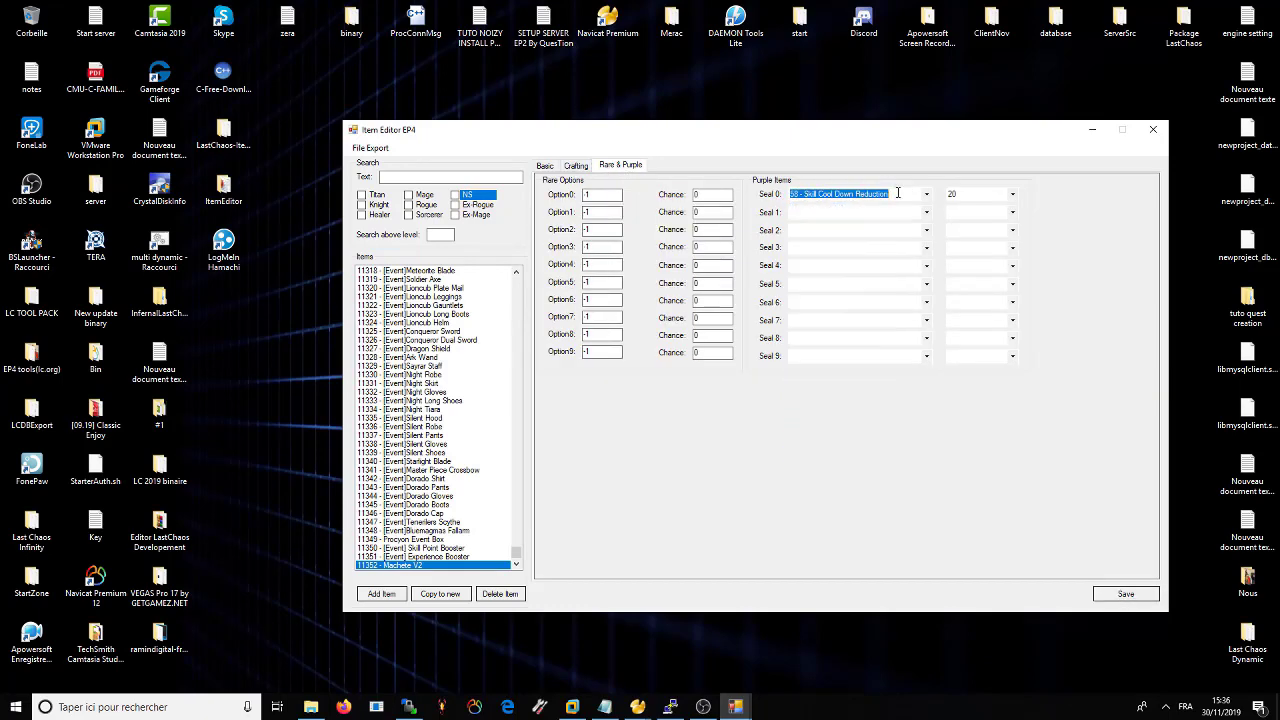
key("BackSpace")
double_click(986, 197)
type("2")
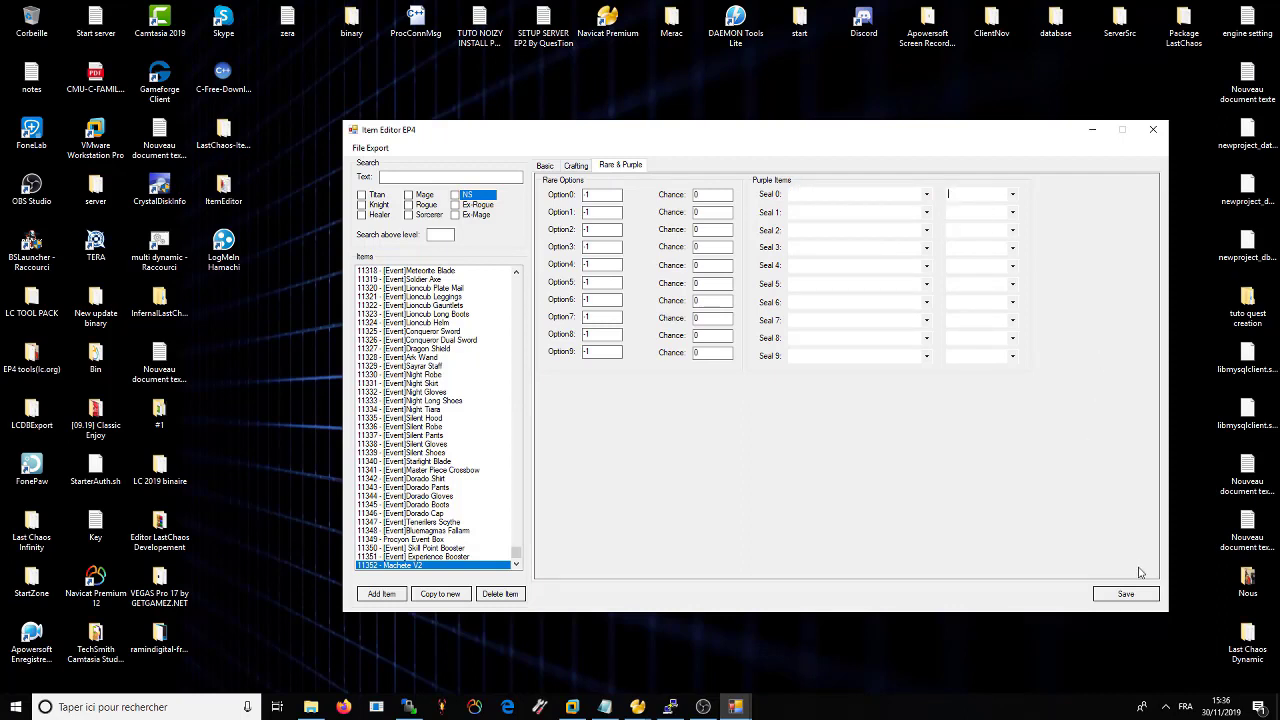
left_click(1126, 594)
- Reselect Machete V2 and examine its rare, purple, crafting and basic settings
left_click(431, 557)
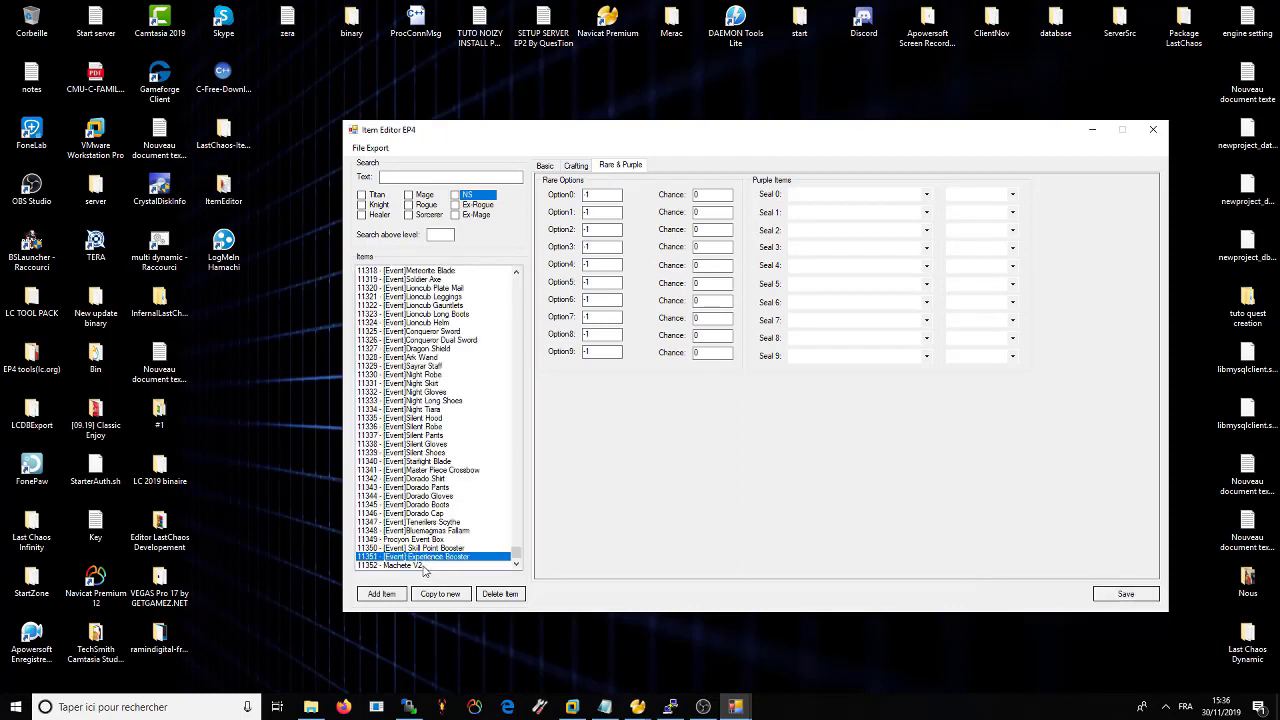
left_click(422, 566)
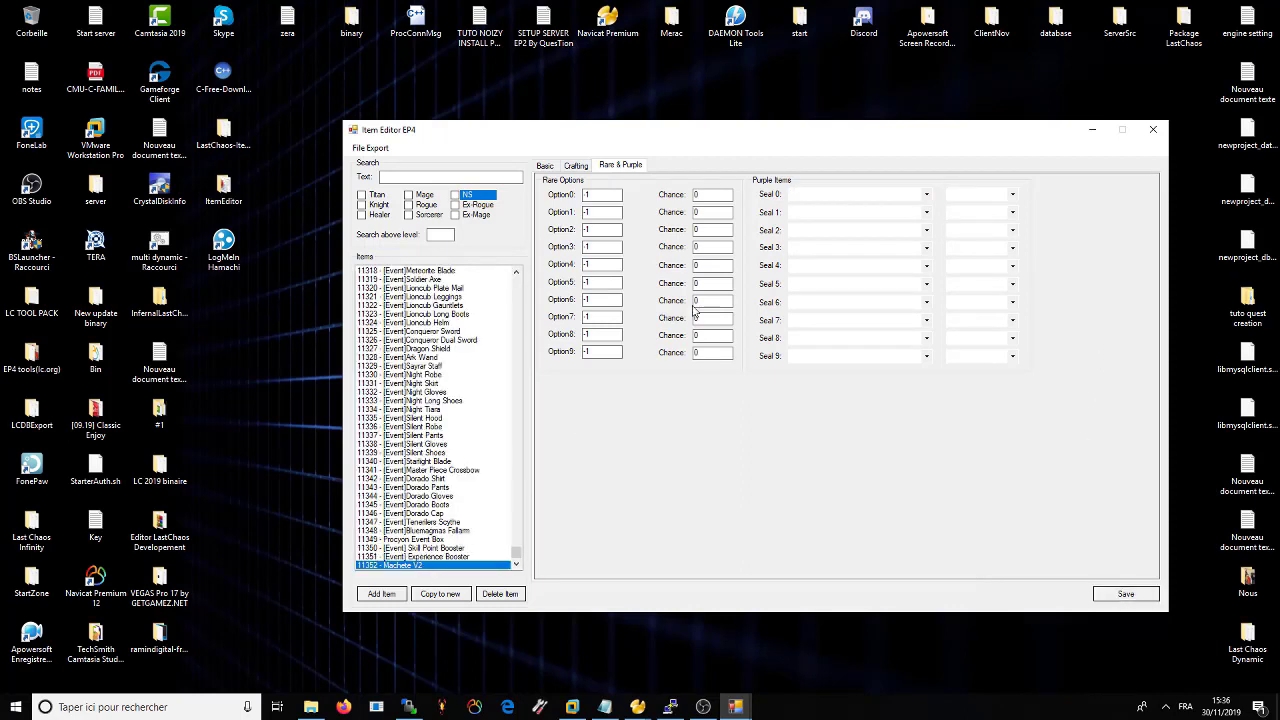
left_click(576, 166)
left_click(545, 166)
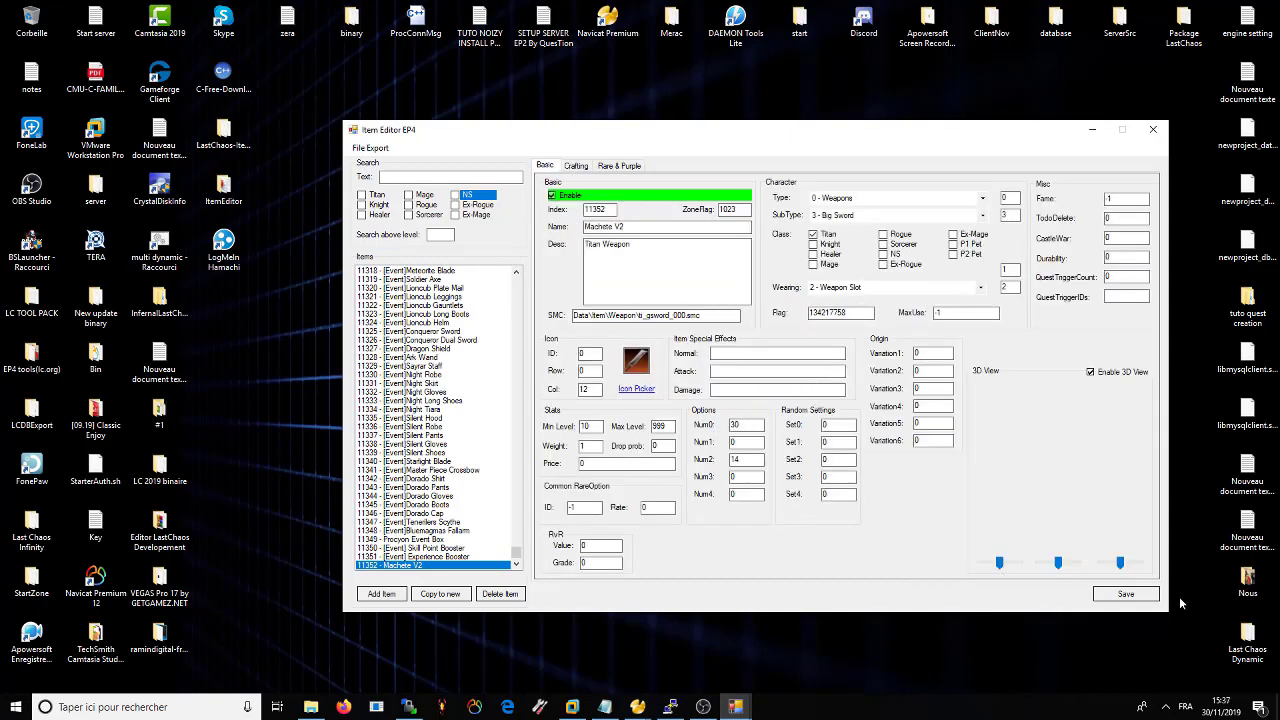
- Switch to the t_item table in Navicat and locate the Machete V2 record at the end of its last page
mouse_move(637, 707)
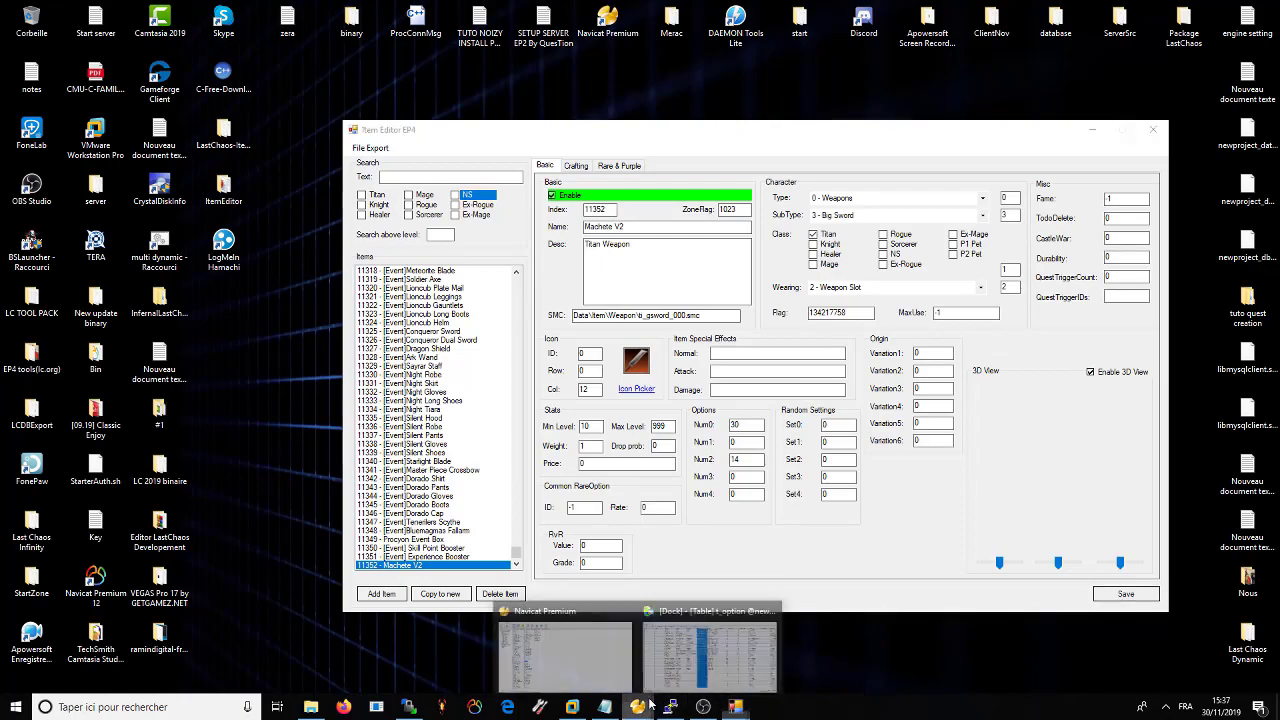
left_click(710, 660)
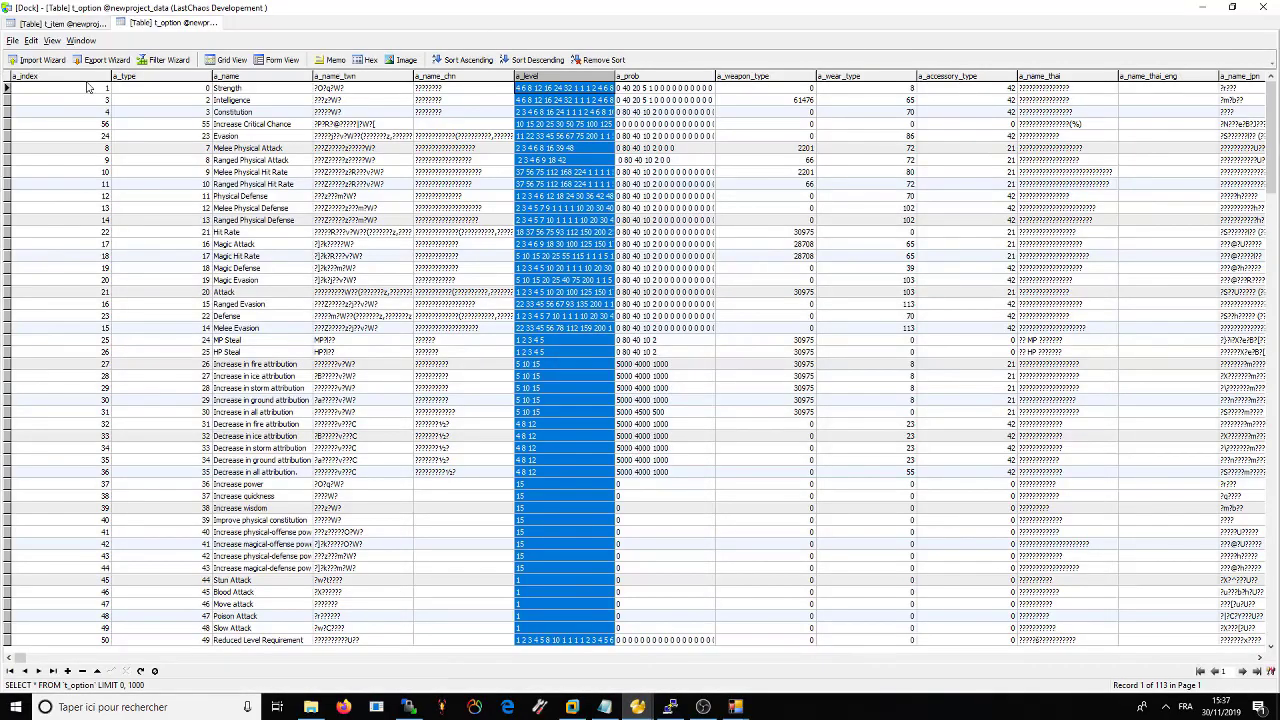
left_click(66, 23)
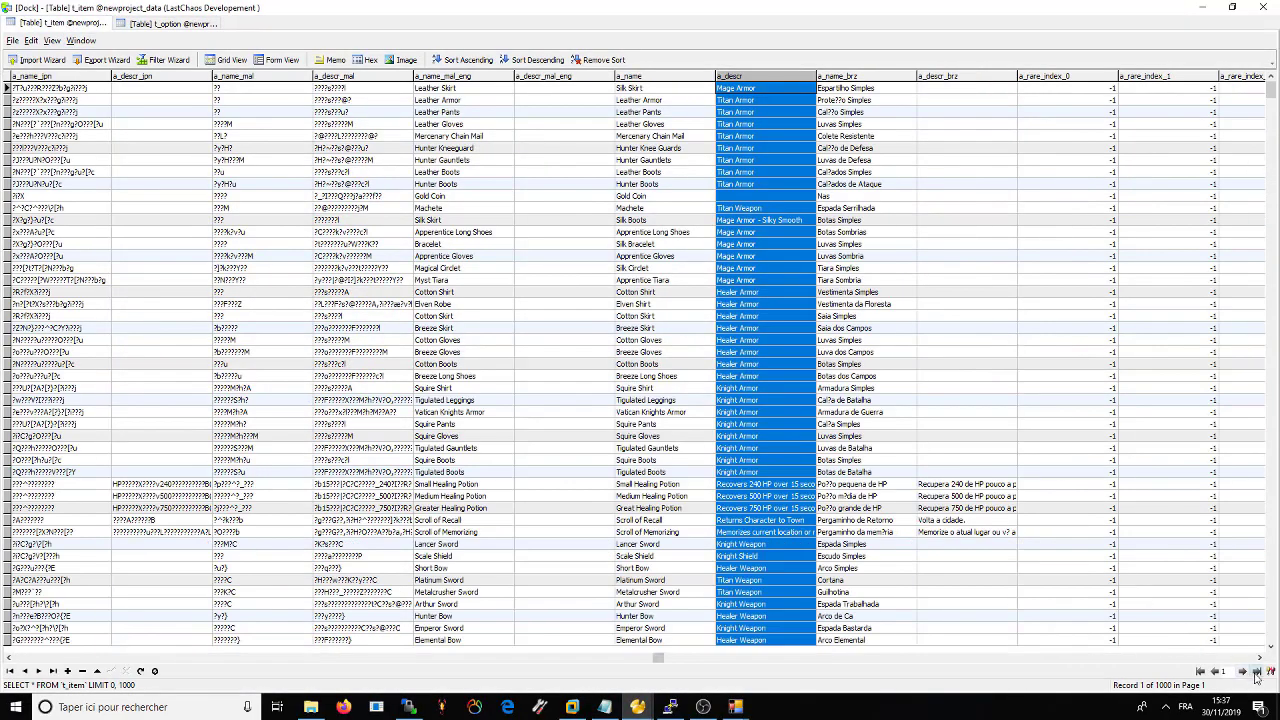
left_click(1256, 672)
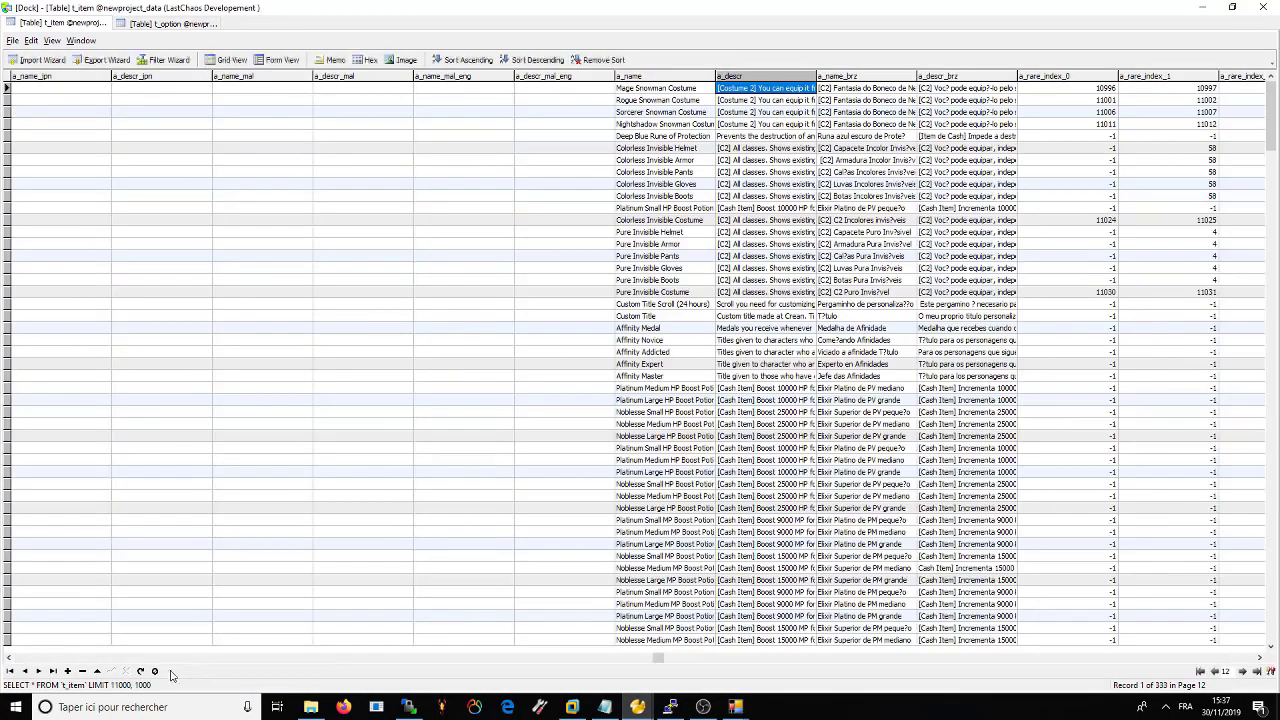
left_click_drag(1269, 131, 1276, 660)
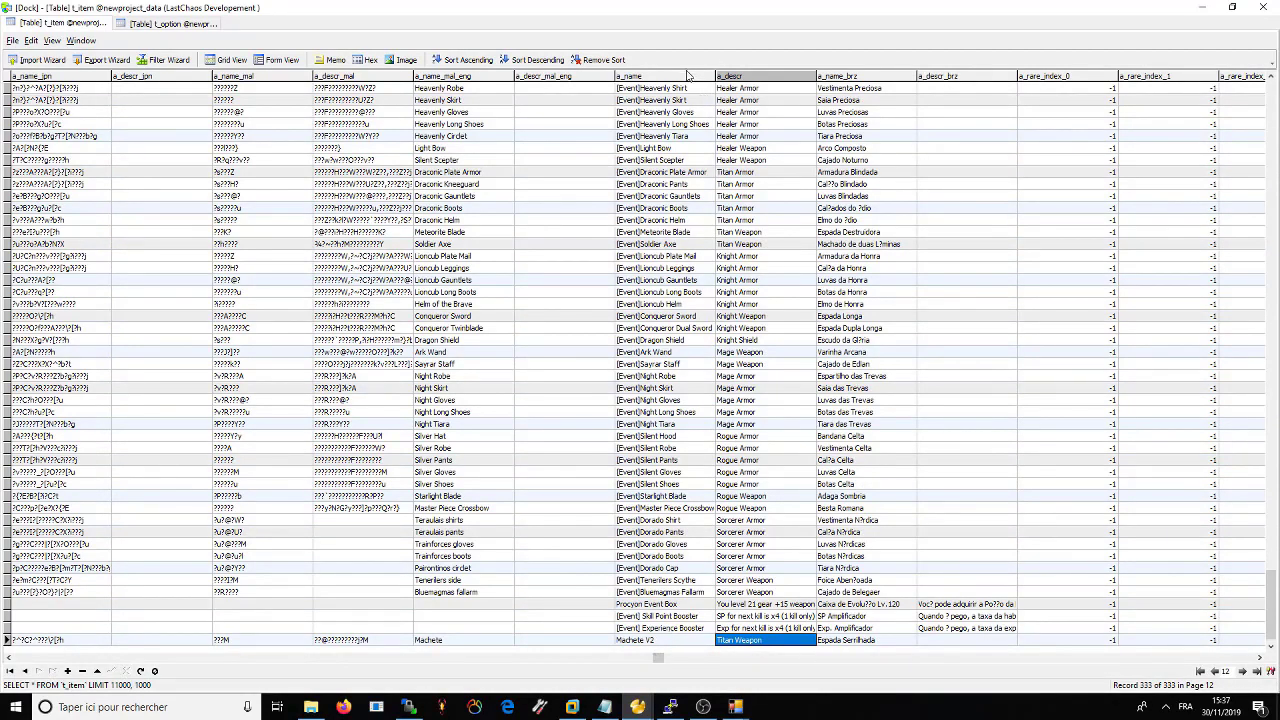
- Move the a_name column of t_item between a_enable and a_name_usa, and select Machete V2's name in it
left_click_drag(692, 76, 532, 82)
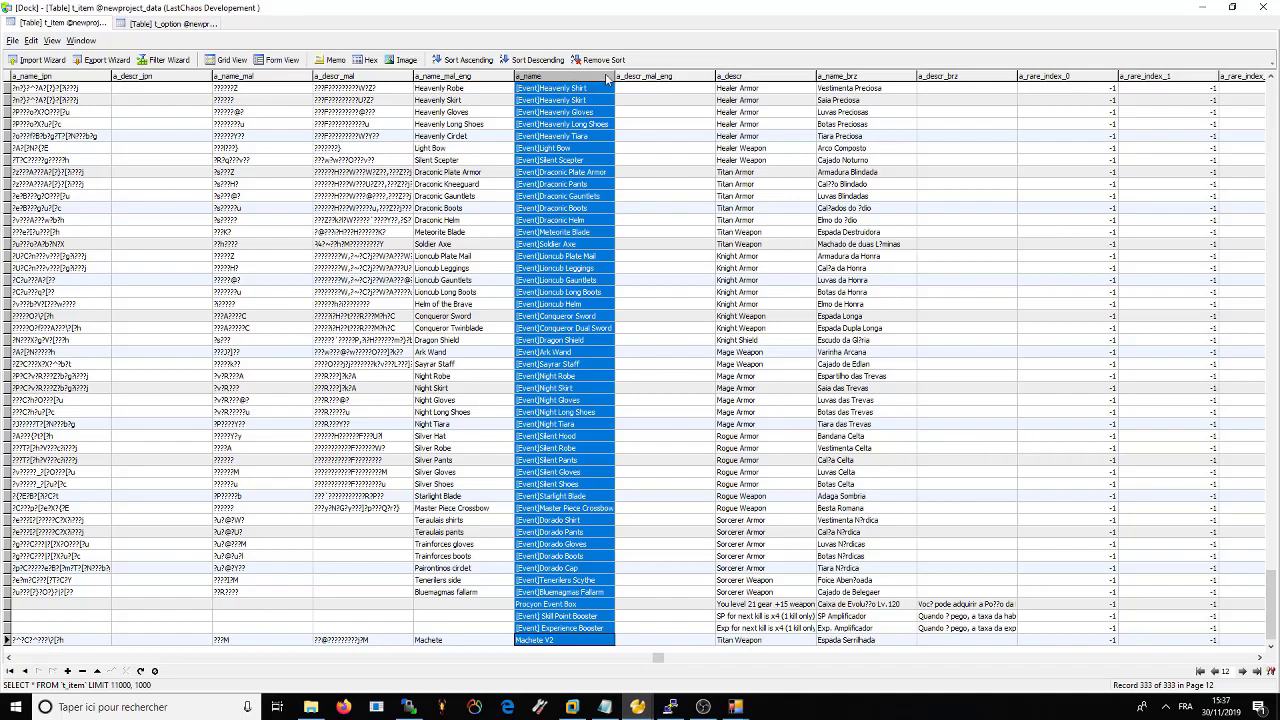
left_click_drag(605, 80, 418, 78)
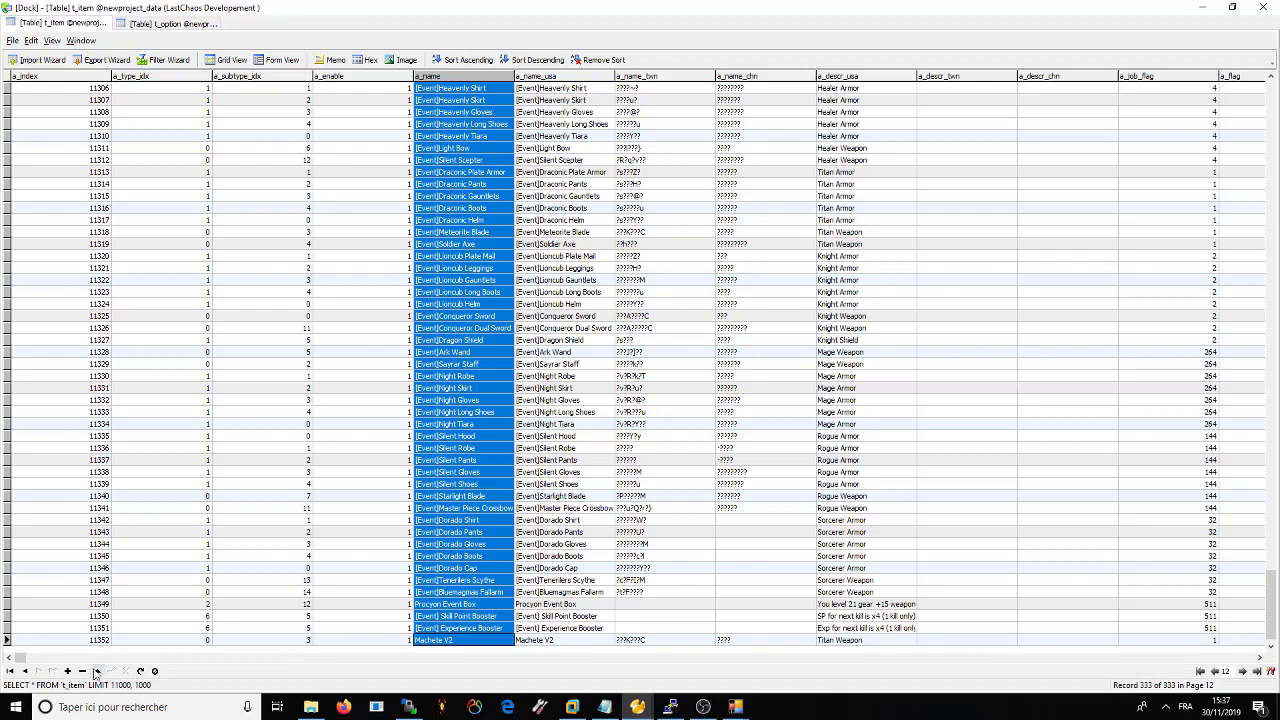
left_click(470, 640)
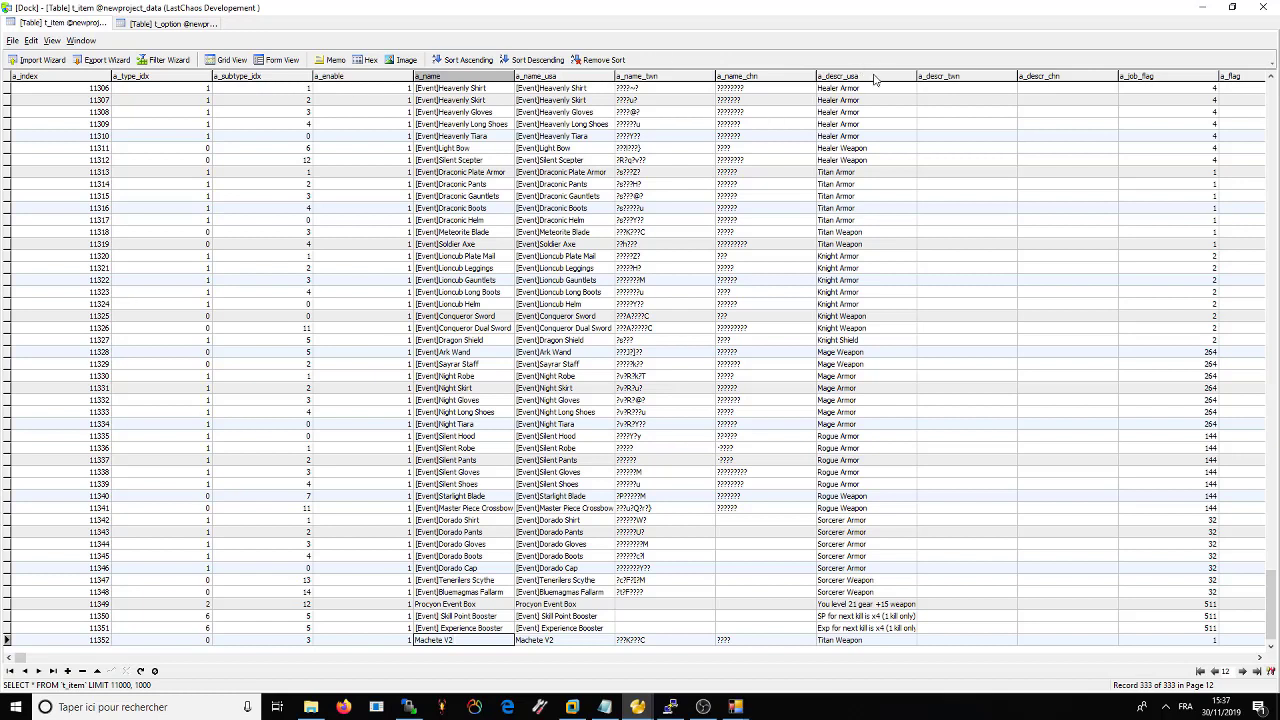
left_click(450, 640)
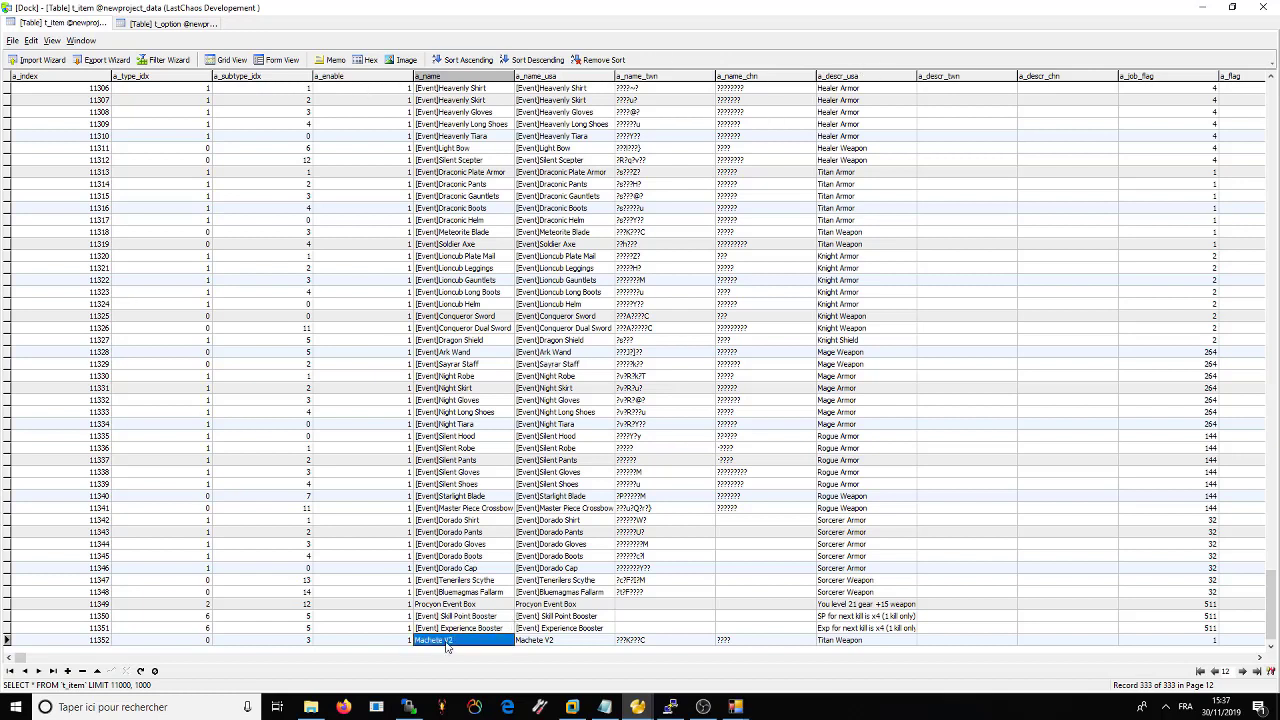
- Switch back to the Item Editor and examine the SMC path and name of Machete V2
left_click(1201, 7)
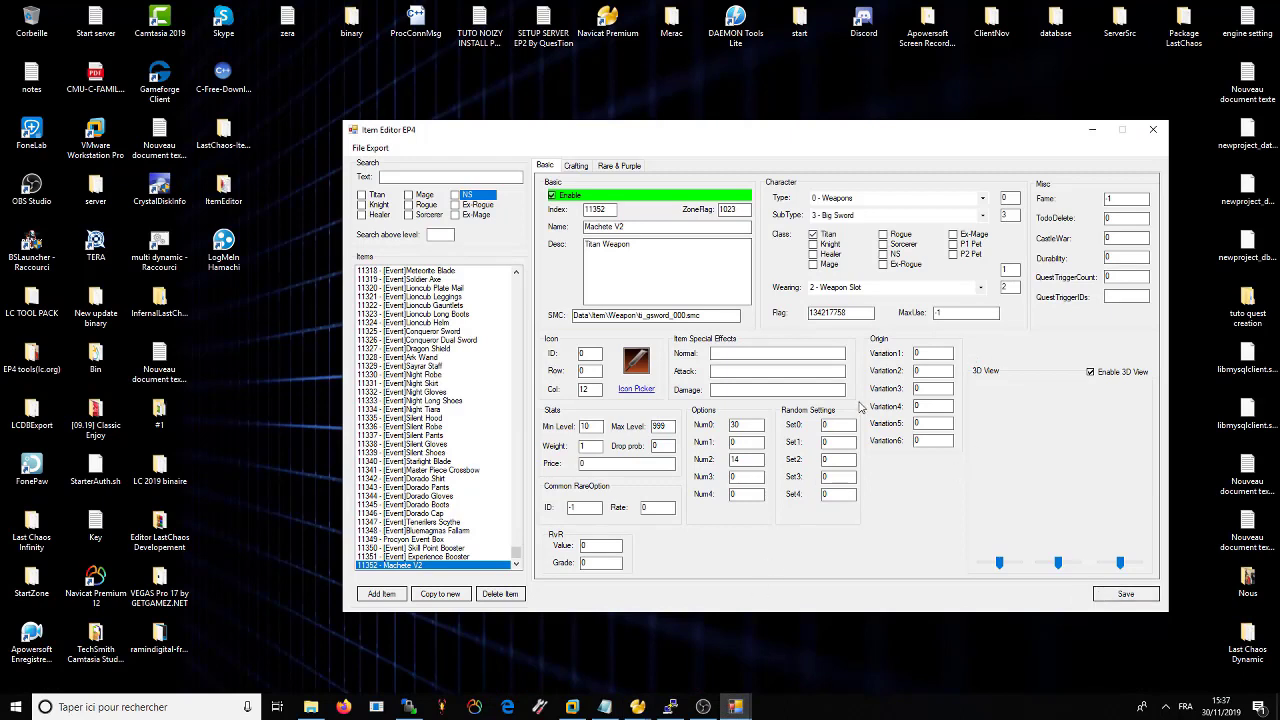
left_click_drag(720, 315, 565, 316)
left_click_drag(686, 137, 835, 145)
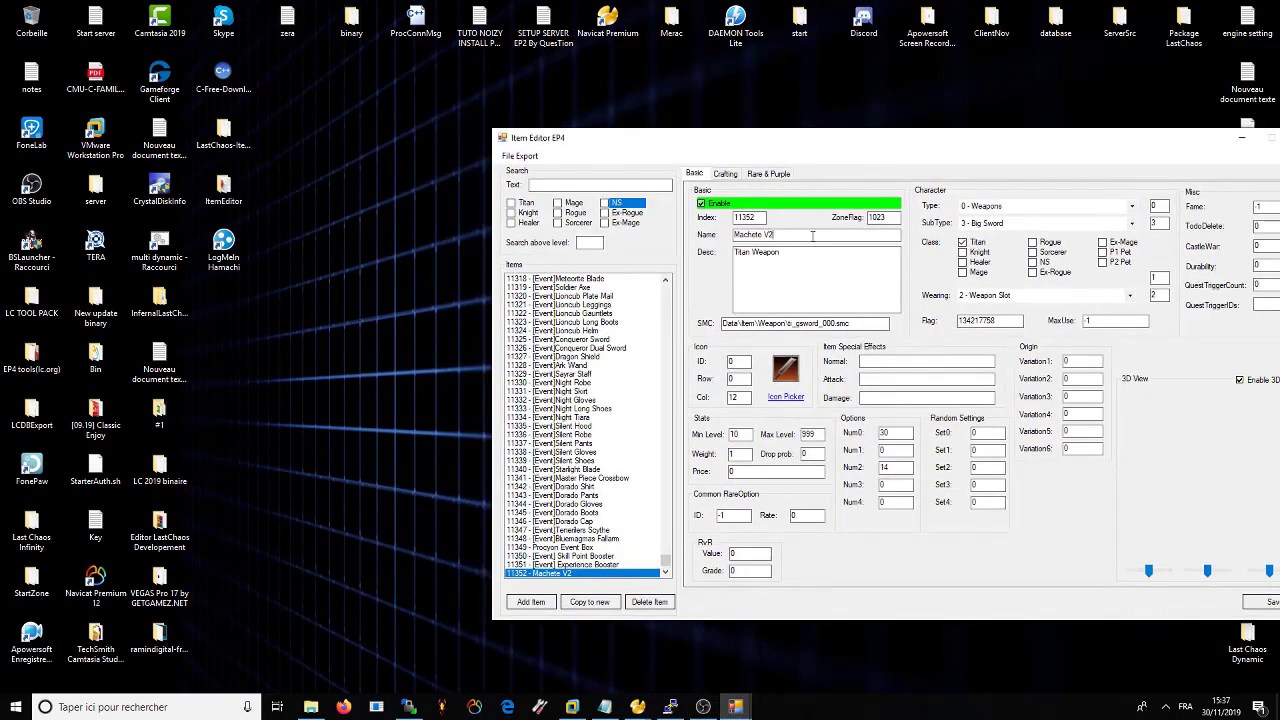
left_click(636, 705)
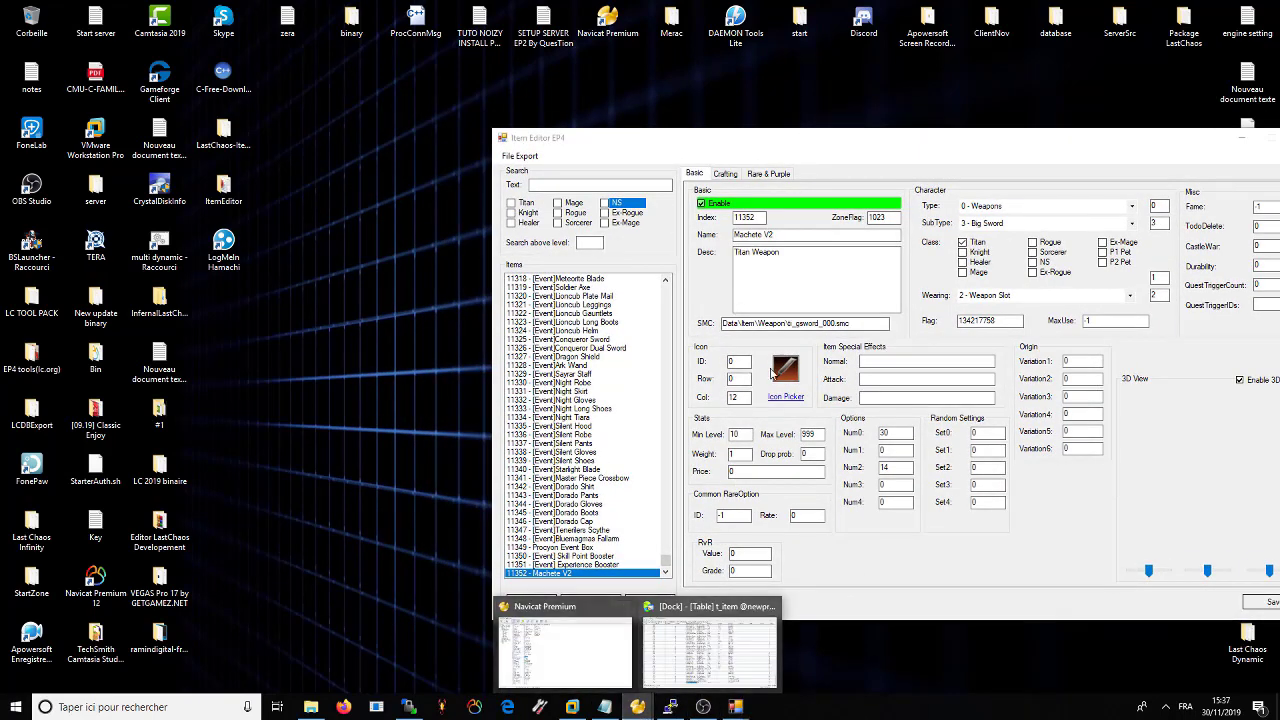
left_click(804, 237)
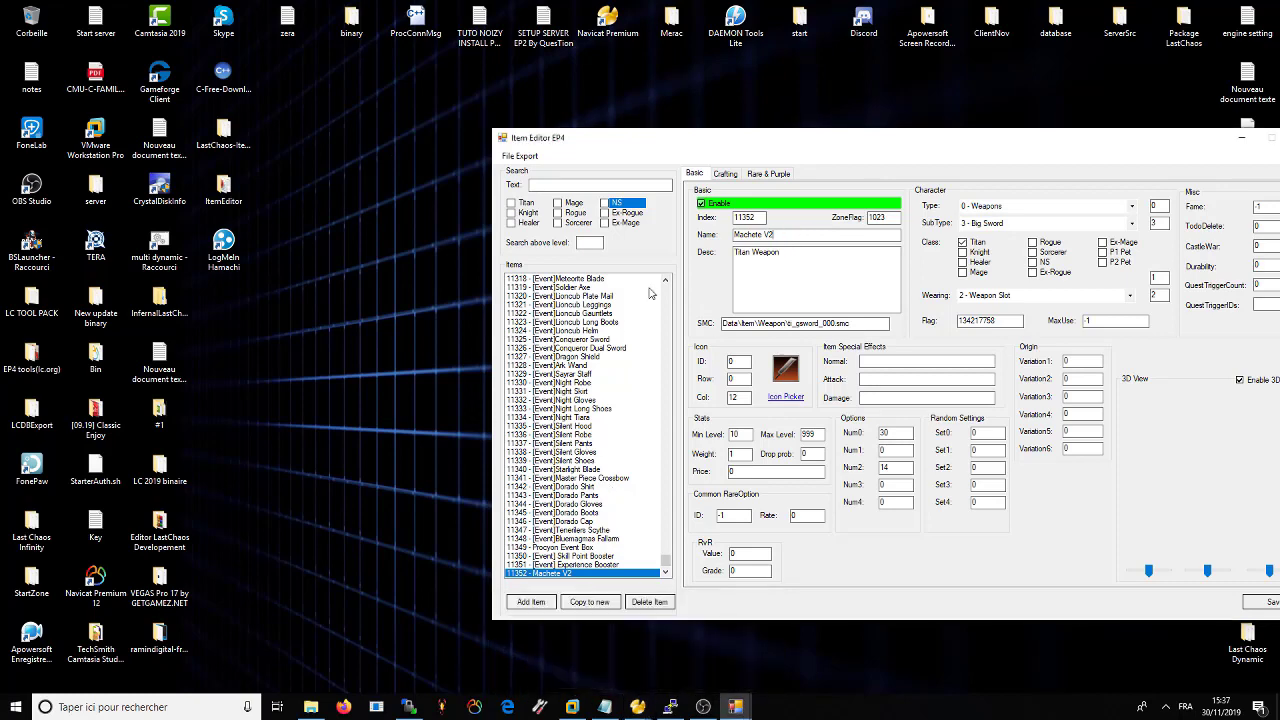
- Launch StrEditorEp4 from the StringEditor EP4 Heretik folder inside Editor LastChaos Developement, and minimize the folder window
double_click(159, 527)
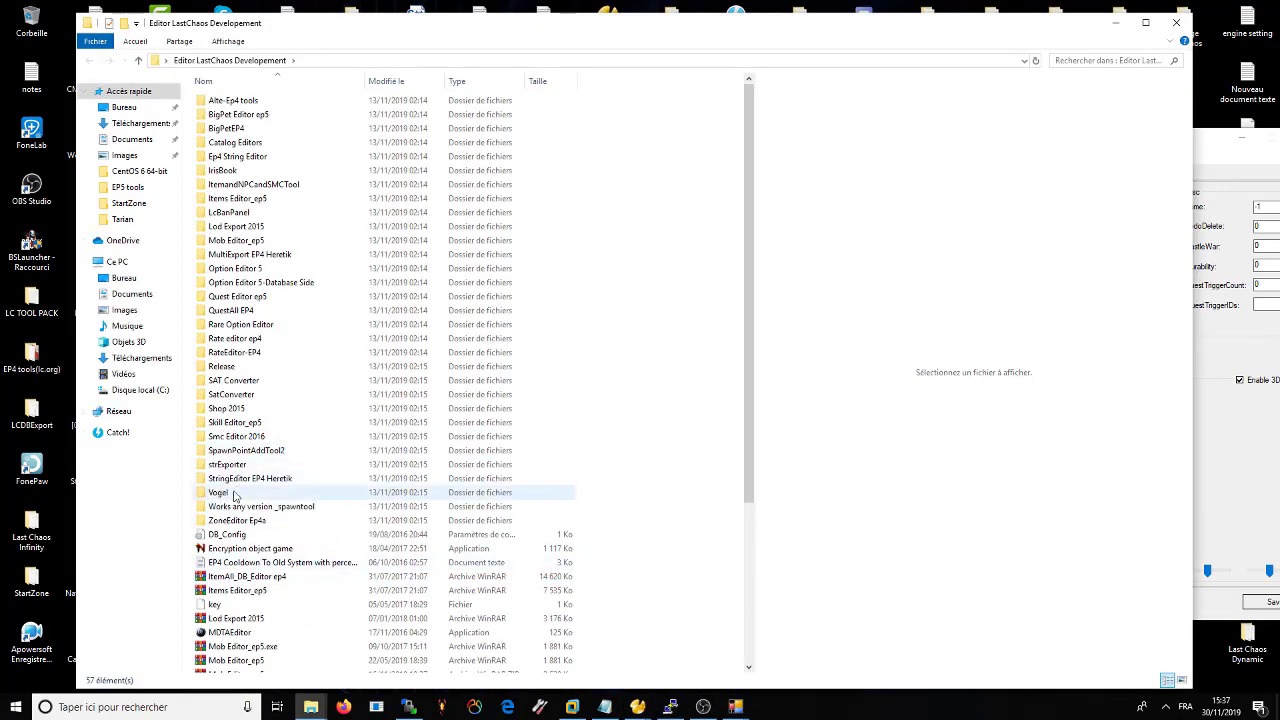
left_click(229, 479)
double_click(228, 485)
double_click(232, 158)
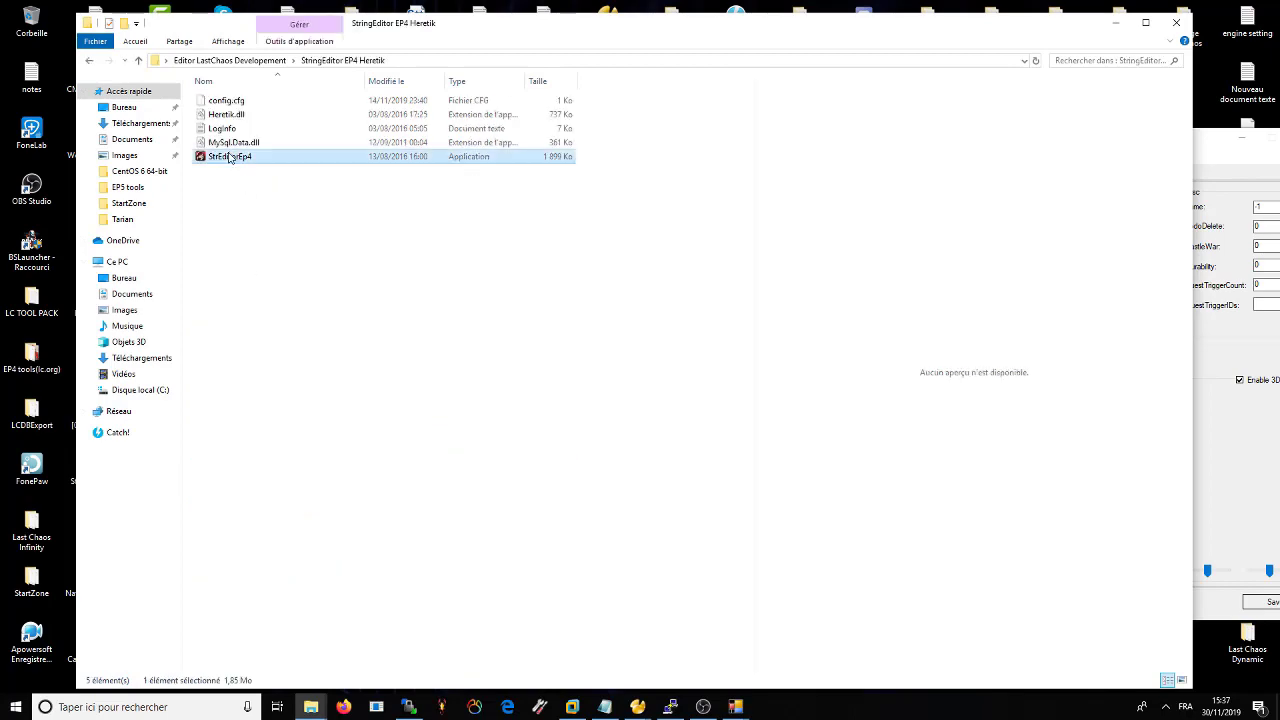
left_click(1115, 22)
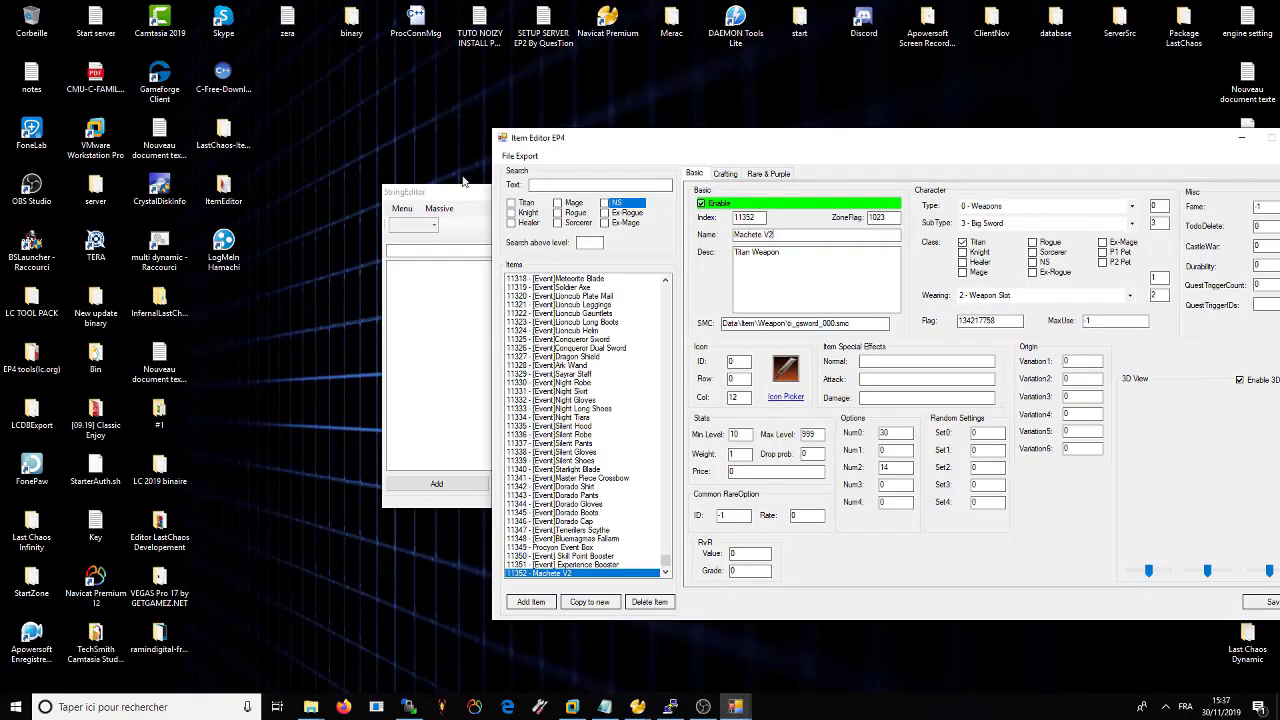
- Open strItem_us.lod from ClientNov > Local > us > String in the StringEditor
left_click(402, 208)
left_click(408, 228)
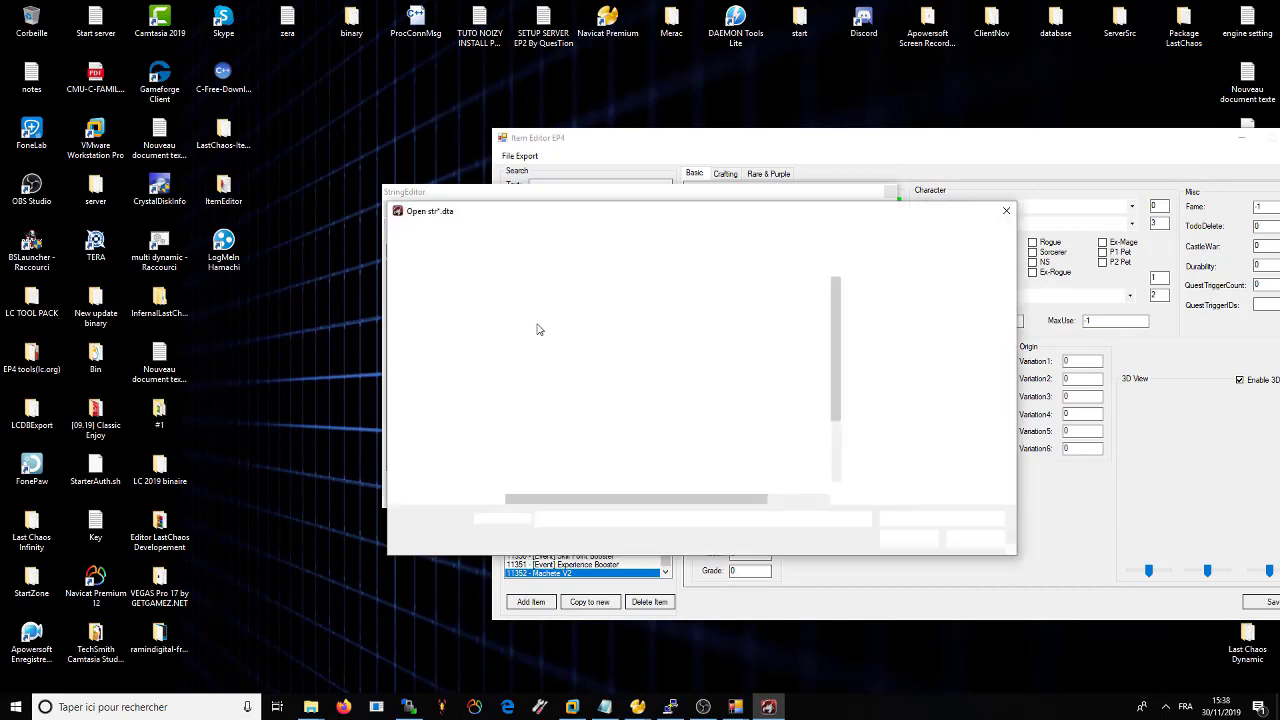
scroll(640, 418, "down", 1)
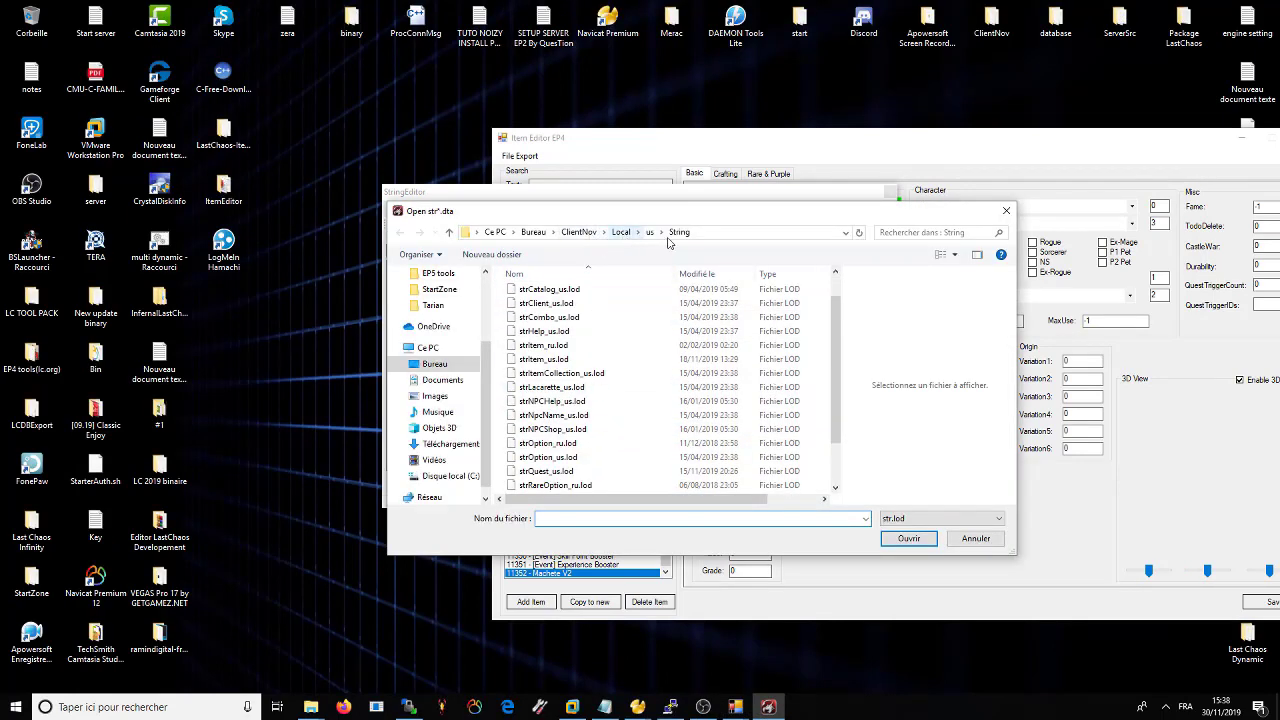
left_click(541, 346)
left_click(543, 361)
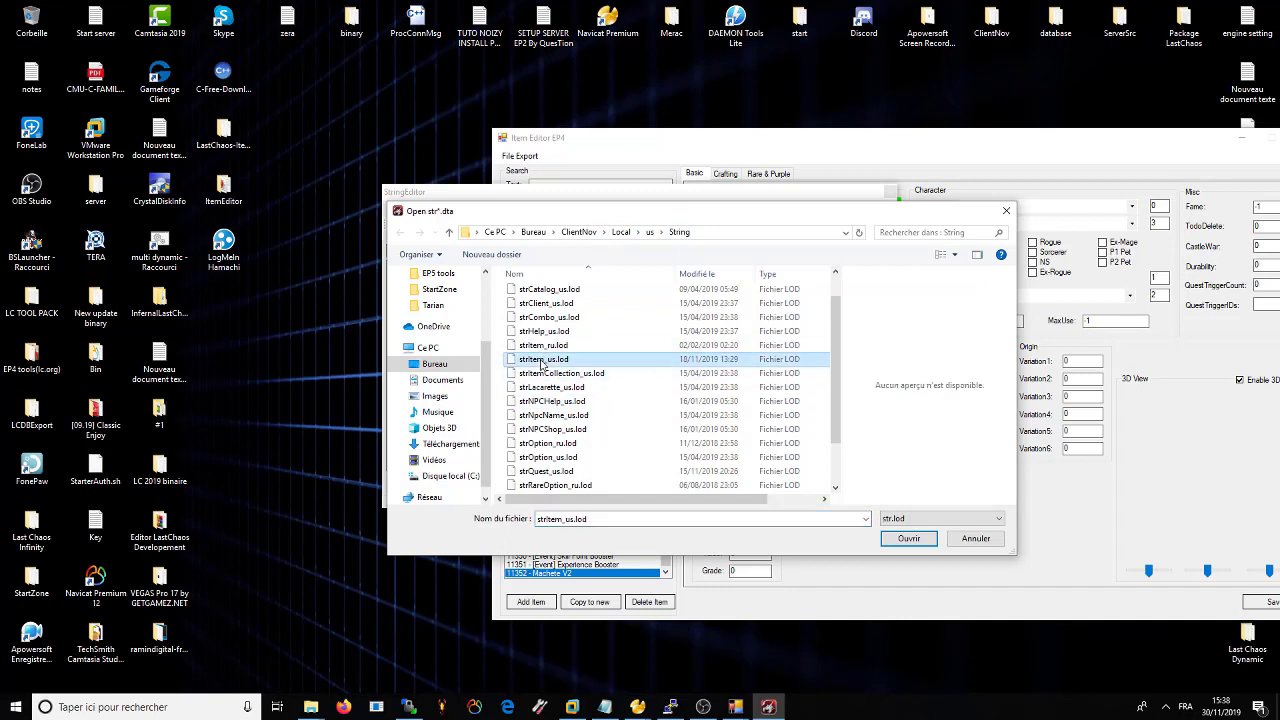
left_click(887, 537)
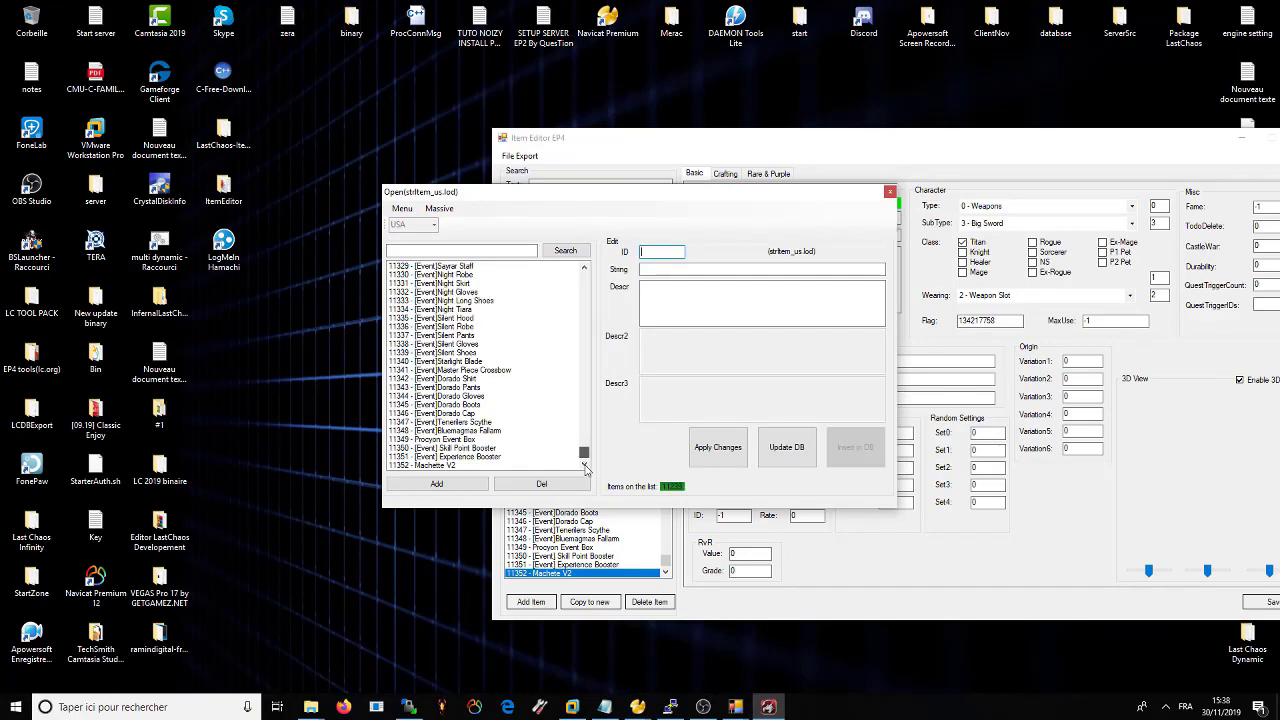
- Select entry 11352 at the end of the string list and arrange the StringEditor beside the Item Editor
left_click(446, 466)
left_click_drag(590, 200, 876, 267)
left_click_drag(852, 146, 468, 113)
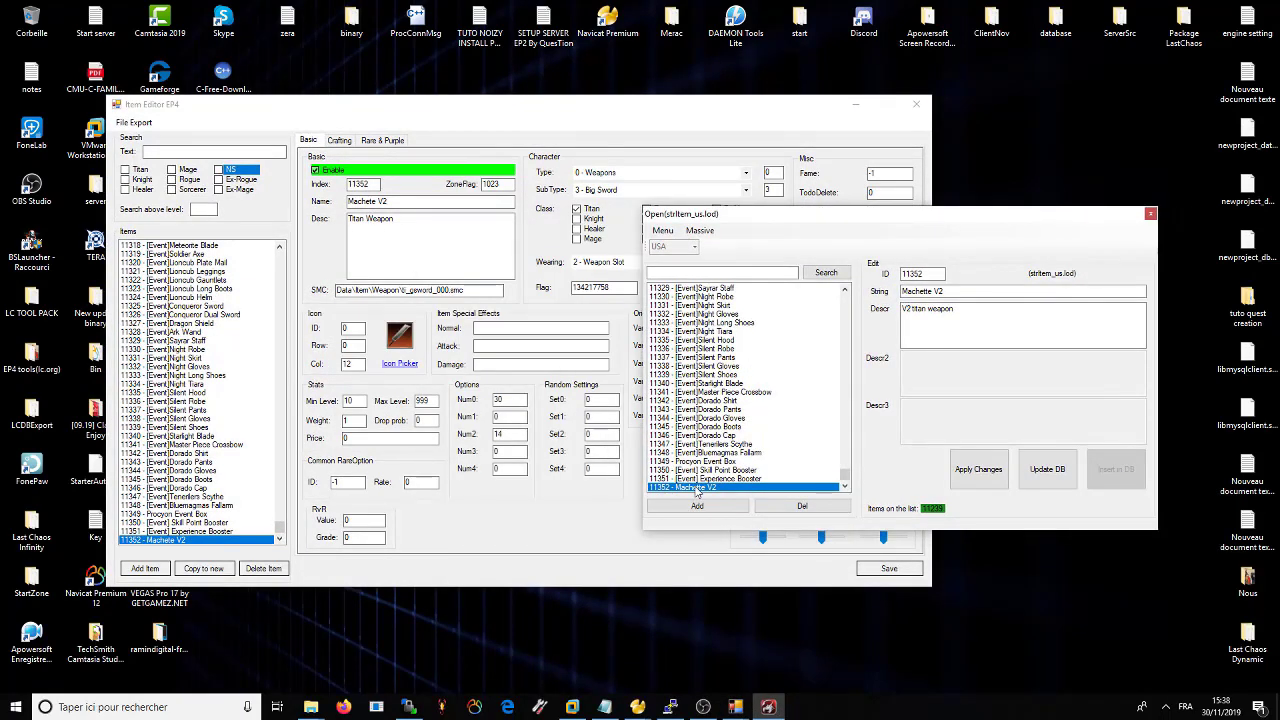
key("Up")
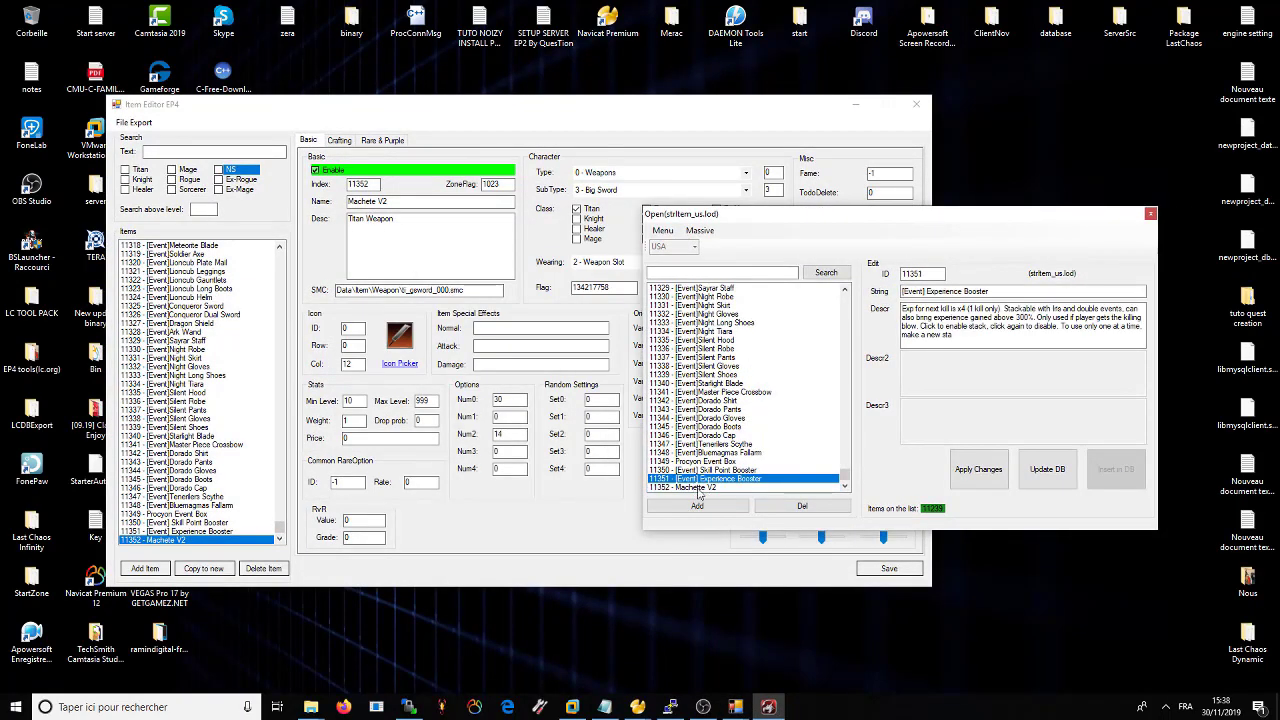
left_click(700, 487)
- Change the String of entry 11352 to "Machette du Tonerre" and apply the change
left_click(1027, 291)
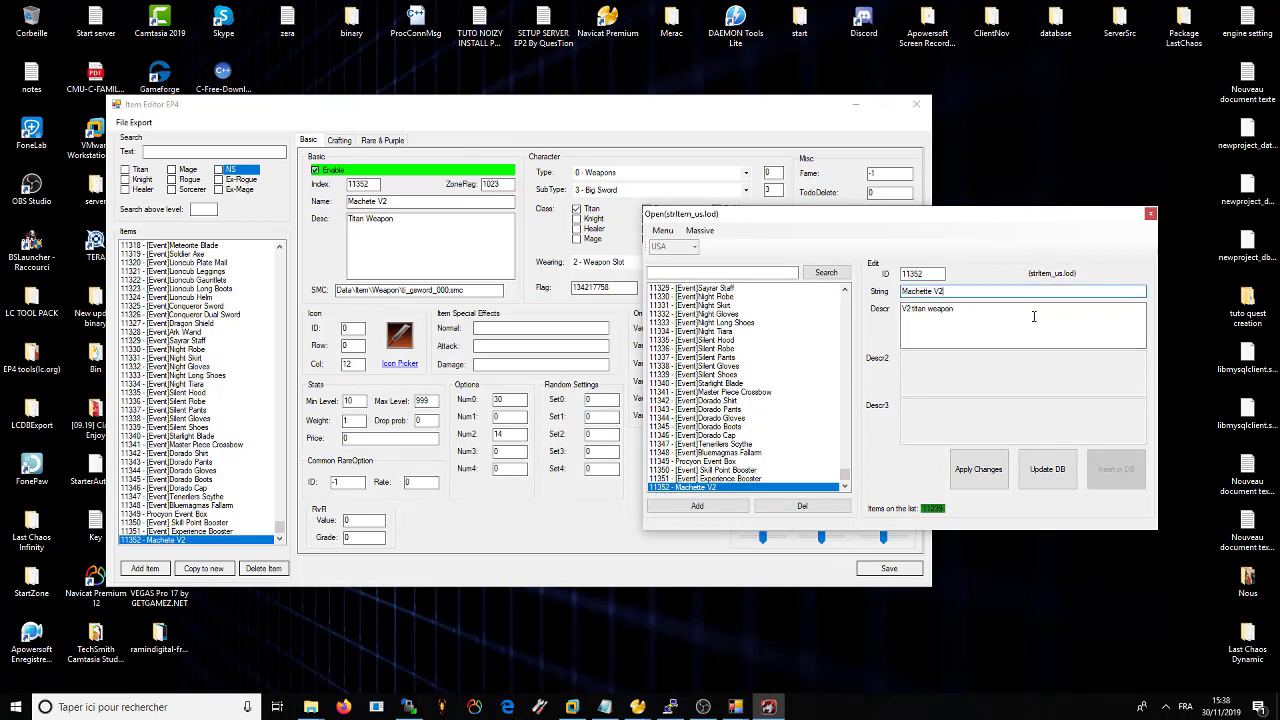
left_click_drag(977, 287, 725, 297)
type("M")
left_click(986, 325)
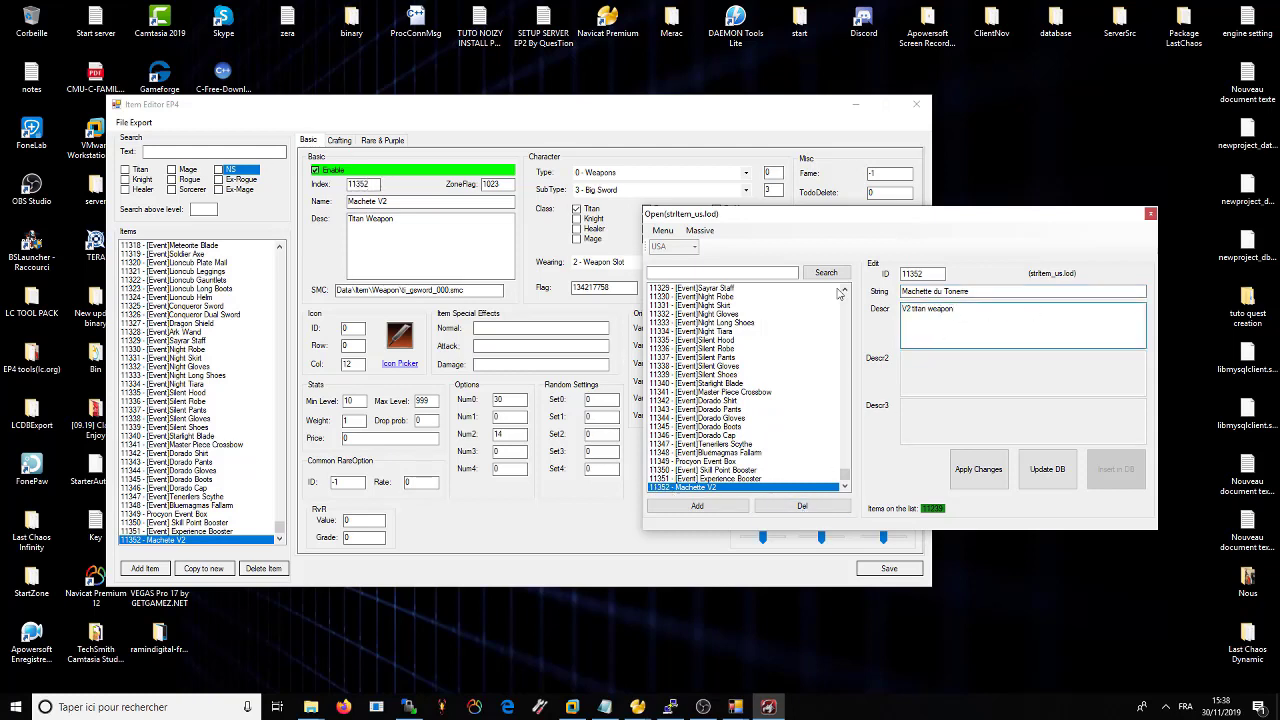
left_click(972, 291)
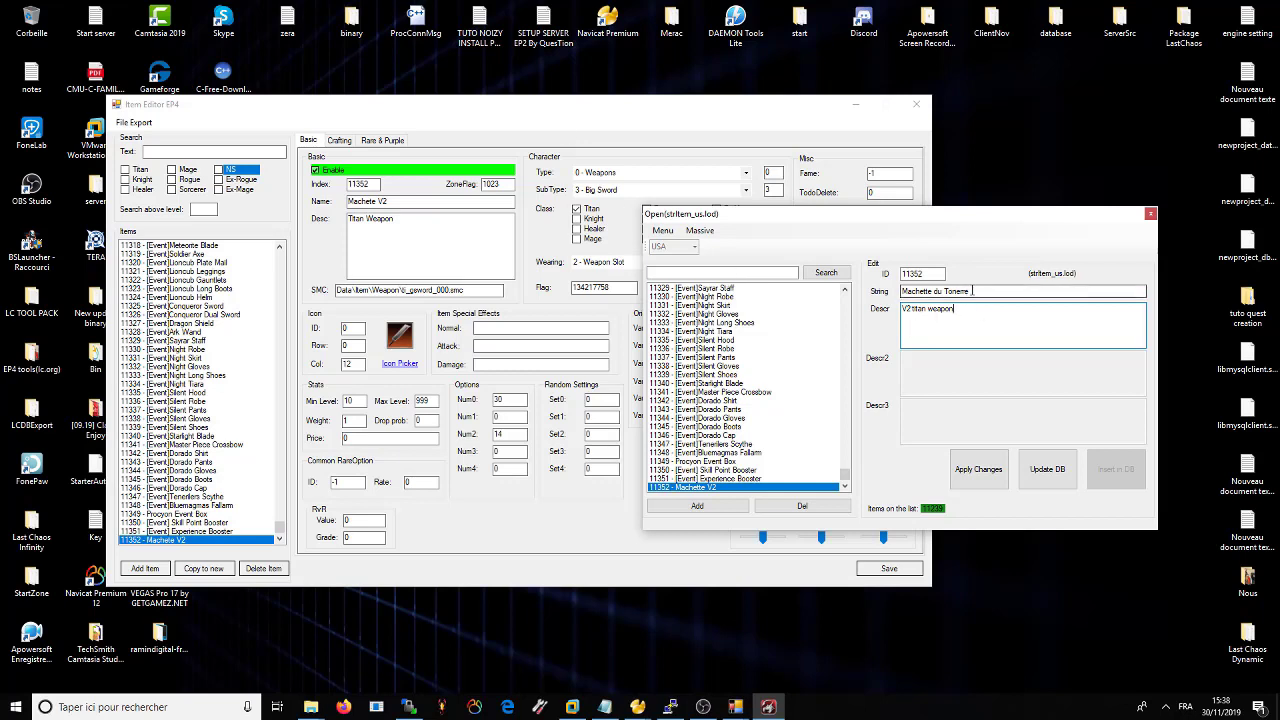
left_click(982, 291)
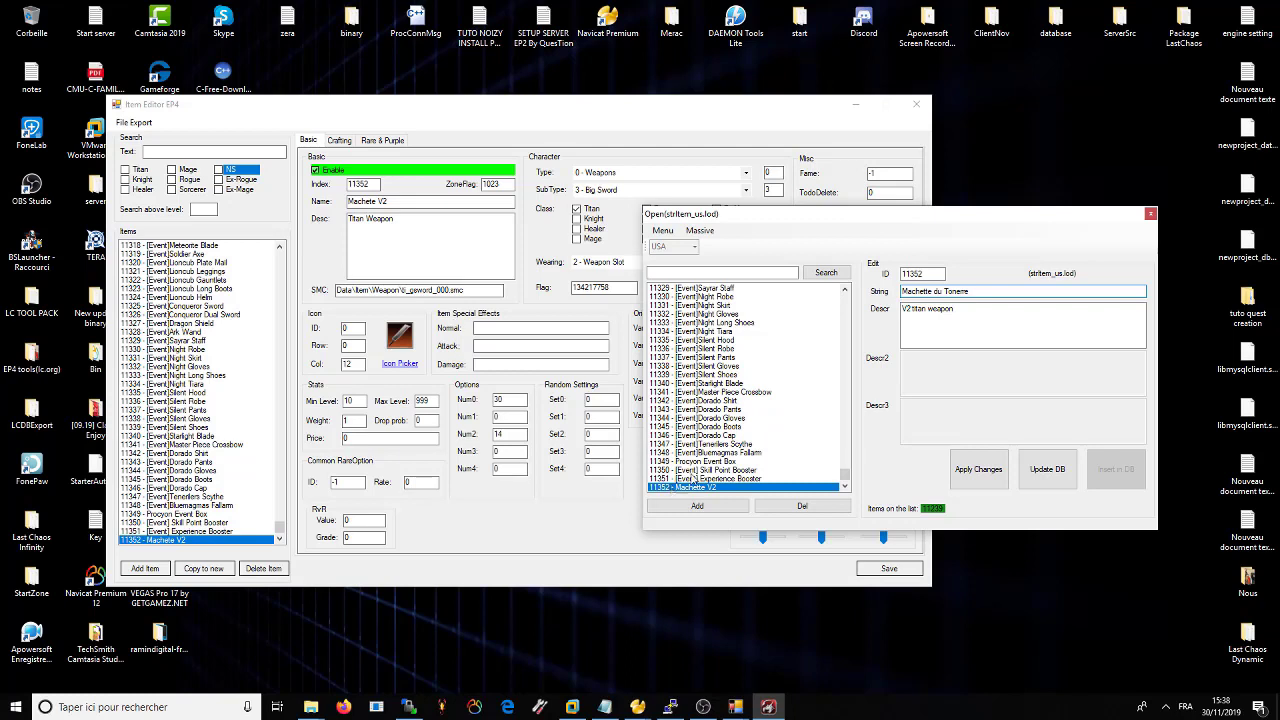
left_click(1006, 318)
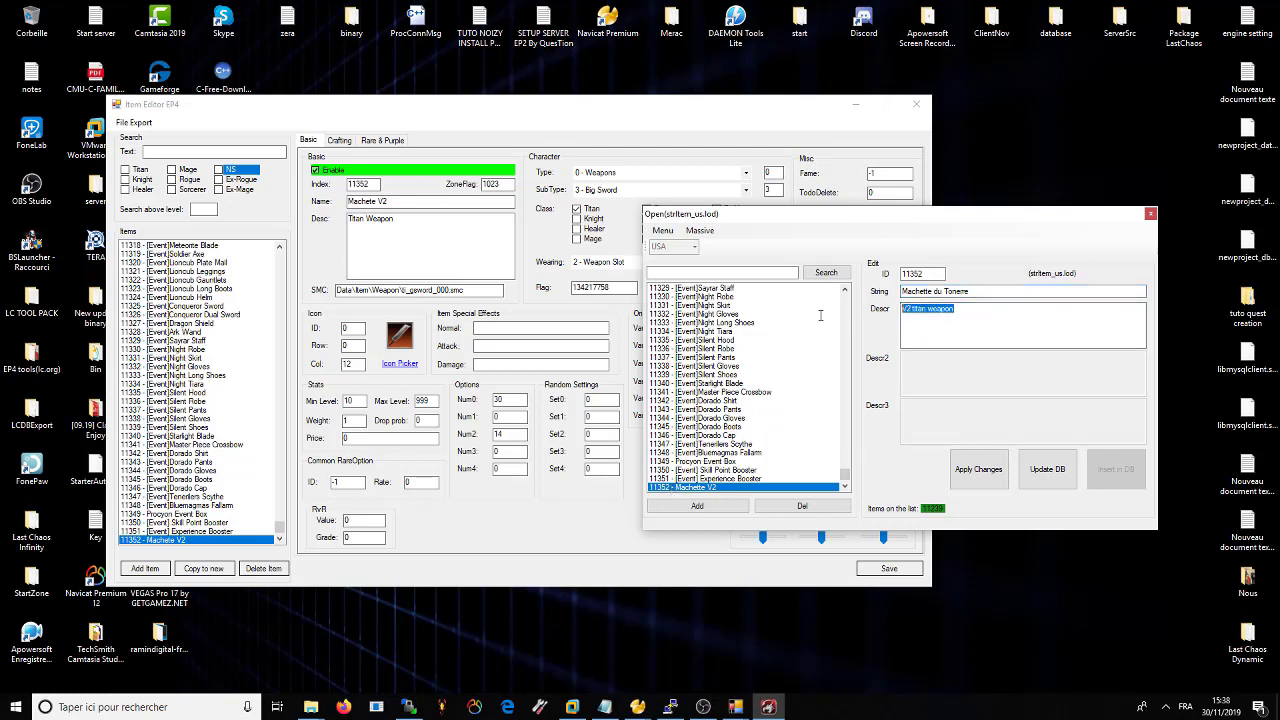
left_click(978, 308)
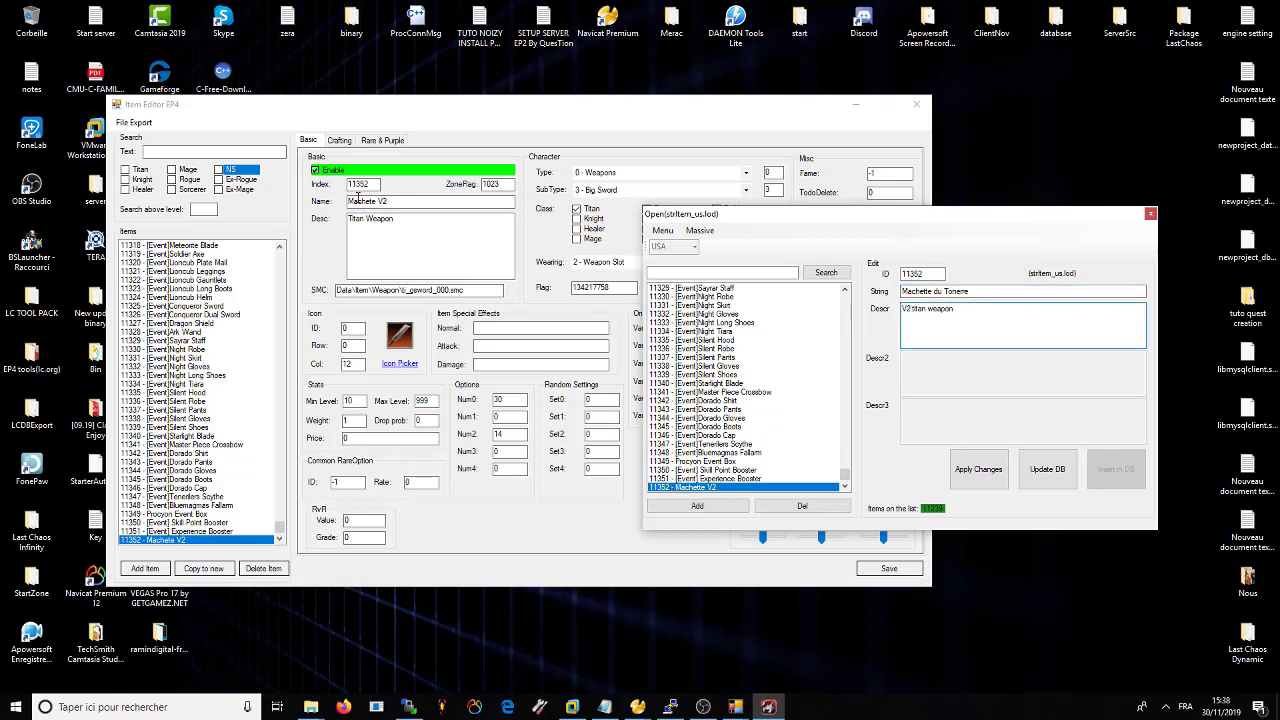
left_click(970, 470)
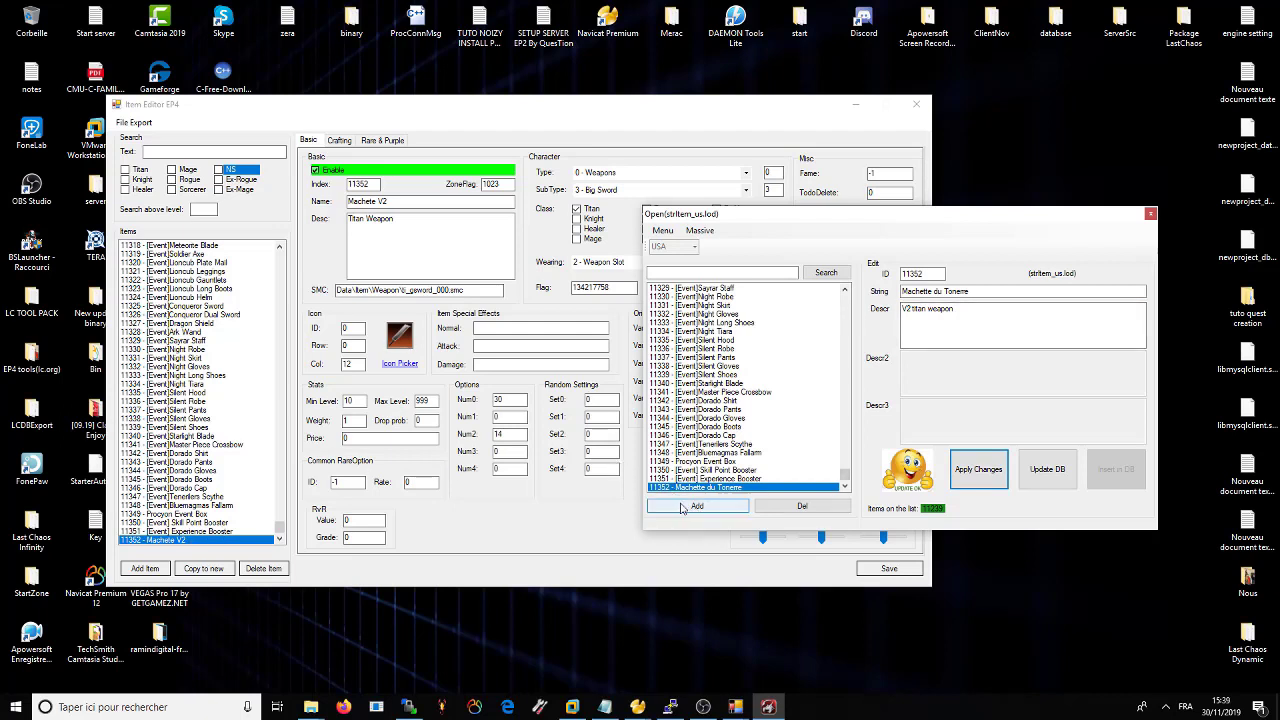
- Compare entry 11352 with the Item Editor's Machete V2, and save the edited strings as strItem_us in the client's String folder
left_click(372, 199)
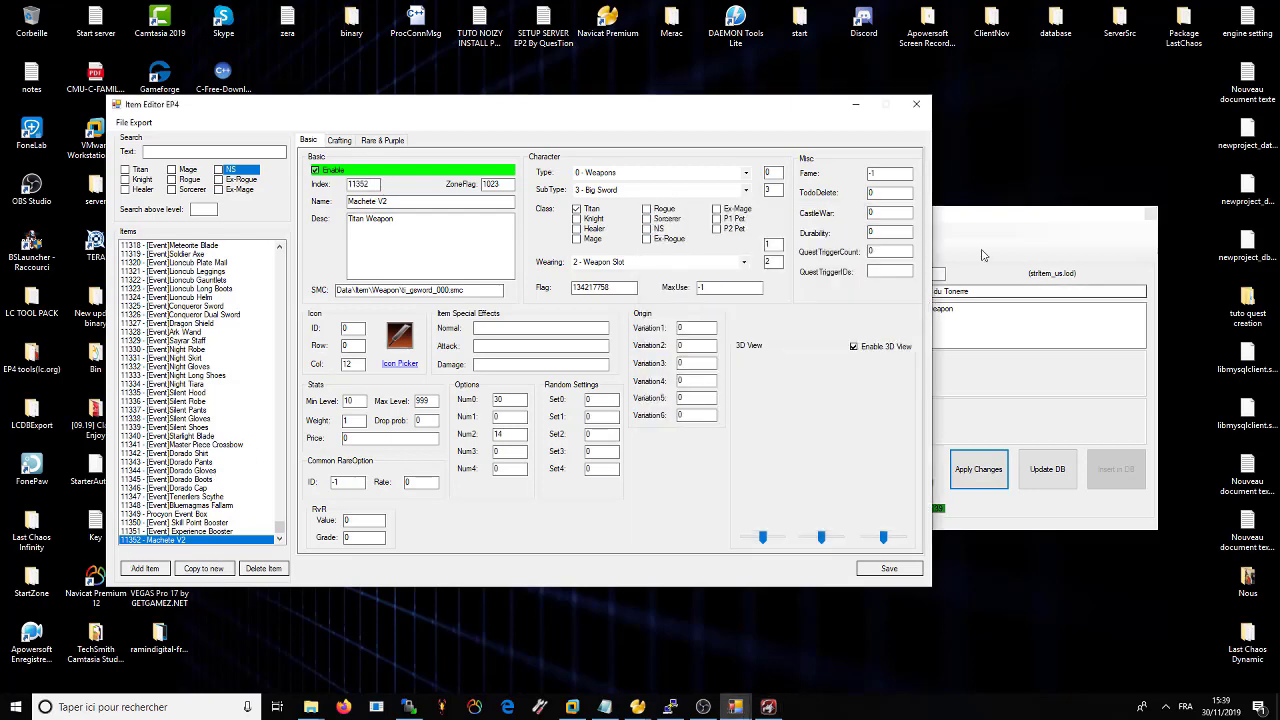
left_click(938, 273)
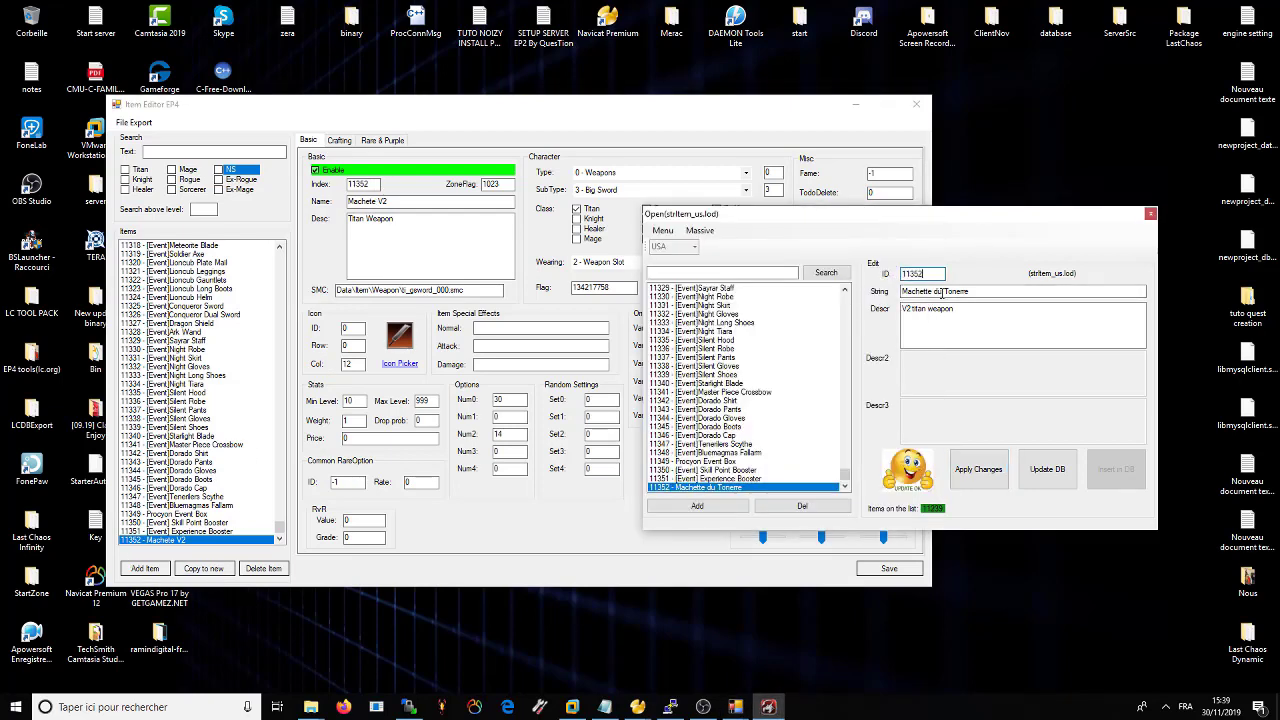
left_click_drag(970, 291, 921, 291)
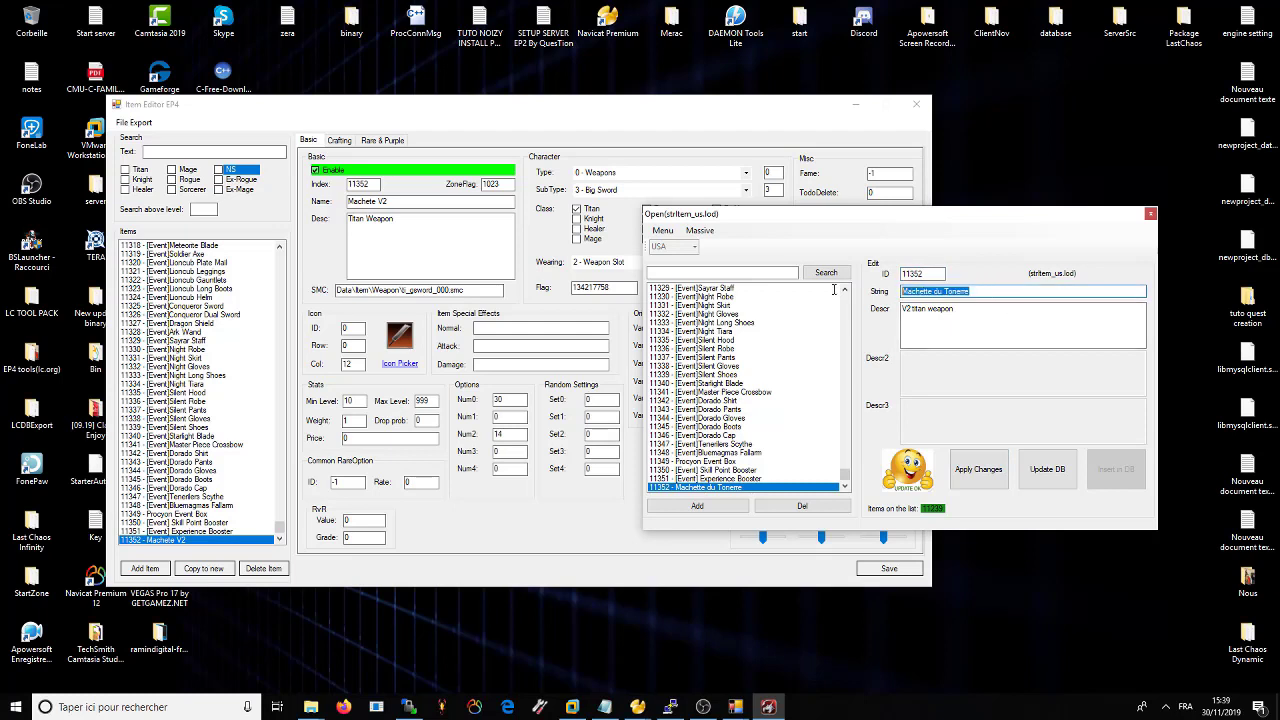
left_click(976, 321)
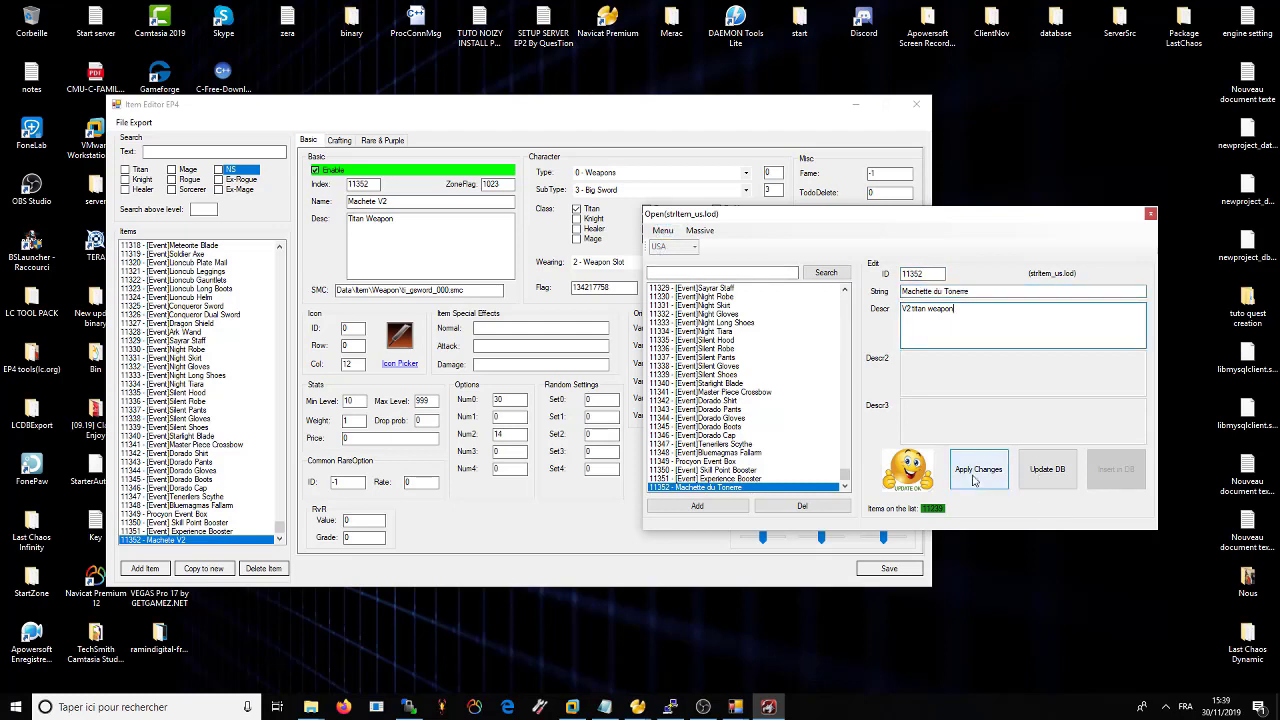
left_click(662, 230)
left_click(675, 266)
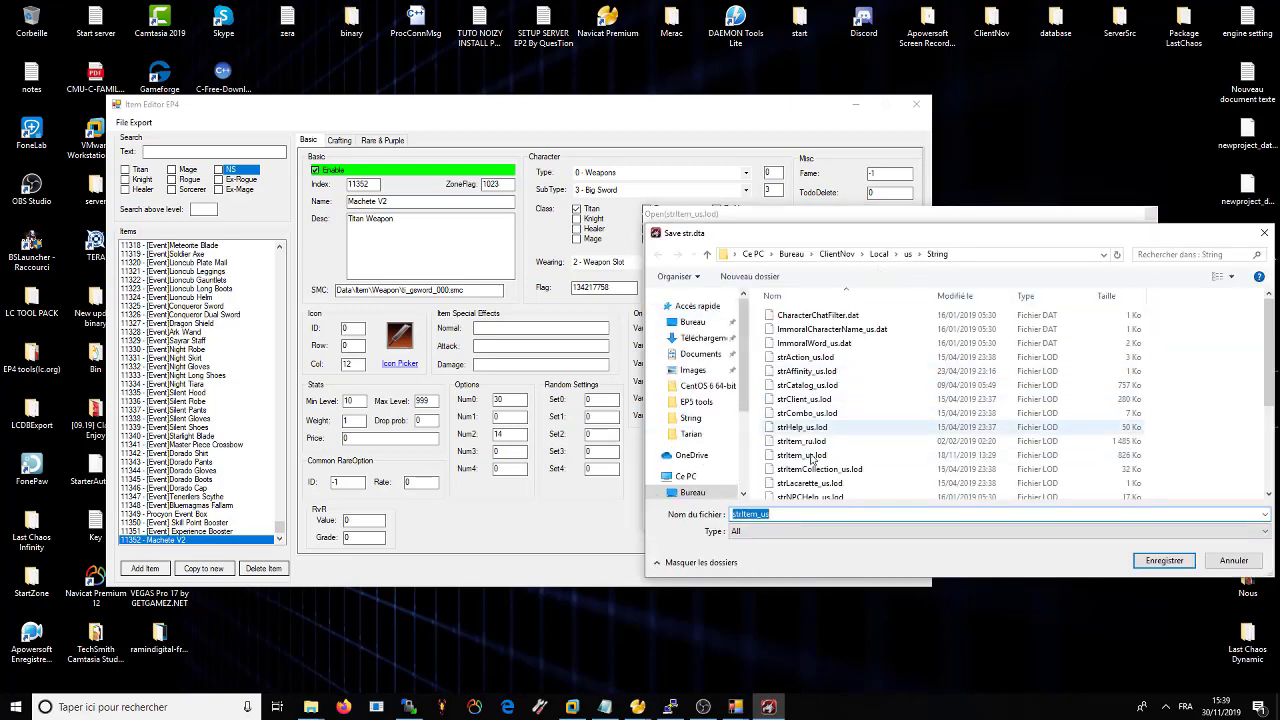
left_click(1164, 560)
left_click(668, 355)
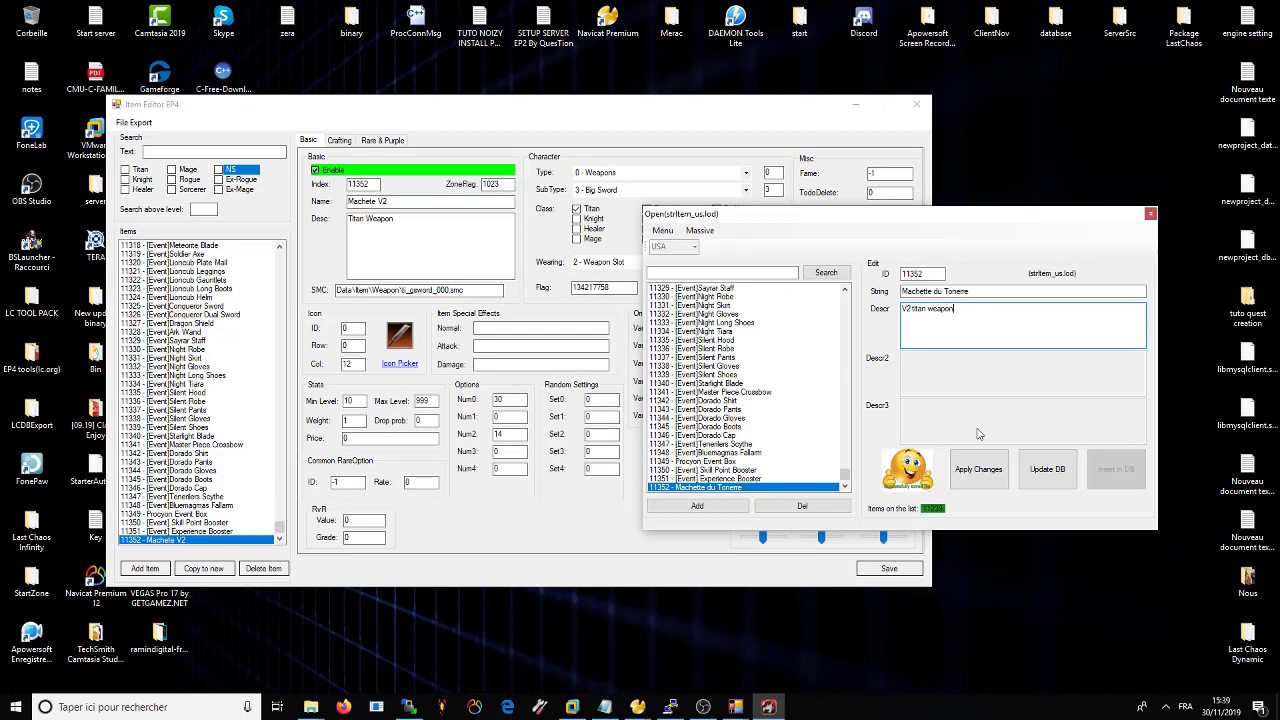
- Close the StringEditor, review the SMC path of Machete V2 in the Item Editor, and minimize that editor
left_click(1150, 215)
left_click(858, 105)
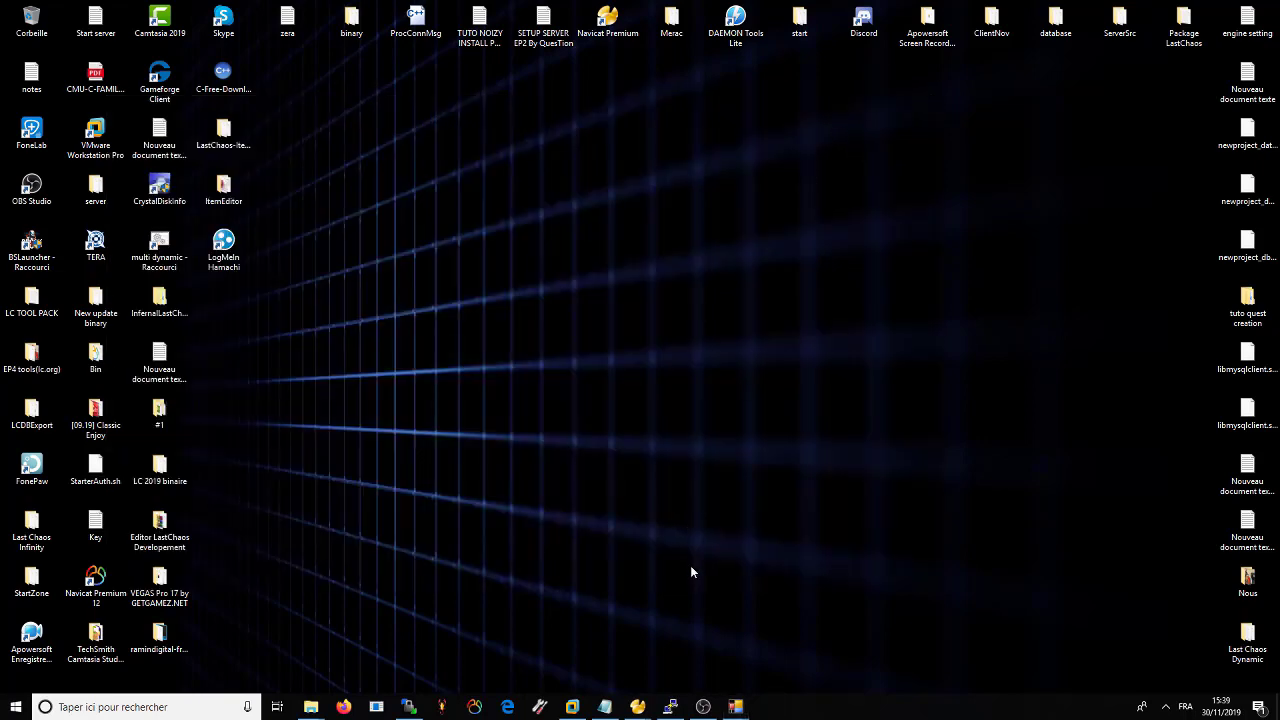
mouse_move(738, 707)
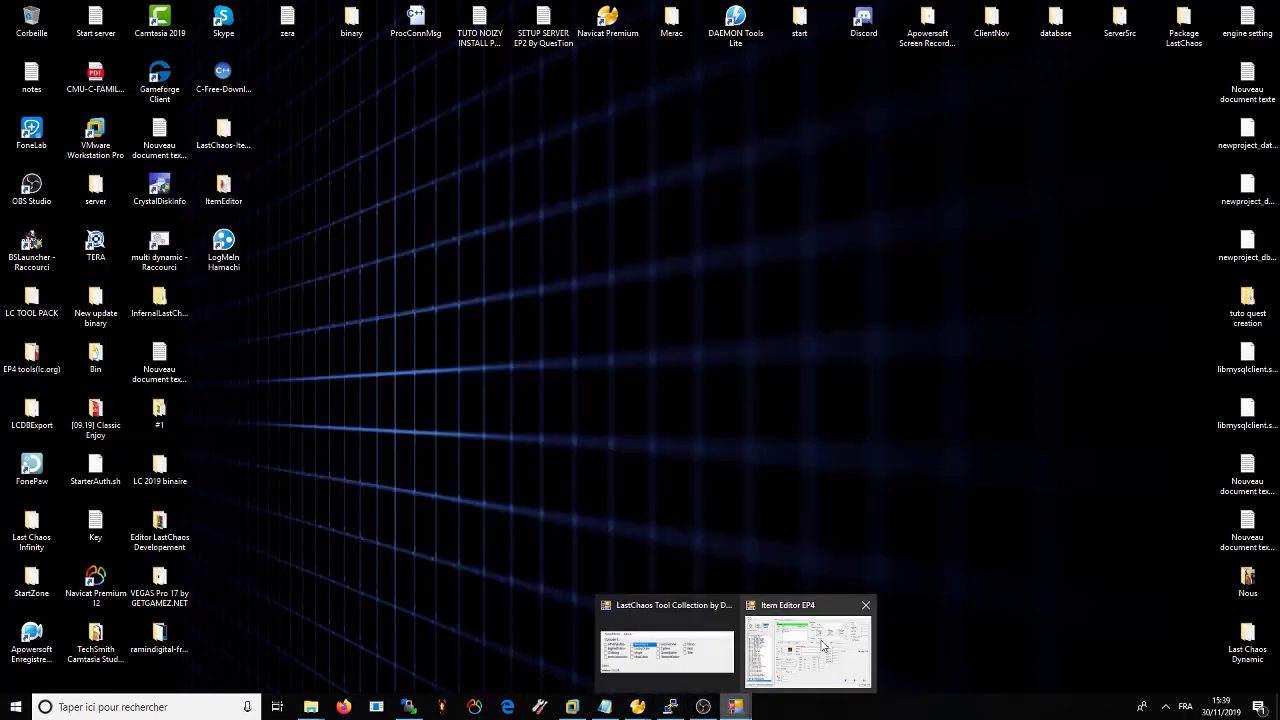
left_click(776, 616)
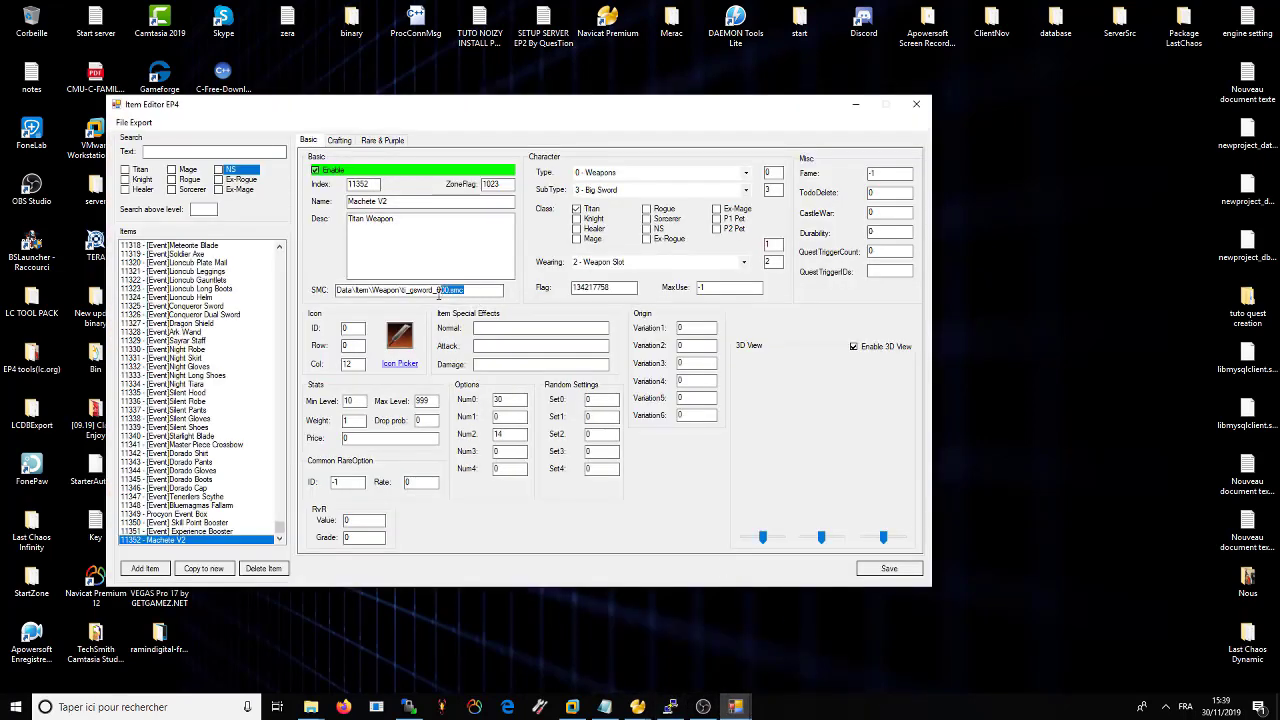
left_click(855, 105)
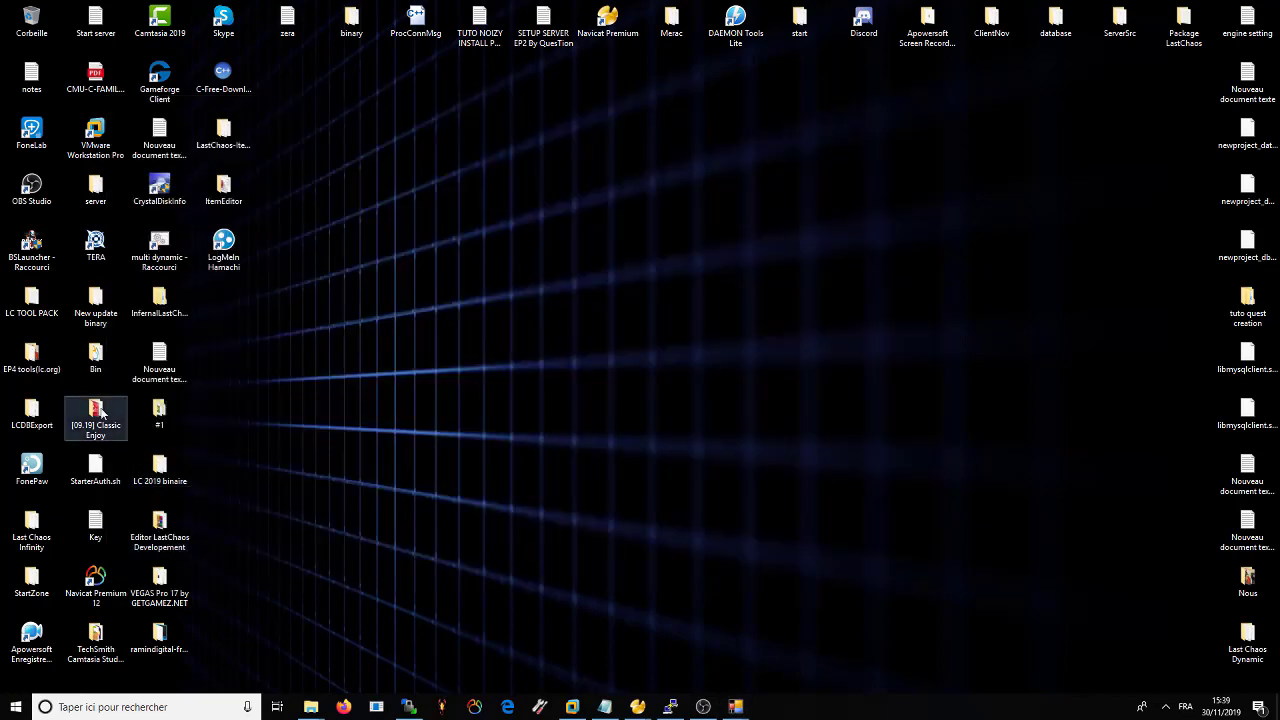
- Look through the Editor LastChaos Developement folder, including Alte-Ep4 tools, and the LCDBExport folder for an SMC editor
double_click(159, 528)
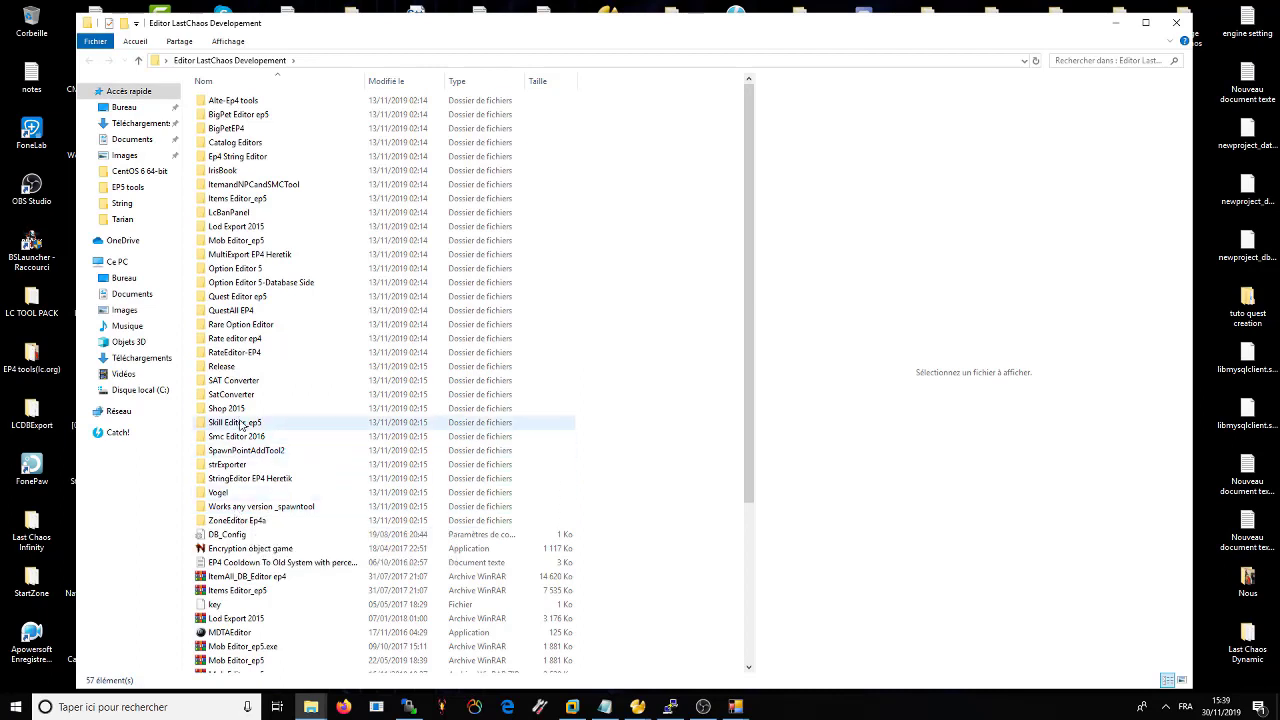
double_click(240, 102)
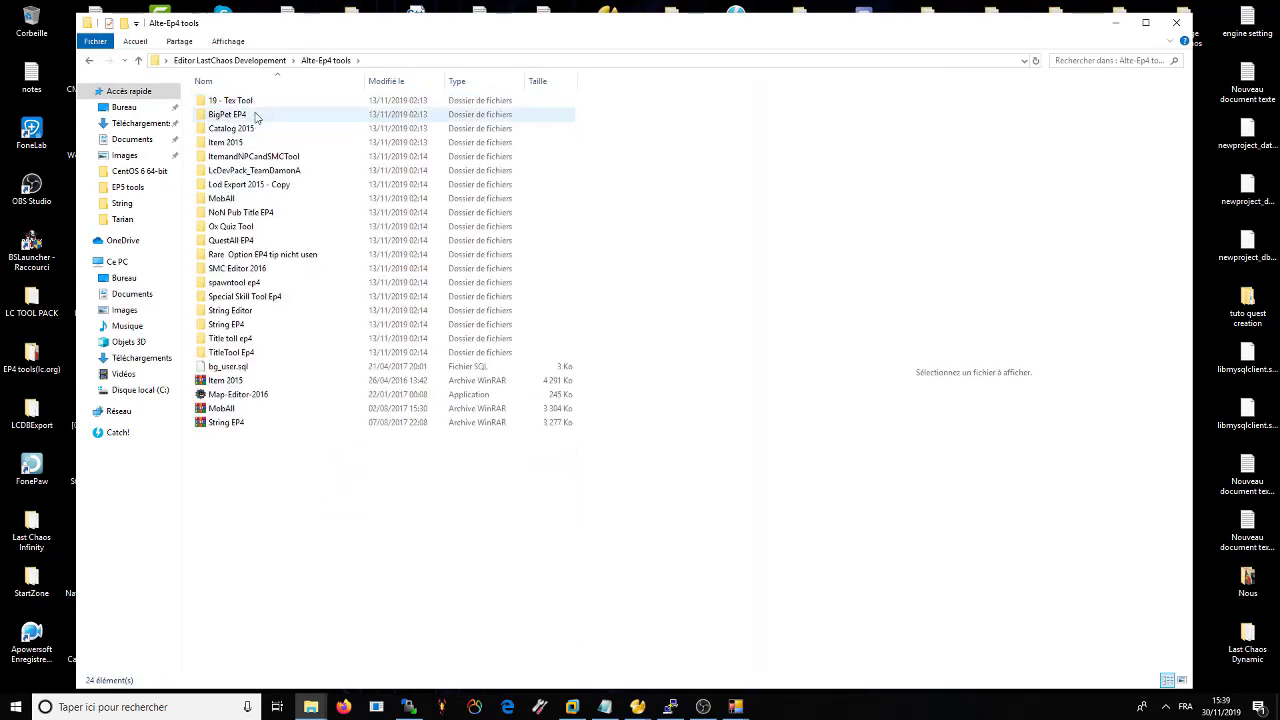
left_click(245, 274)
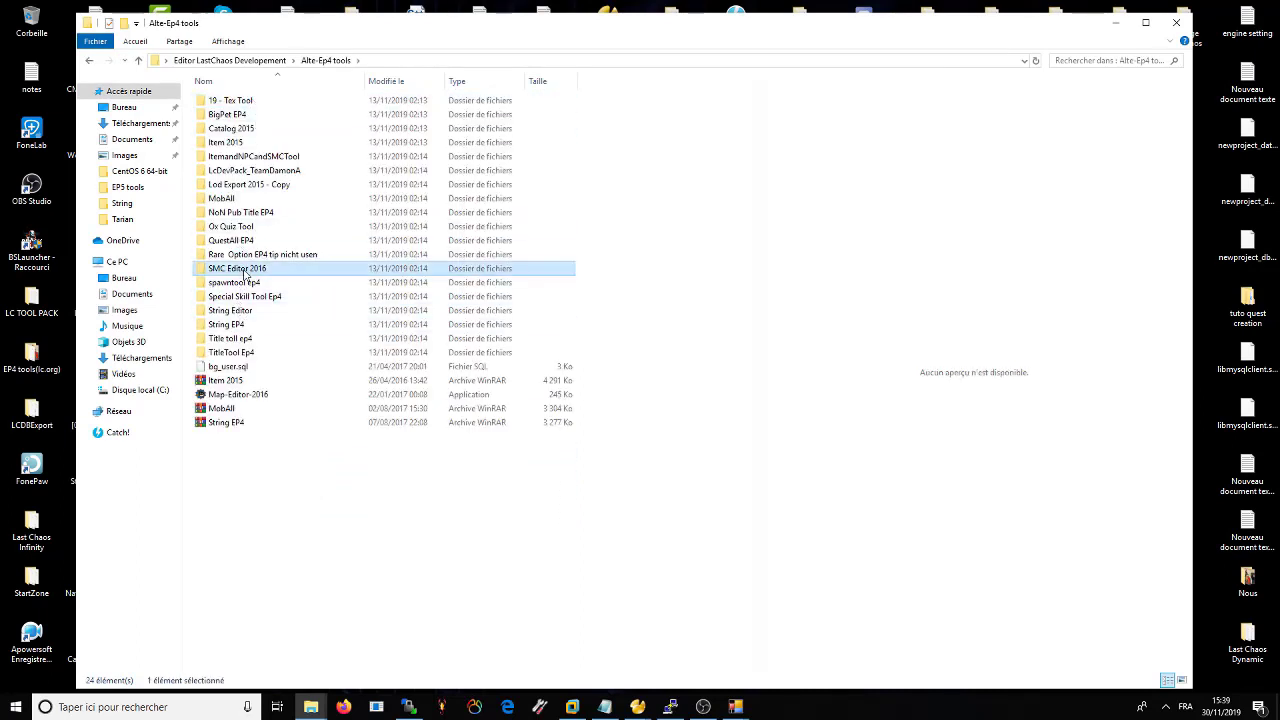
double_click(245, 274)
left_click(330, 60)
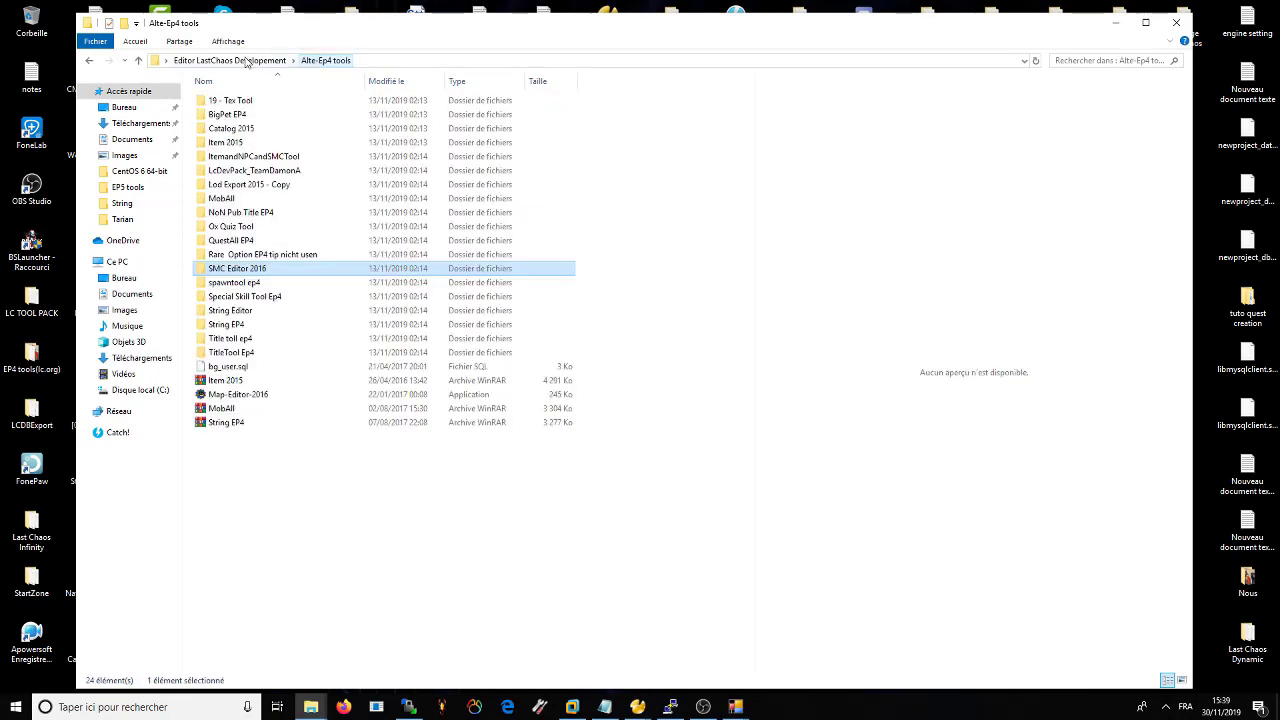
left_click(190, 123)
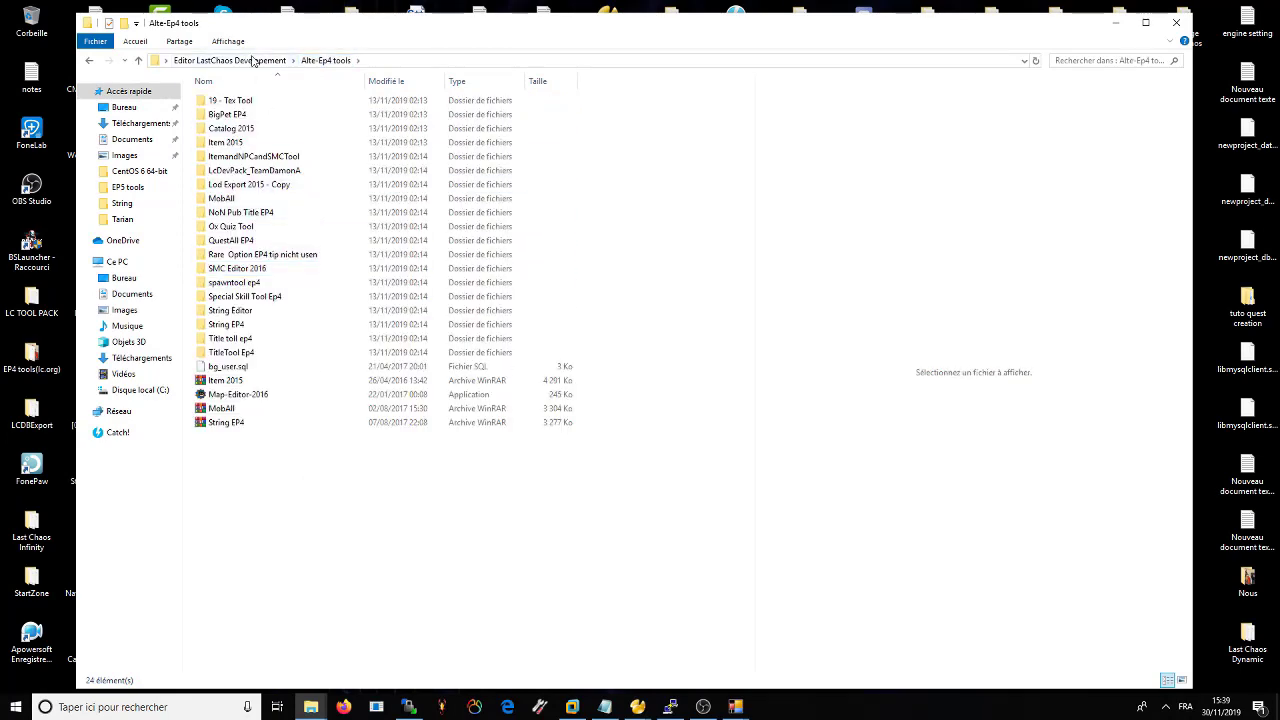
left_click(254, 60)
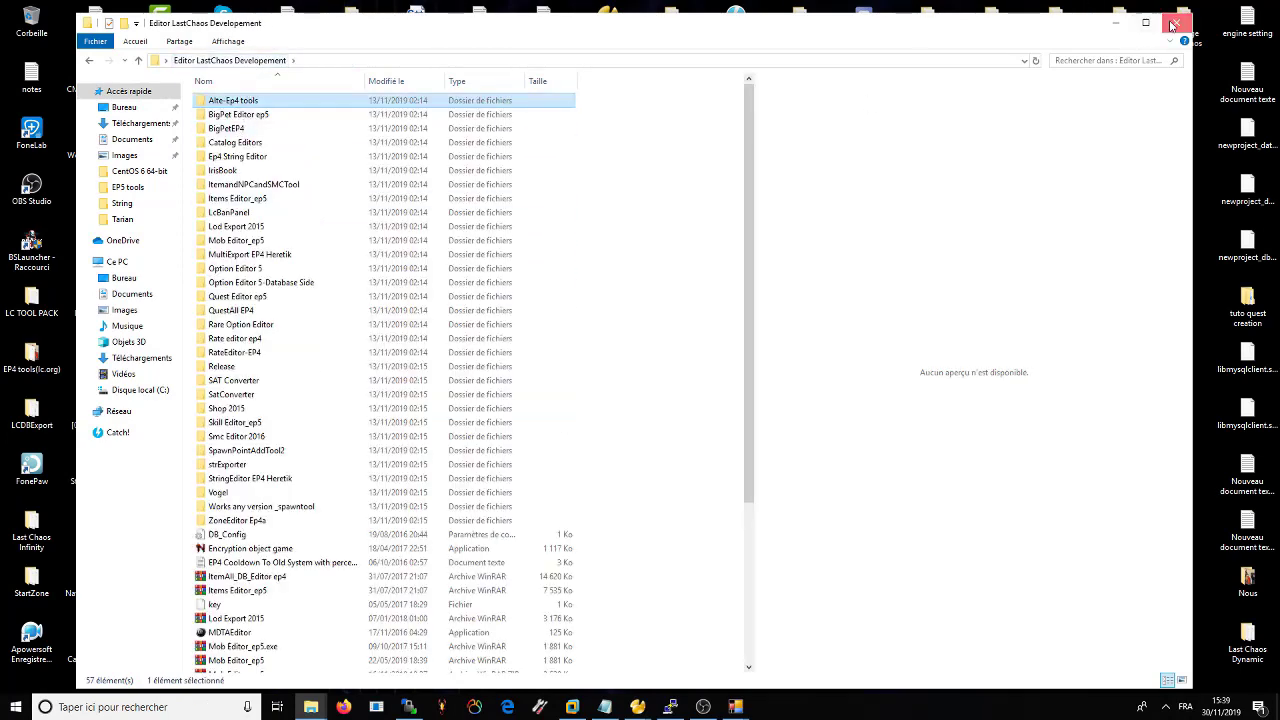
left_click(1172, 25)
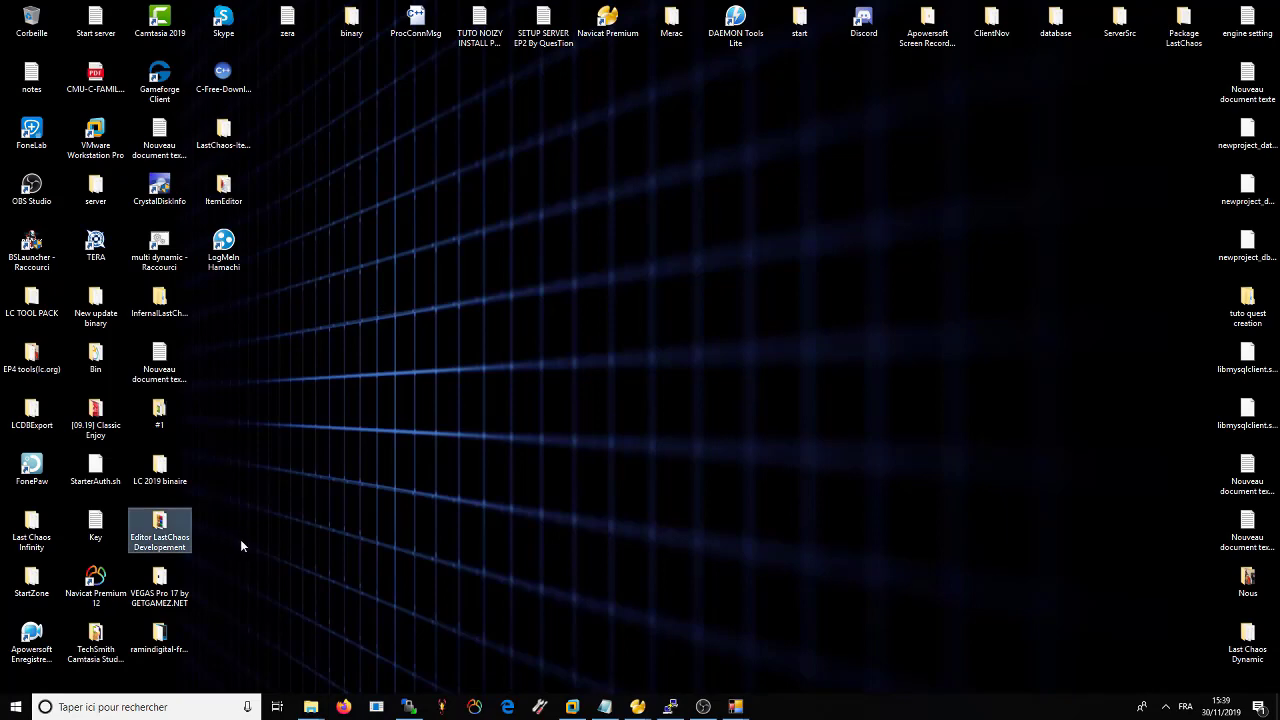
double_click(57, 413)
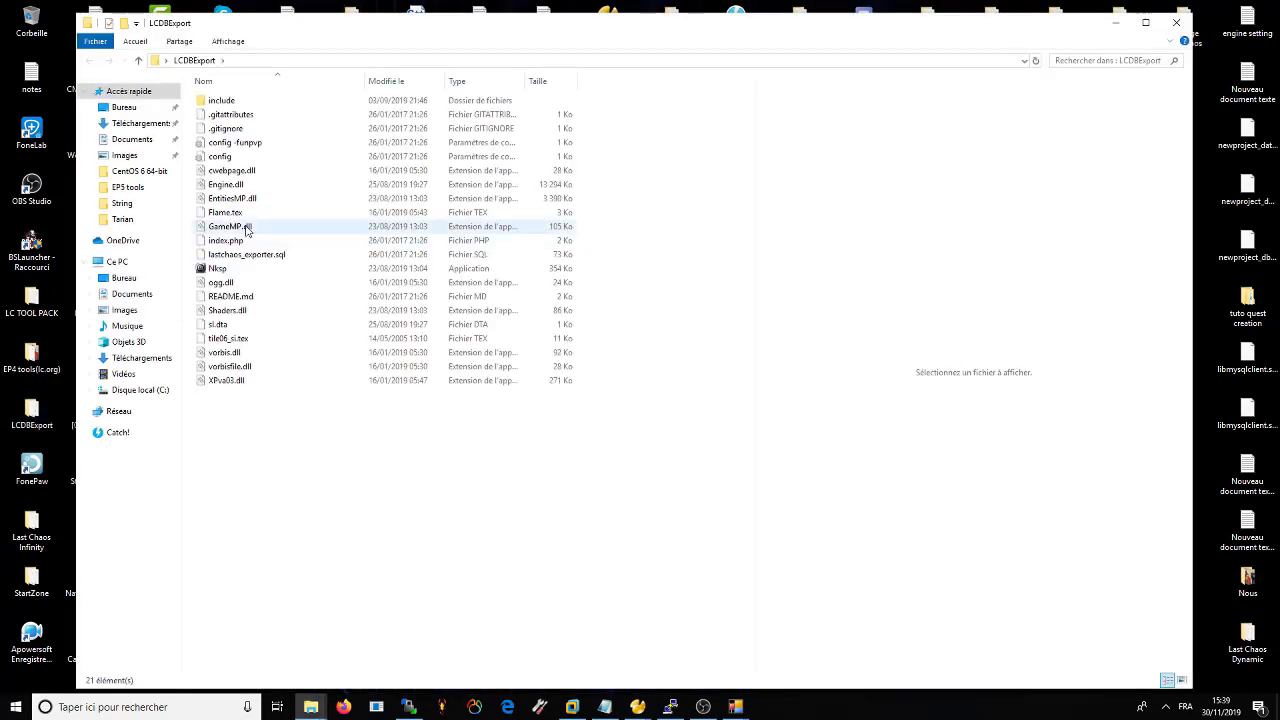
left_click(1175, 25)
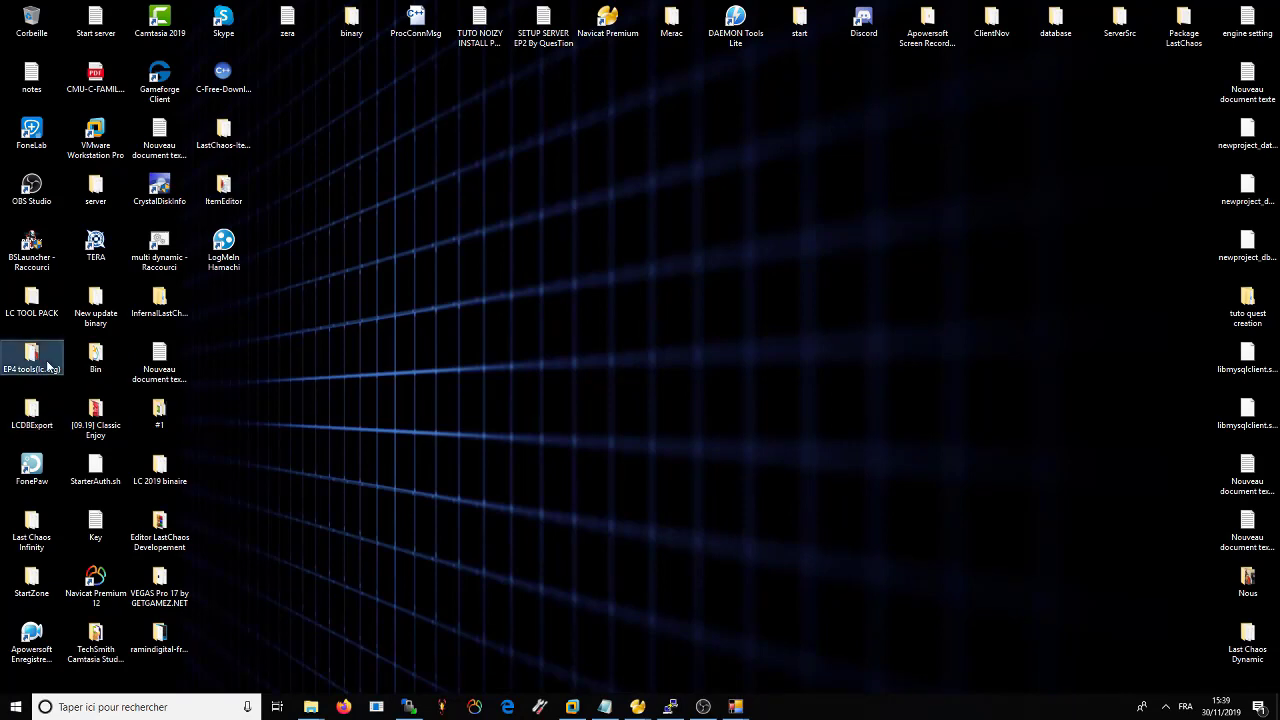
- Launch SmcEditor2016 from the Smc Editor 2016 folder of EP4 tools(lc.org) and minimize the folder window
double_click(47, 366)
scroll(360, 430, "down", 3)
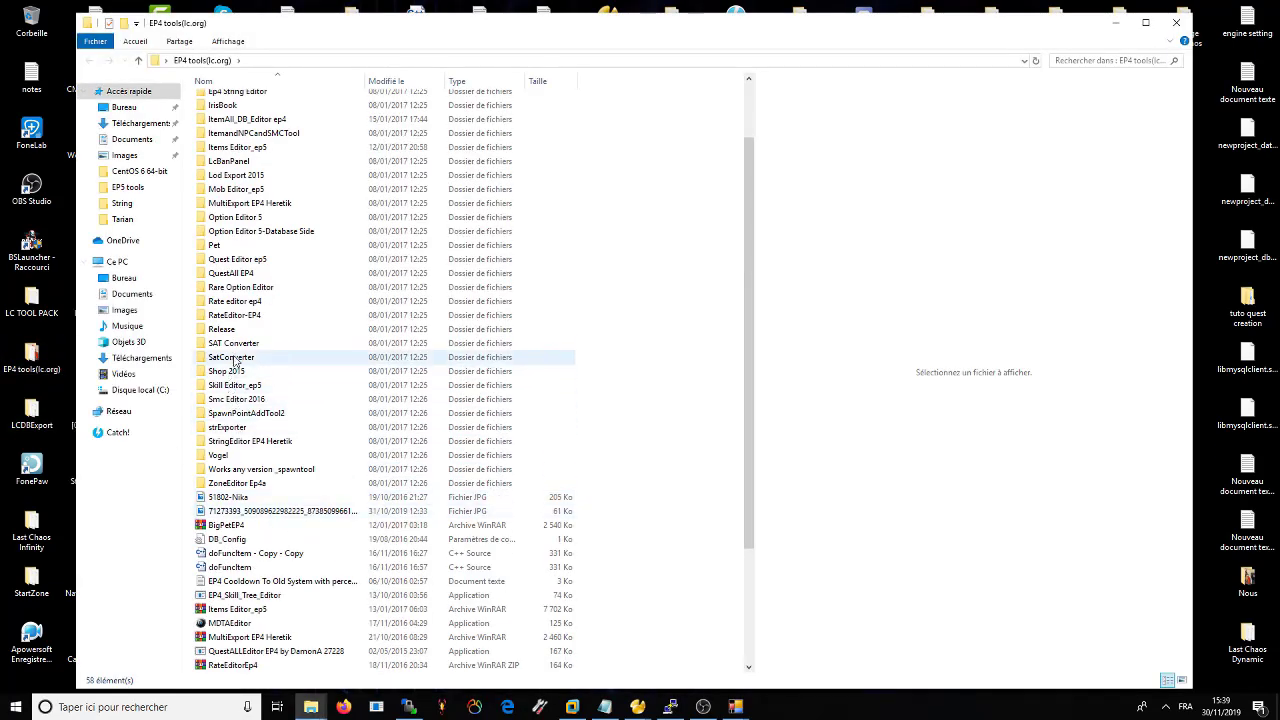
double_click(235, 399)
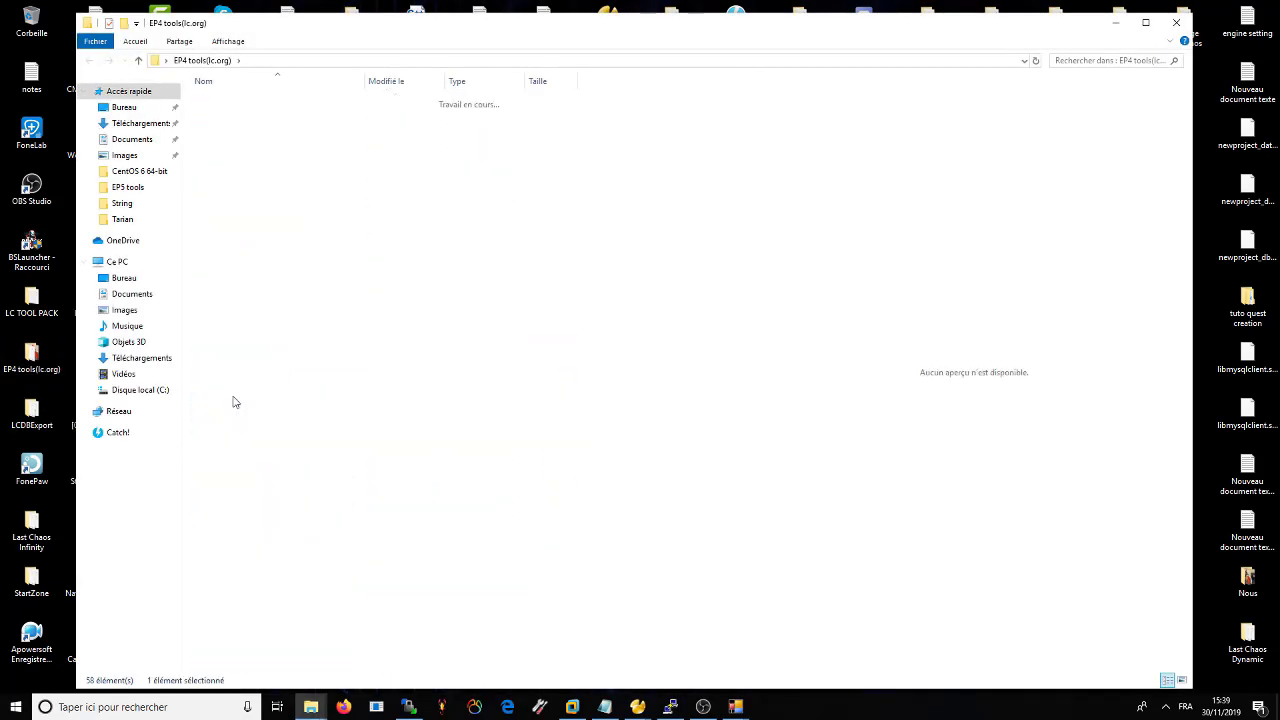
left_click(202, 60)
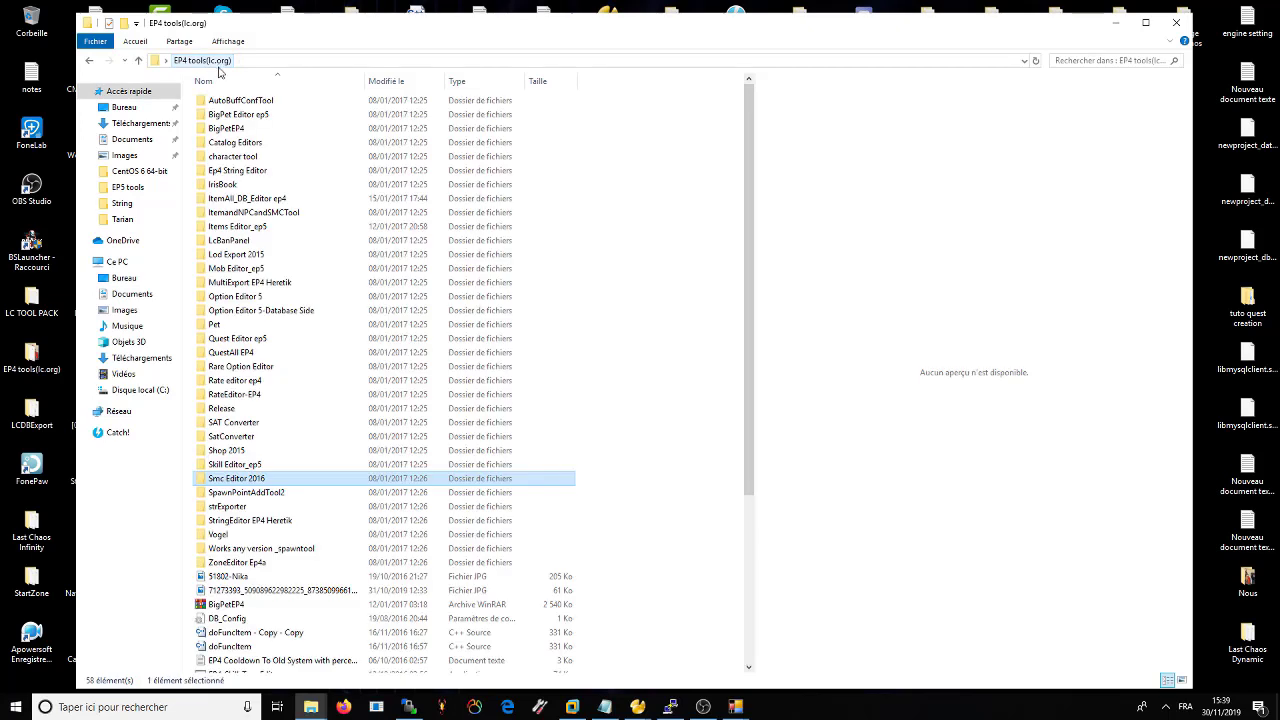
double_click(240, 478)
double_click(232, 115)
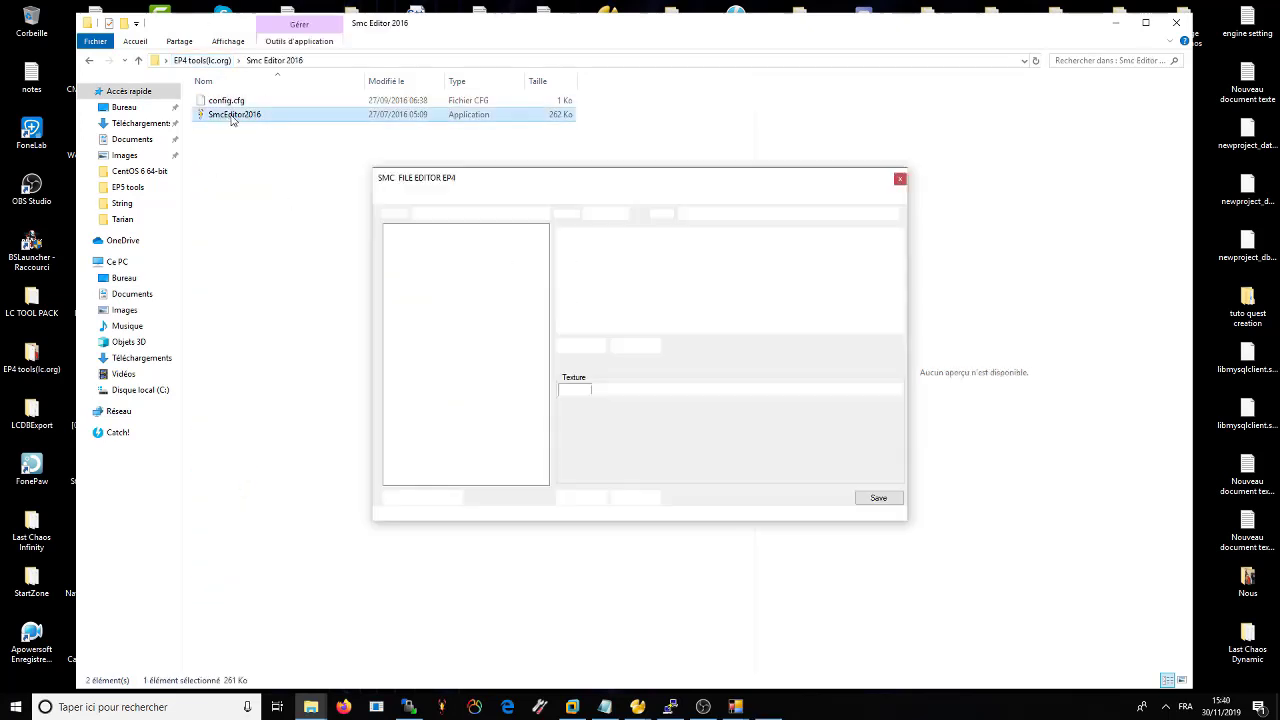
left_click(1115, 22)
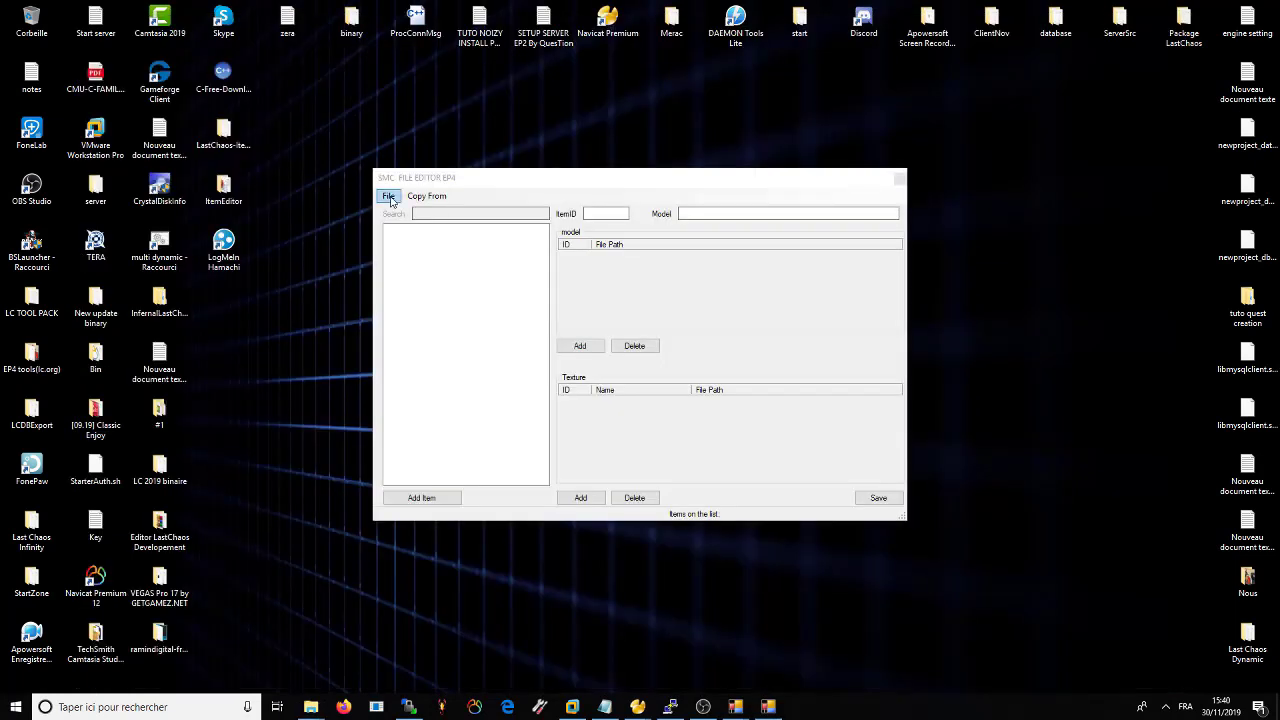
- Try to open the SMC data in SmcEditor2016, dismiss the message, and close the editor
left_click(391, 200)
left_click(405, 212)
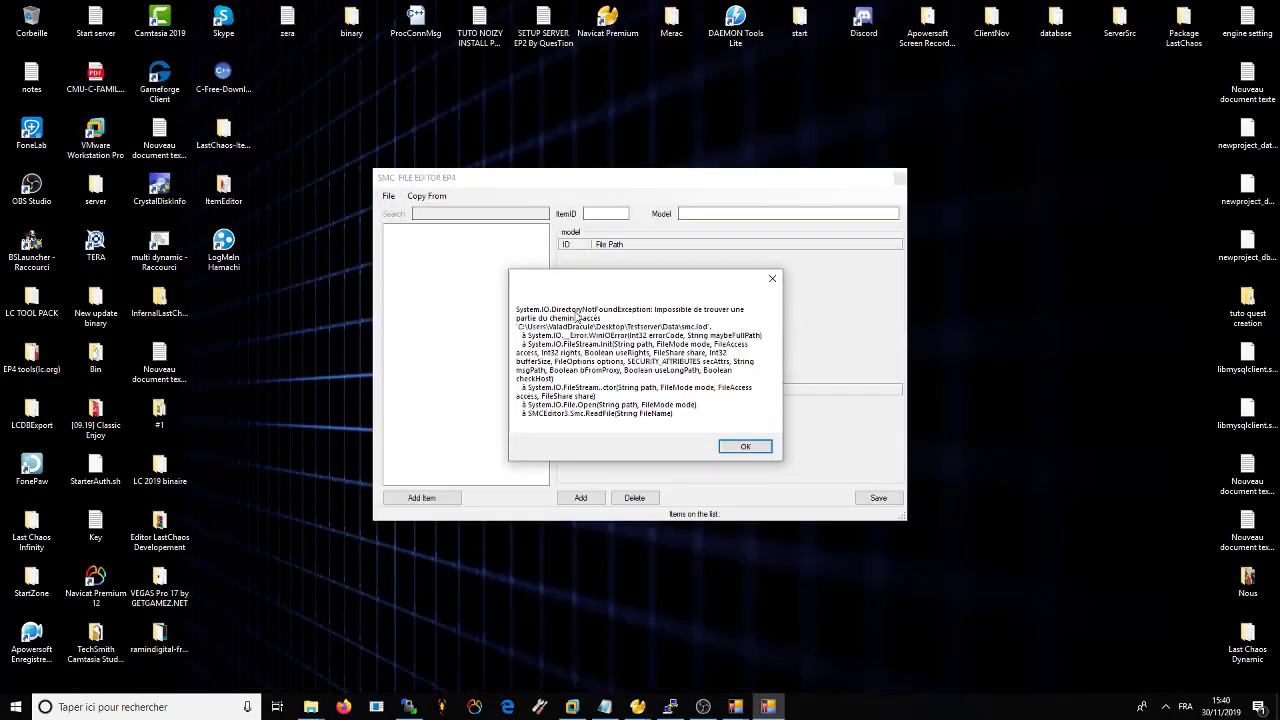
left_click(745, 446)
left_click(676, 388)
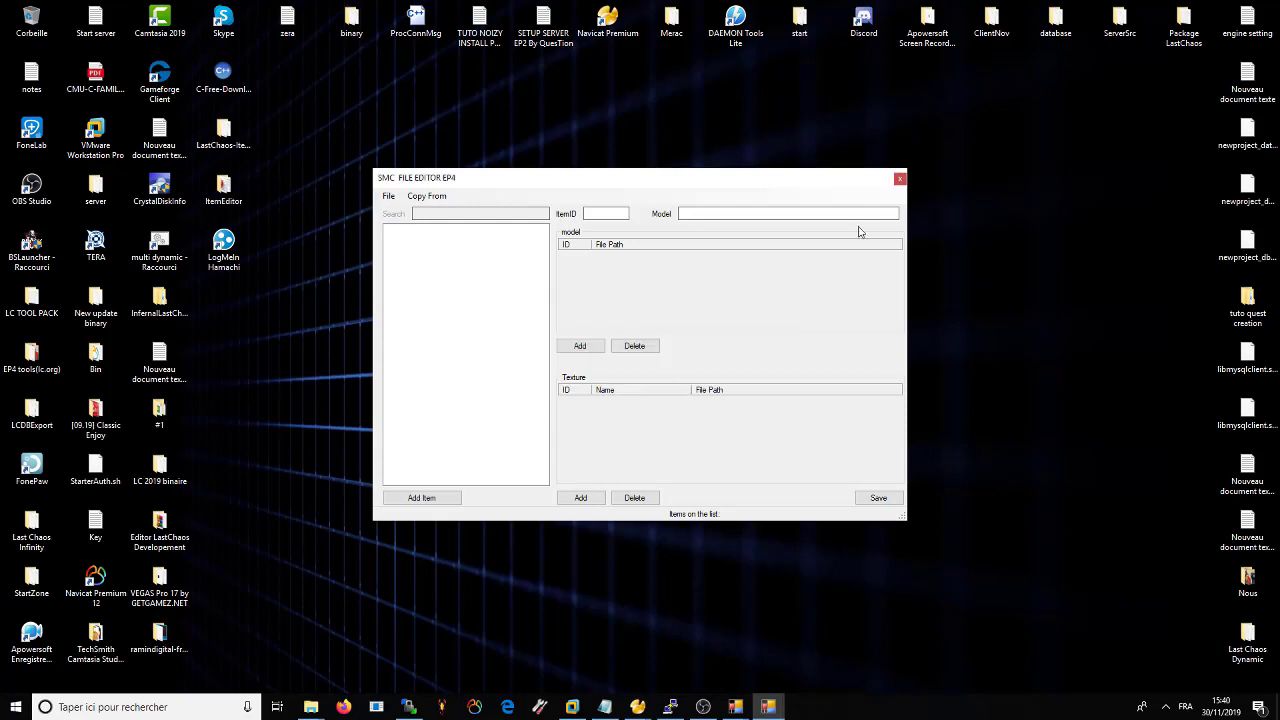
left_click(900, 178)
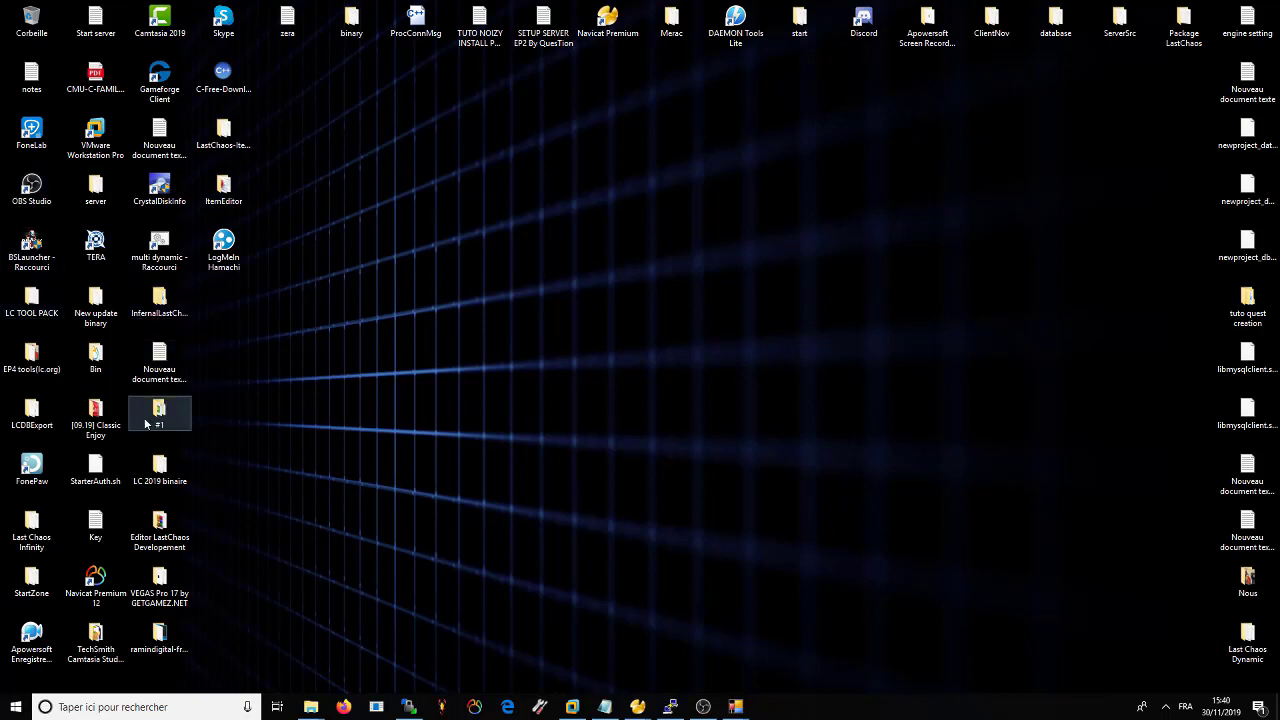
- Launch SMC Editor 4.0 from the SMC Editor folder of LC TOOL PACK, close the folder window, and centre the editor
double_click(32, 313)
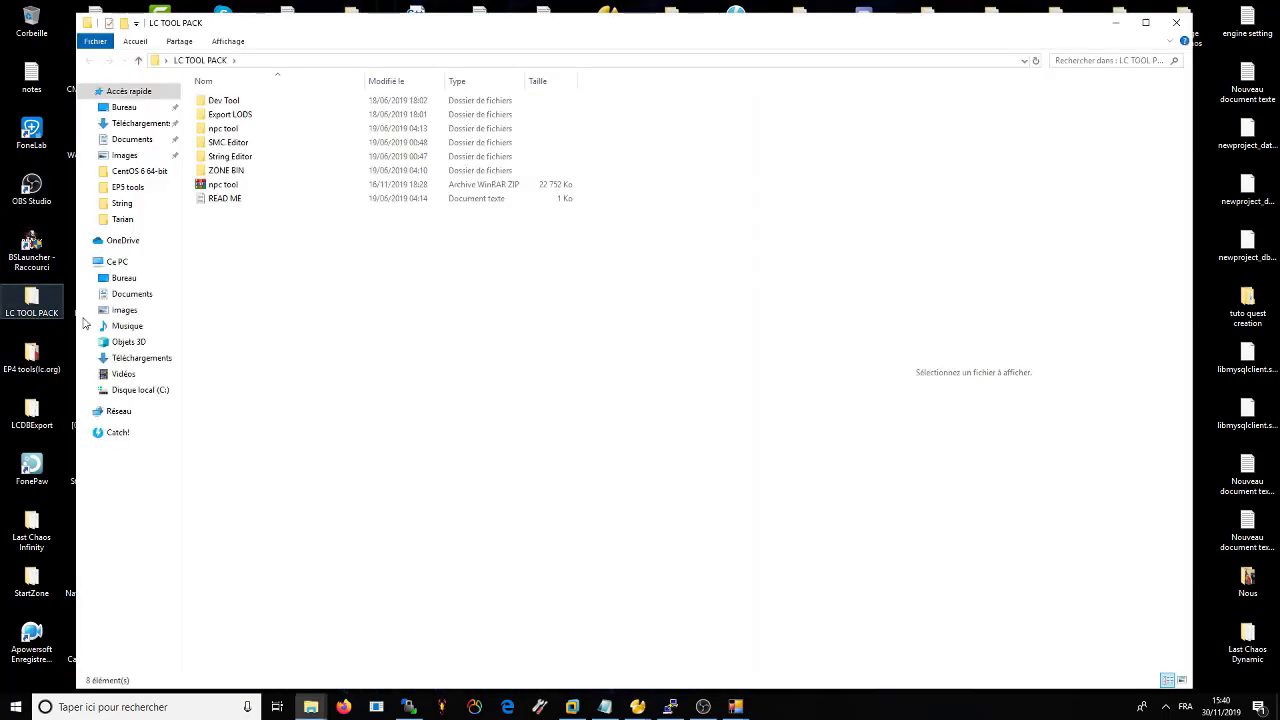
double_click(226, 140)
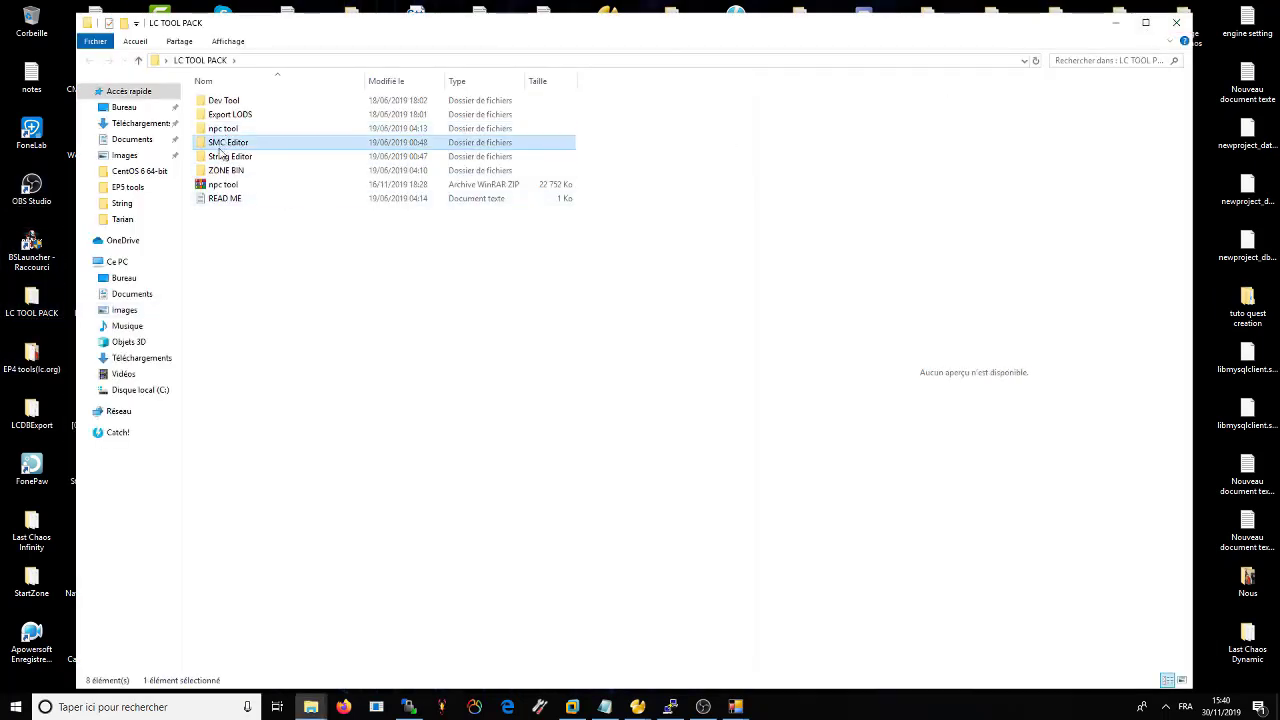
double_click(209, 103)
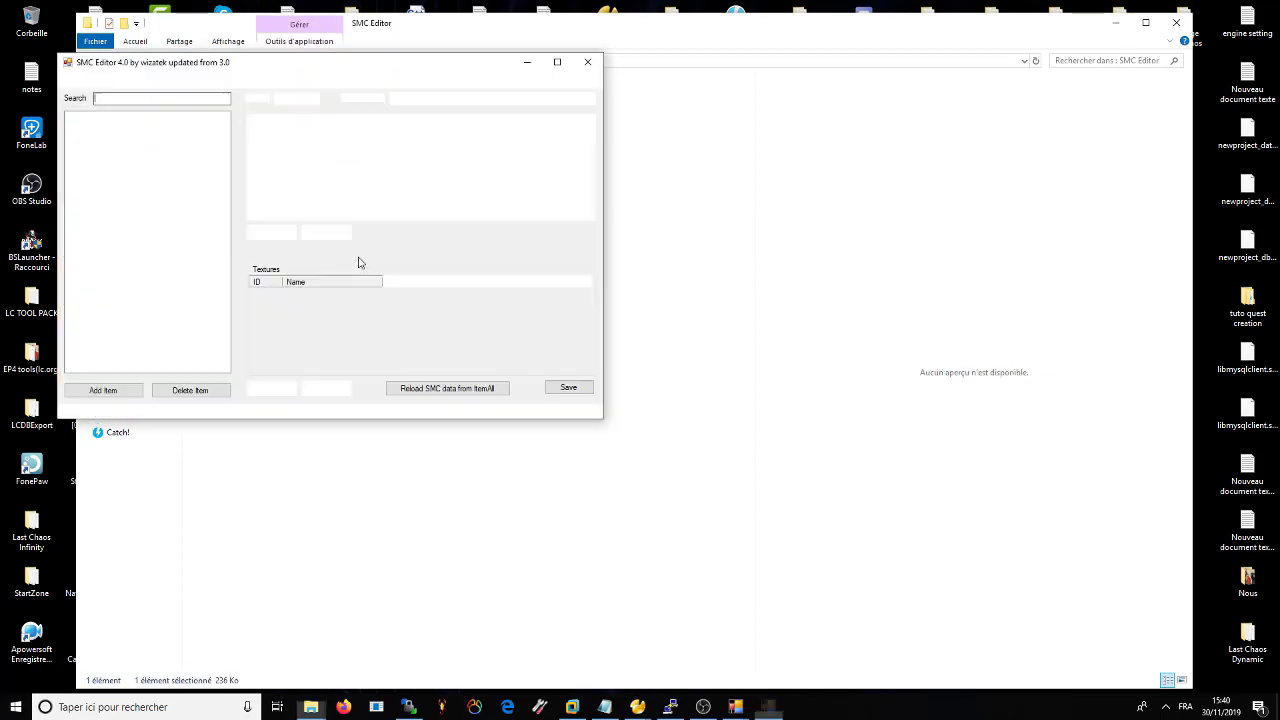
left_click(1176, 20)
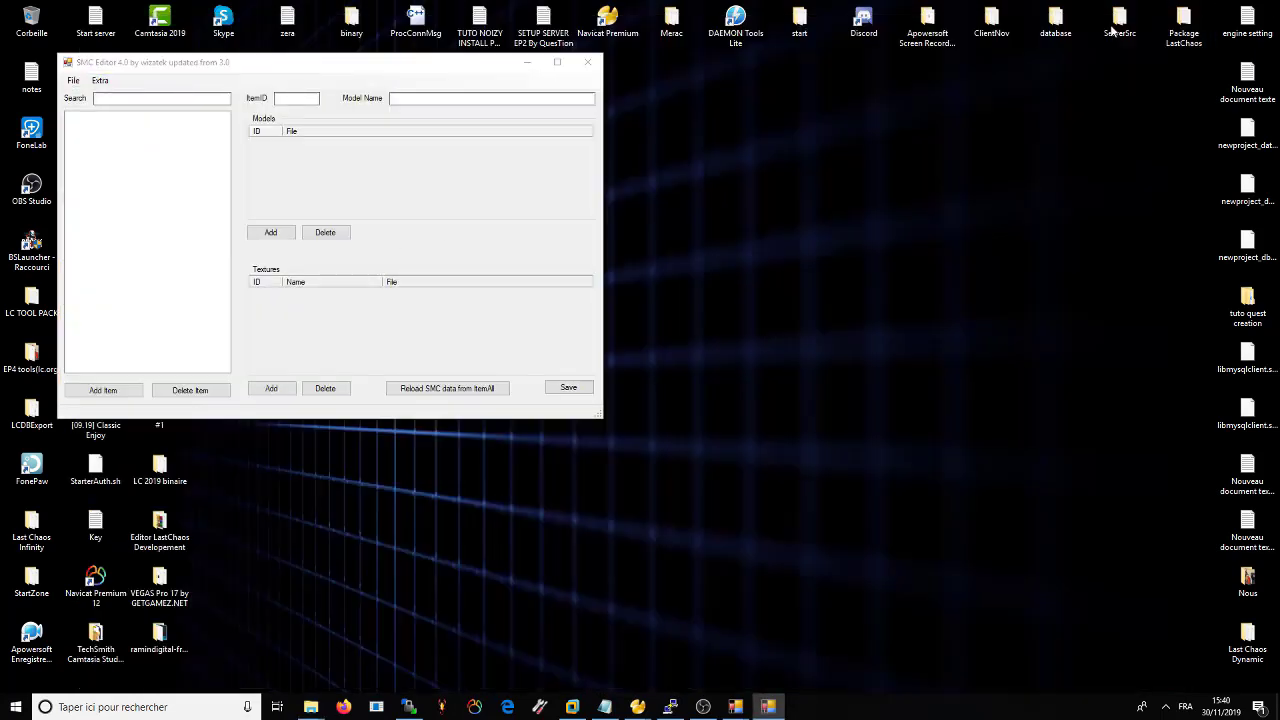
left_click_drag(240, 68, 653, 155)
- Open smc.lod from the ClientNov Data folder in the SMC Editor
left_click(495, 170)
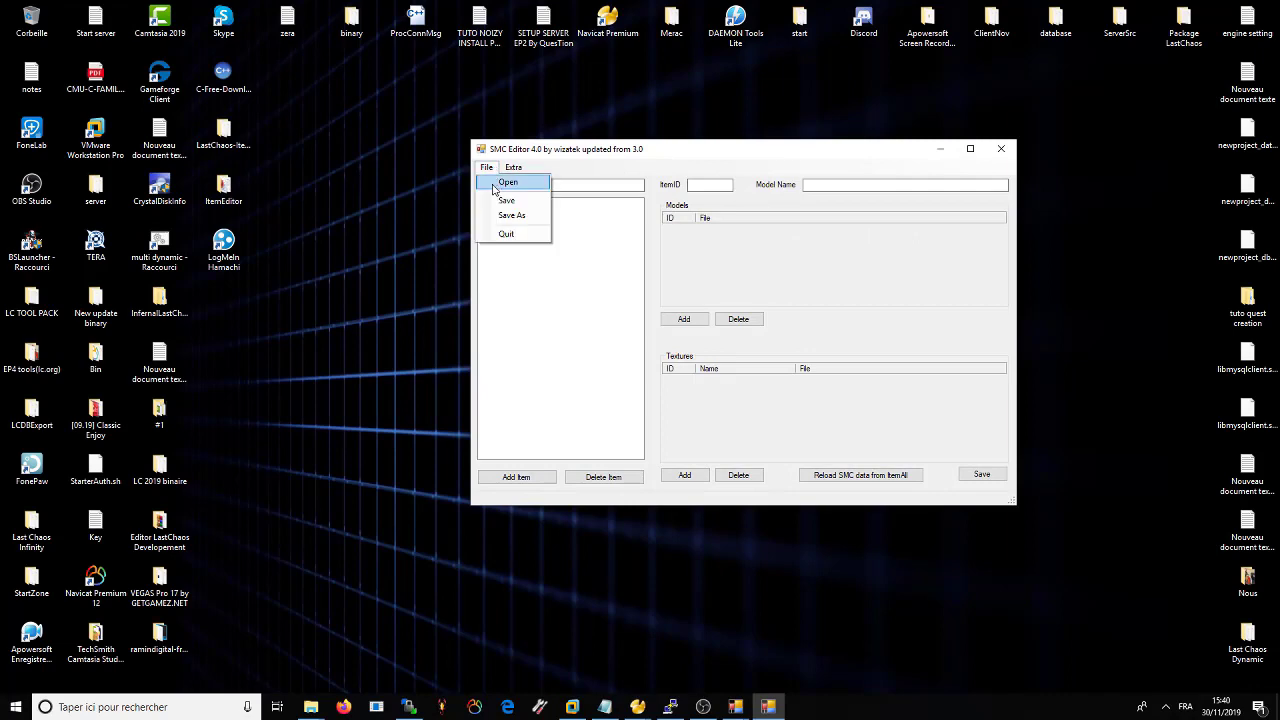
left_click(508, 178)
left_click(124, 186)
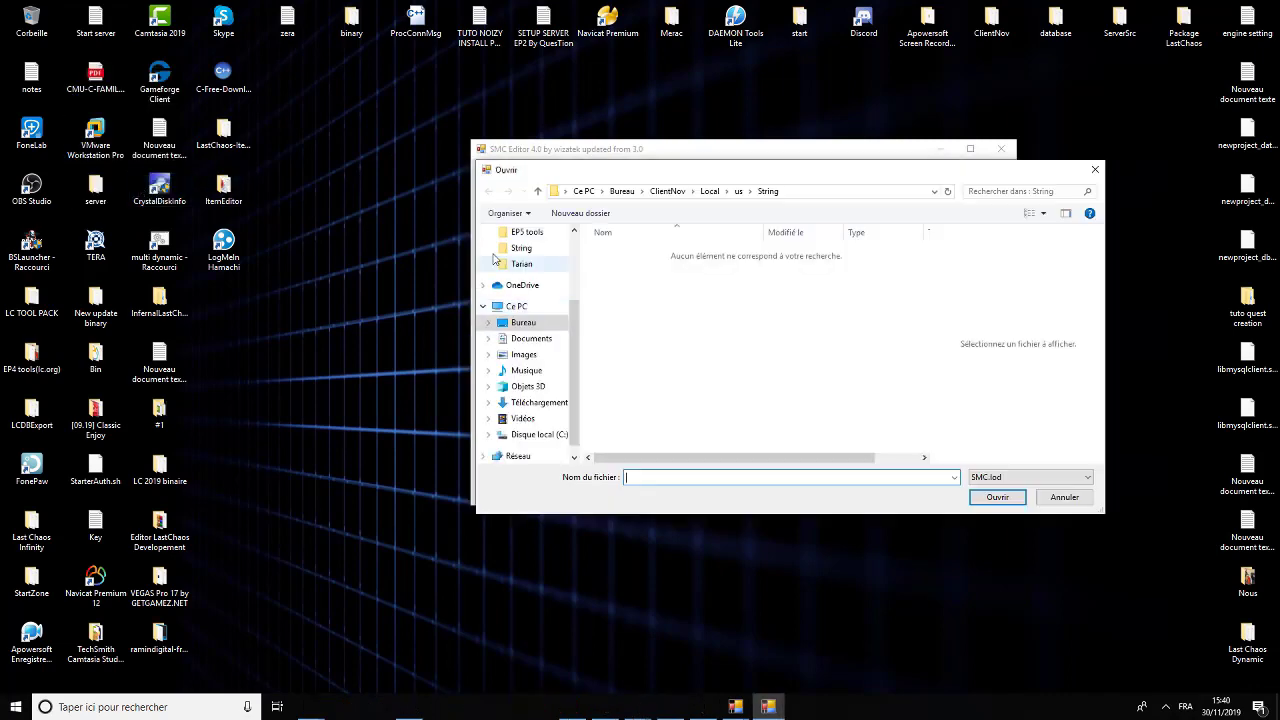
left_click(667, 191)
double_click(617, 281)
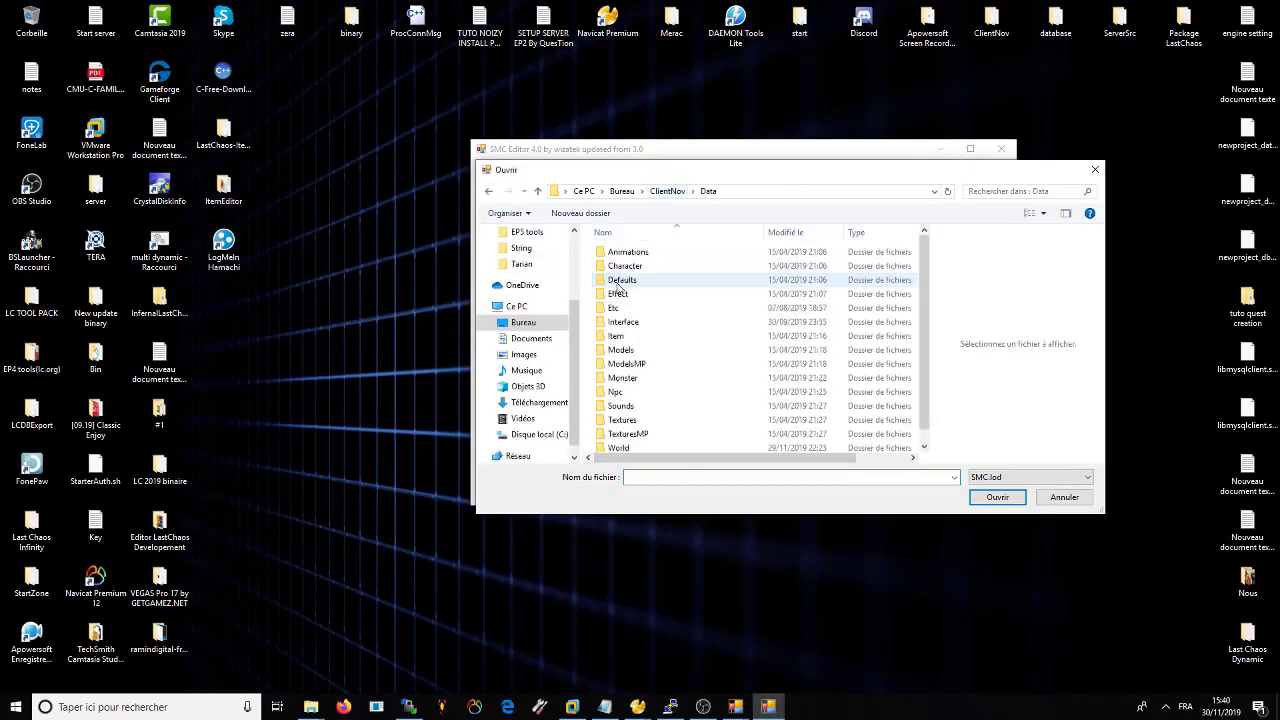
scroll(650, 360, "down", 2)
double_click(616, 443)
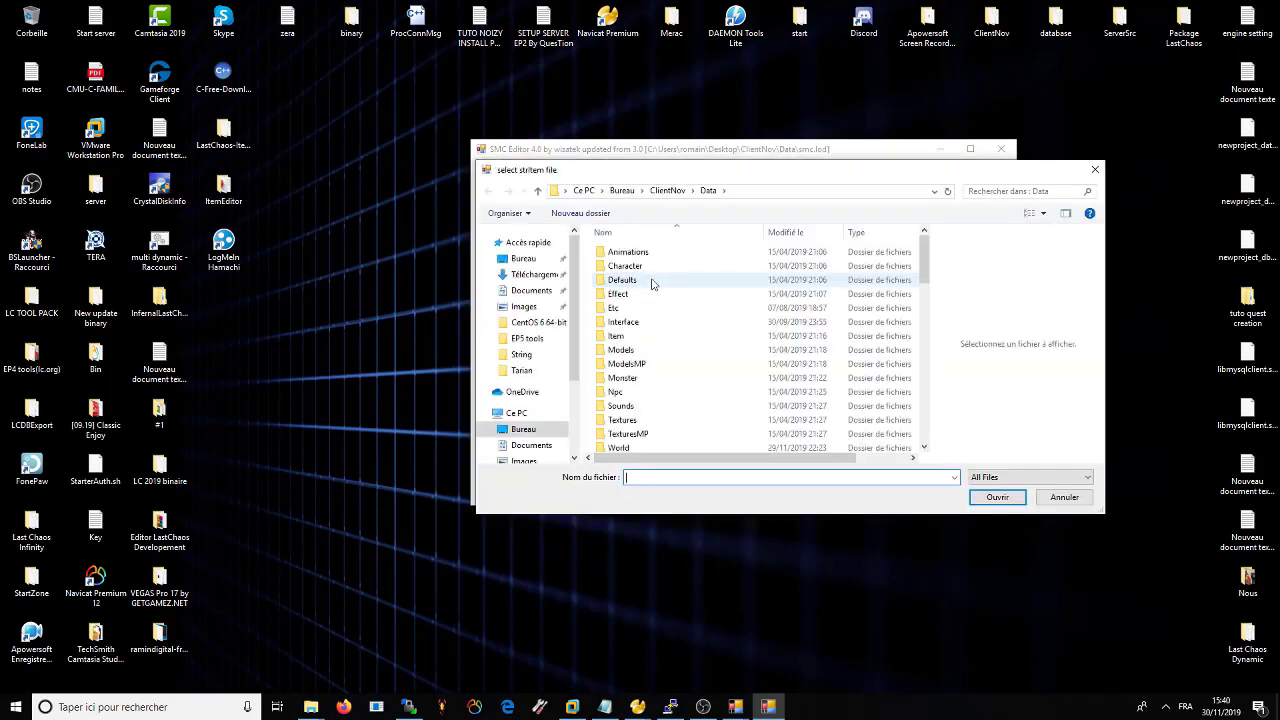
- Load the strItem file from the ClientNov client's Local\us\String folder
scroll(763, 300, "down", 6)
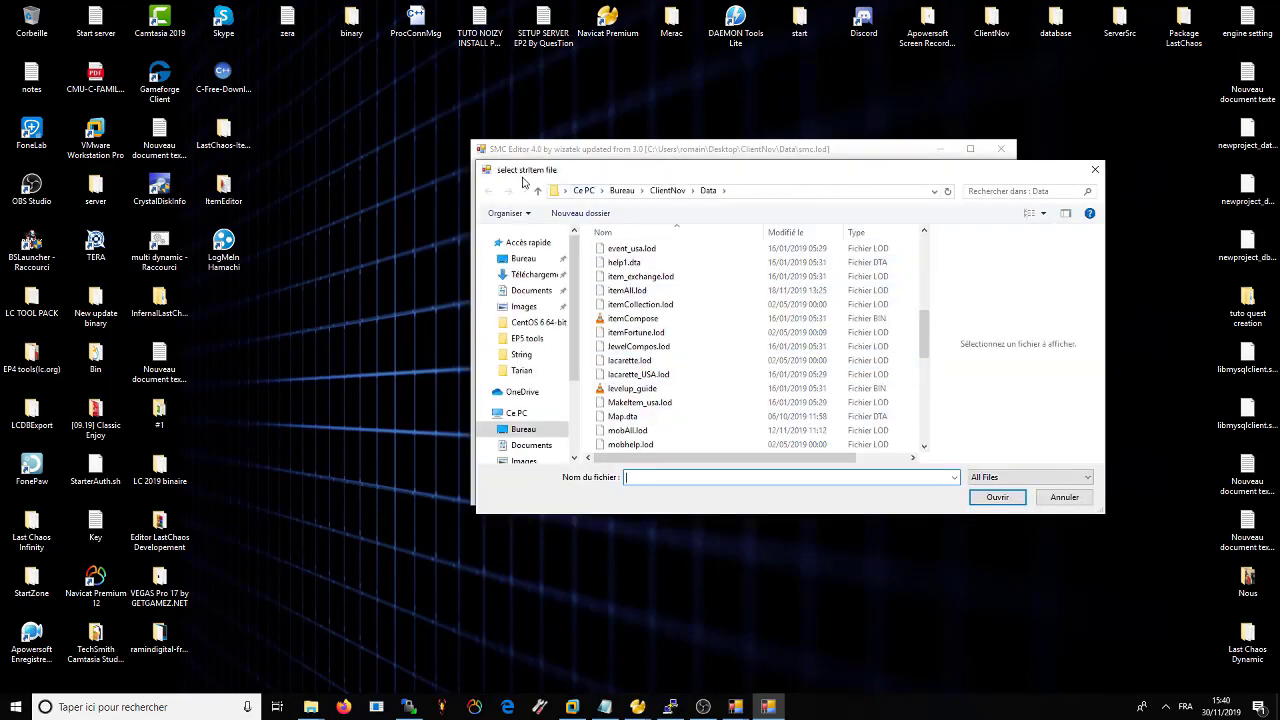
left_click(667, 190)
double_click(615, 308)
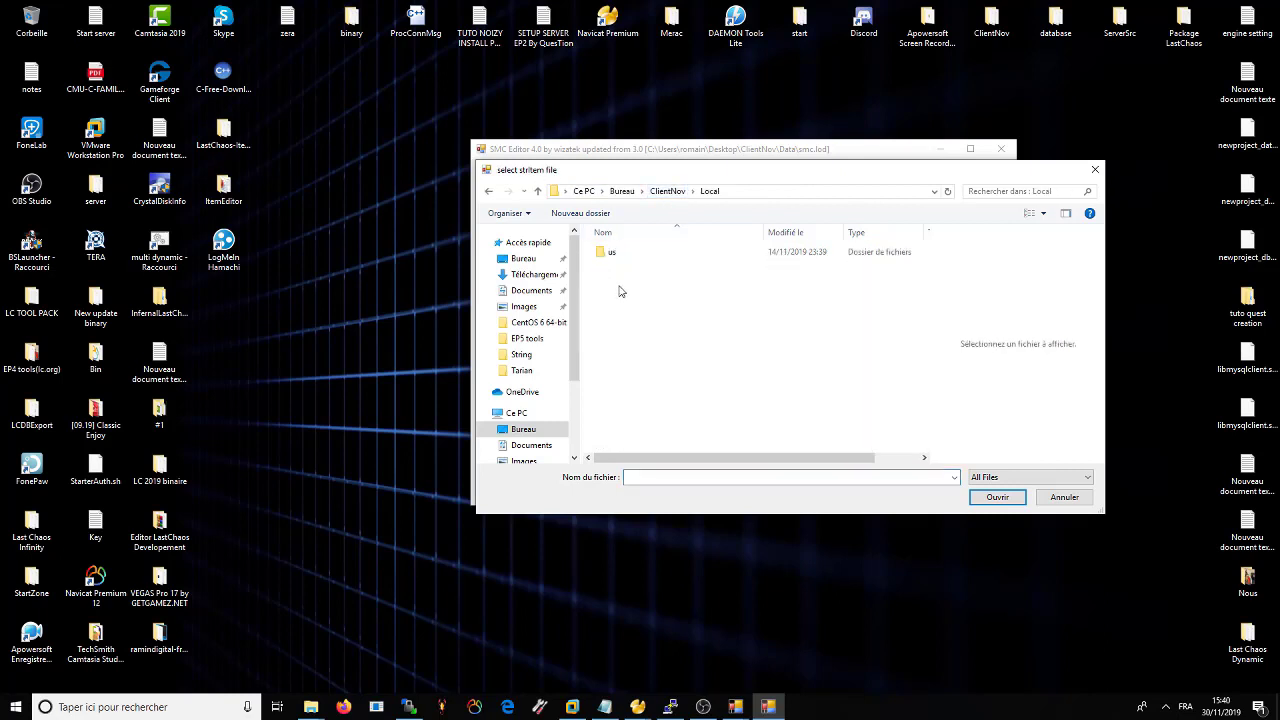
double_click(611, 253)
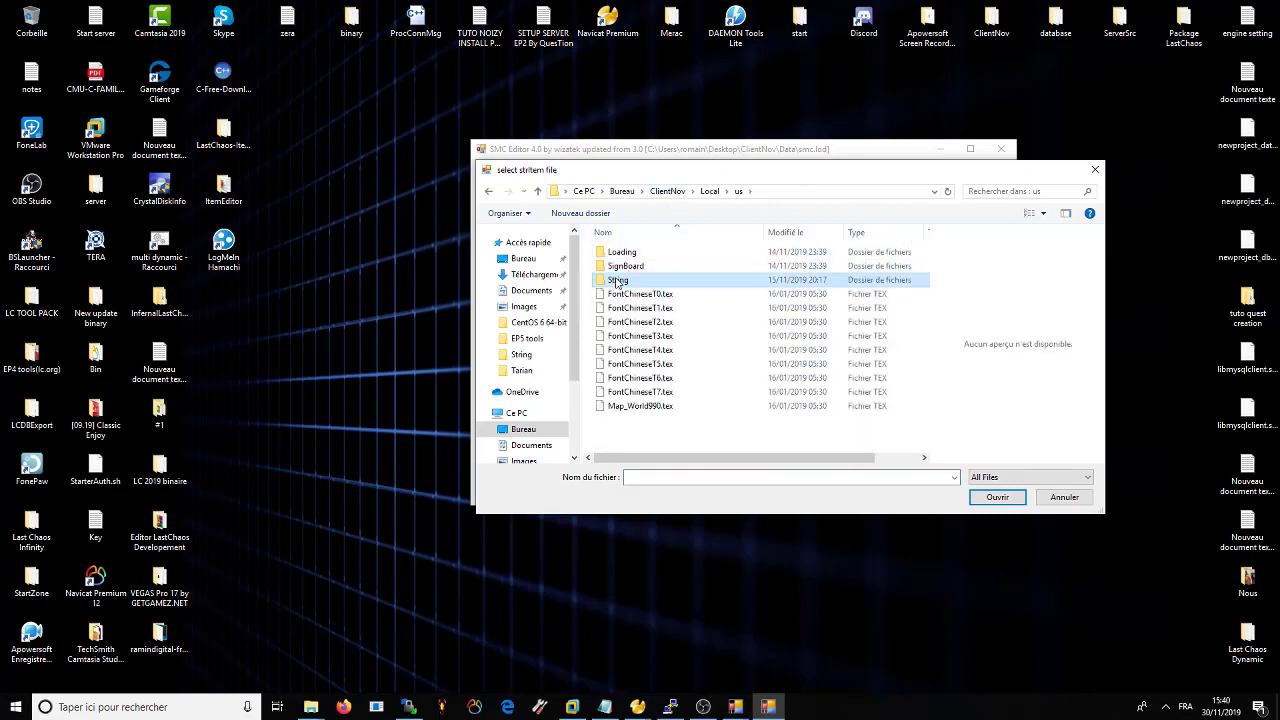
double_click(616, 280)
double_click(630, 392)
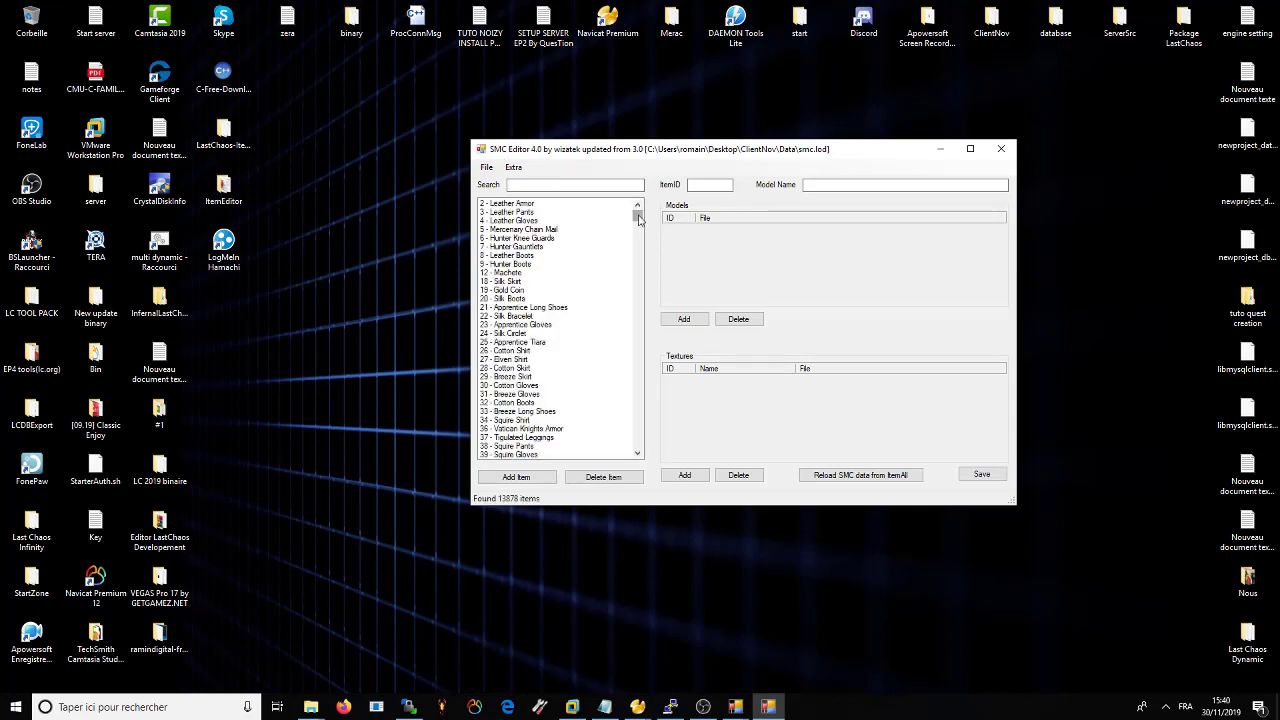
- Add item 11352 - Machette du Tonerre to the SMC data by importing its entry from ItemAll
left_click_drag(637, 214, 635, 457)
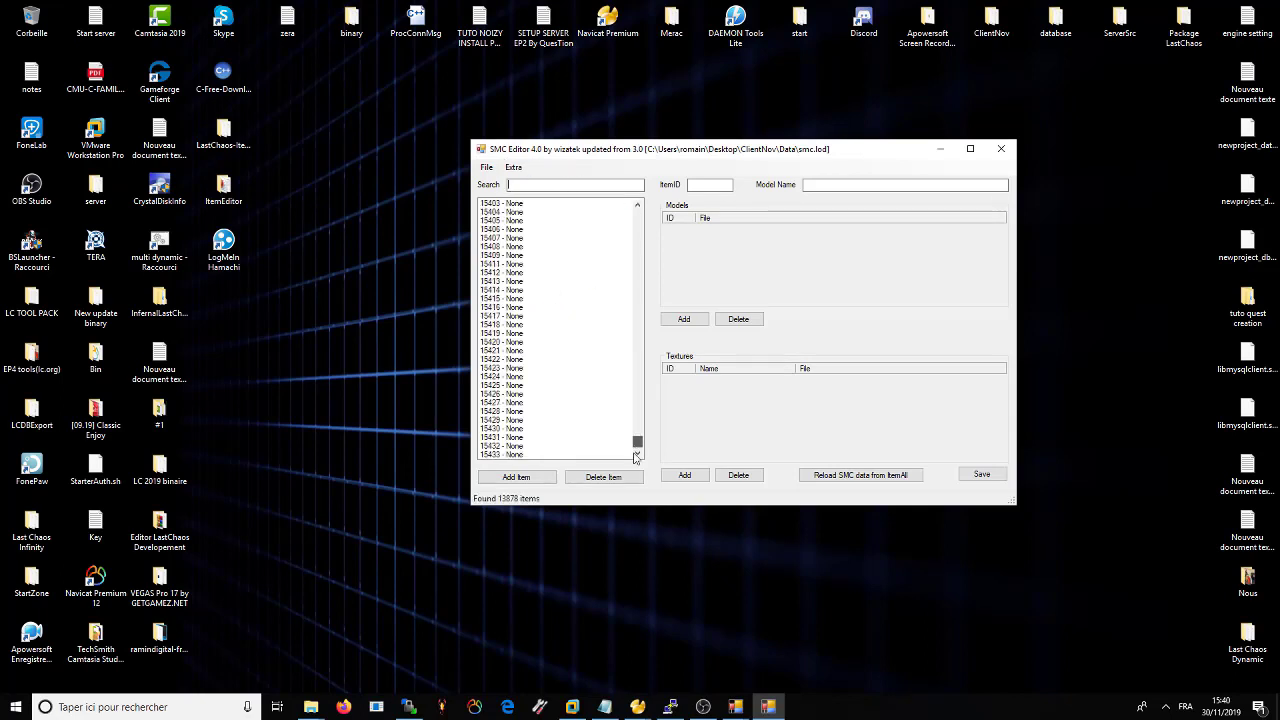
left_click(510, 480)
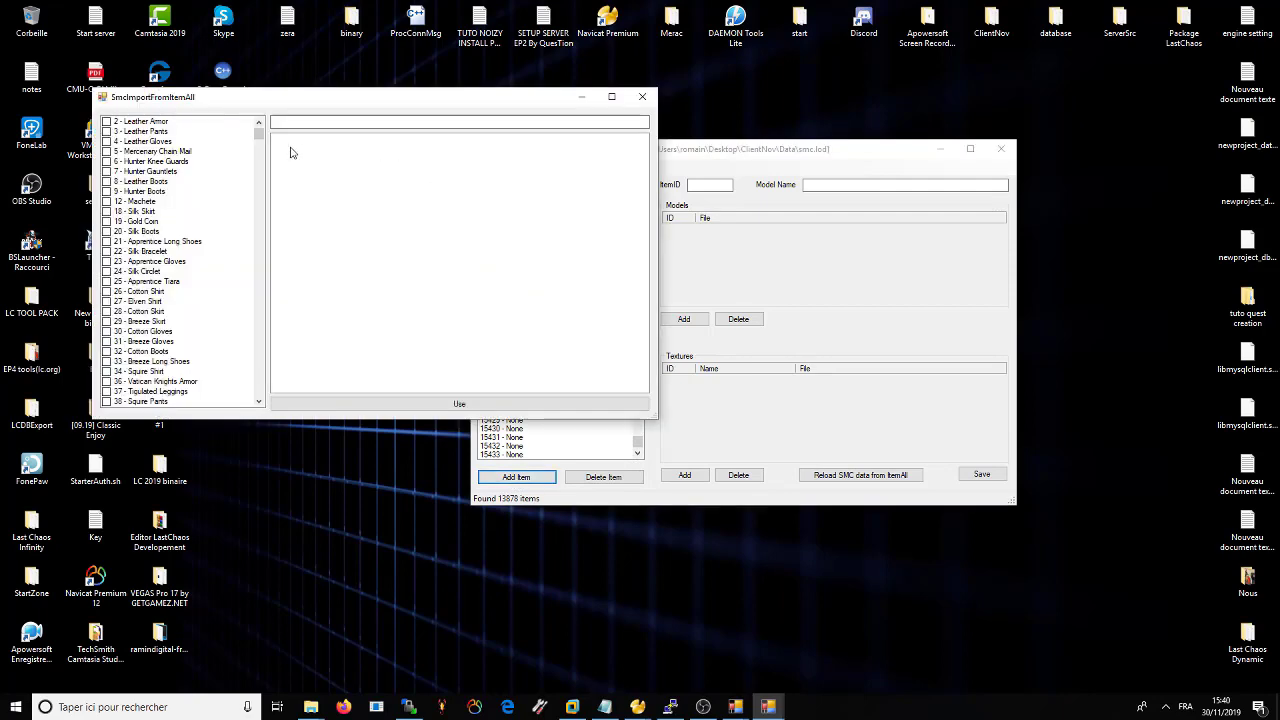
left_click_drag(256, 140, 258, 392)
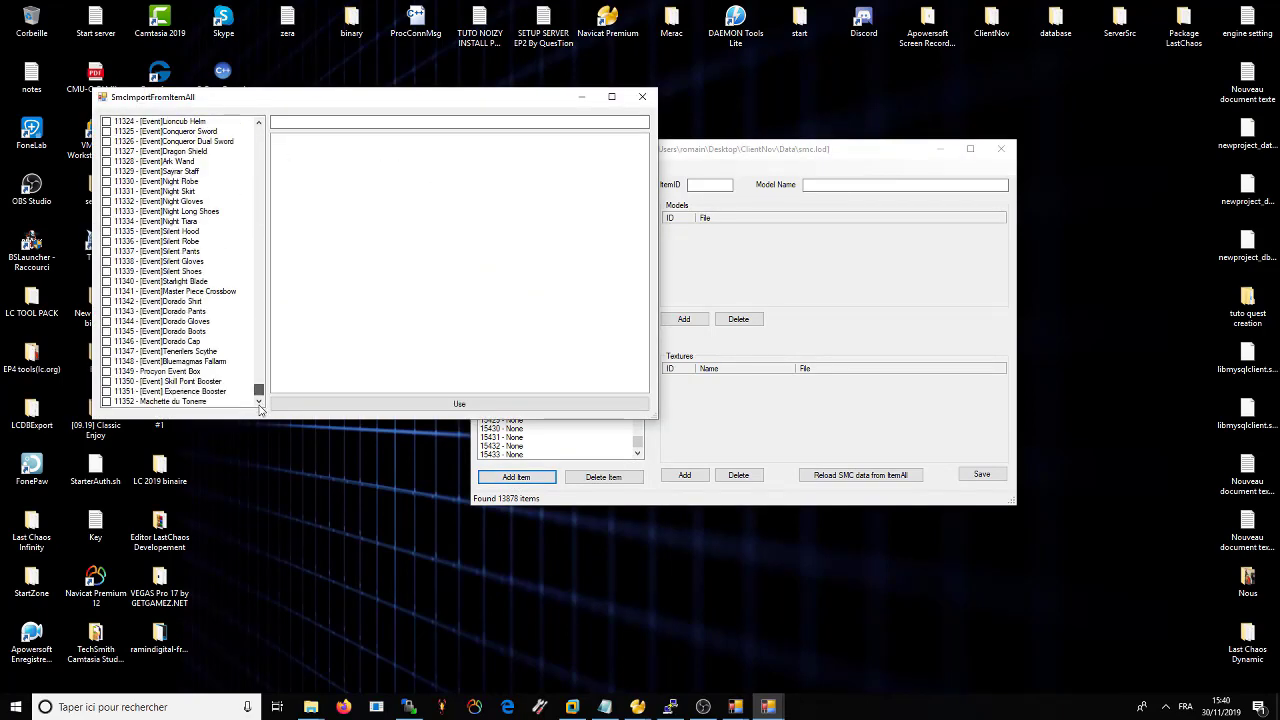
left_click(142, 401)
left_click(141, 403)
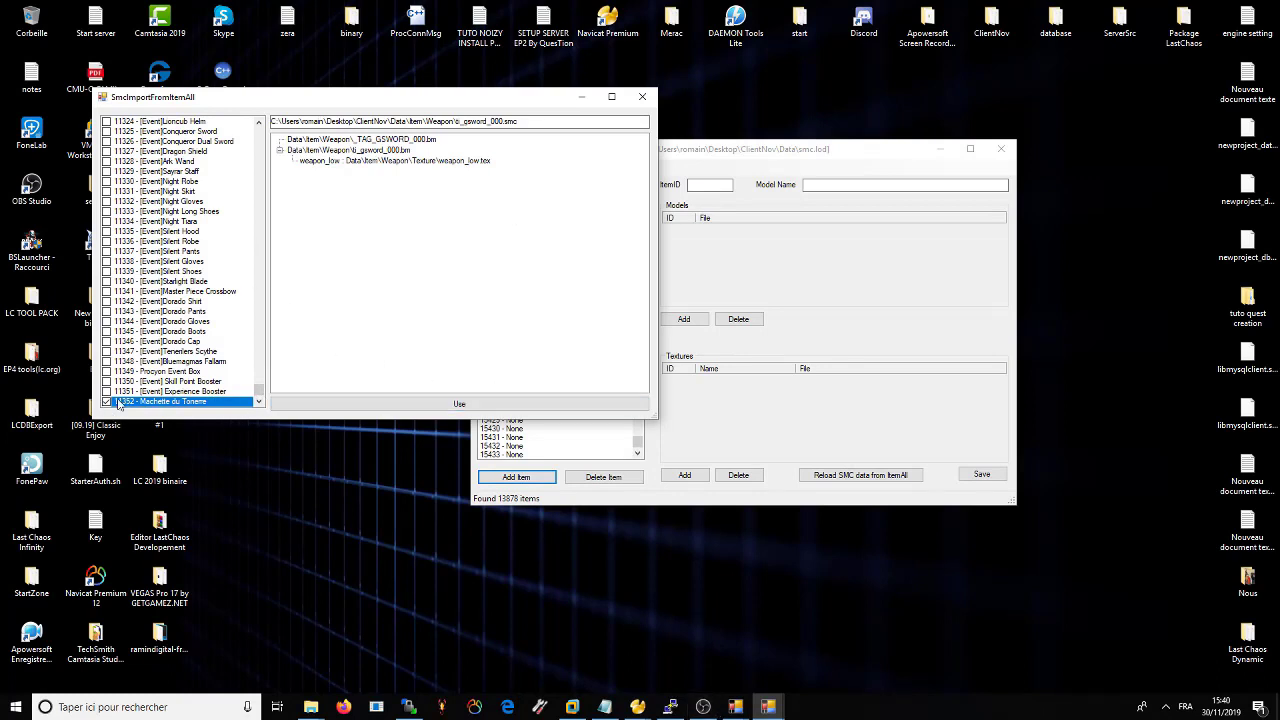
left_click(376, 405)
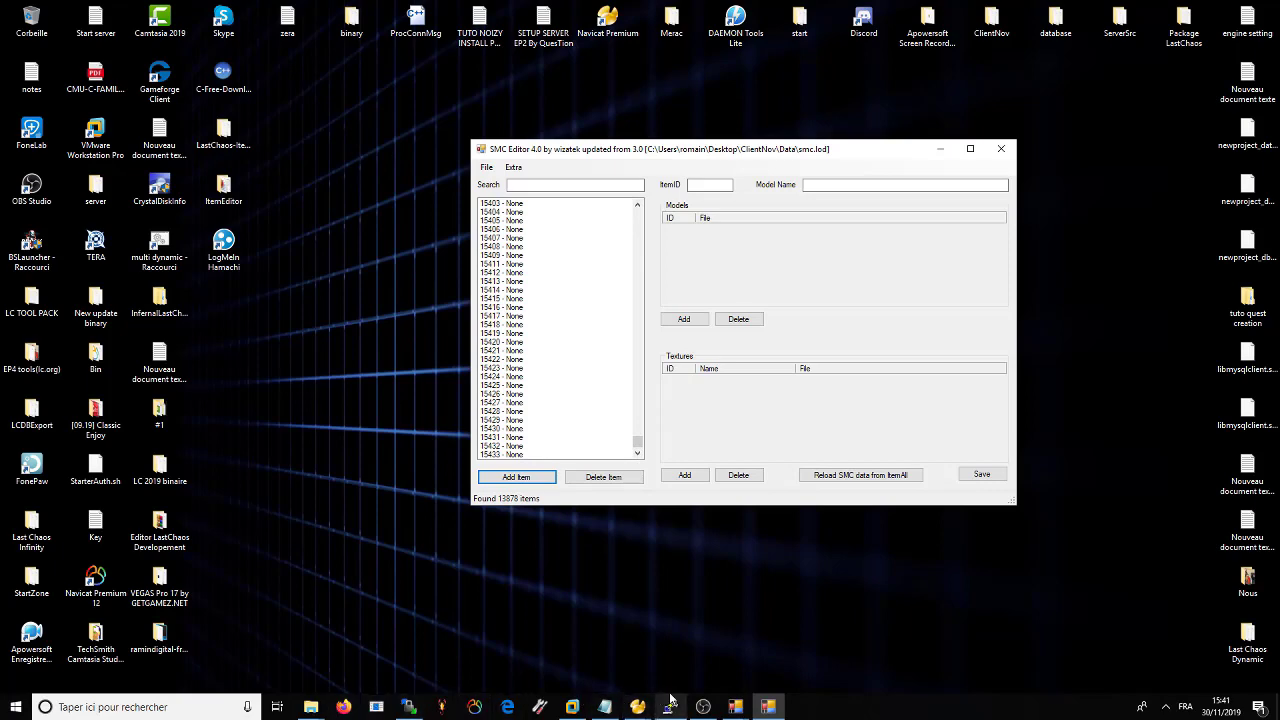
- Look up item 11352 in the SMC data and examine its two model files and their textures
mouse_move(735, 706)
left_click(757, 605)
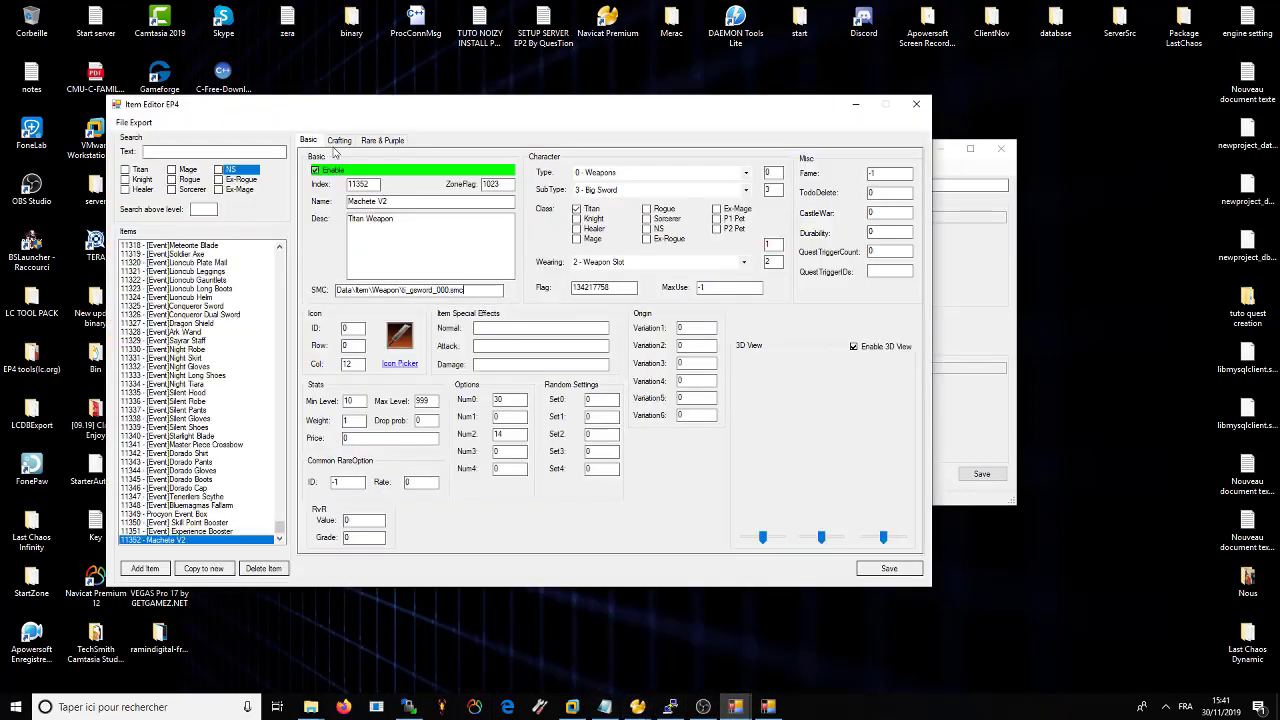
left_click(855, 104)
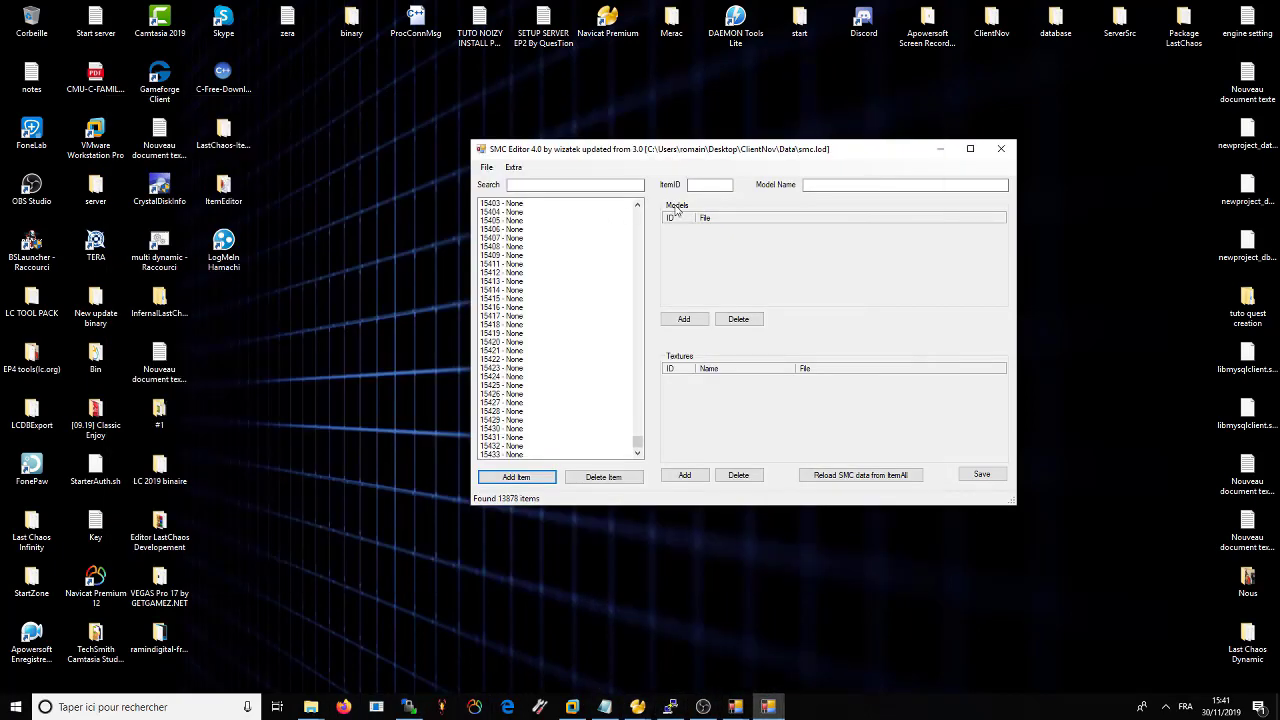
key("Return")
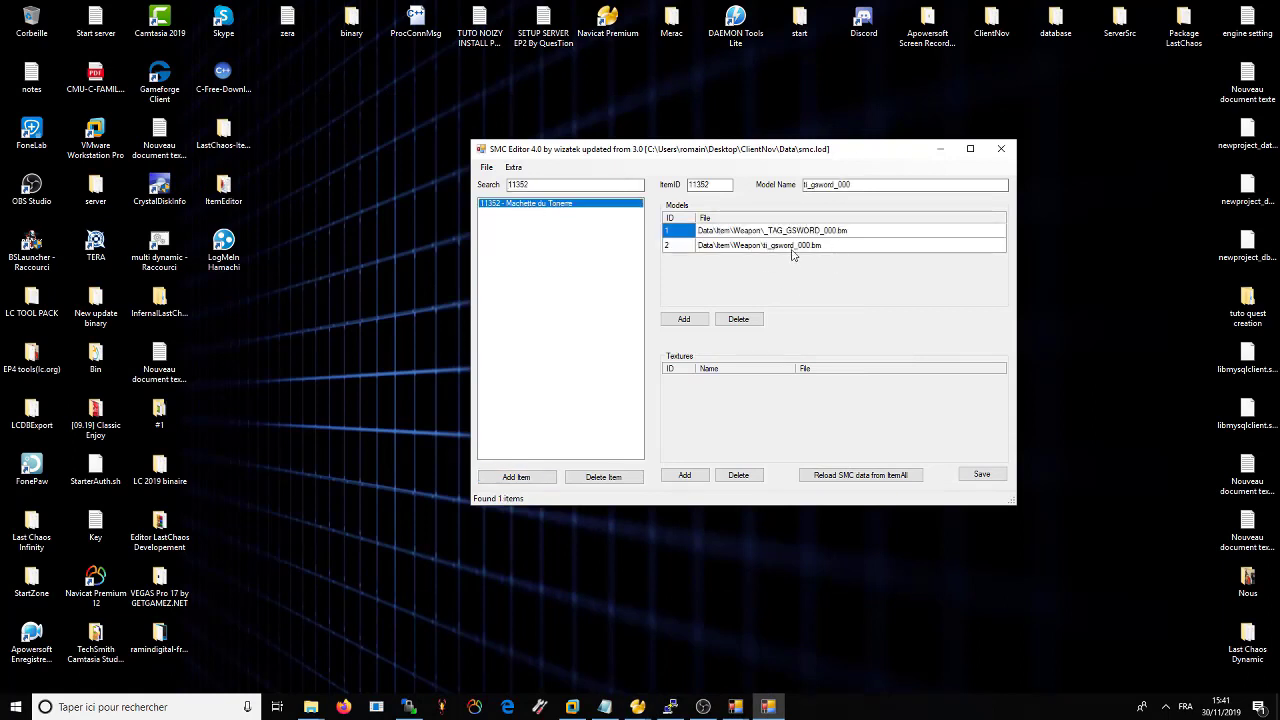
left_click(786, 233)
left_click(783, 246)
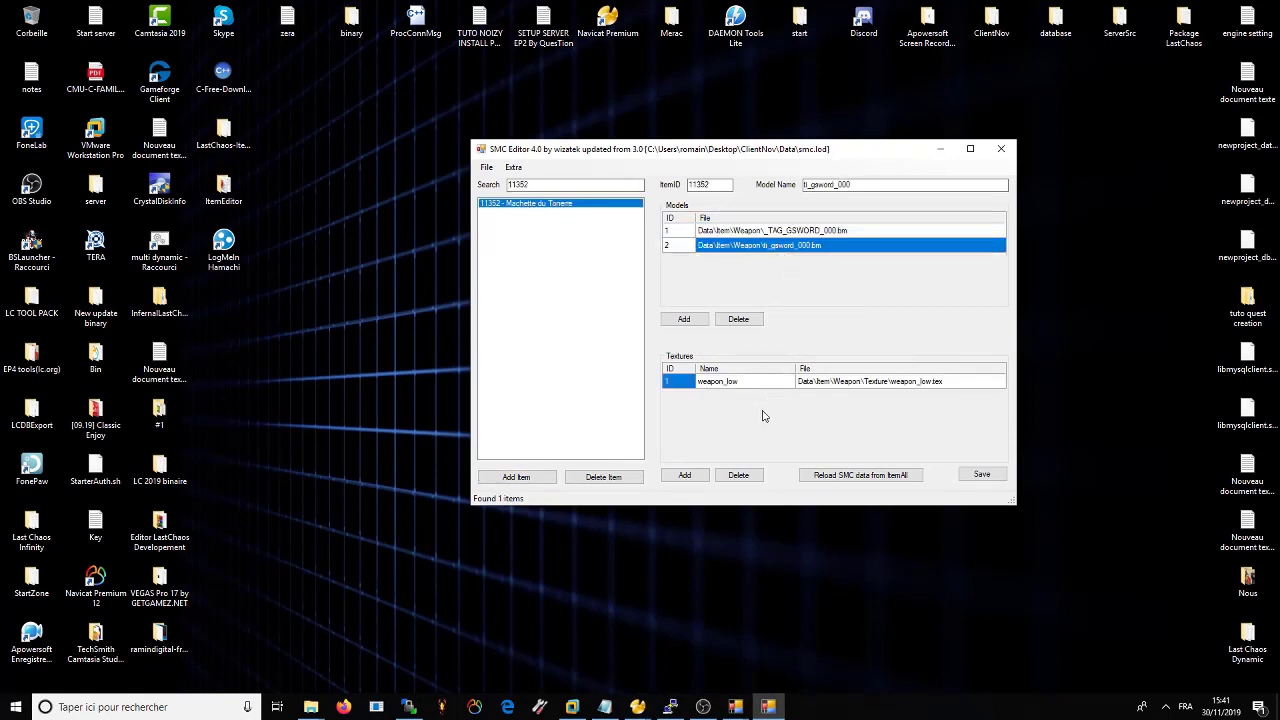
left_click(769, 233)
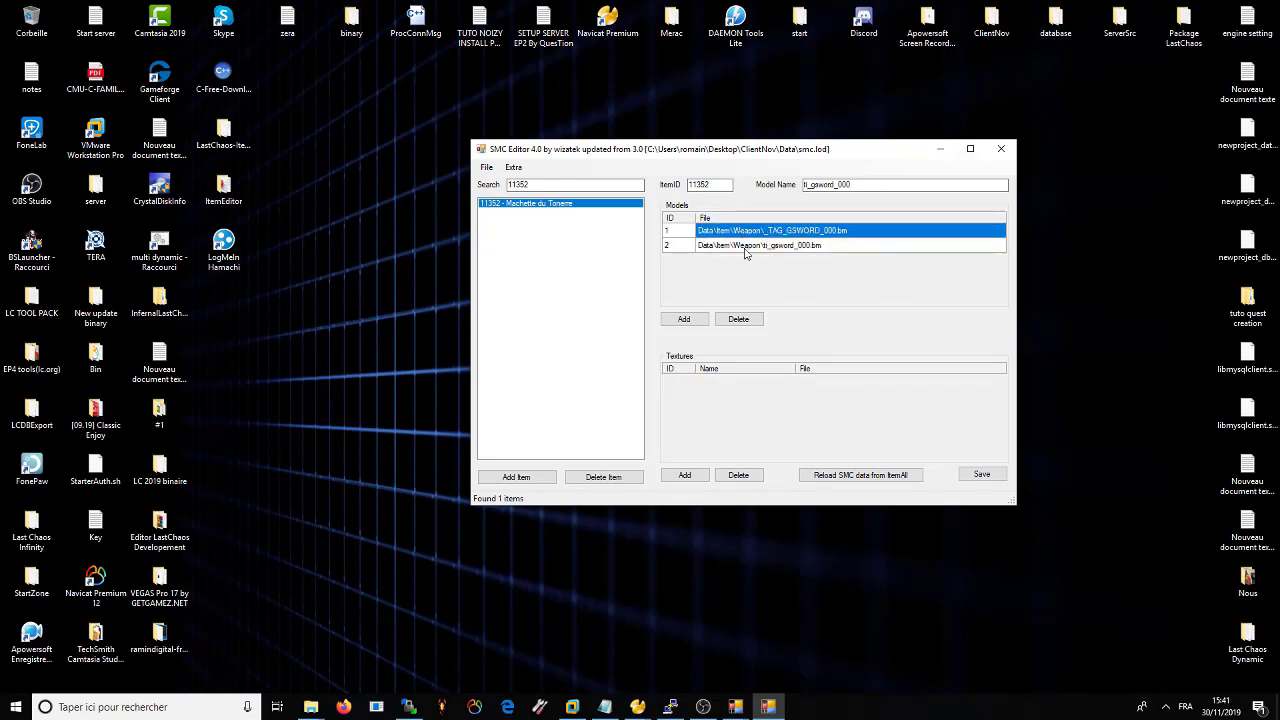
left_click(746, 247)
left_click(745, 233)
left_click(748, 246)
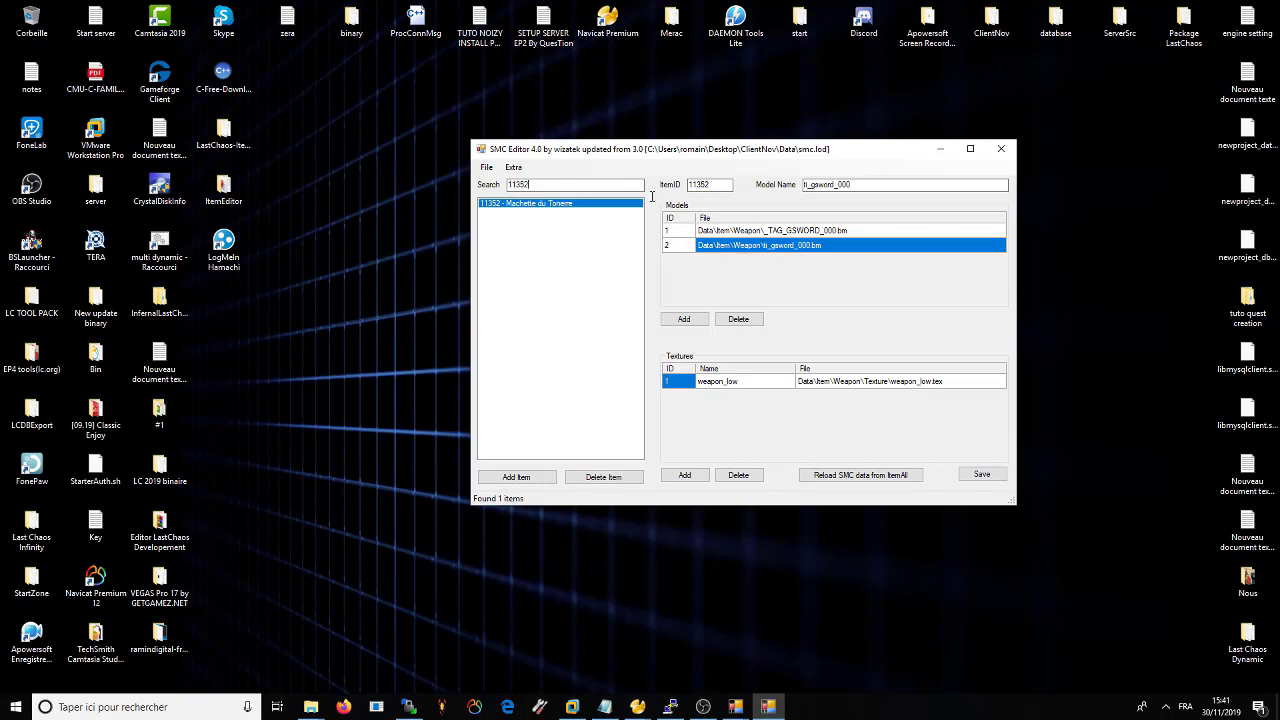
- Save the changes to smc.lod and close the SMC Editor
left_click(486, 167)
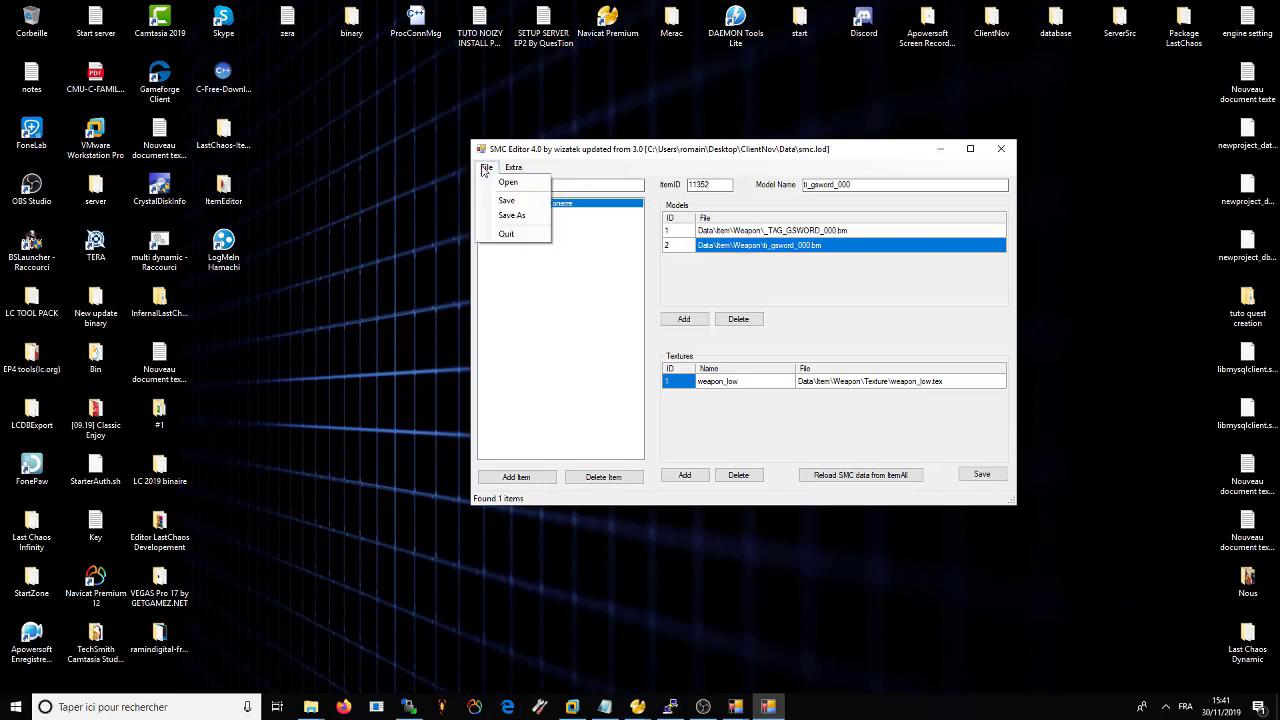
left_click(505, 200)
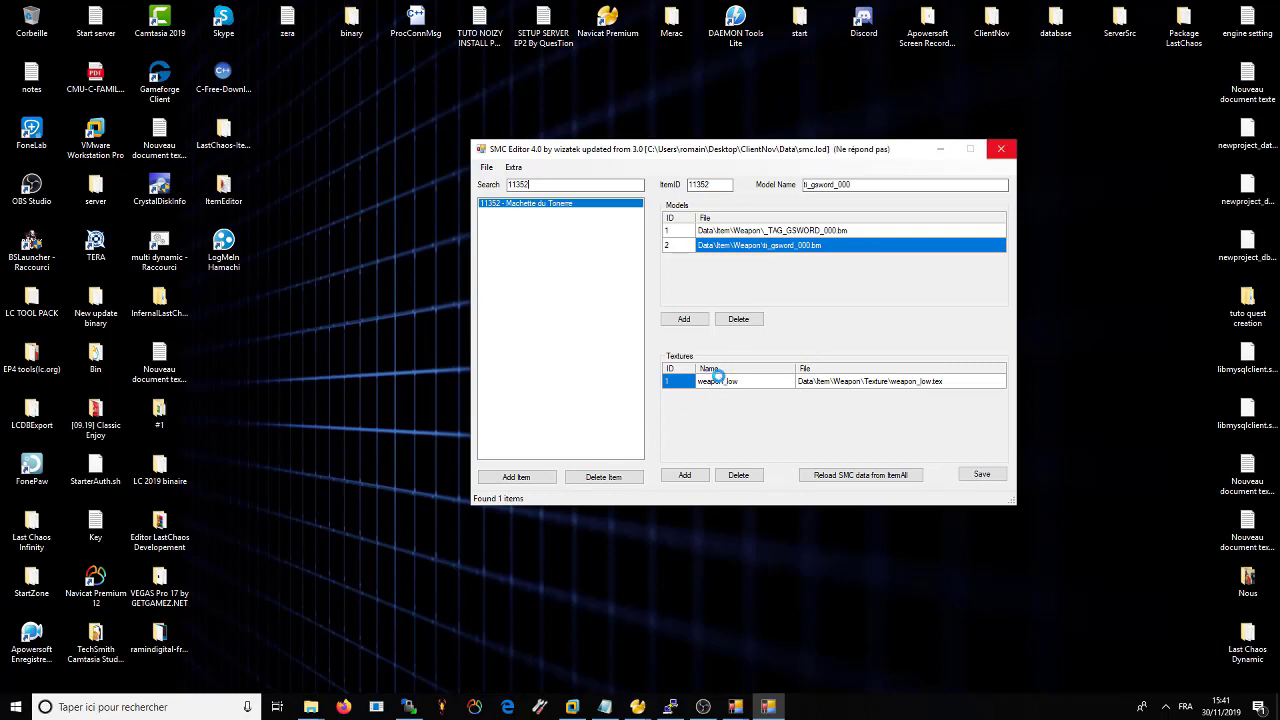
left_click(650, 392)
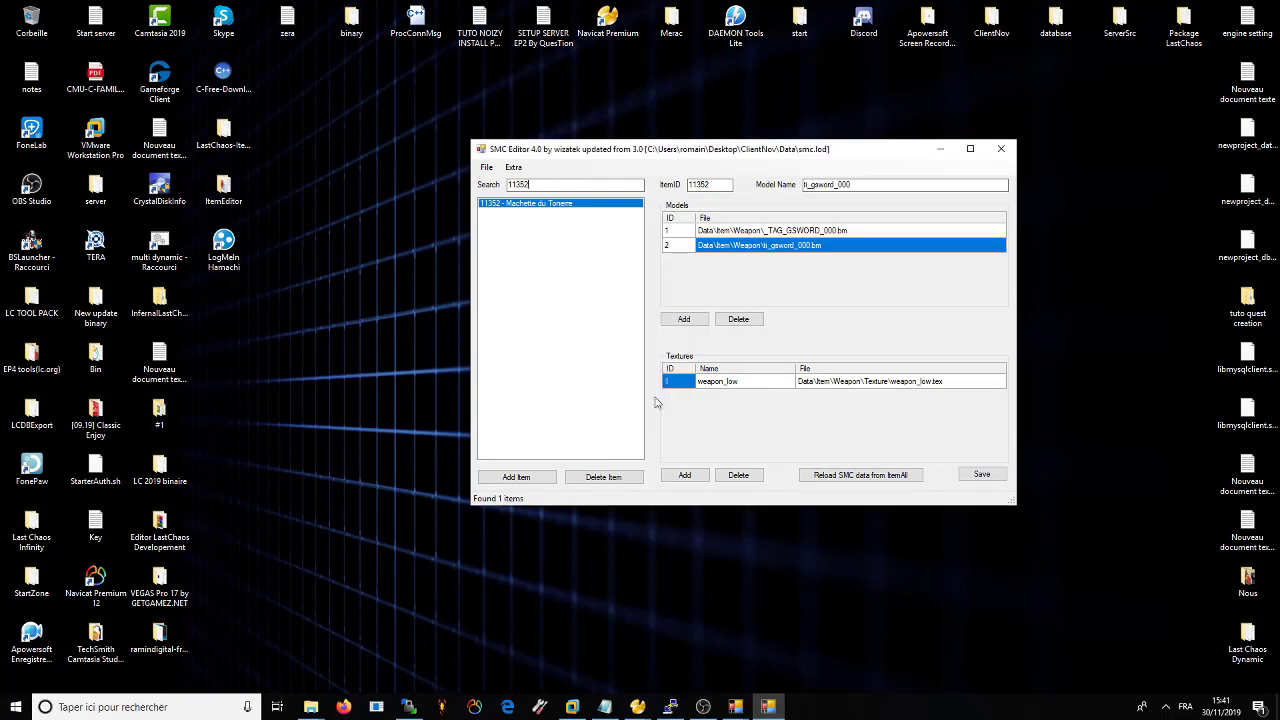
left_click(1001, 149)
mouse_move(736, 707)
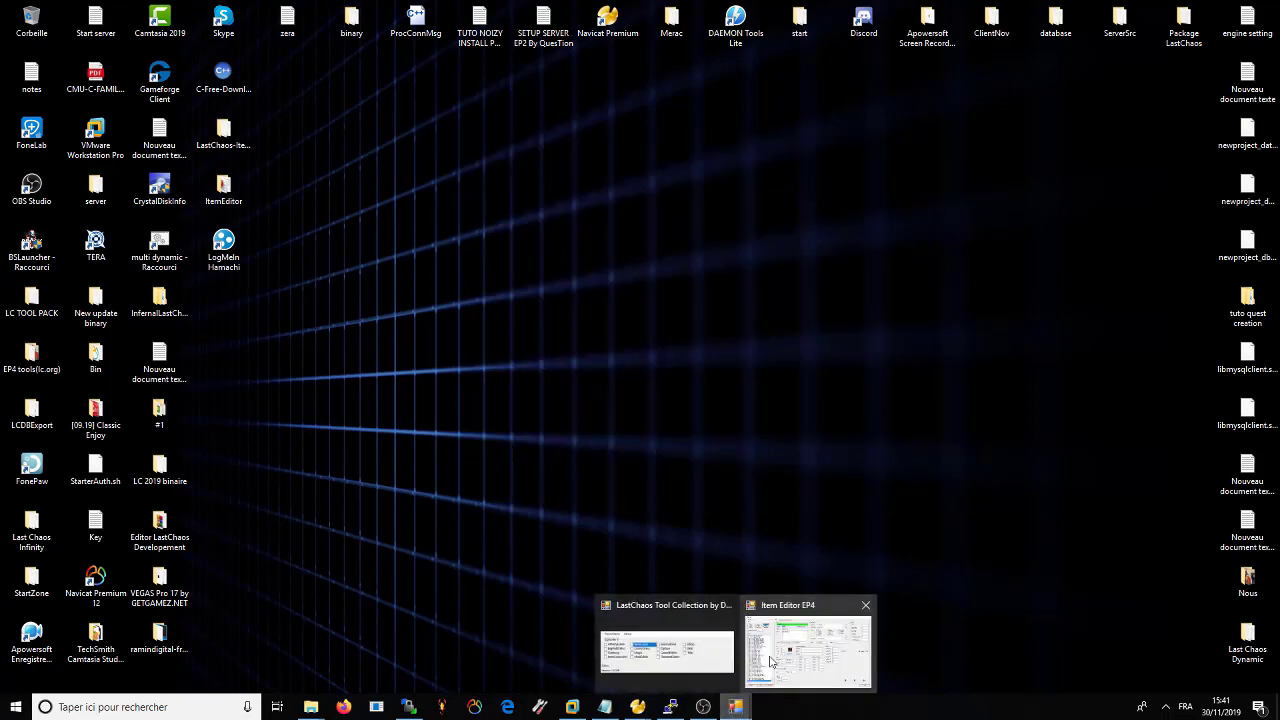
left_click(803, 648)
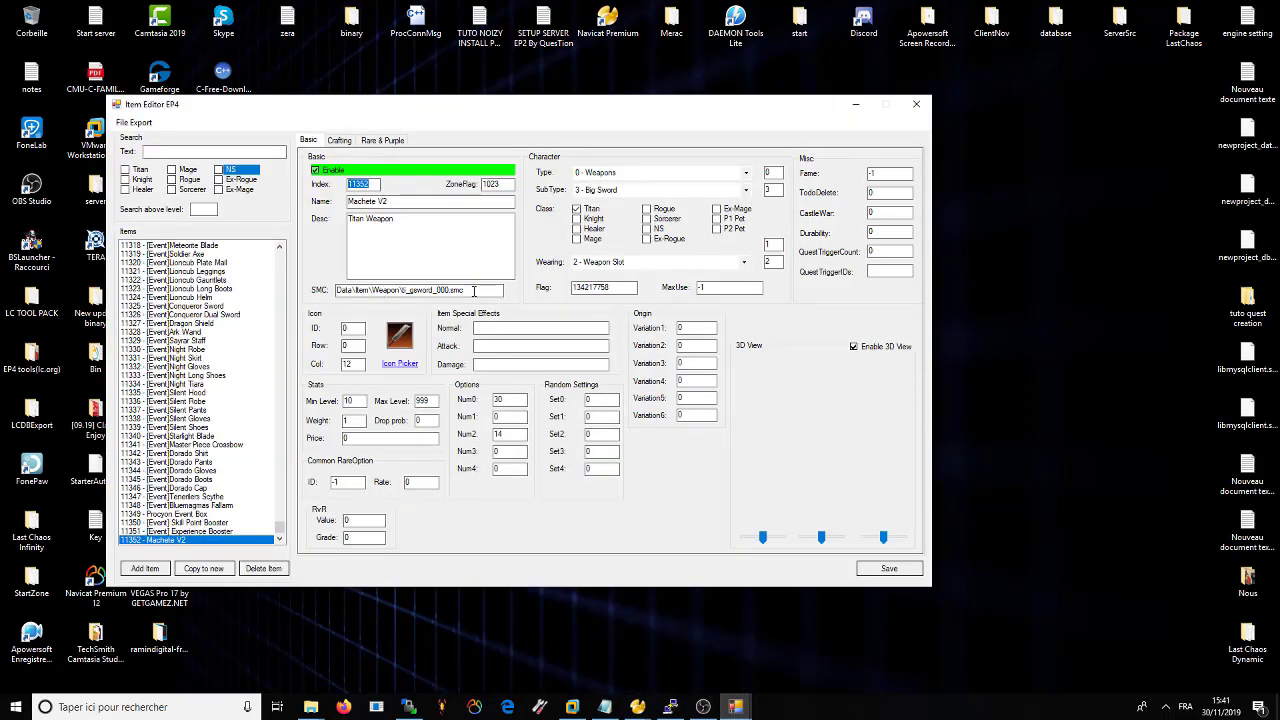
left_click(855, 104)
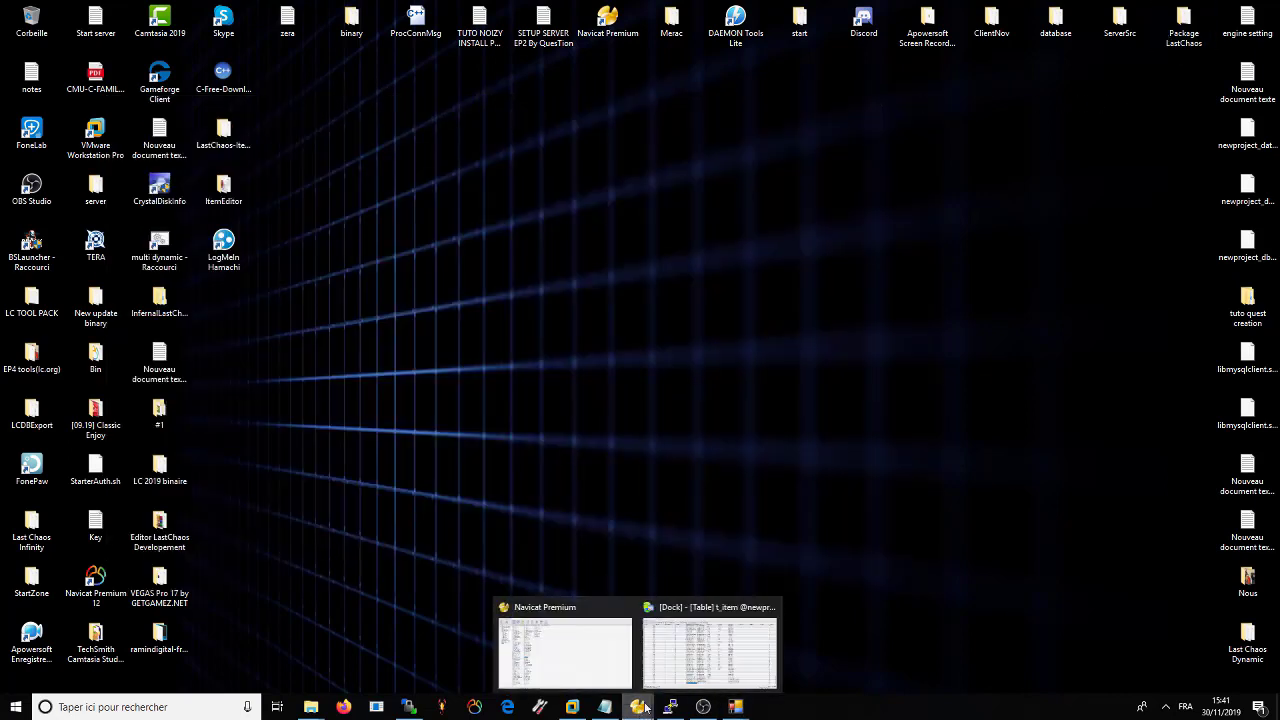
mouse_move(736, 707)
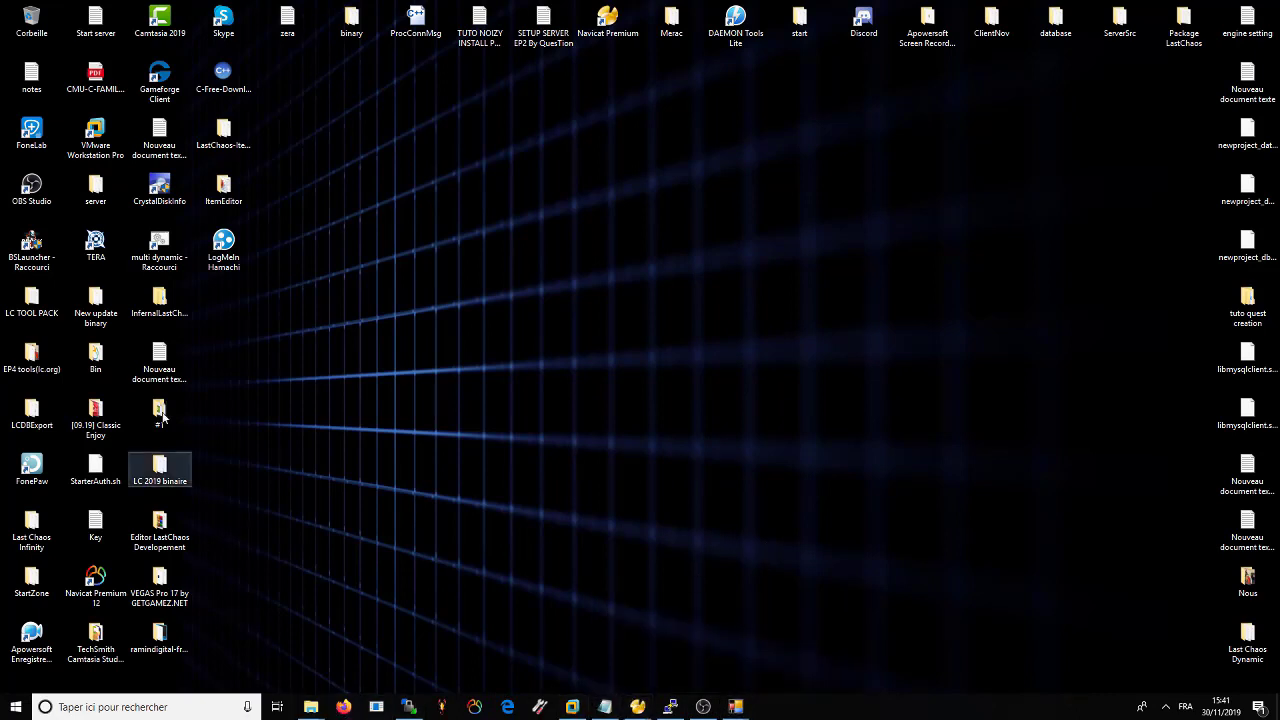
- Open the MultiExport EP4 Heretik folder in Editor LastChaos Developement and empty its File subfolder
double_click(160, 522)
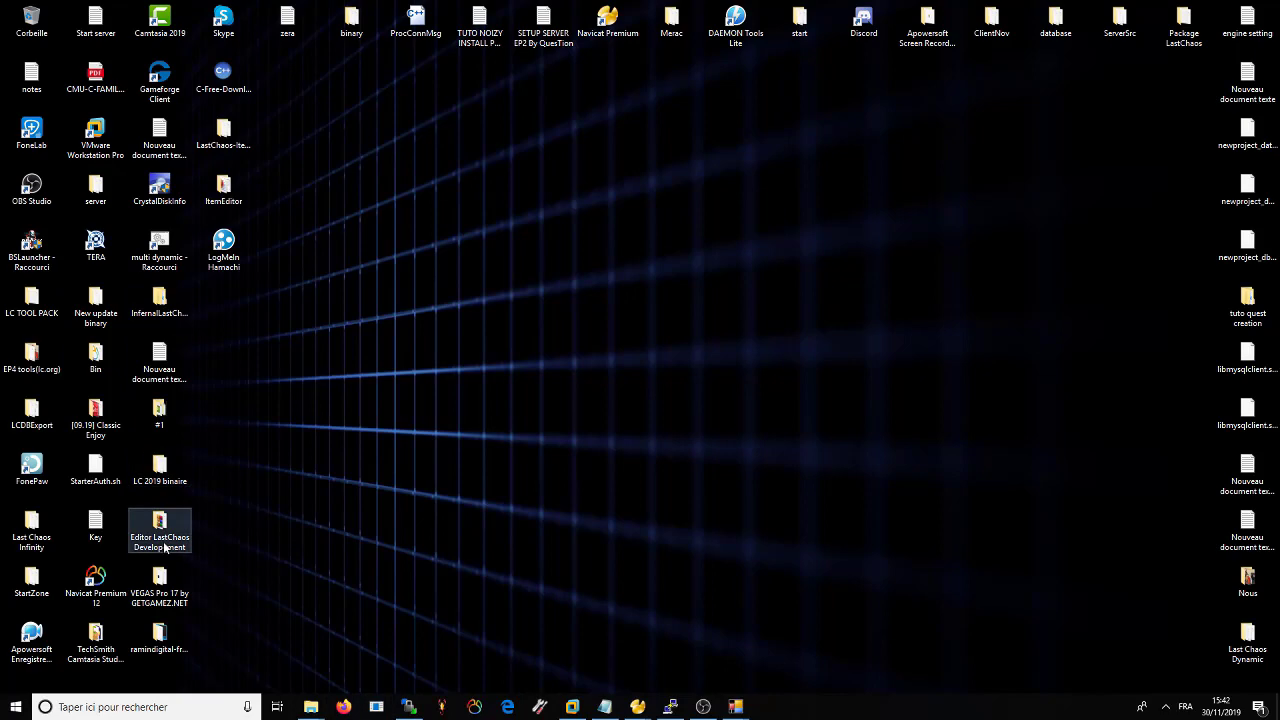
double_click(249, 256)
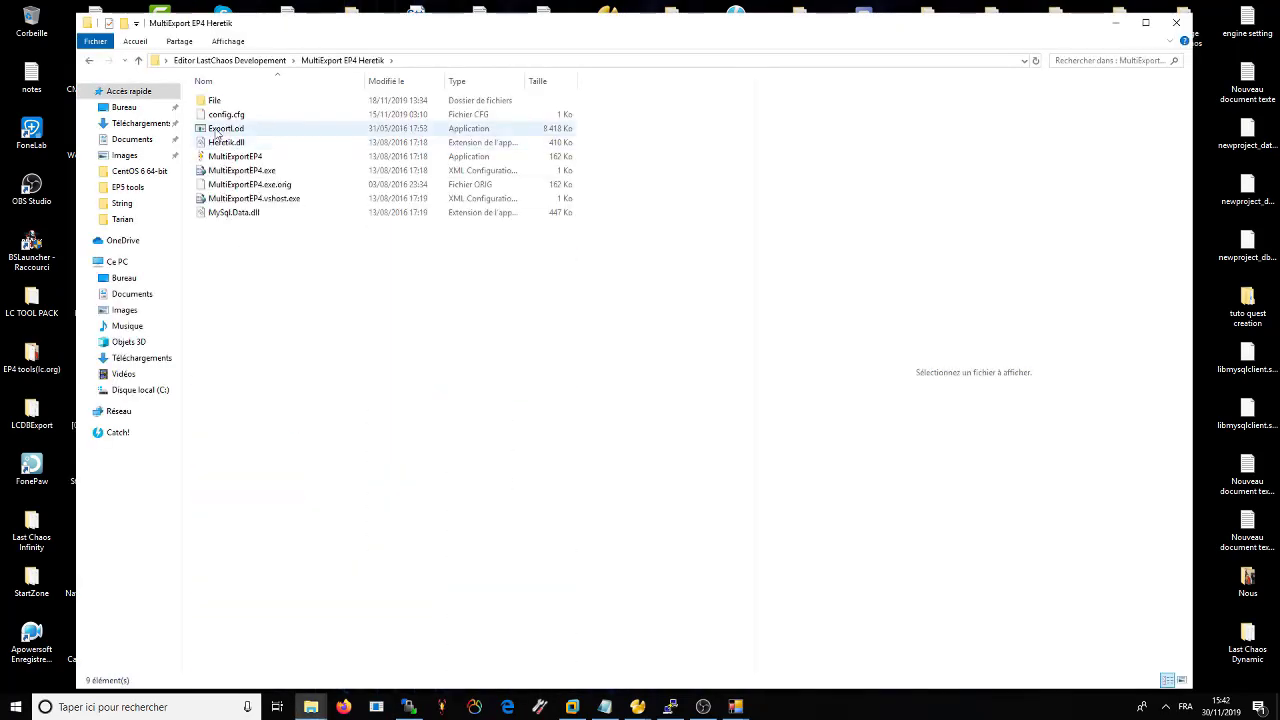
left_click(218, 102)
double_click(218, 102)
left_click_drag(266, 203, 350, 62)
left_click(350, 62)
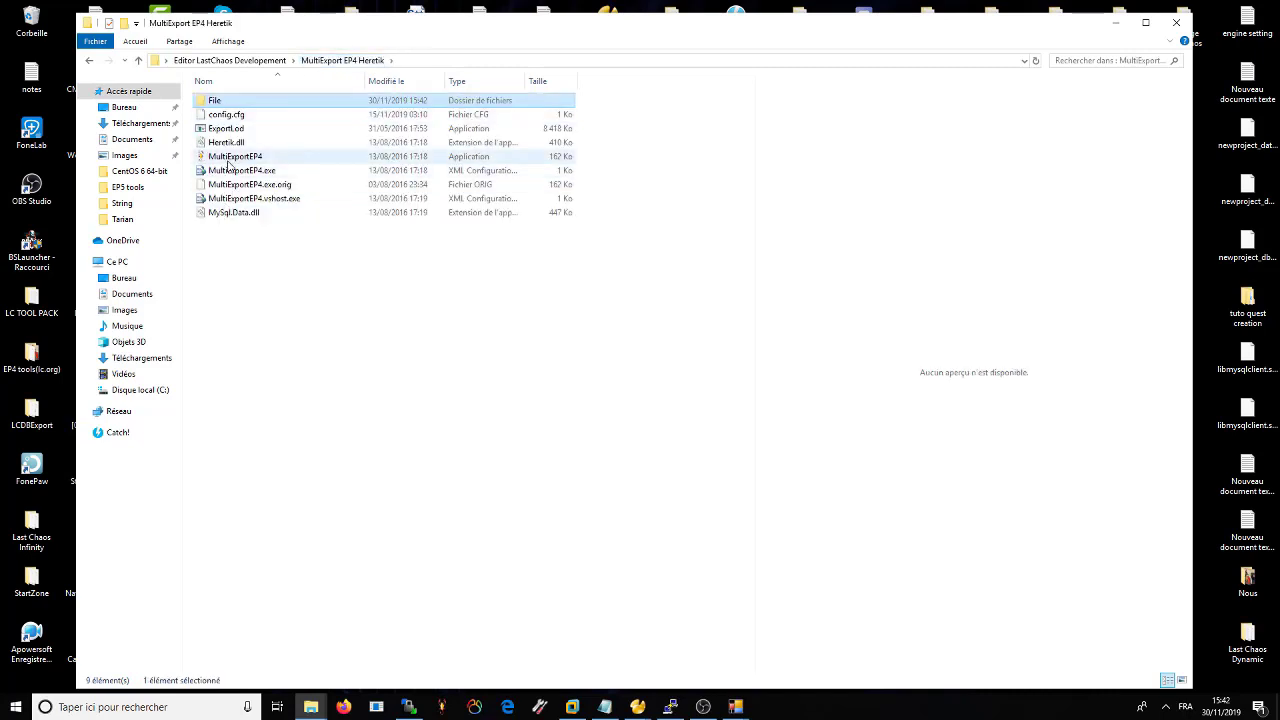
- Launch MultiExportEP4, minimize its folder window, and export the item LOD files from the newproject_data database
double_click(232, 157)
left_click(341, 274)
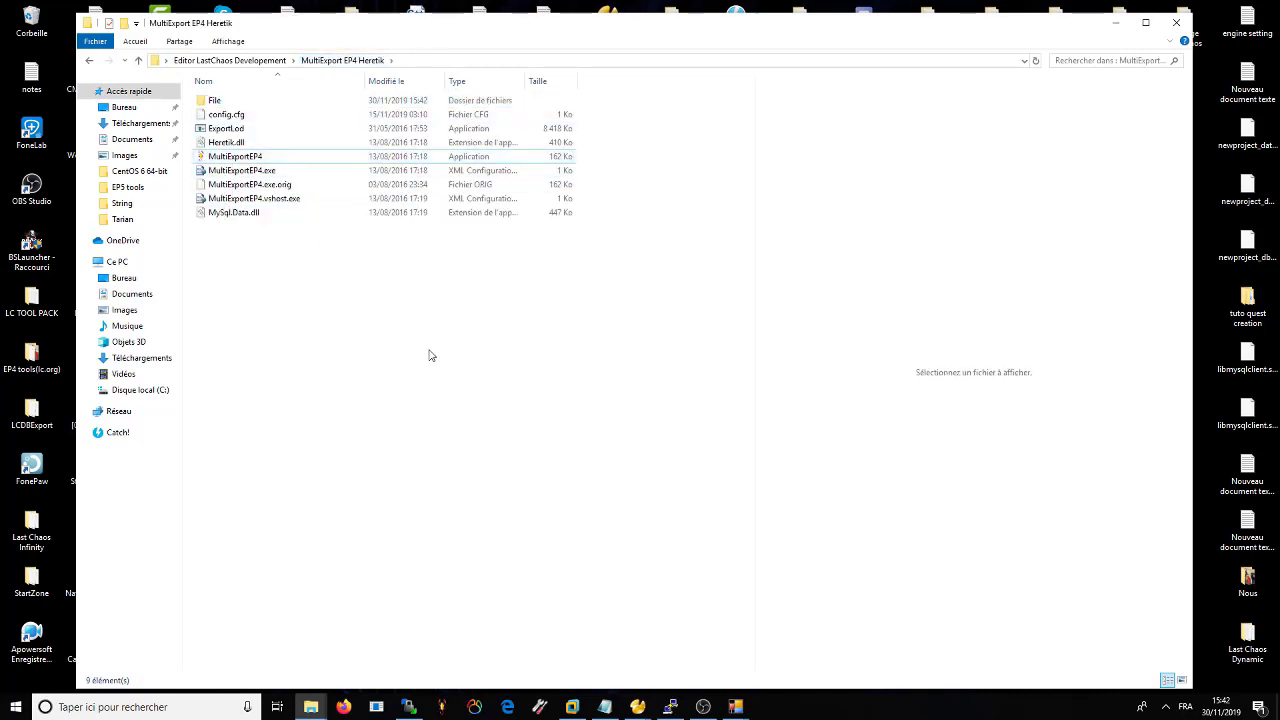
left_click(1116, 23)
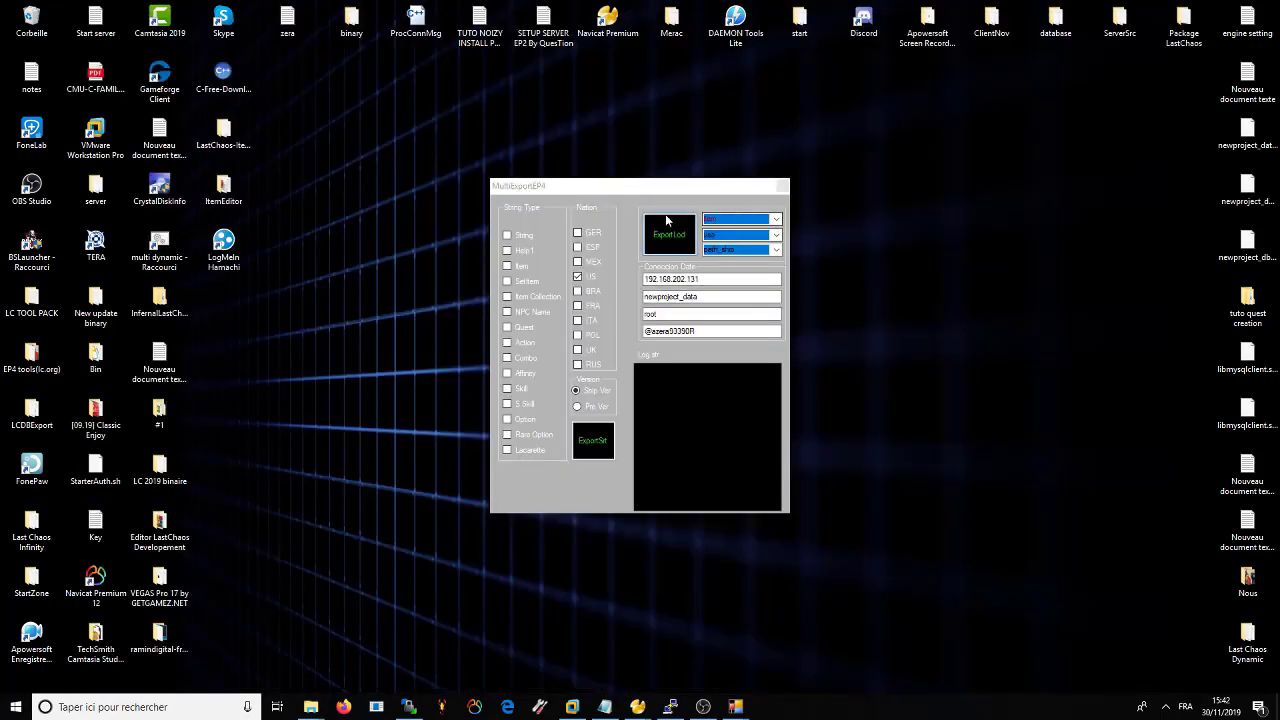
left_click(676, 248)
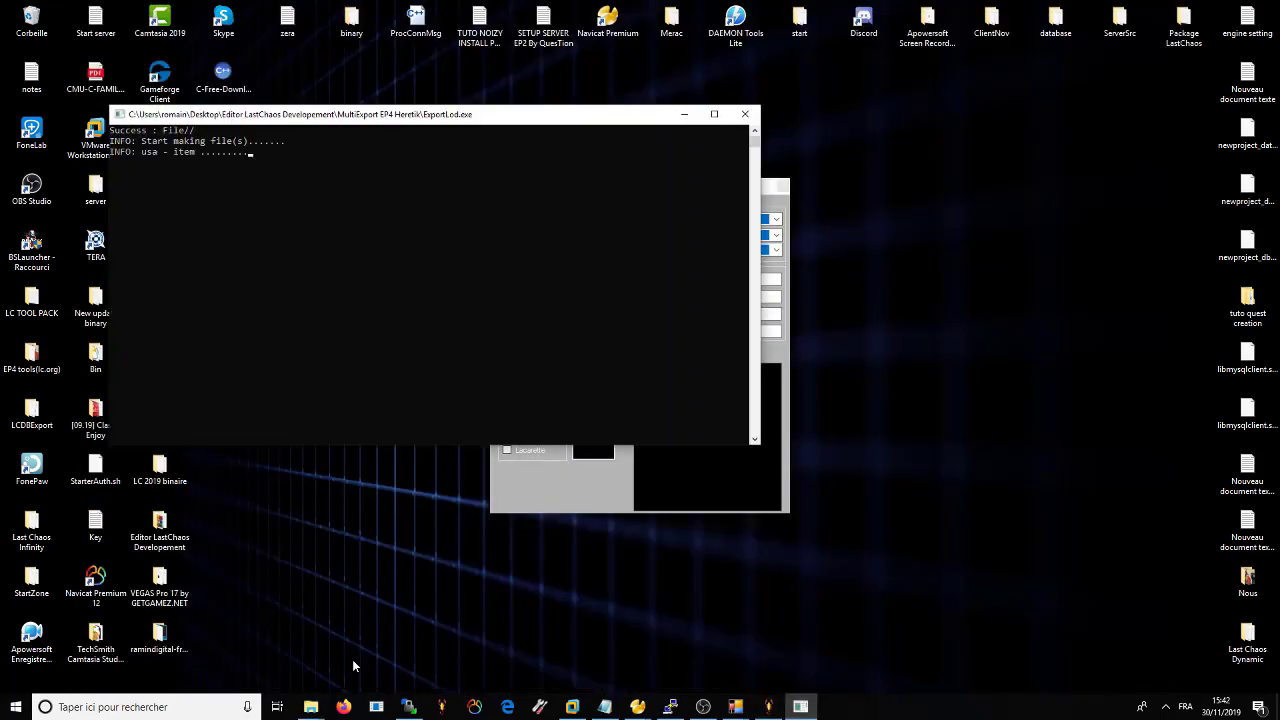
- Copy the exported itemAll.lod from MultiExport's File folder into ClientNov's Data folder, replacing the existing file
left_click(311, 707)
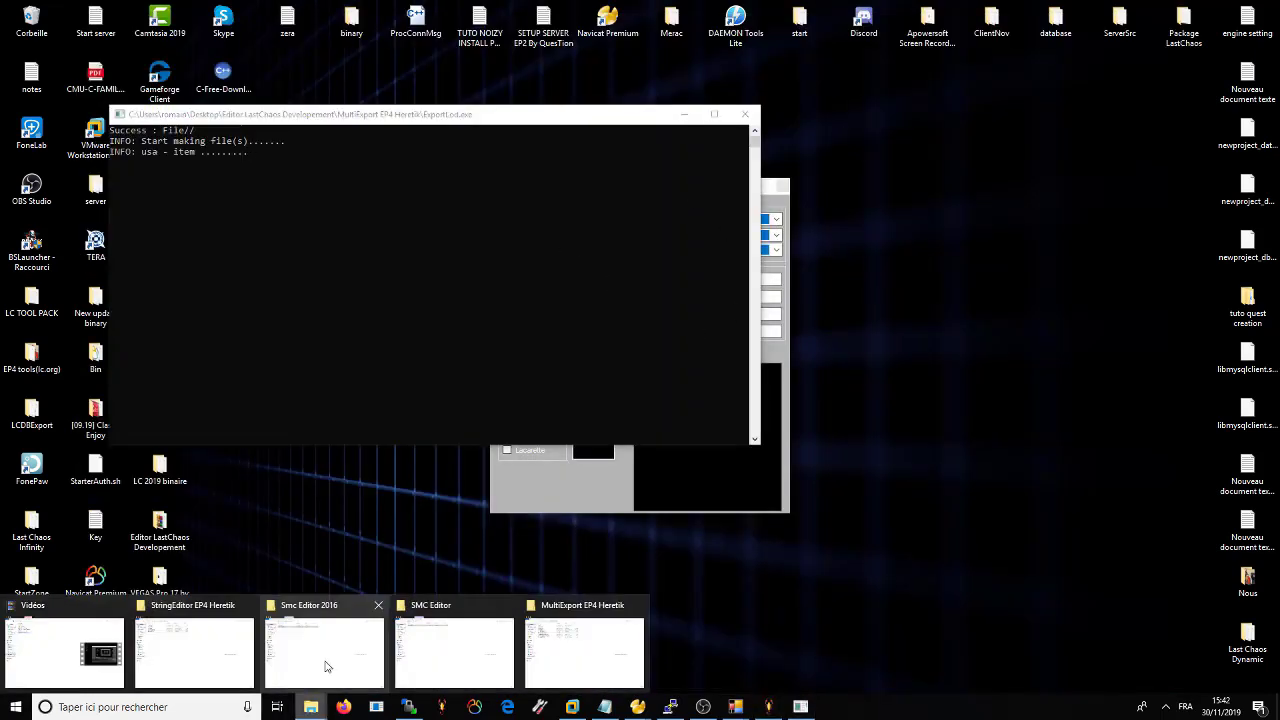
left_click(551, 655)
double_click(215, 99)
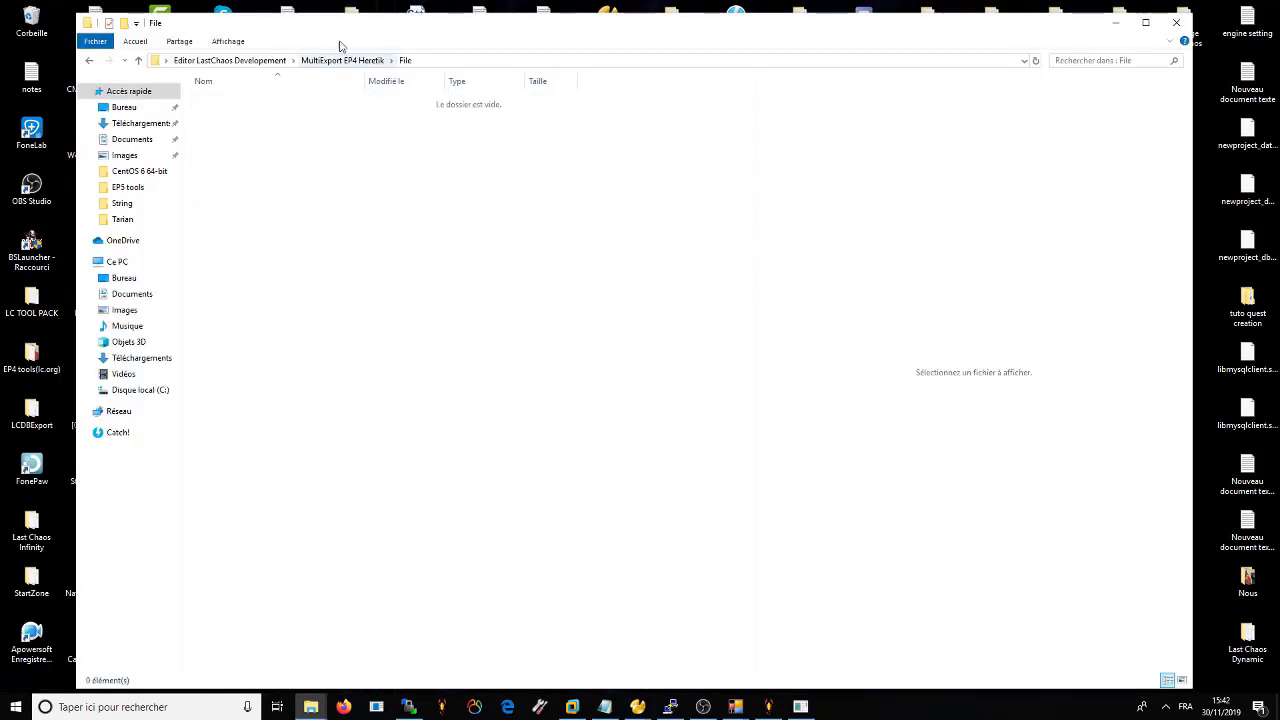
left_click_drag(340, 46, 825, 109)
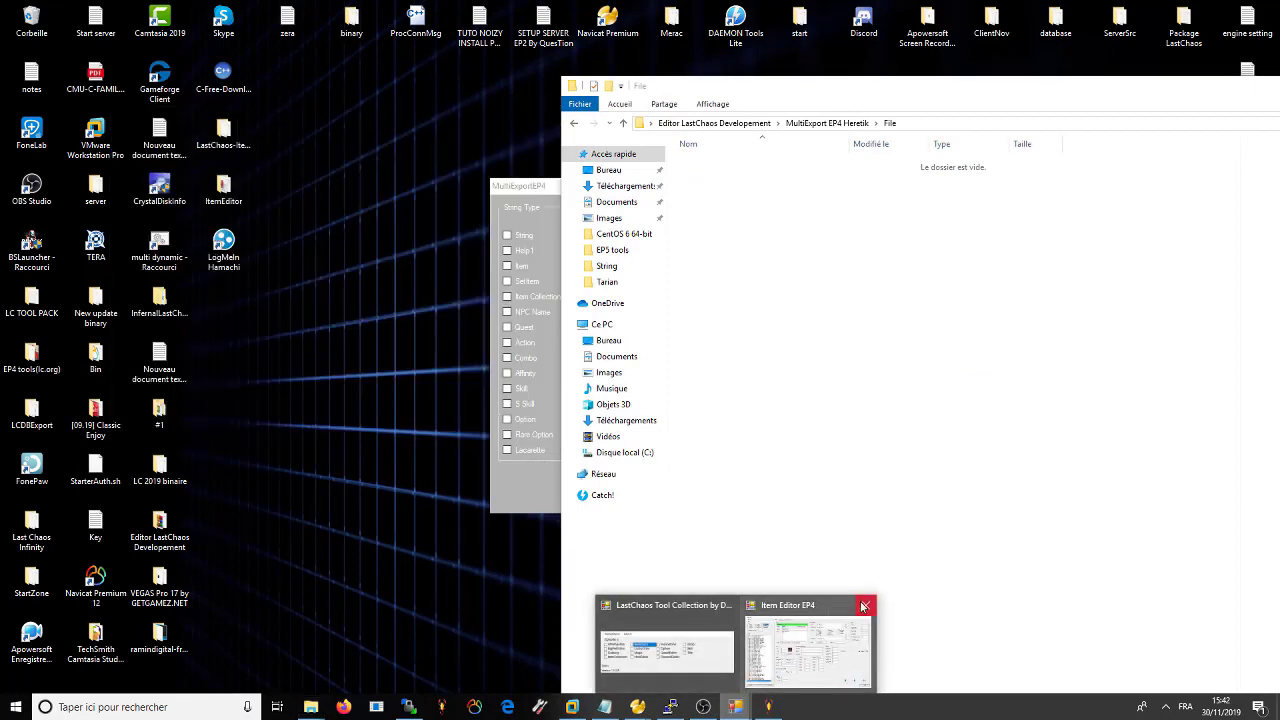
left_click(716, 164)
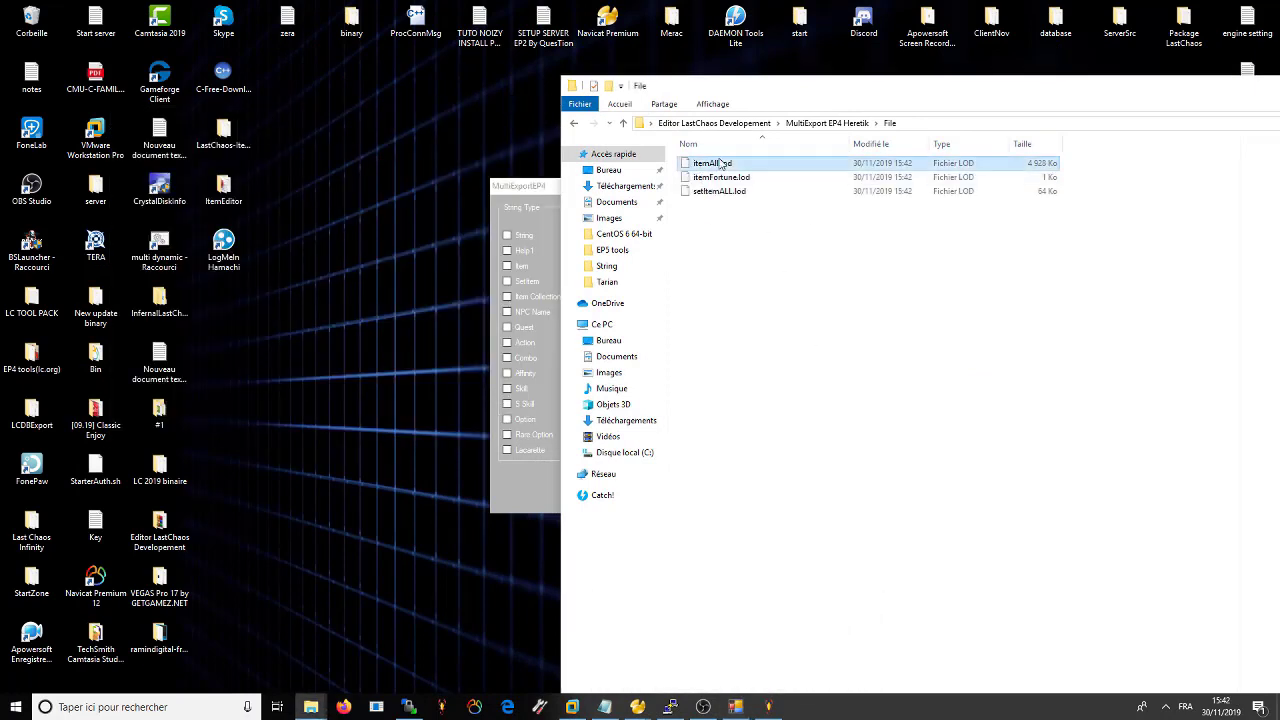
double_click(995, 22)
double_click(140, 116)
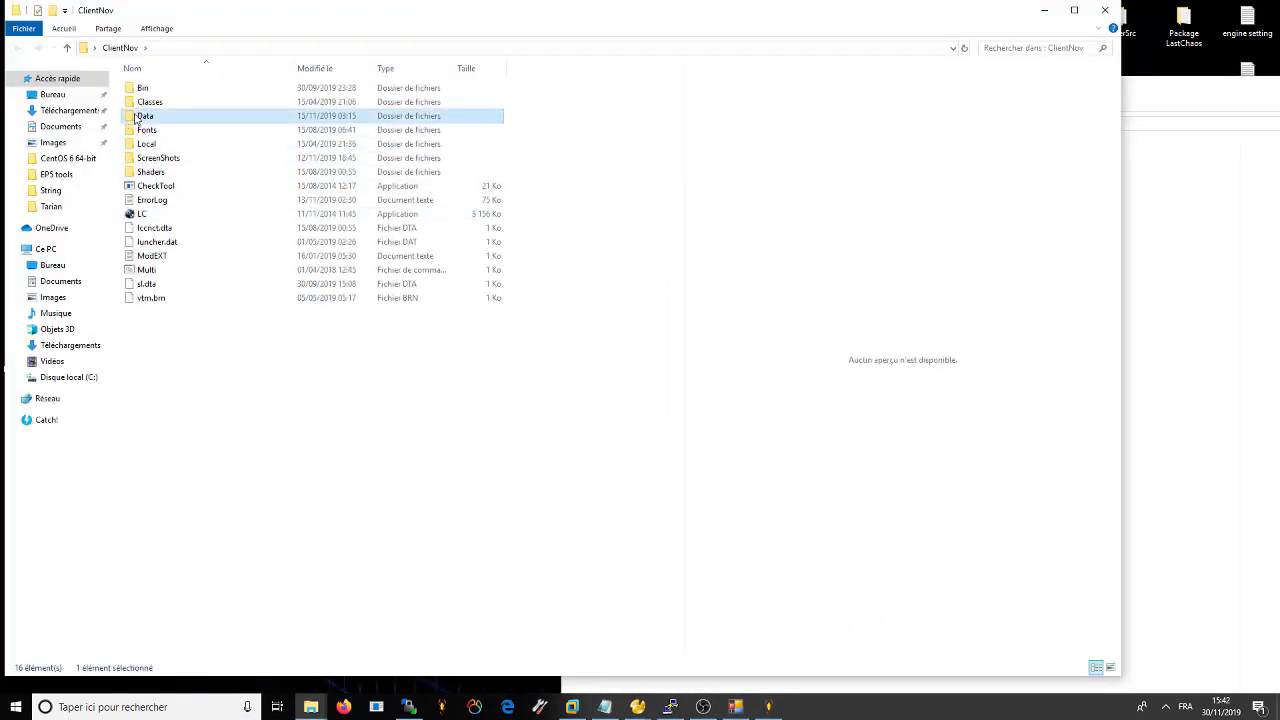
key("ctrl+v")
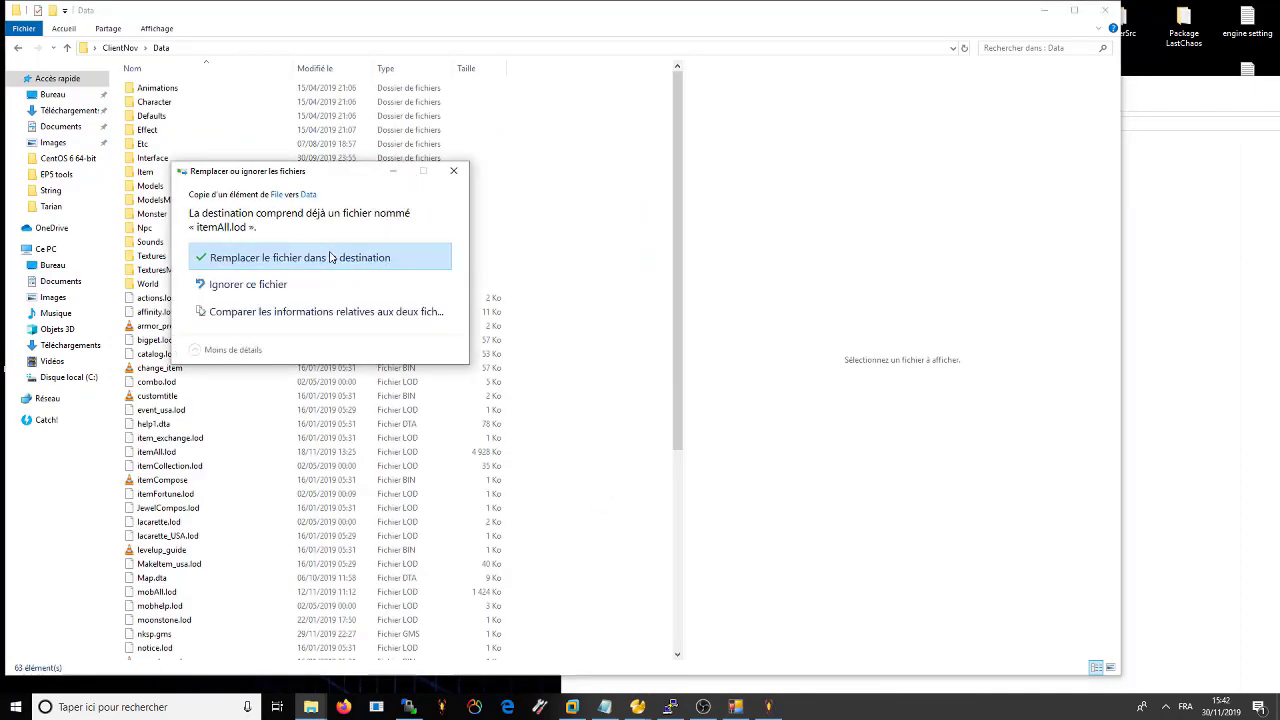
left_click(335, 252)
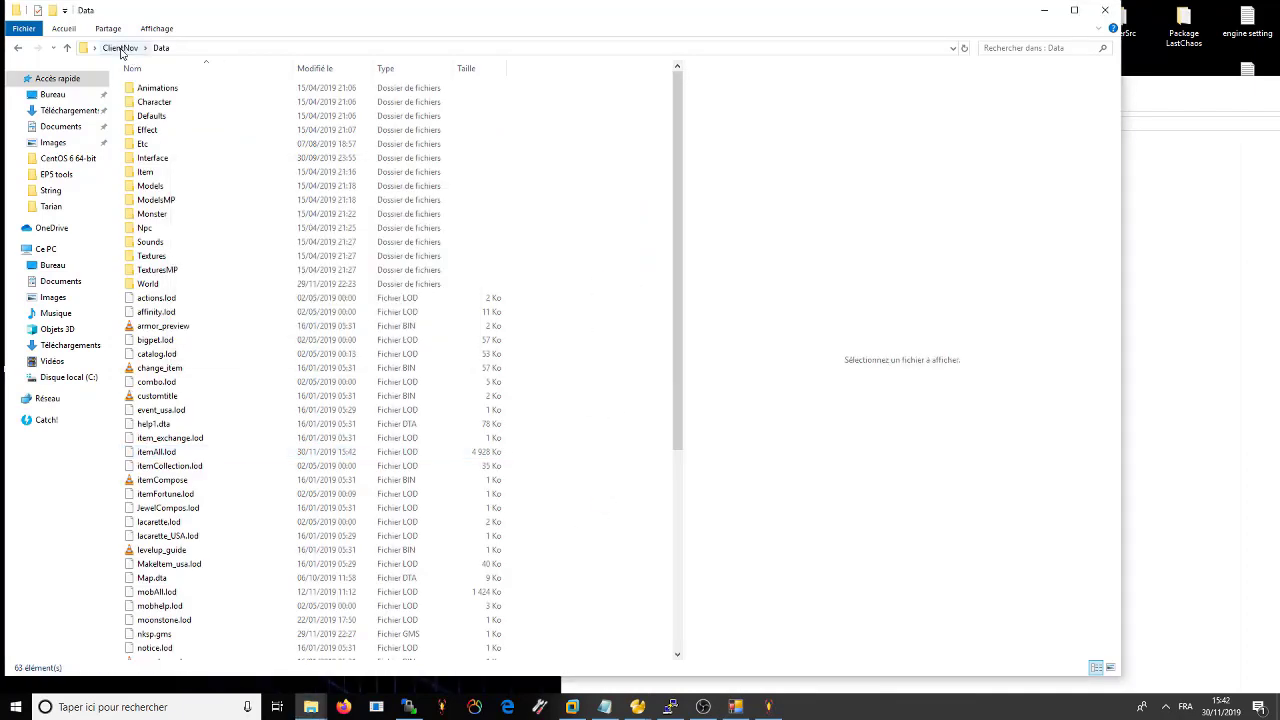
- Close the ClientNov and File folder windows and exit MultiExportEP4
left_click(120, 48)
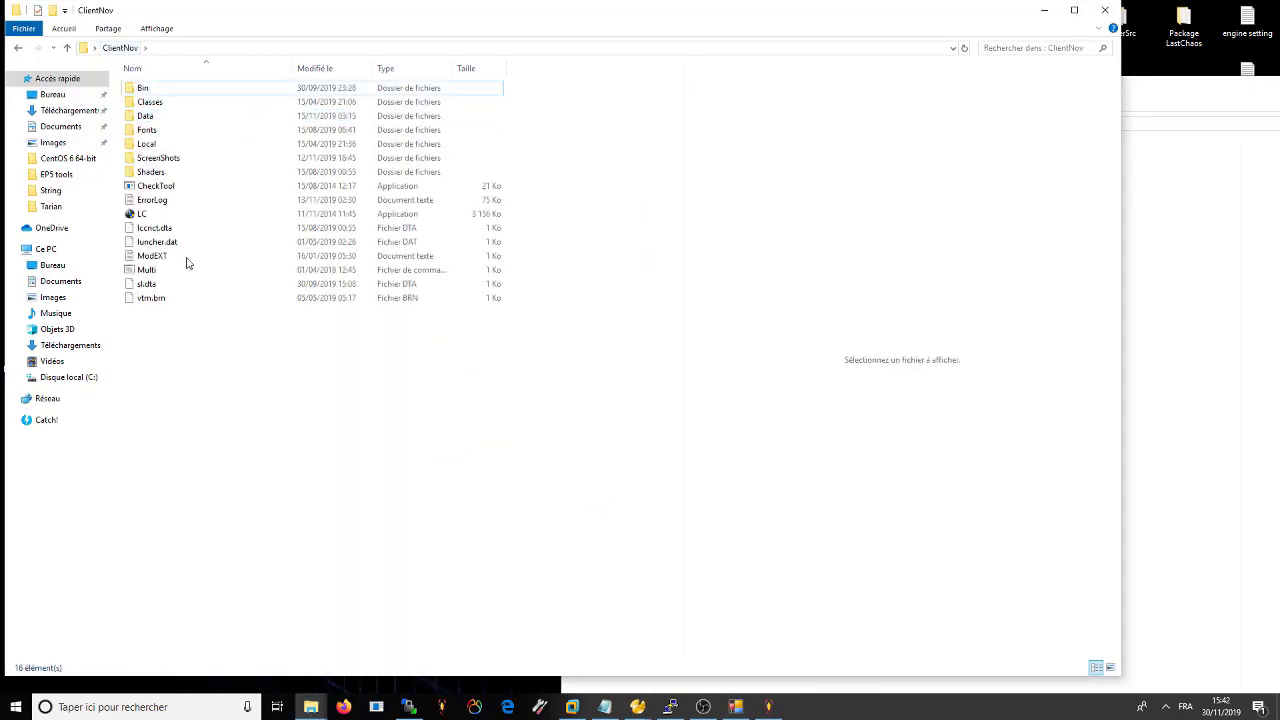
left_click(1104, 10)
left_click(1217, 55)
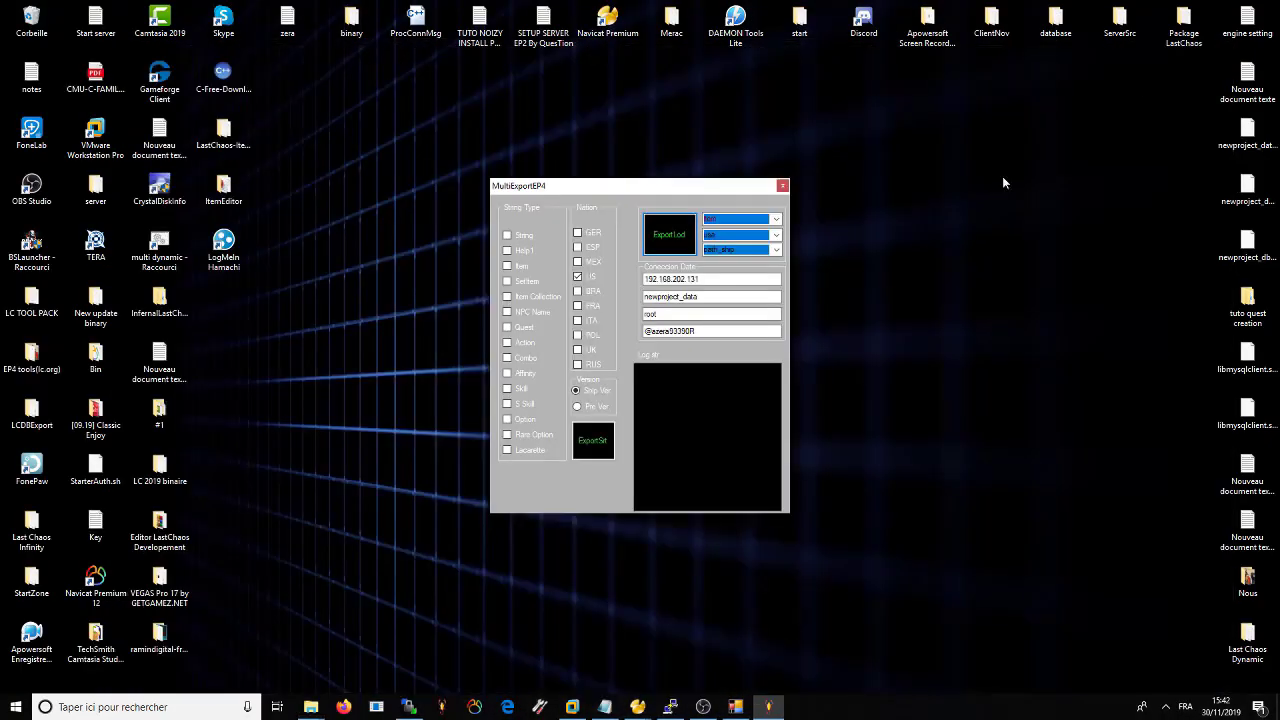
left_click(782, 186)
- Switch to the server's SSH terminal and run ./start from /home/server/Auth to start the Auth server
left_click(670, 707)
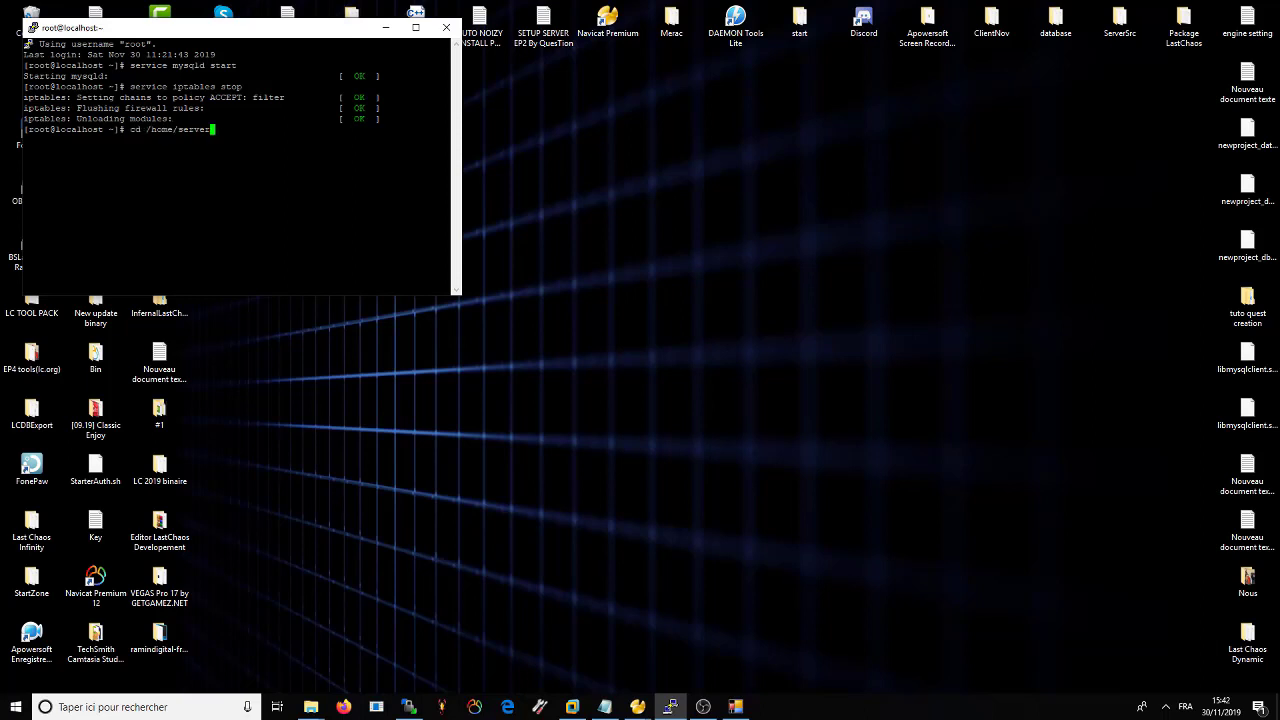
type("cd /home/server/Auth")
key("Return")
type("cd /home/server/")
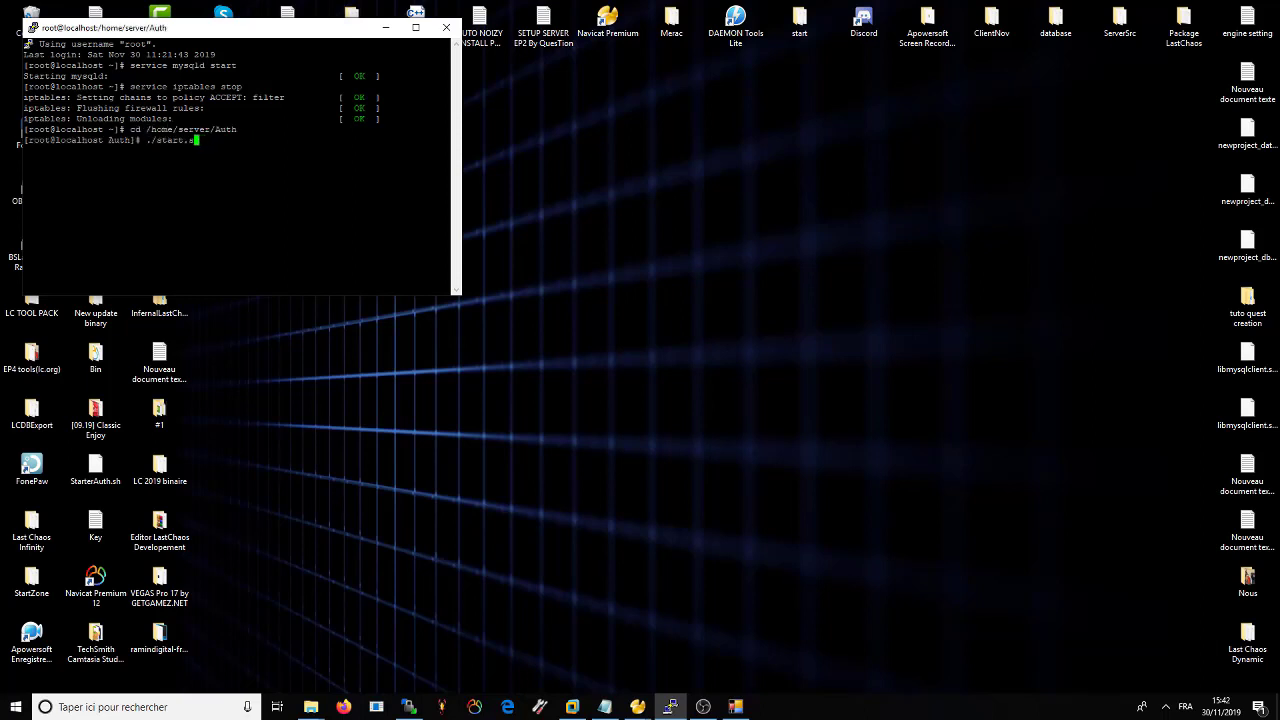
key("BackSpace")
key("BackSpace")
key("Return")
- Change to /home/server, start the game server processes, and minimize the terminal
type(".sh")
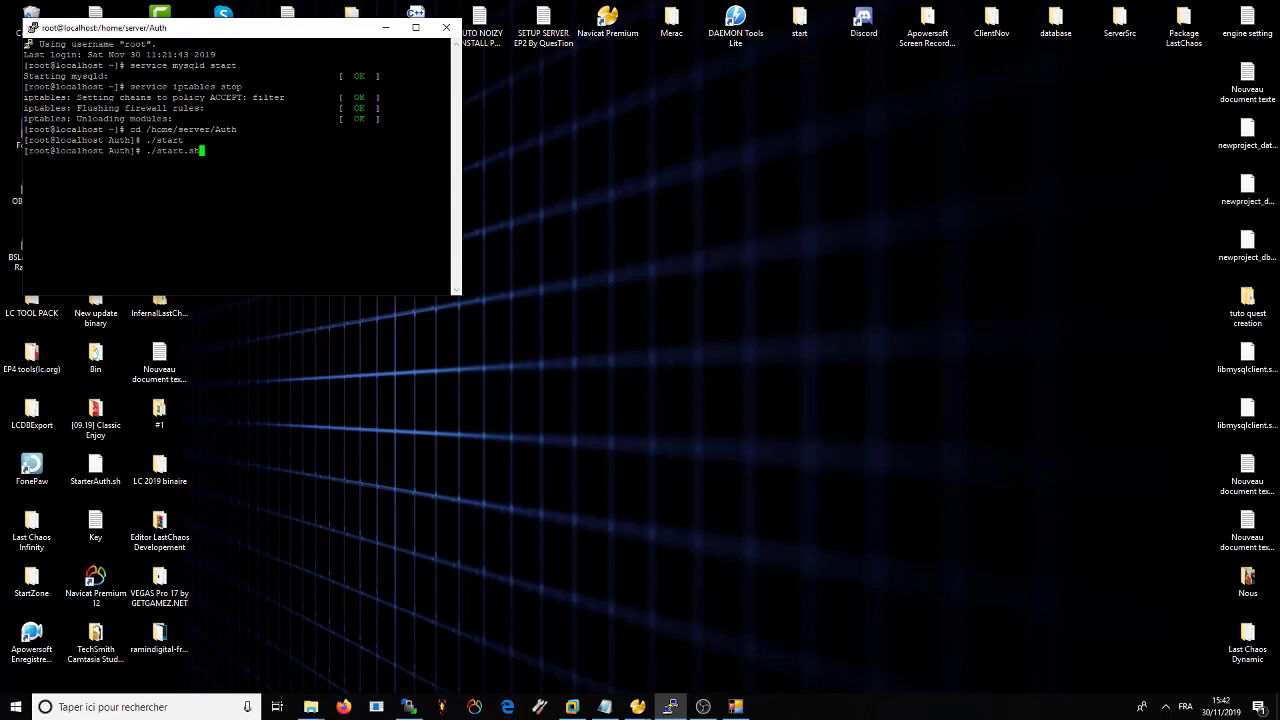
key("Return")
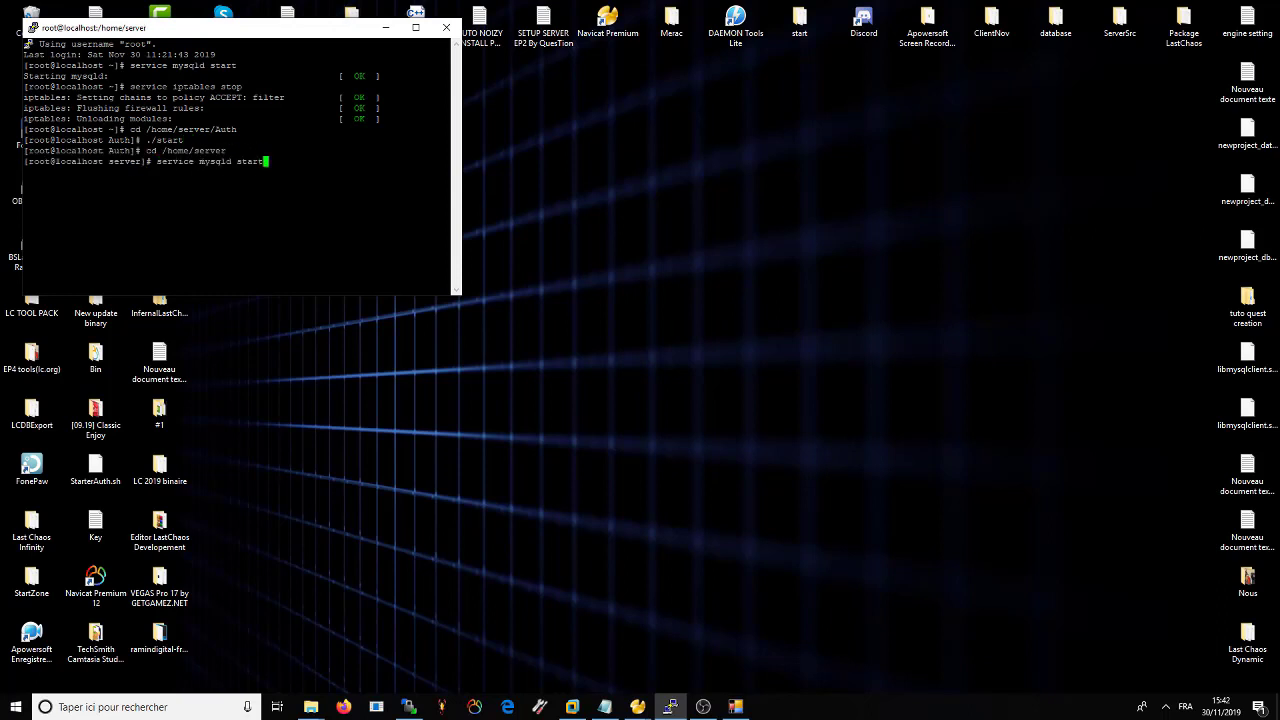
left_click(385, 33)
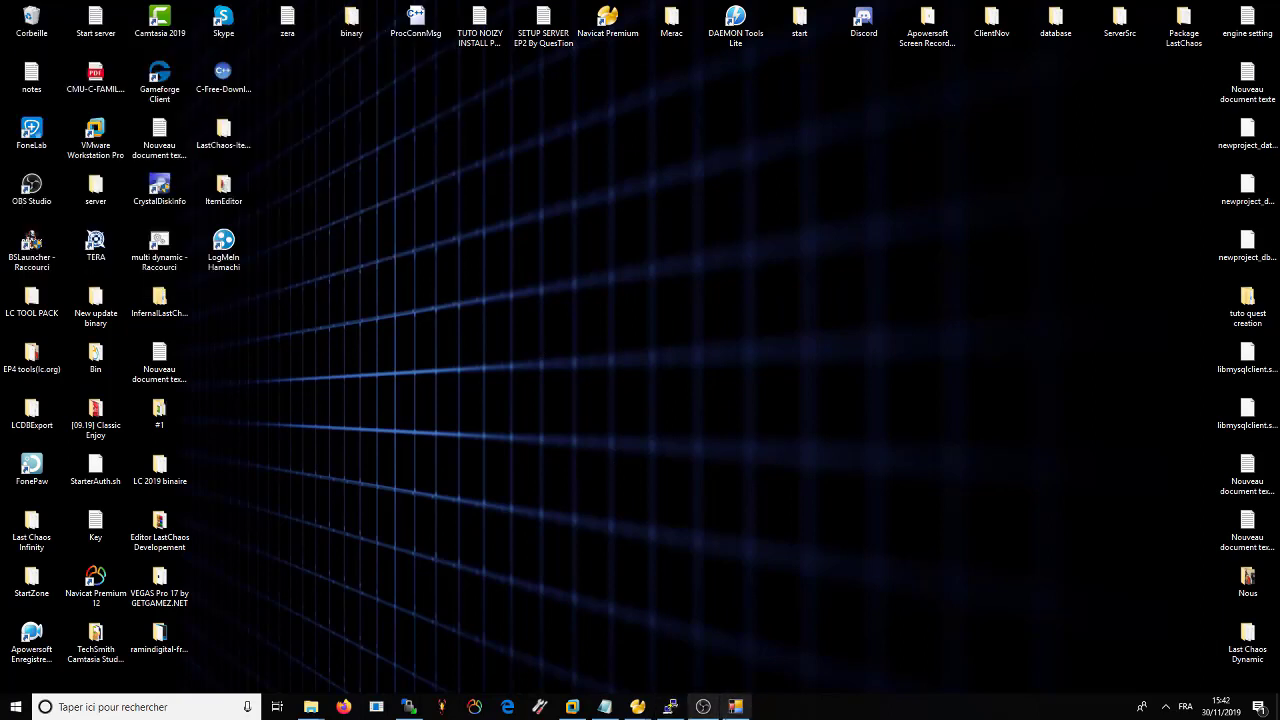
left_click(670, 707)
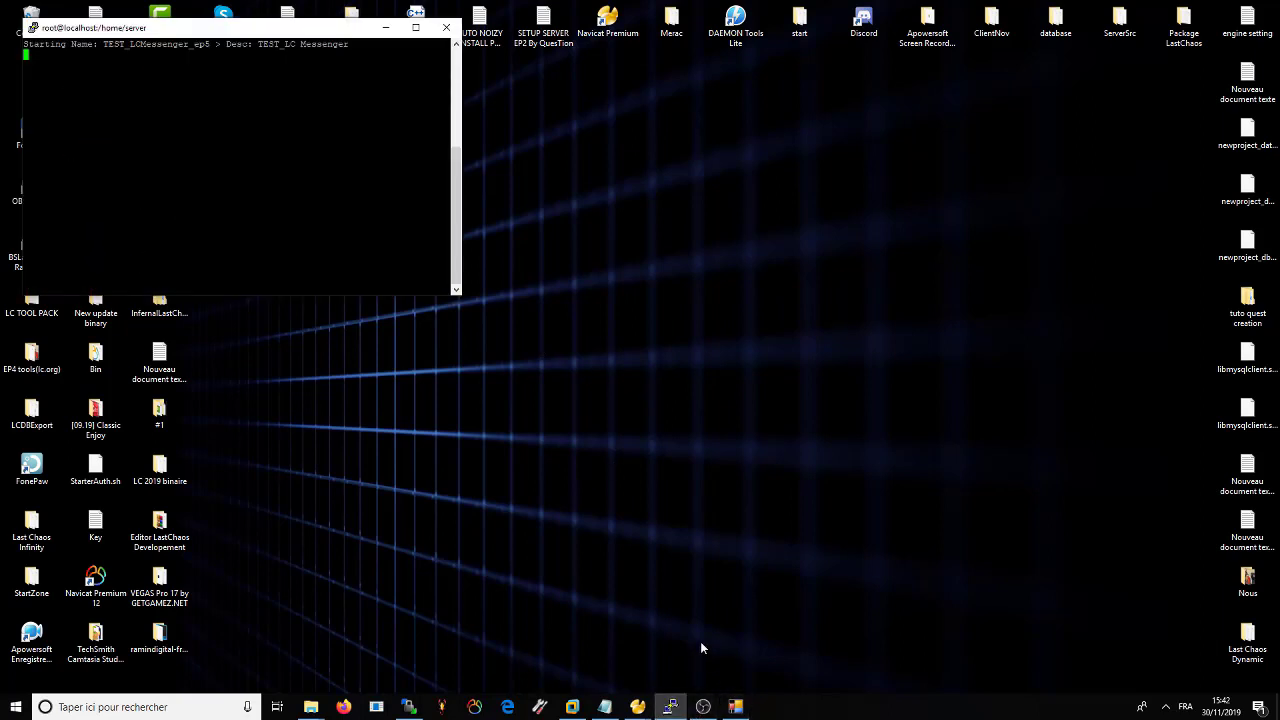
left_click(385, 33)
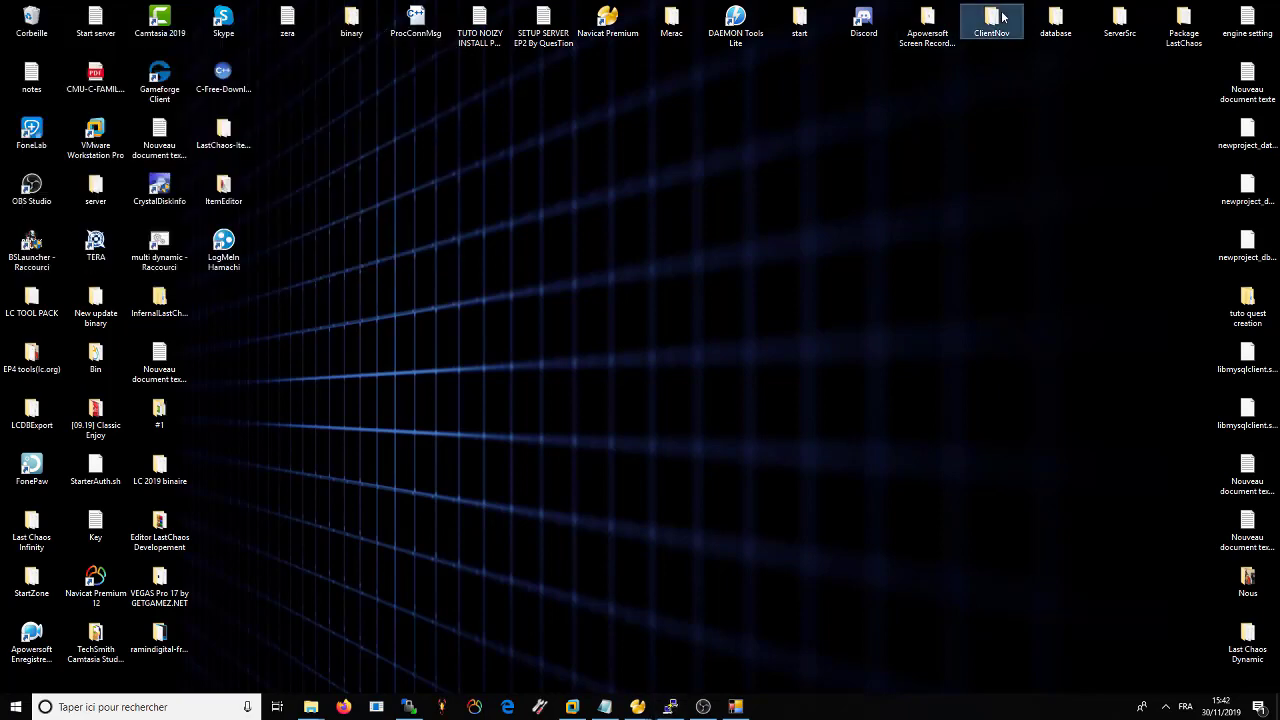
- Launch the game client with the Multi file from the ClientNov folder and open the character's inventory
double_click(991, 25)
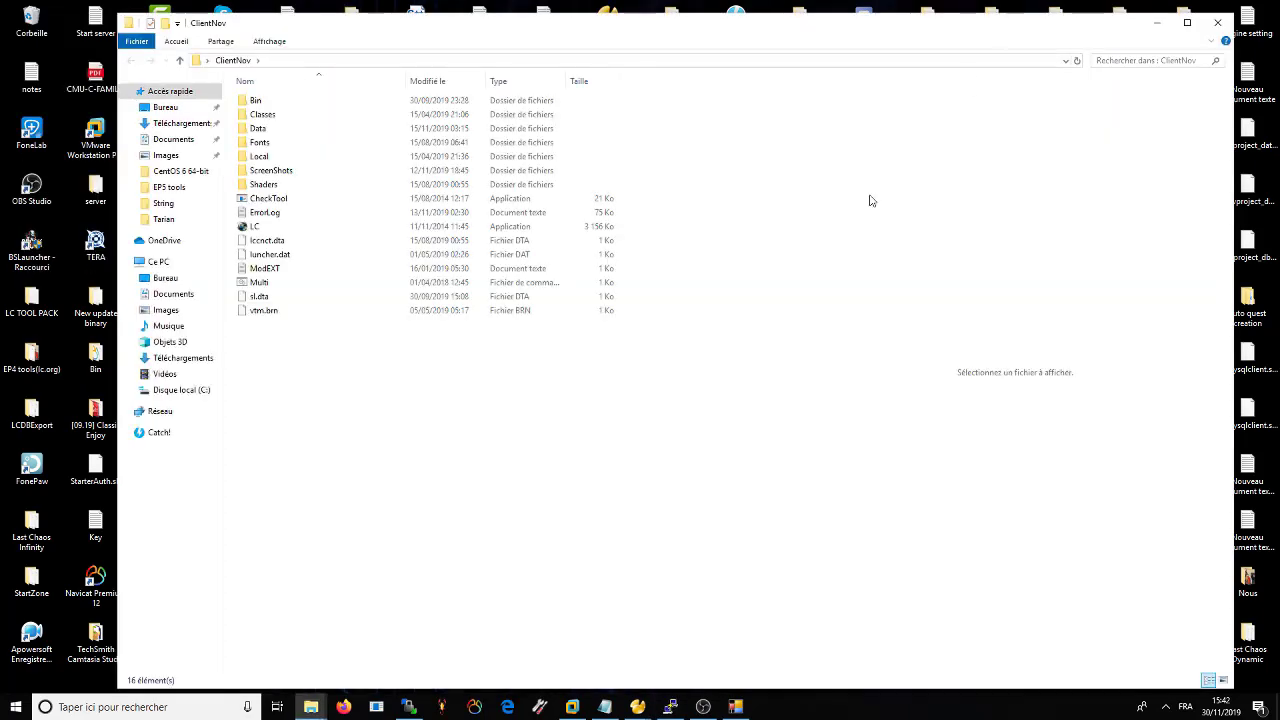
double_click(257, 282)
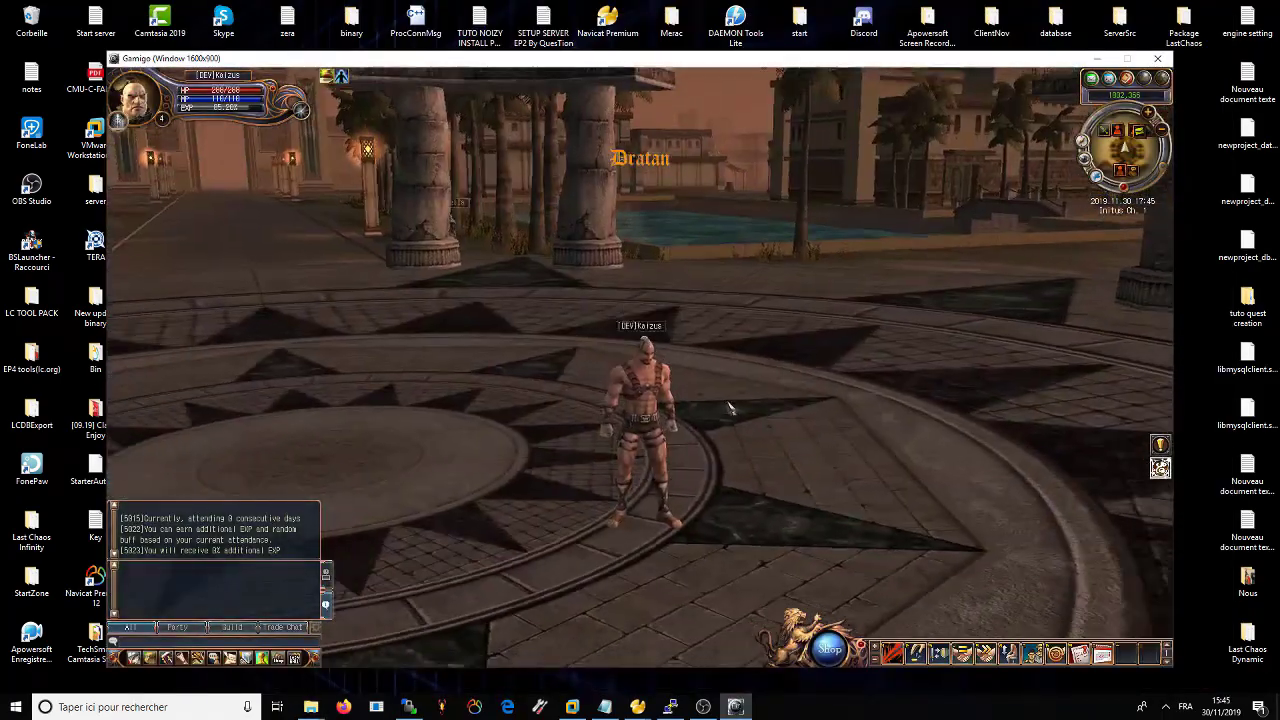
key("alt+e")
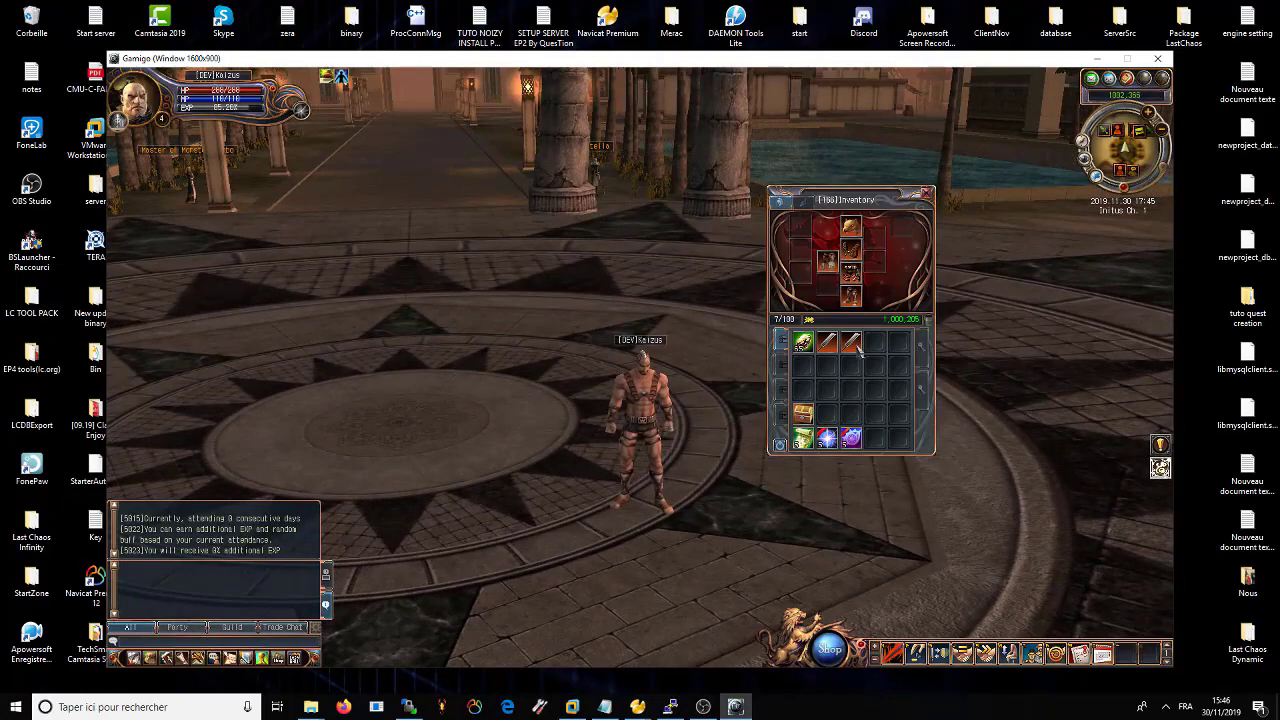
left_click(850, 341)
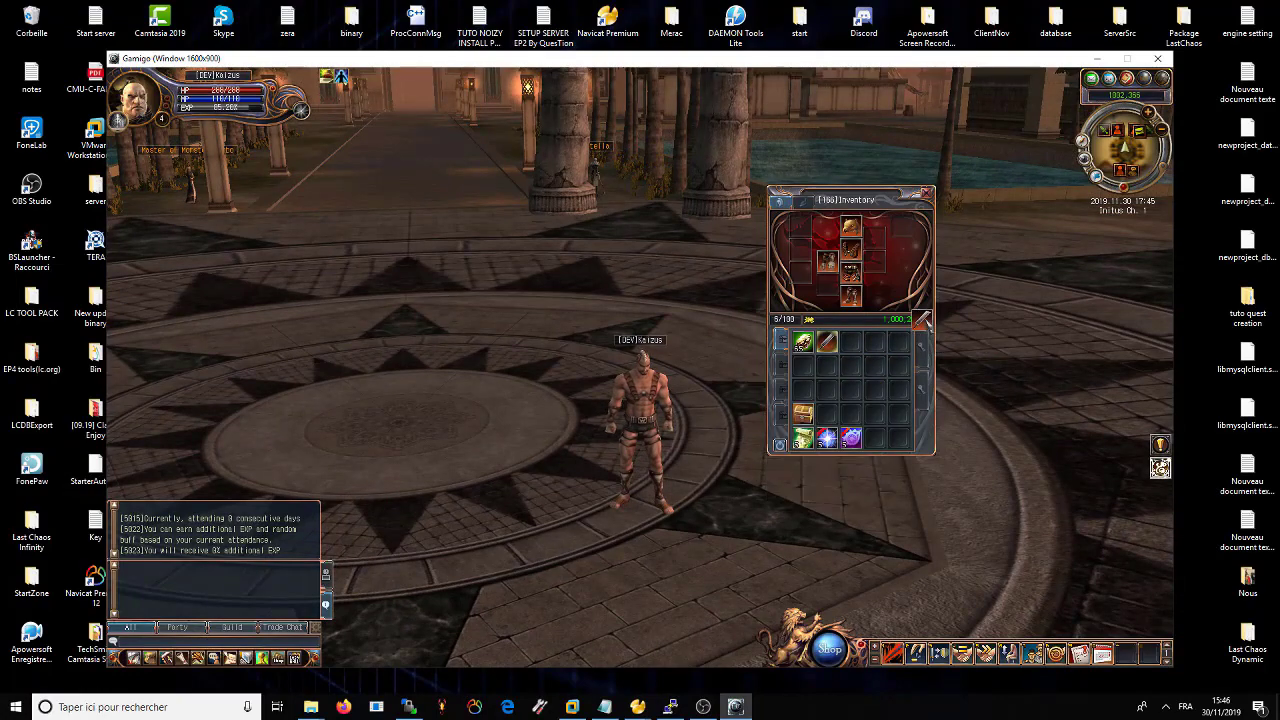
- Switch to Navicat and look up the a_index of Machete V2 in the t_item table
left_click(637, 707)
left_click(684, 660)
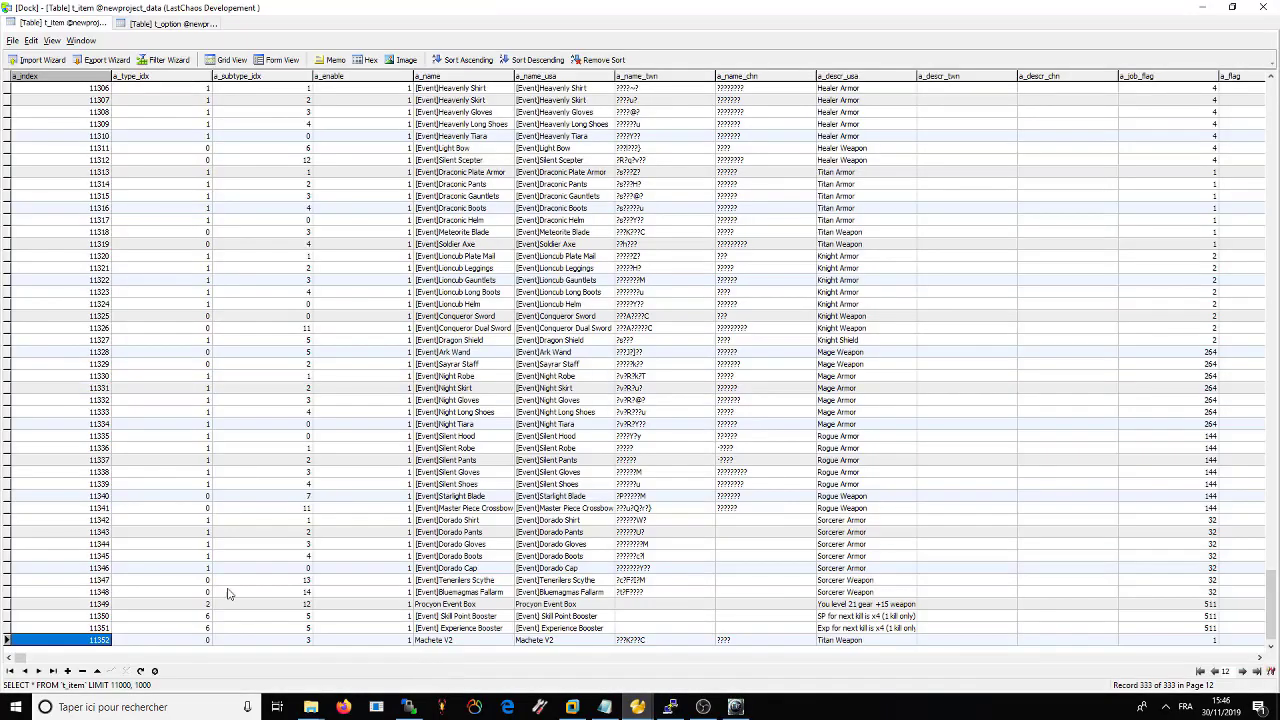
left_click(105, 640)
left_click(1262, 6)
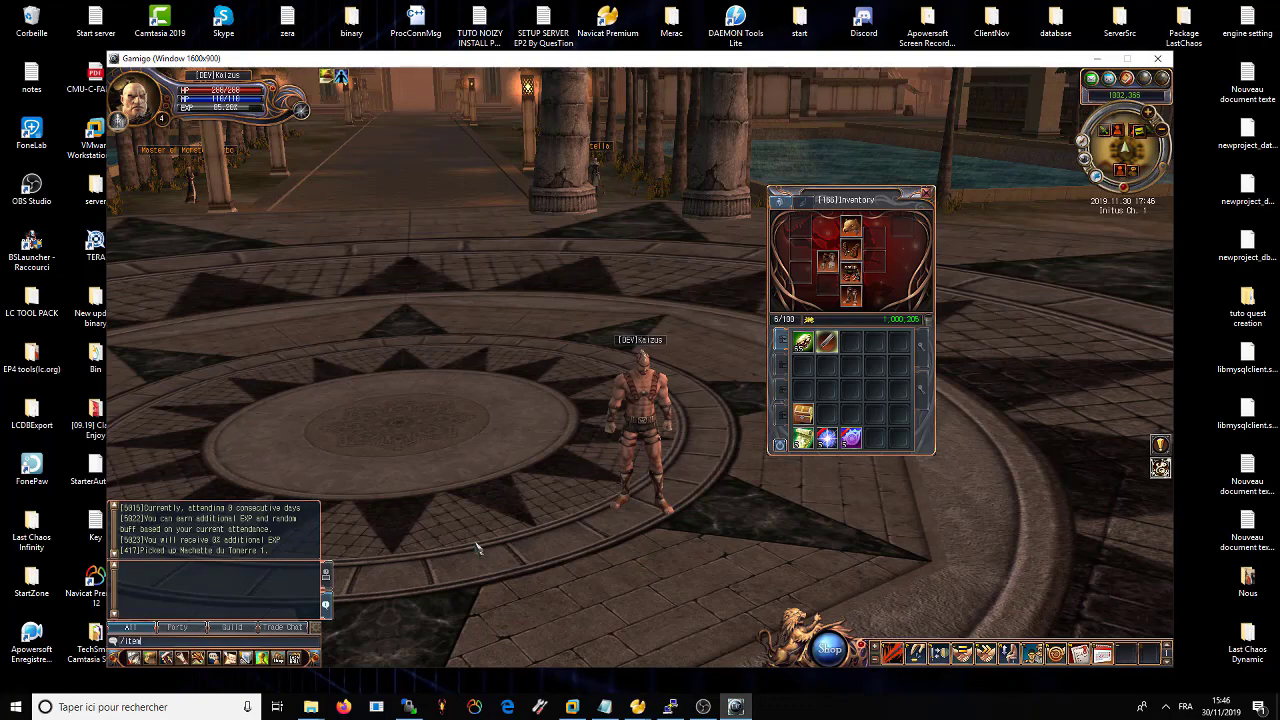
- Return to the game, pick up the Mechette du Tonerre from the ground and equip it on the character
key("Return")
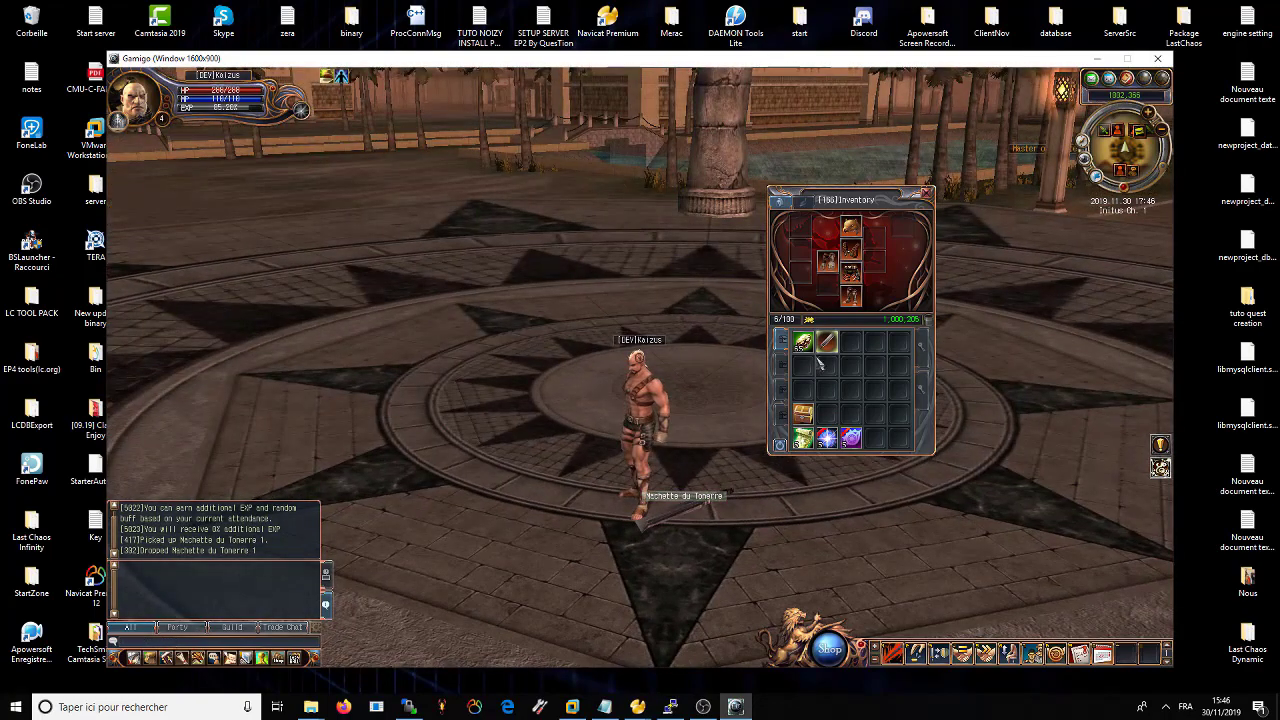
left_click(716, 497)
mouse_move(828, 350)
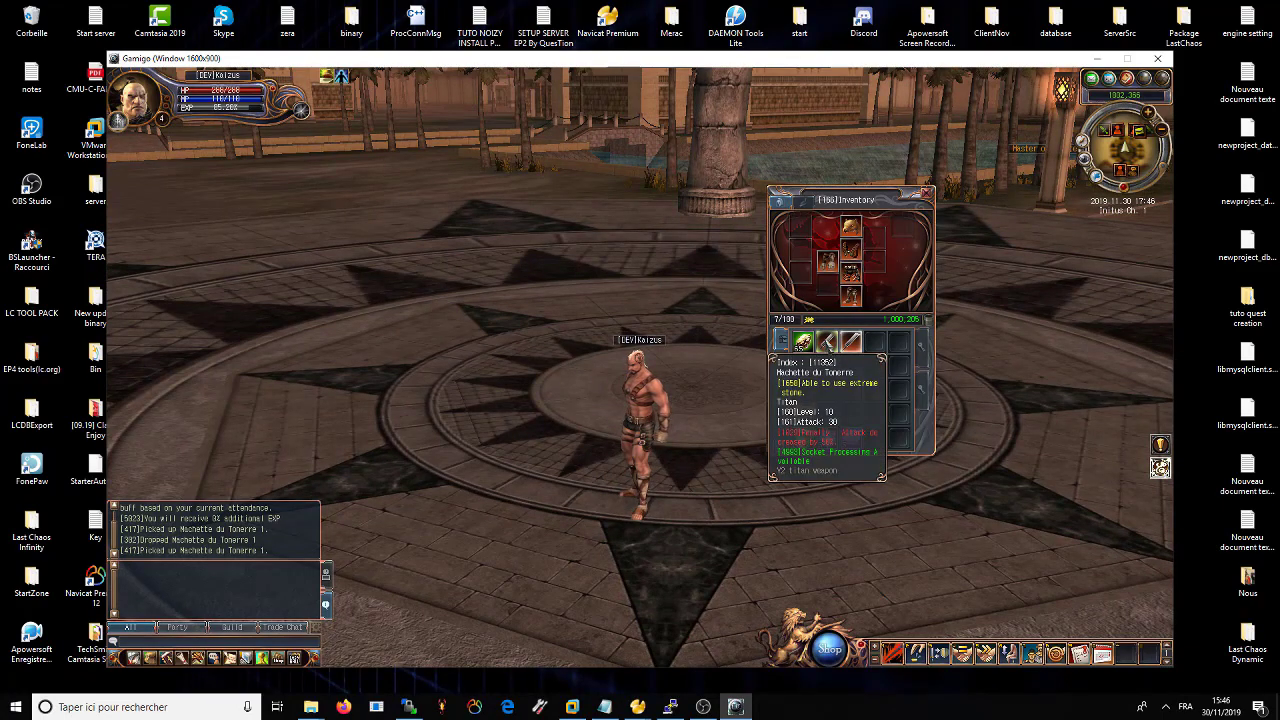
double_click(828, 342)
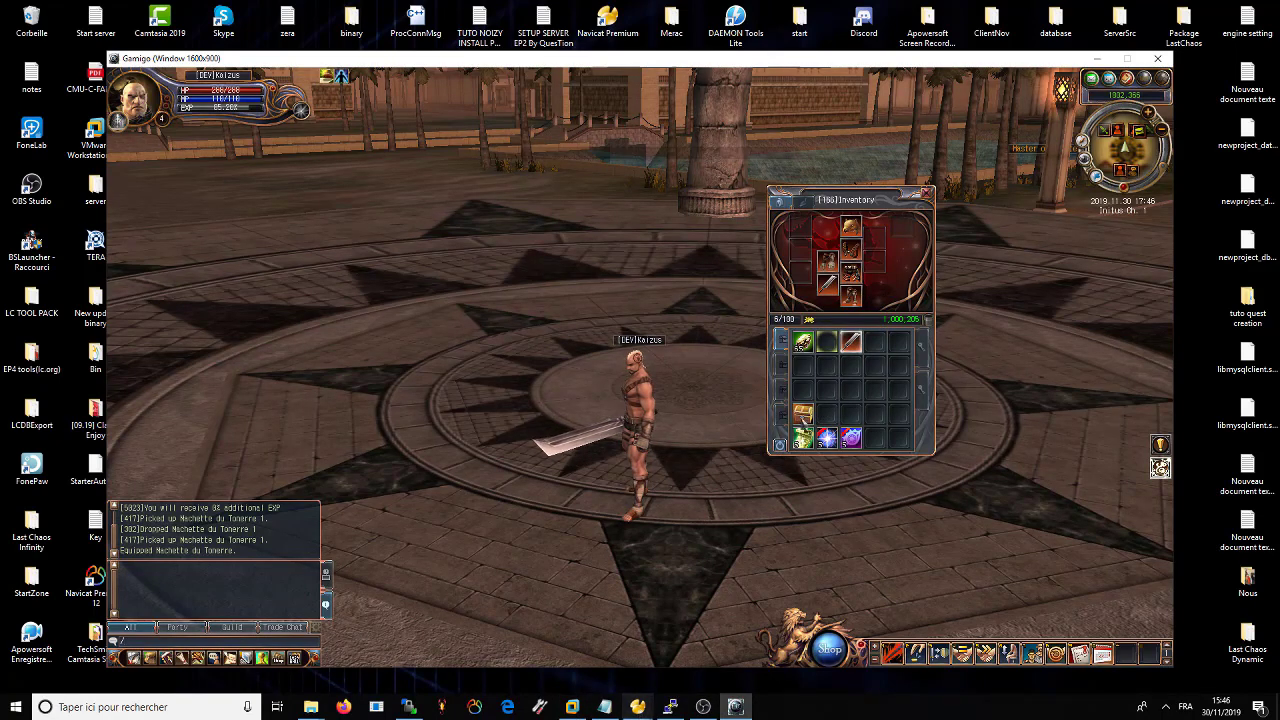
- Compare the equipped weapon with the Machete V2 record in Navicat's t_item table and minimize both windows
mouse_move(829, 282)
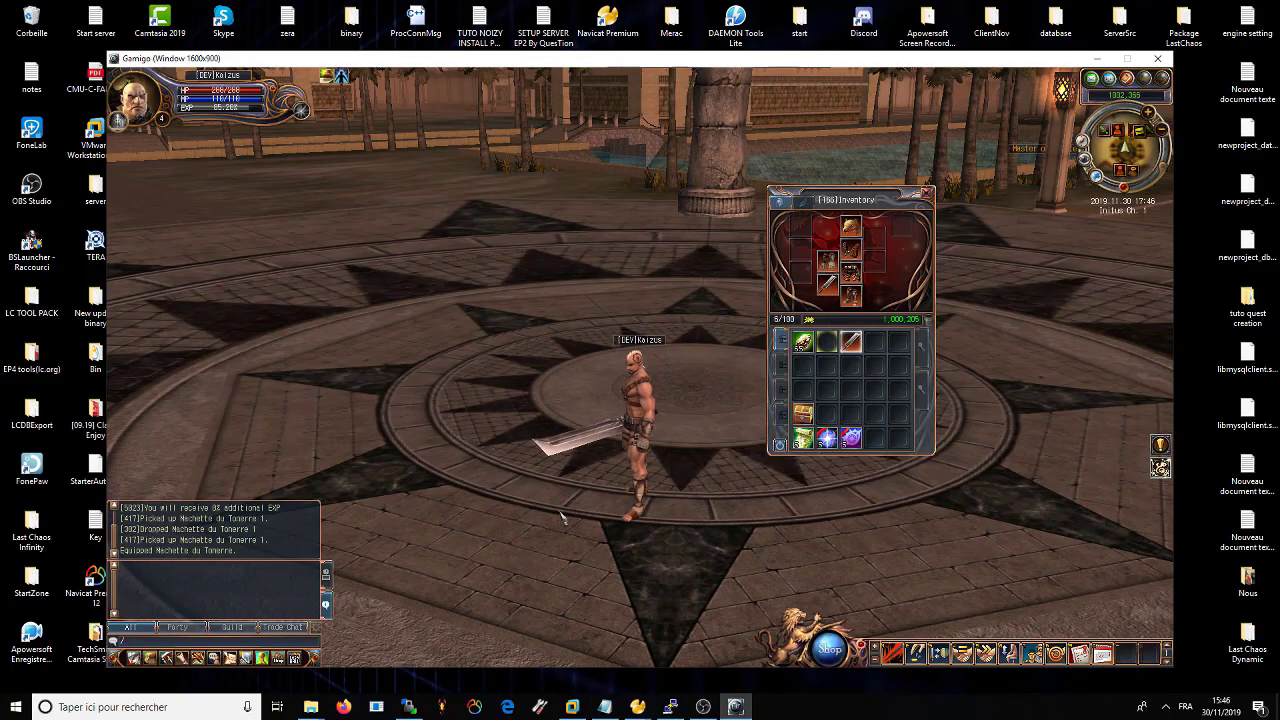
left_click(638, 707)
left_click(700, 650)
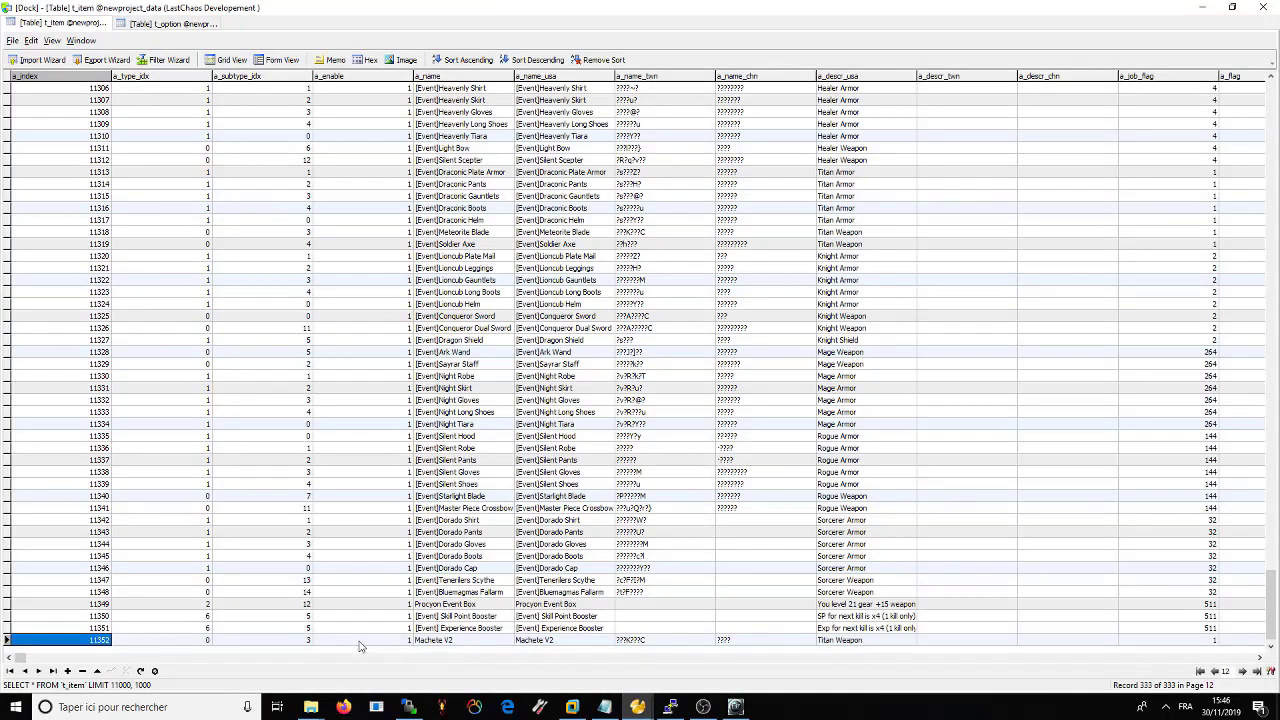
left_click(670, 707)
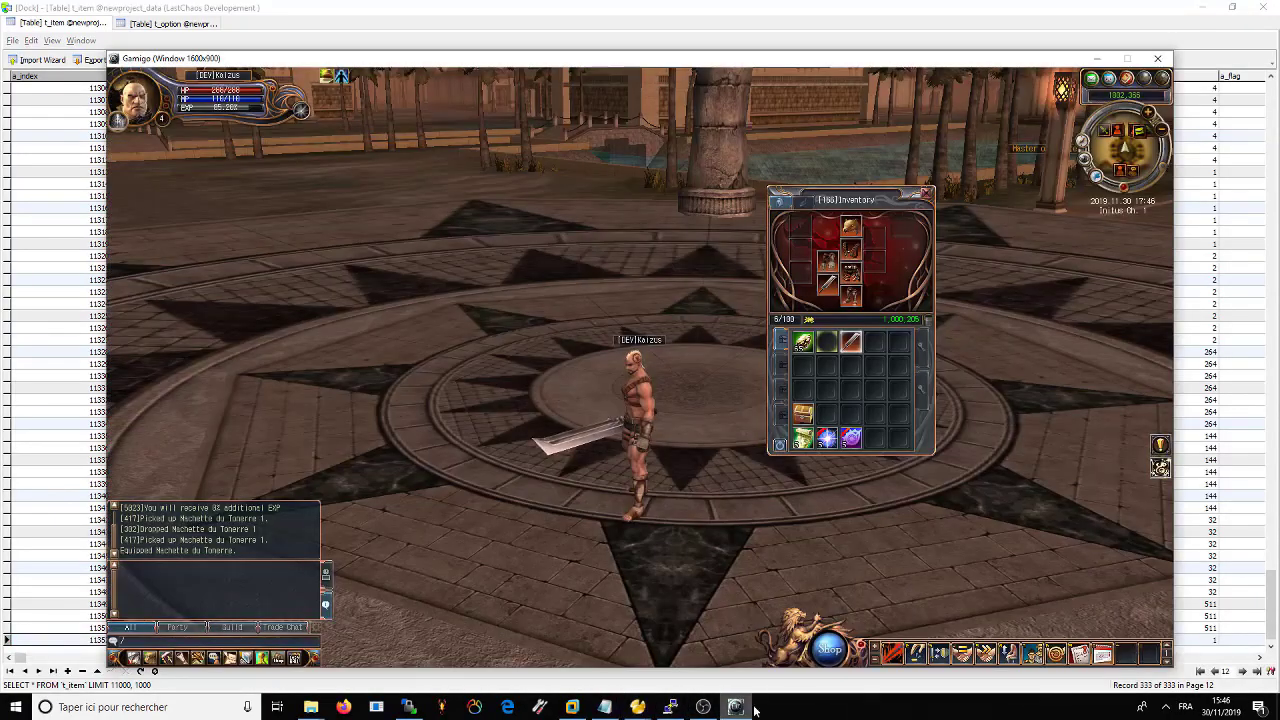
mouse_move(827, 343)
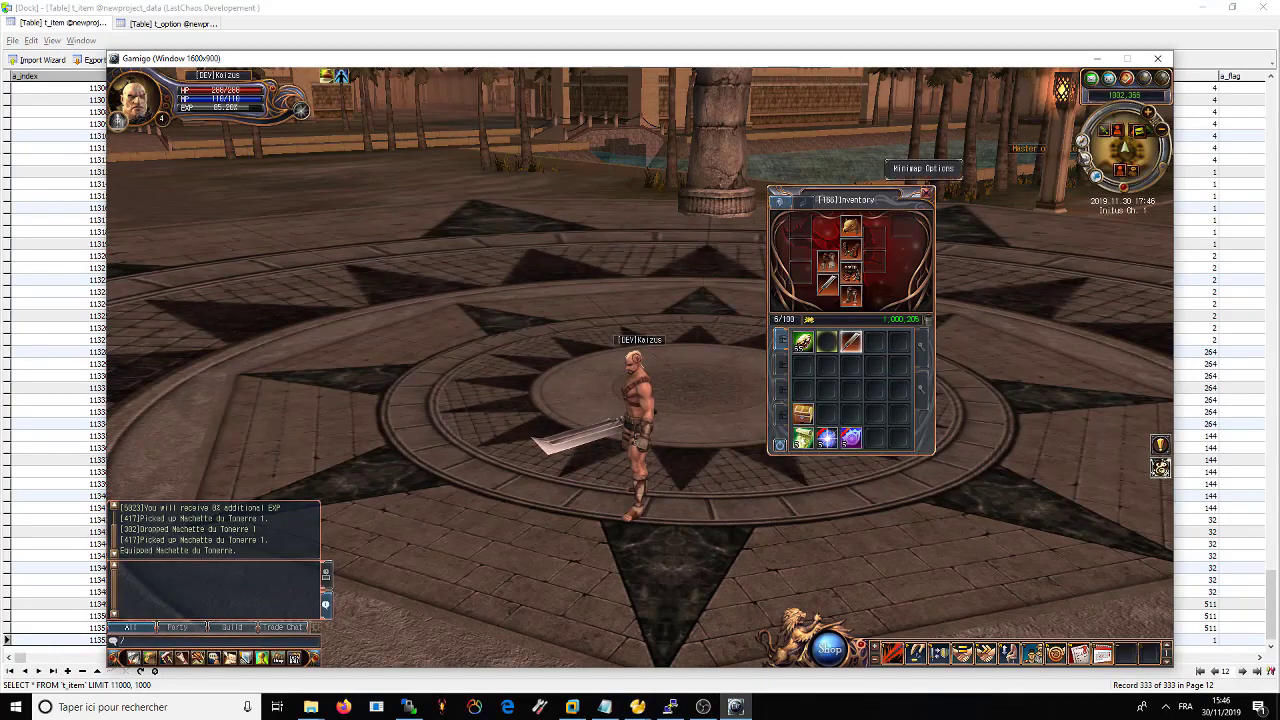
left_click(1097, 58)
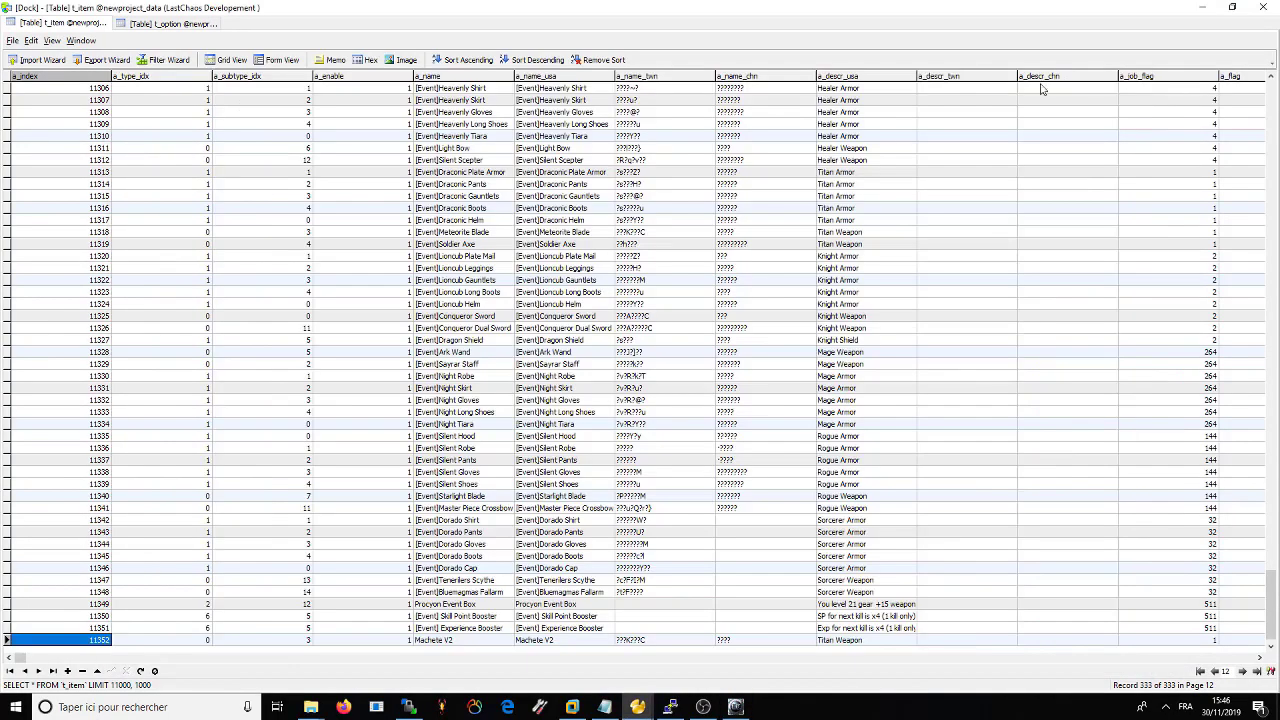
left_click(1205, 8)
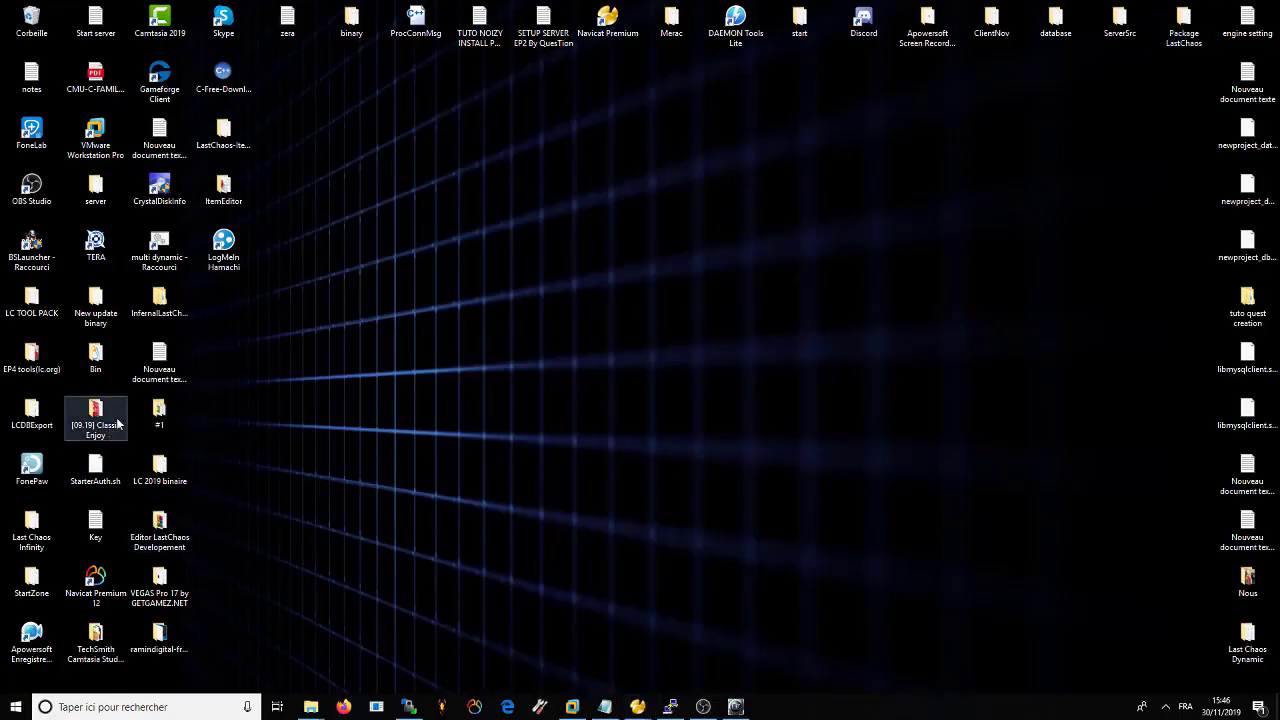
- Restore the game window, move the remaining machete into the empty slot in the inventory's first row, and close the inventory
left_click(738, 707)
left_click_drag(850, 342, 826, 342)
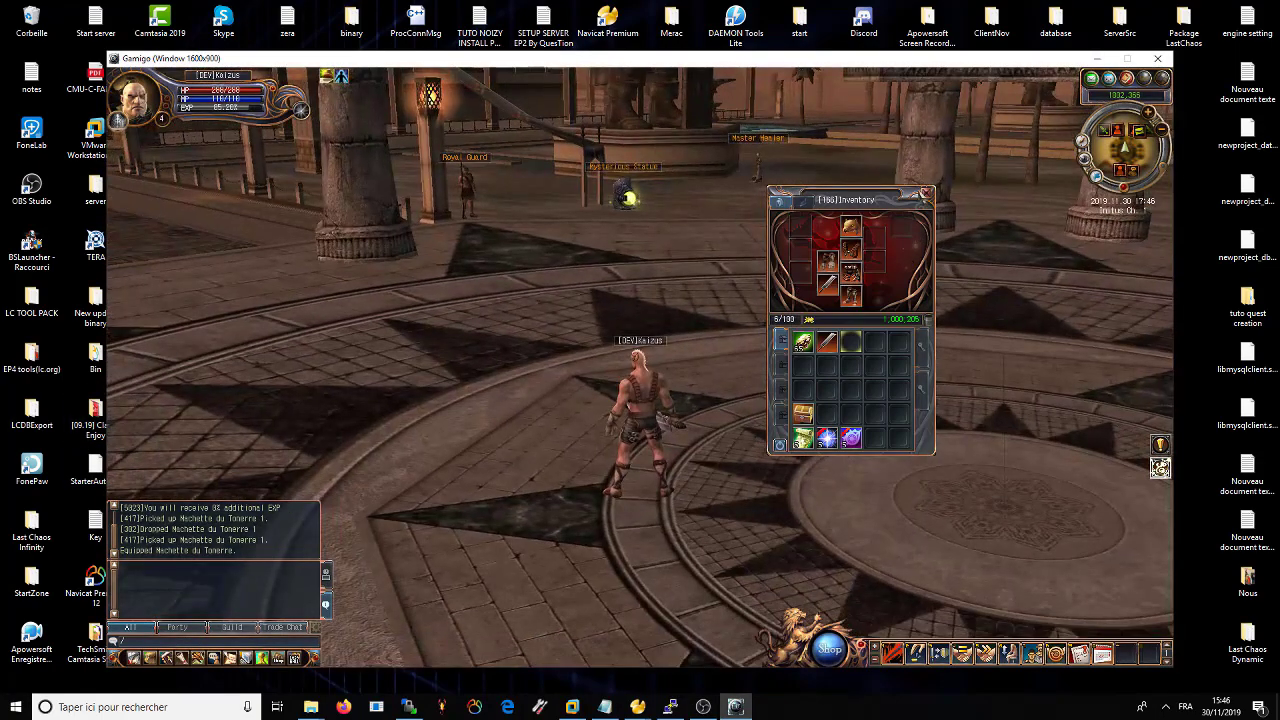
left_click(925, 192)
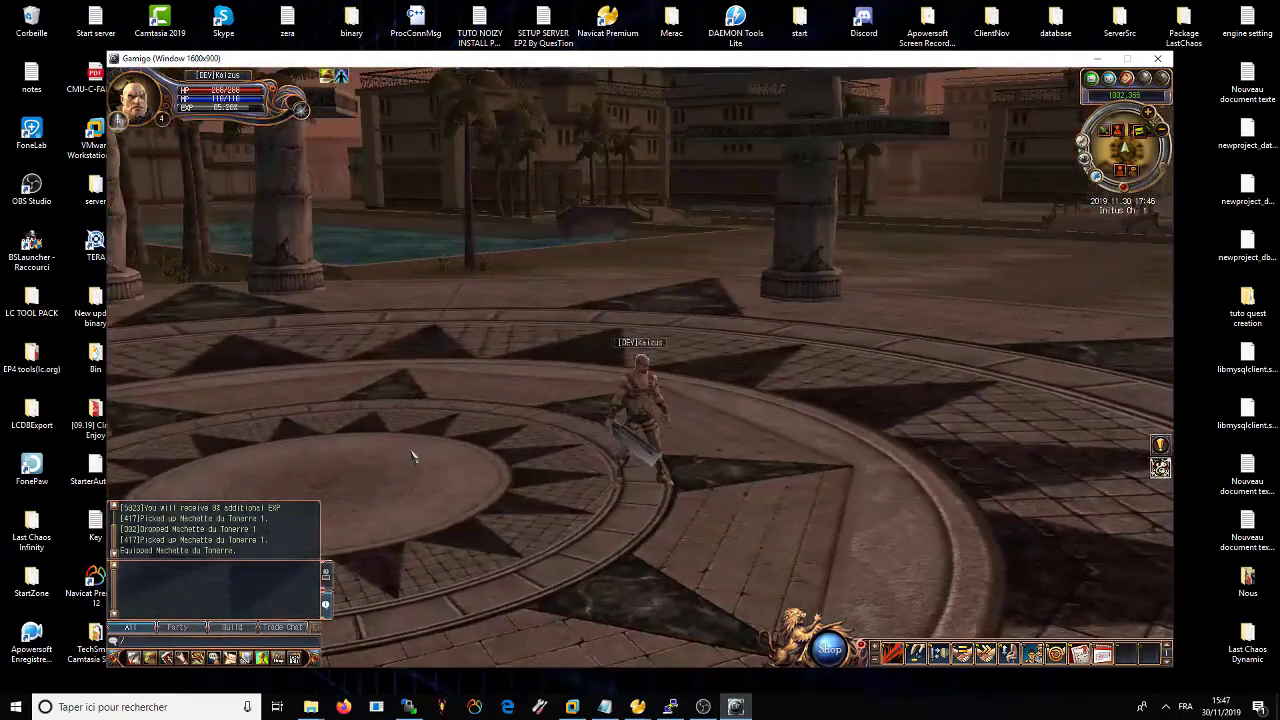
- Run the character around the Dratan plaza to examine how the equipped machete looks in motion
left_click(688, 430)
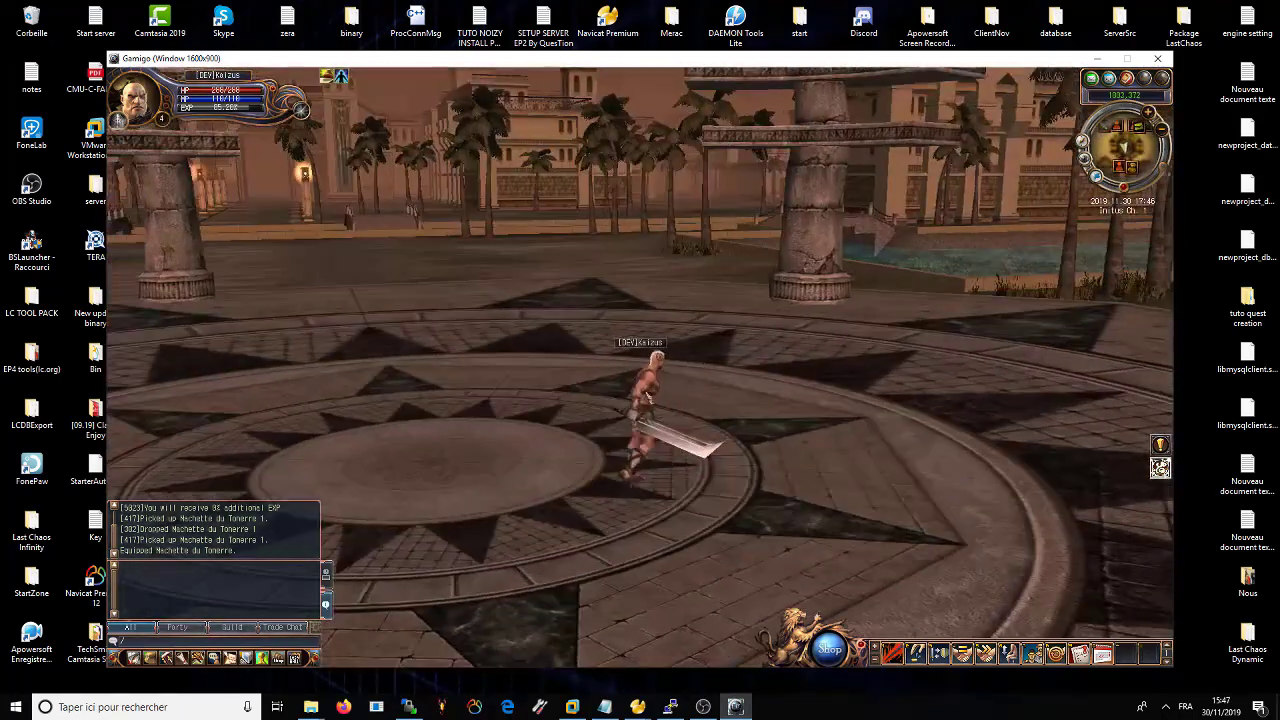
left_click(620, 455)
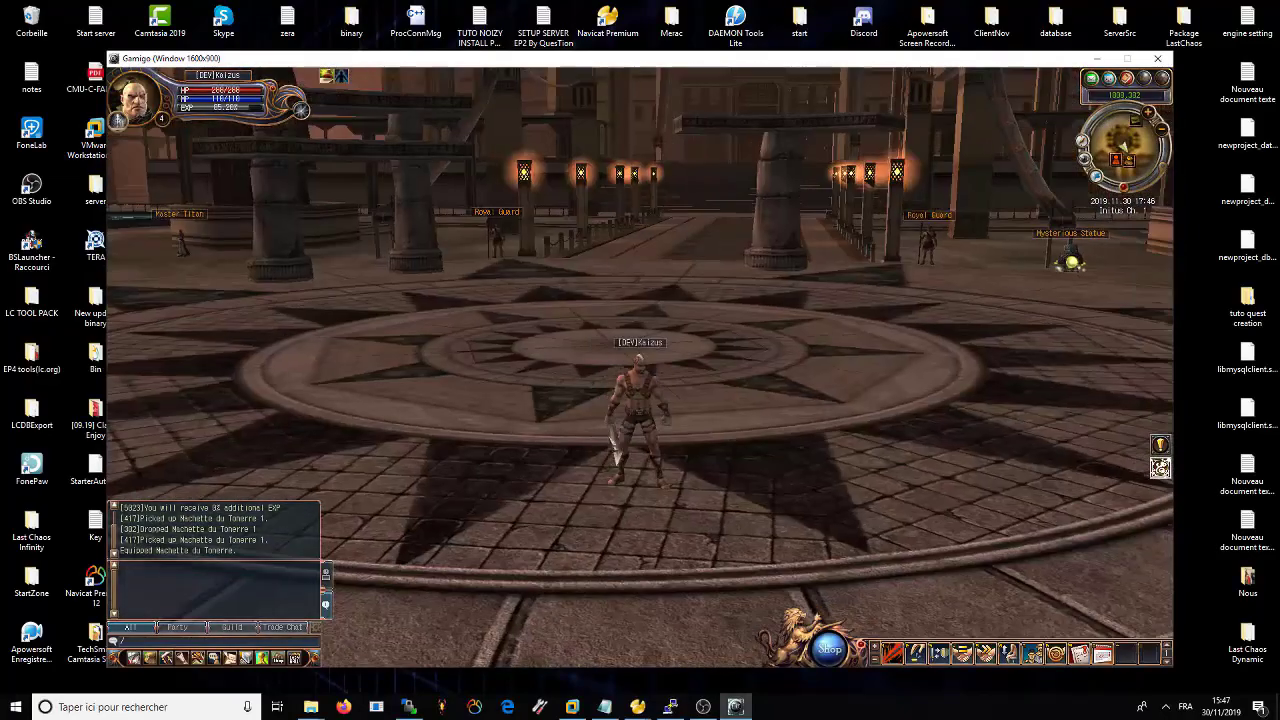
left_click(563, 448)
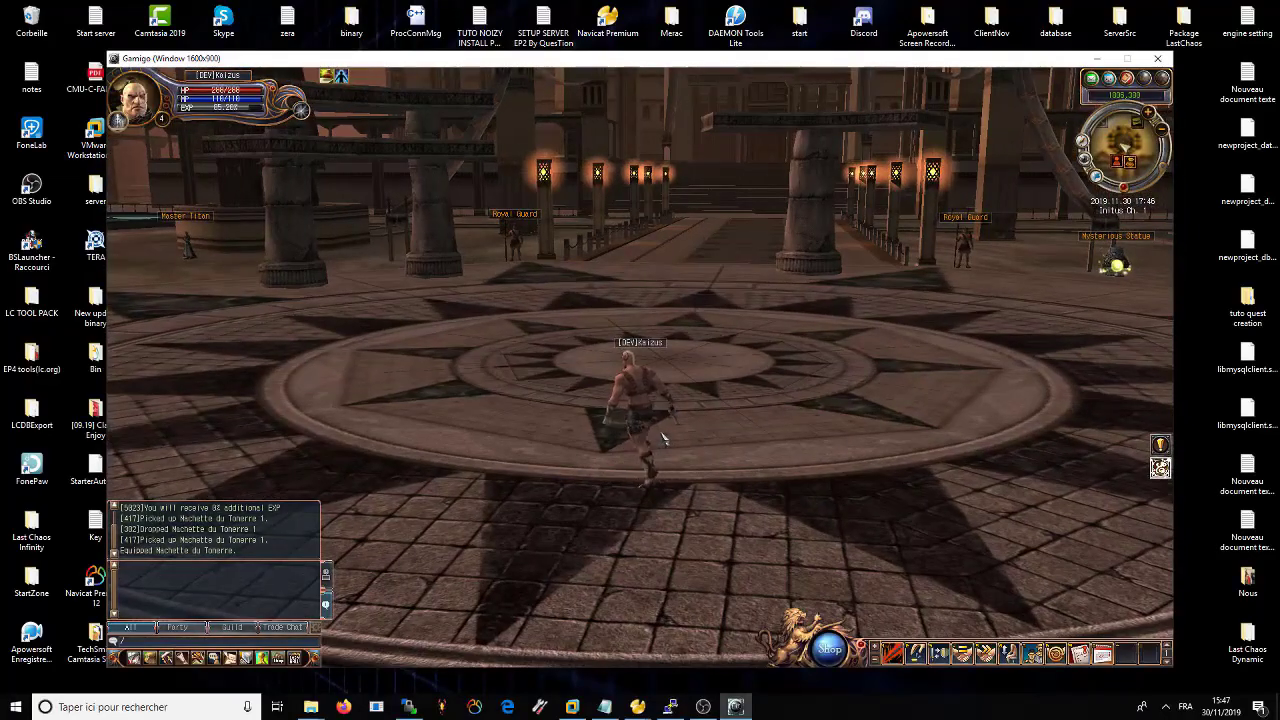